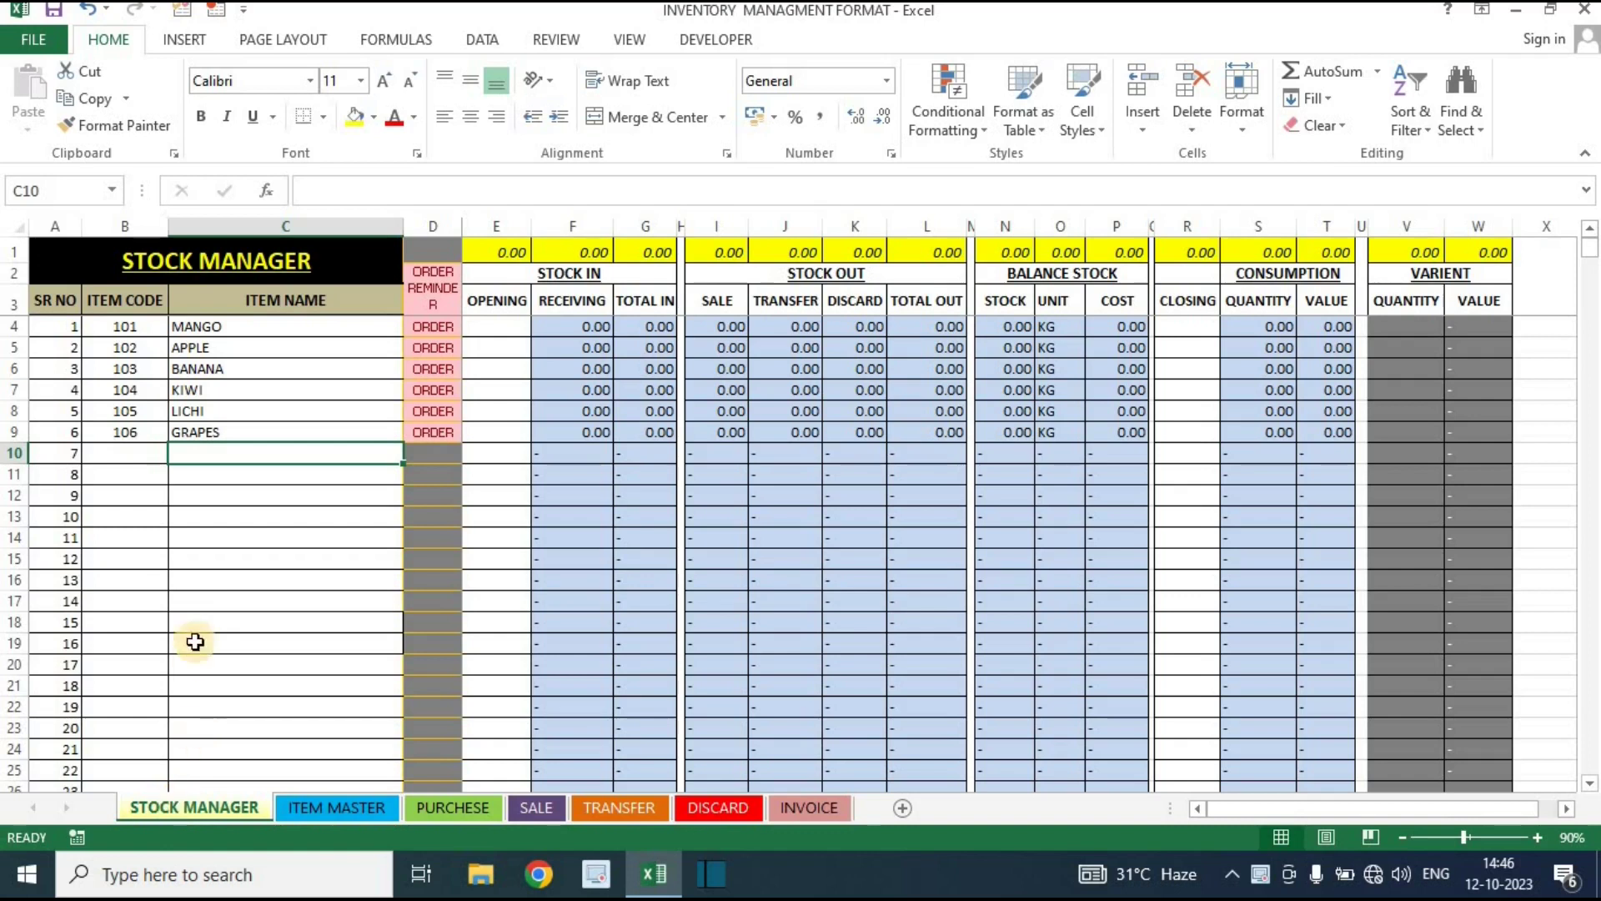
{"action": "left_click", "coordinate": [723, 221]}
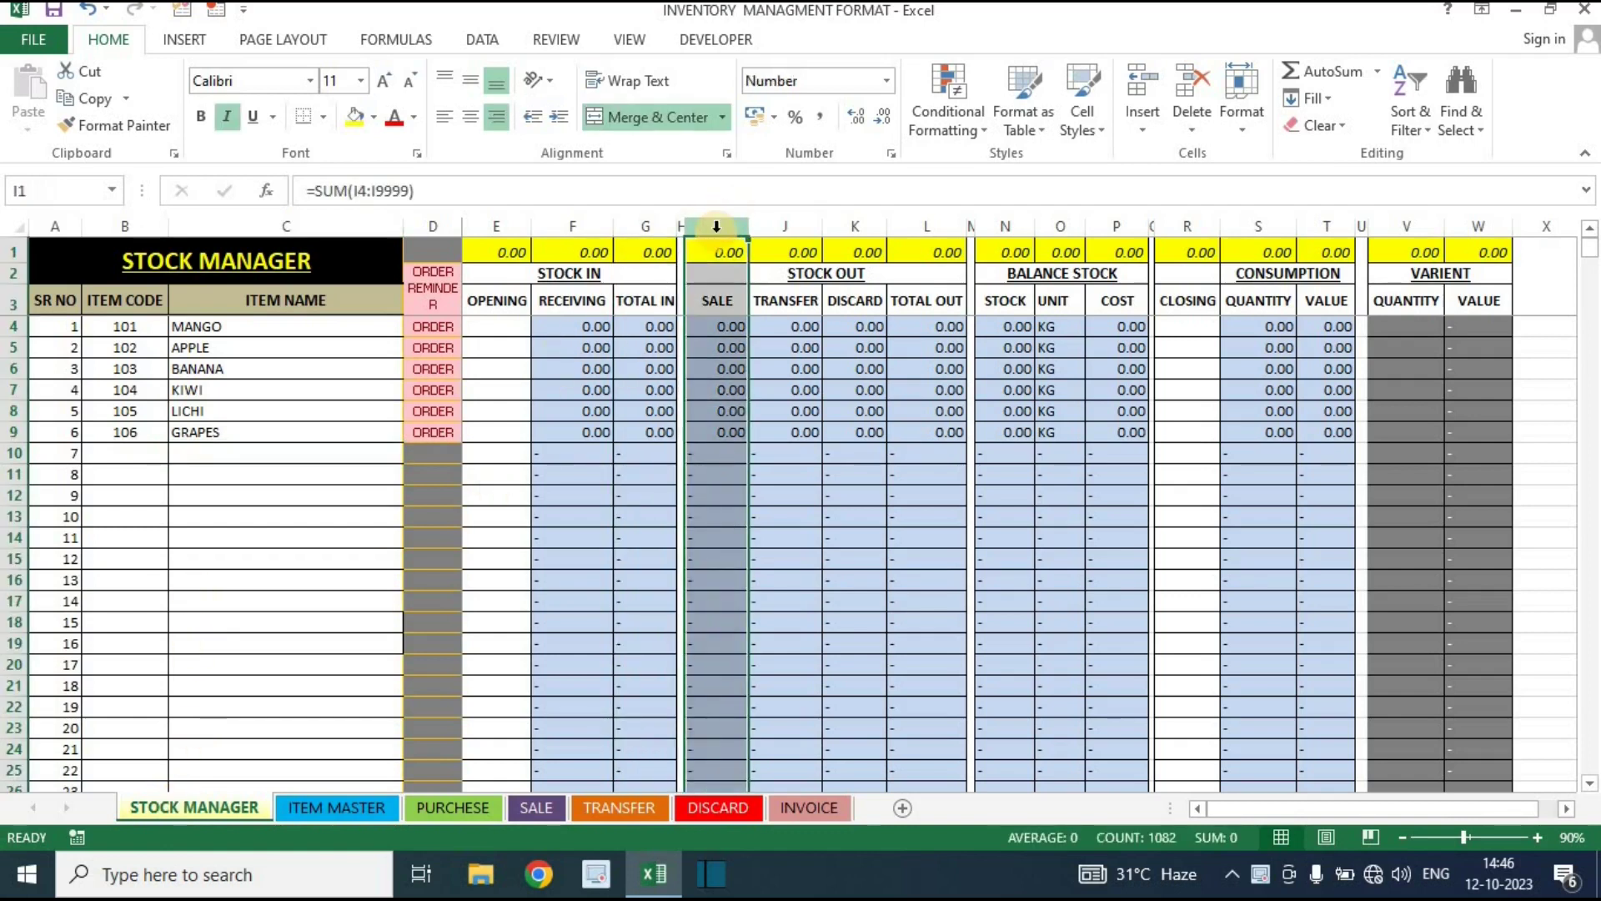
{"action": "left_click", "coordinate": [784, 515]}
{"action": "left_click", "coordinate": [498, 475]}
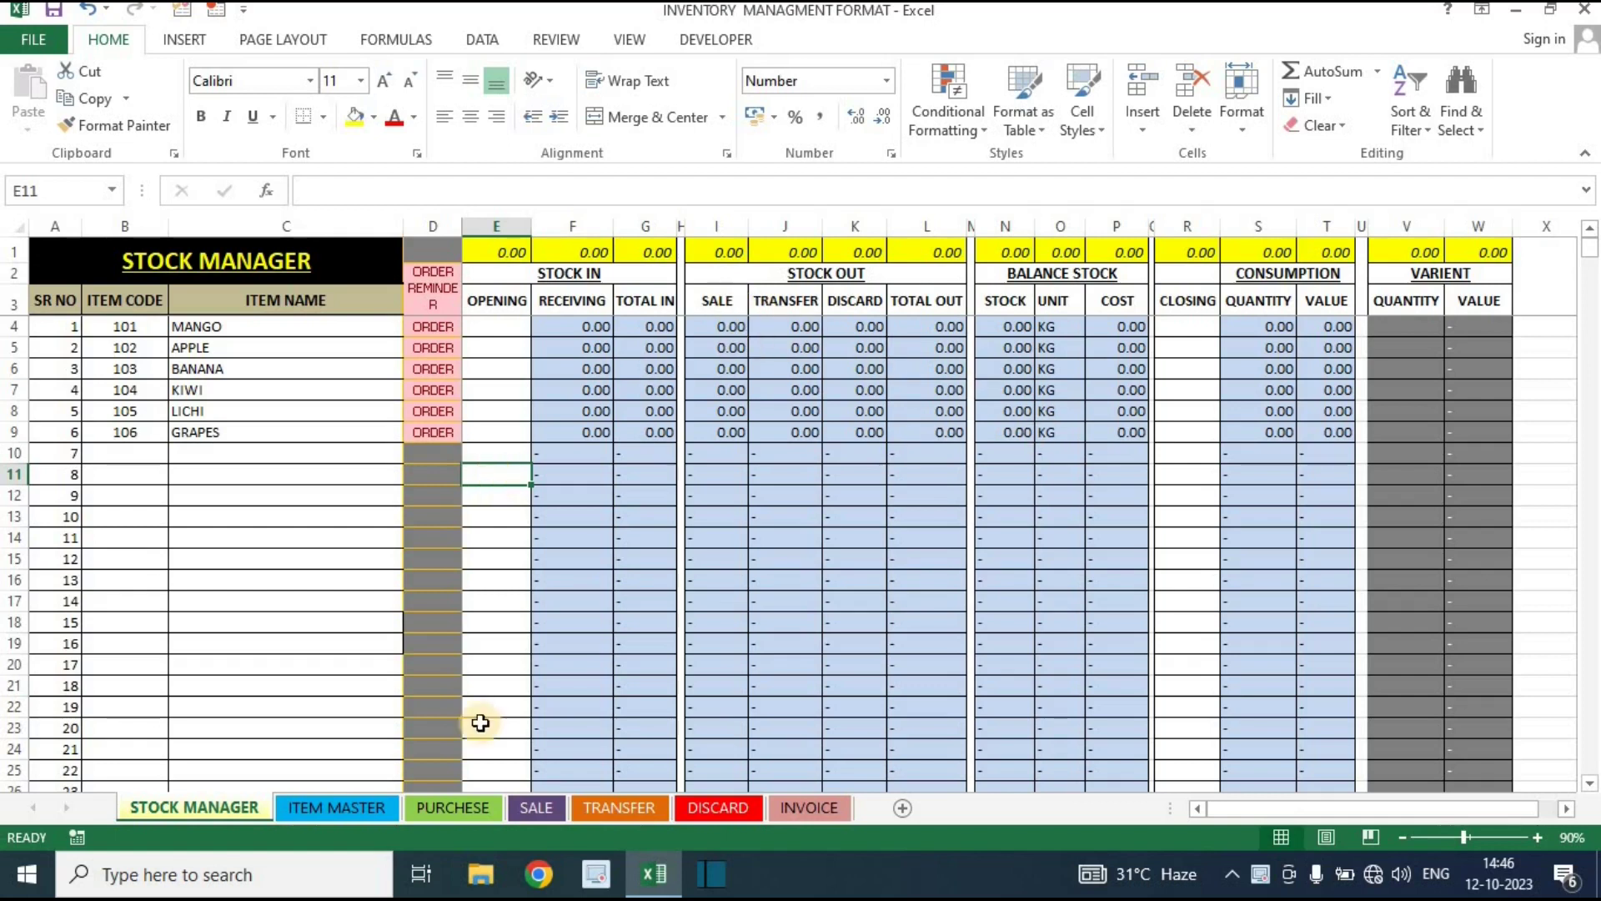
{"action": "left_click", "coordinate": [292, 535]}
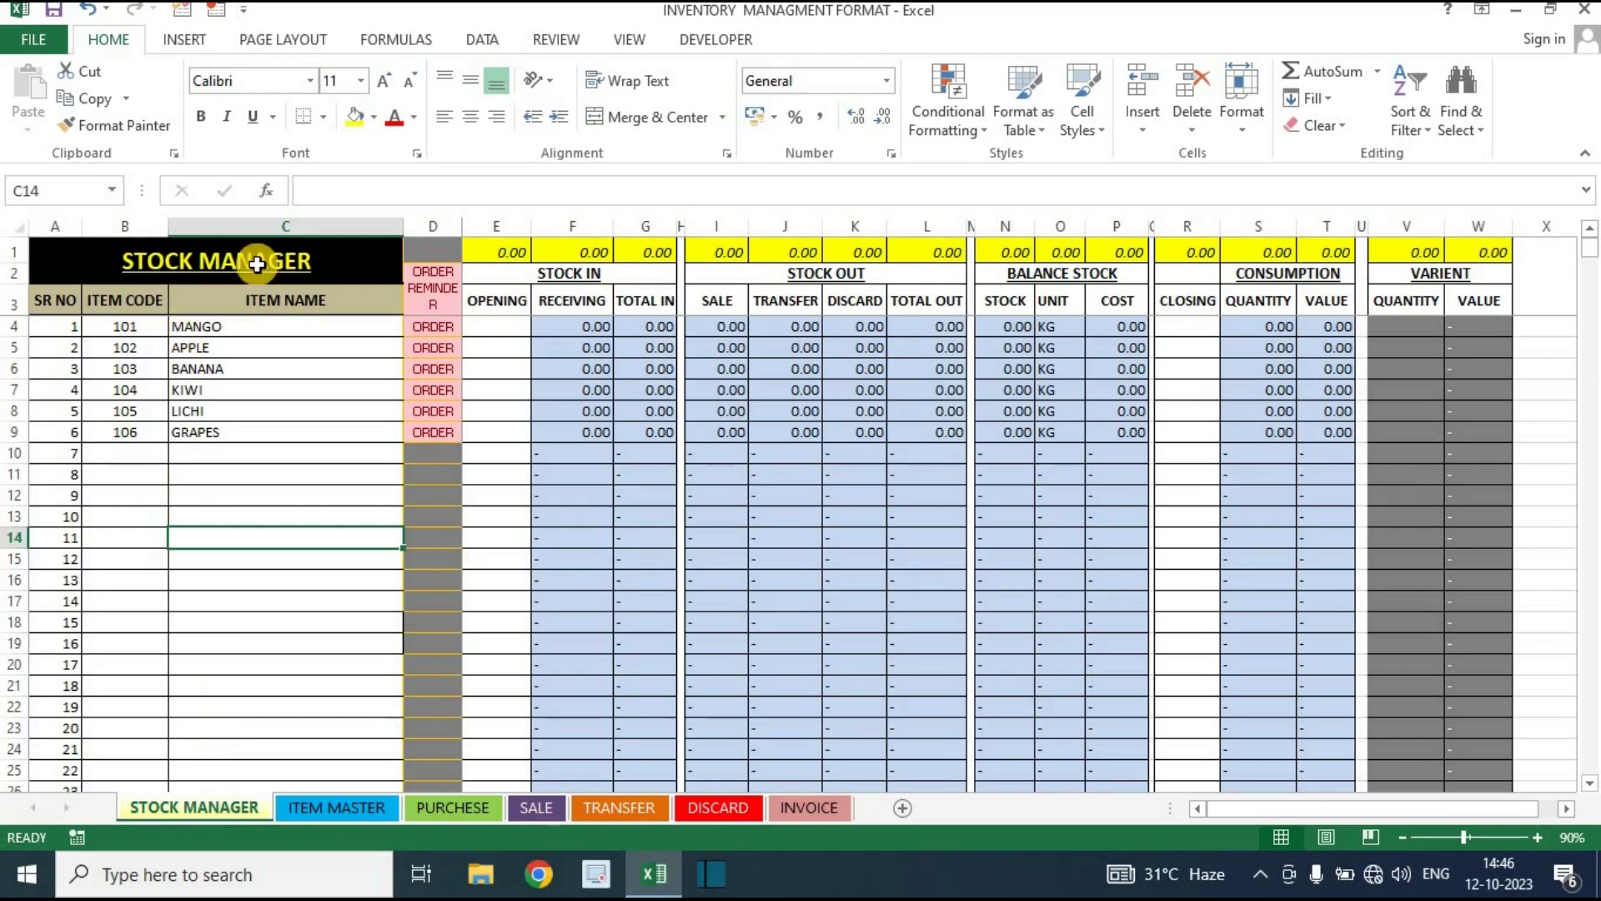
{"action": "left_click", "coordinate": [286, 451]}
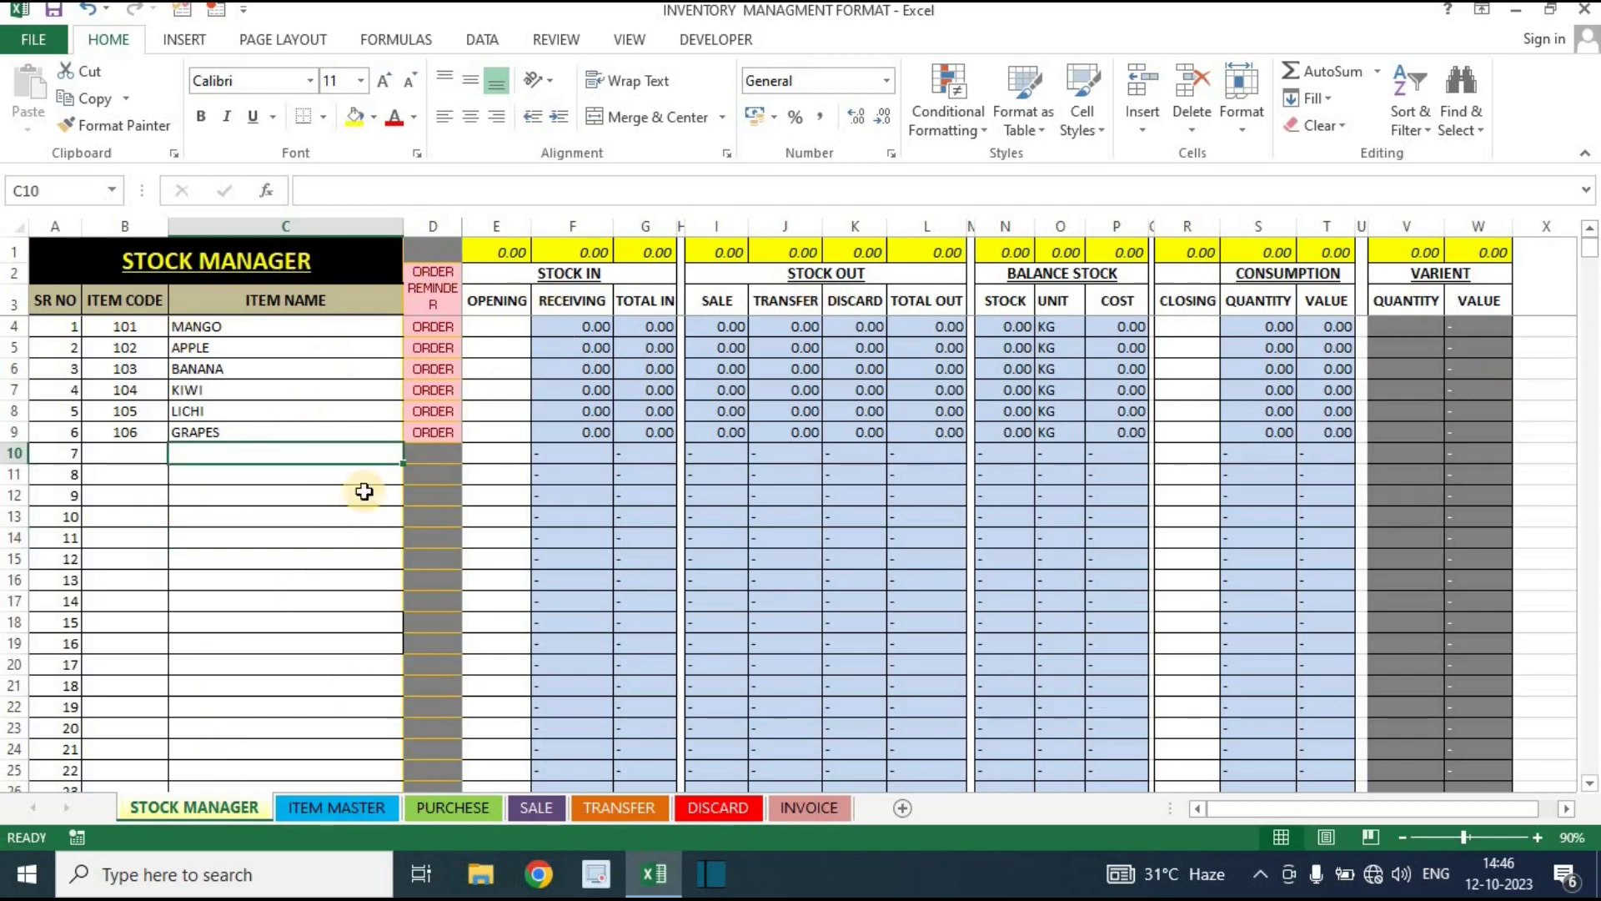
Review the opening, closing, serial number, item code and item name columns of the STOCK MANAGER sheet, checking the items against ITEM MASTER
{"action": "left_click_drag", "start_coordinate": [490, 326], "coordinate": [497, 538]}
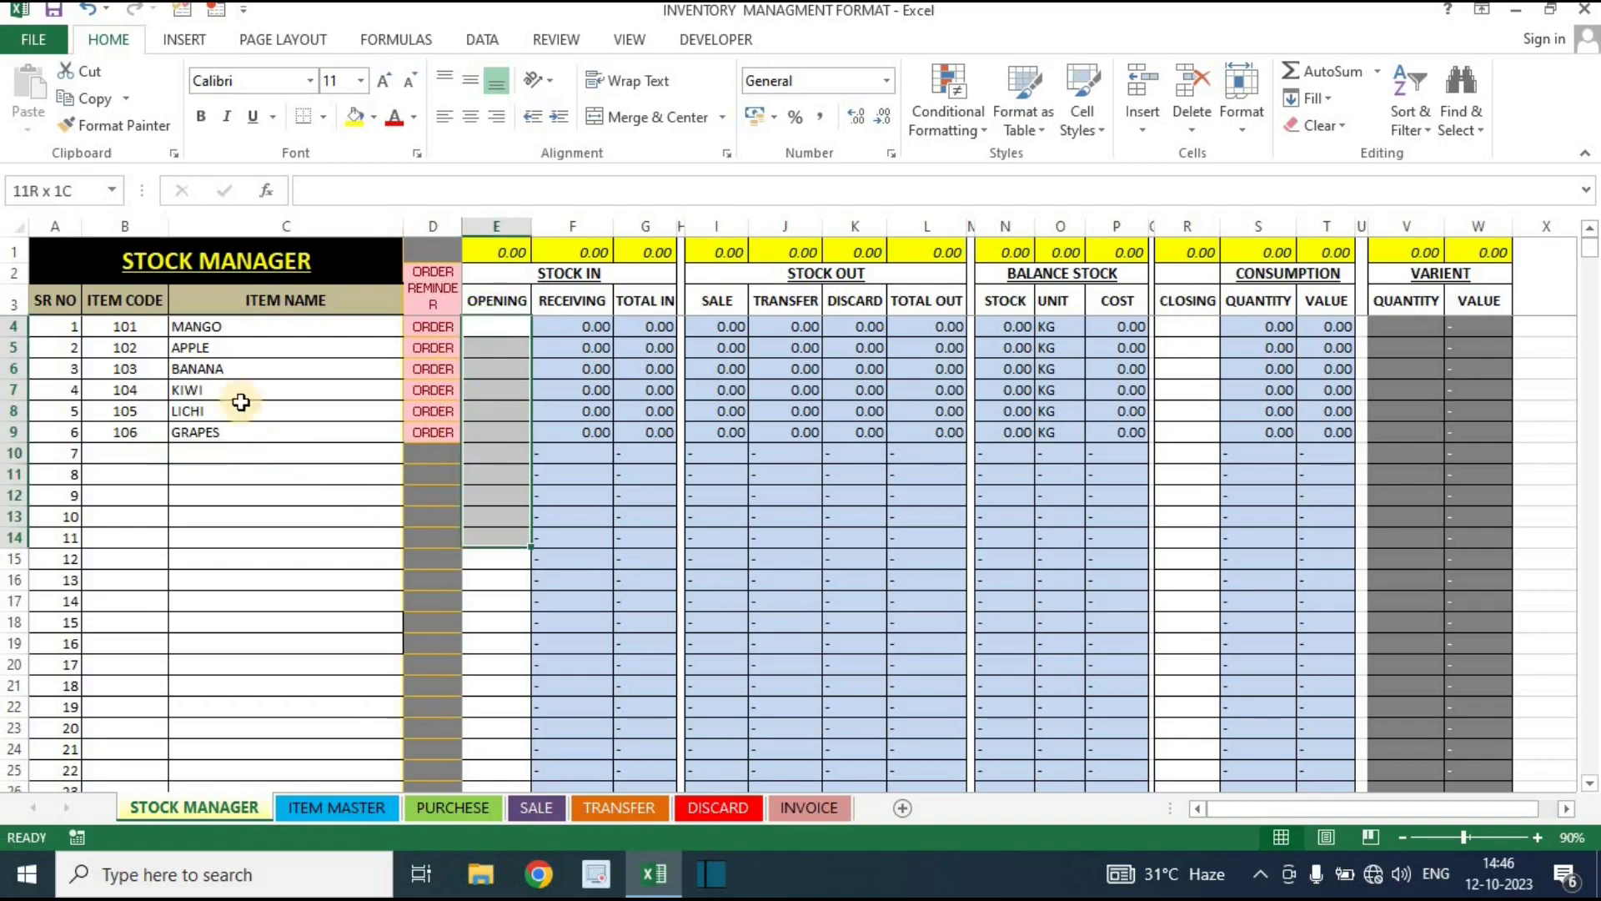
{"action": "left_click_drag", "start_coordinate": [222, 325], "coordinate": [250, 433]}
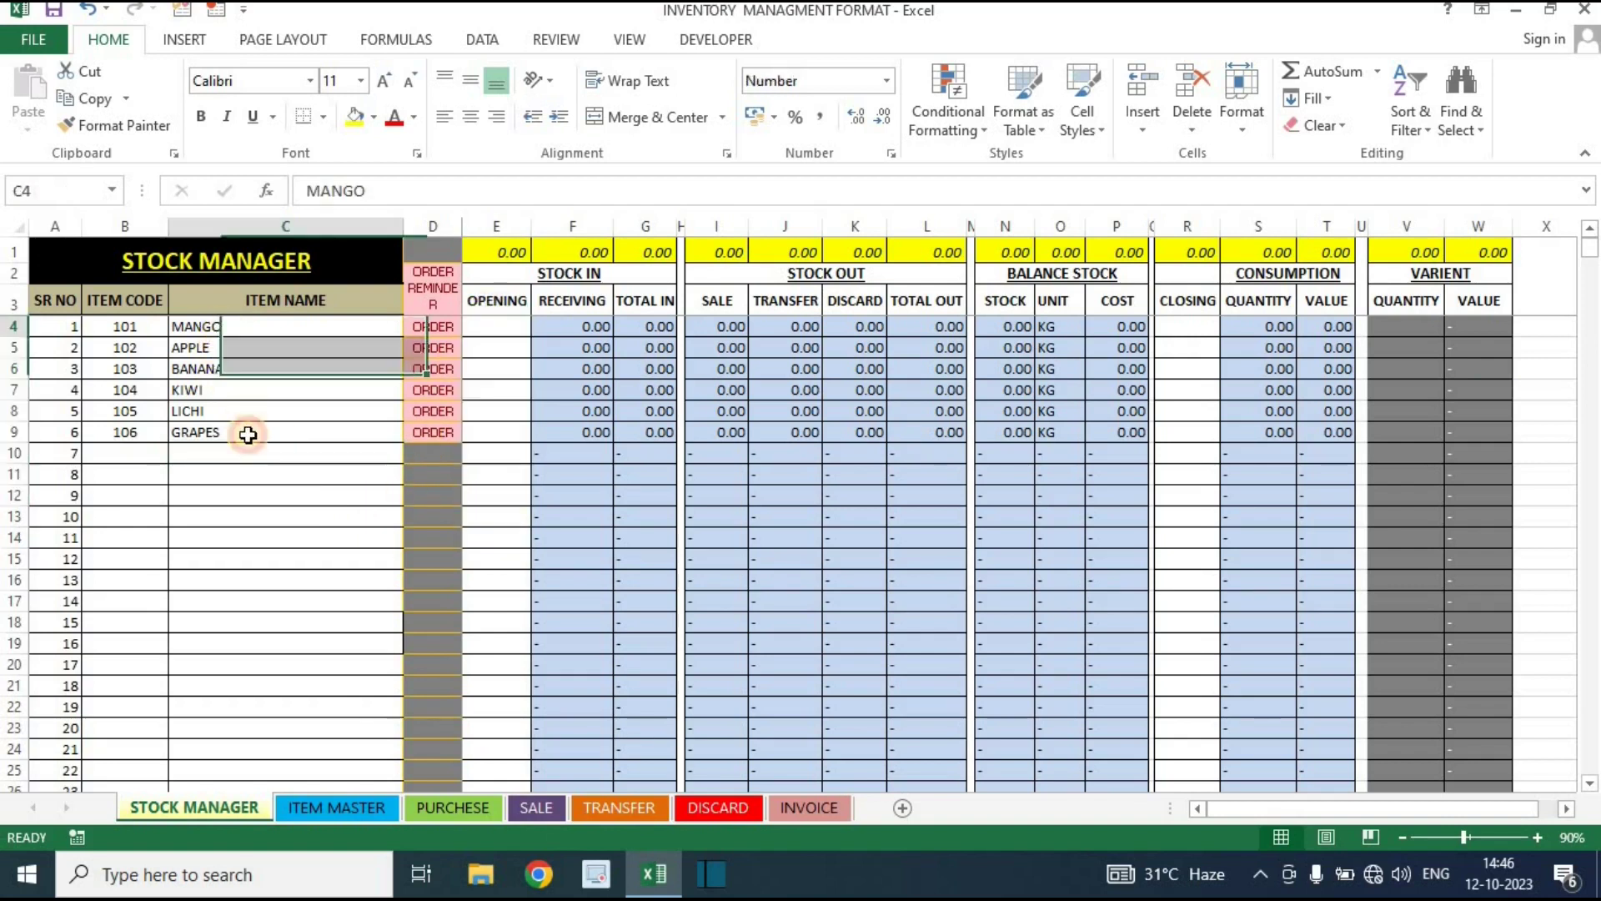
{"action": "left_click", "coordinate": [509, 320]}
{"action": "left_click_drag", "start_coordinate": [1186, 325], "coordinate": [1186, 602]}
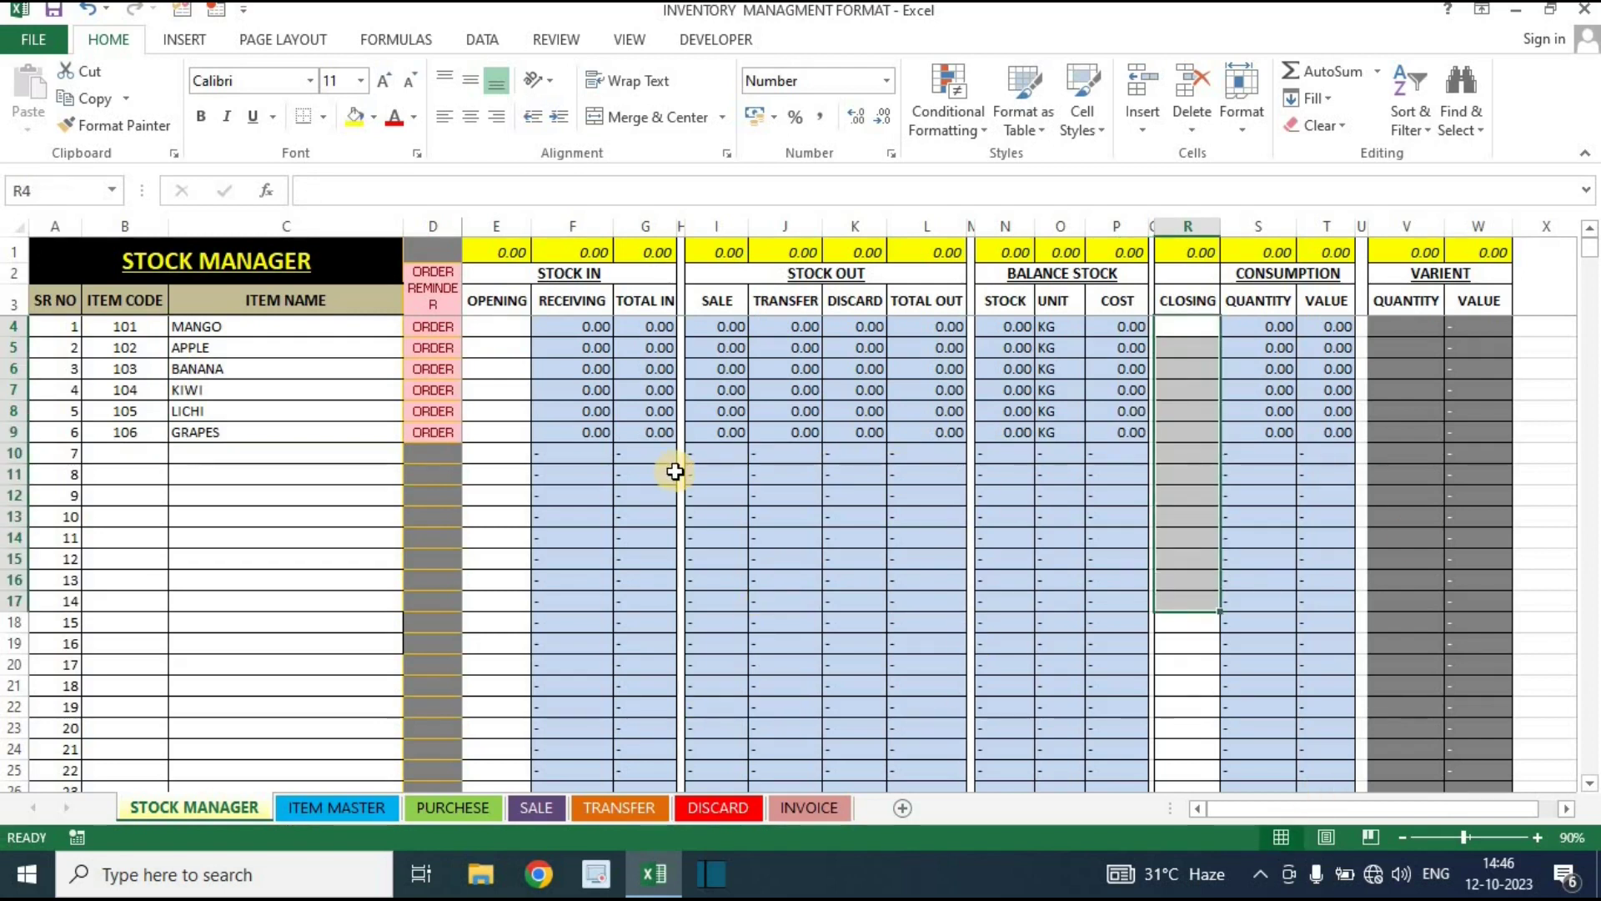
{"action": "left_click", "coordinate": [206, 541]}
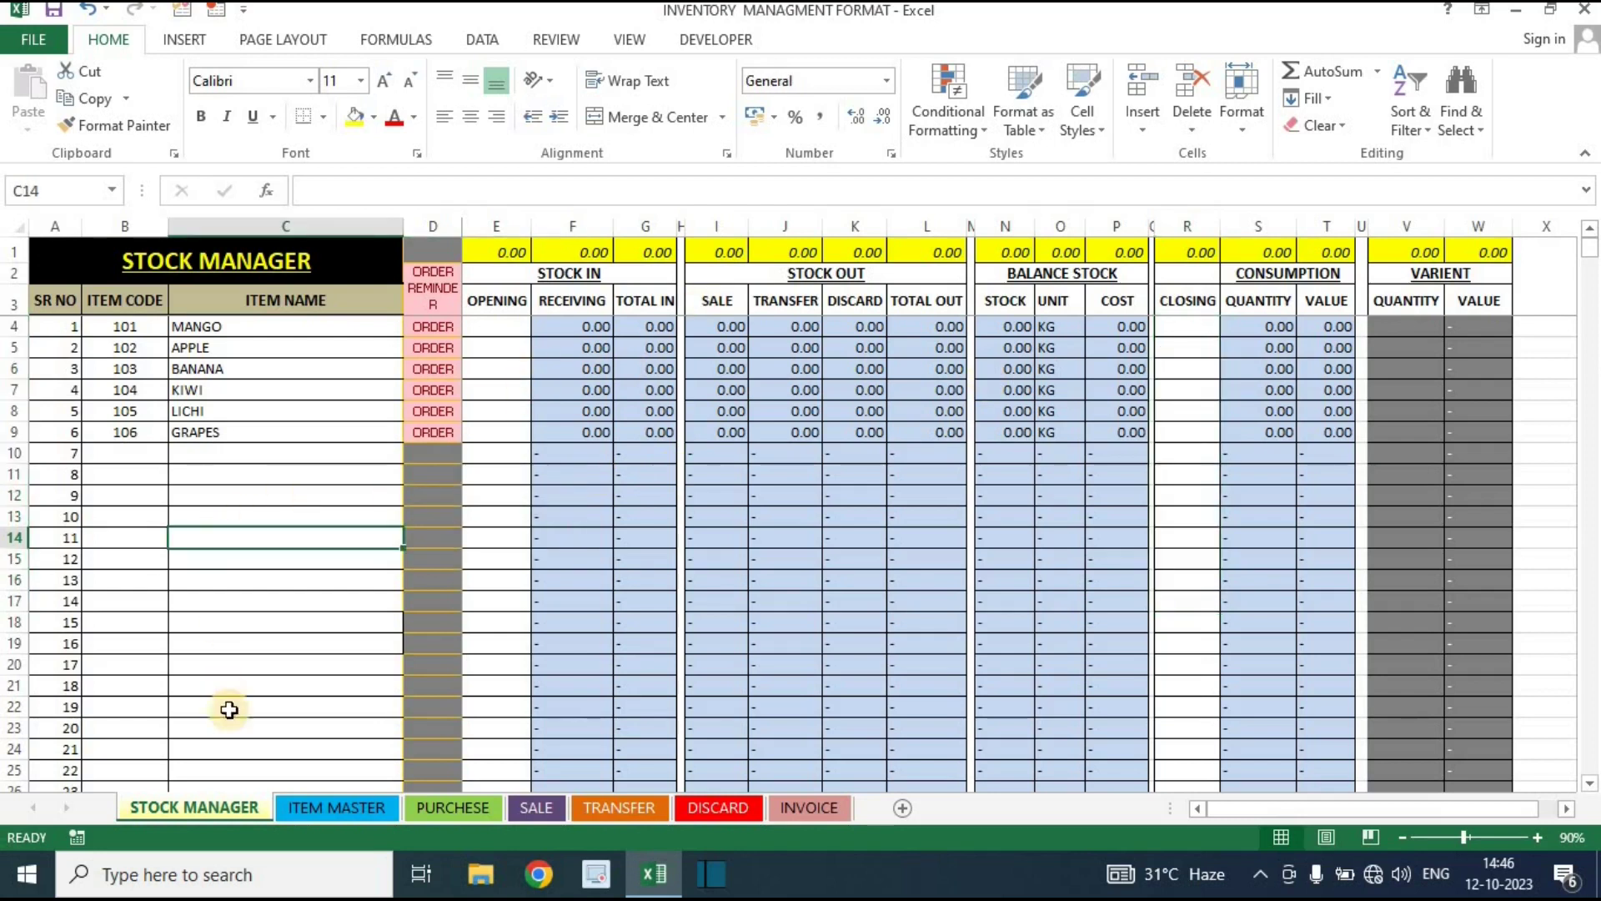
{"action": "left_click", "coordinate": [50, 300]}
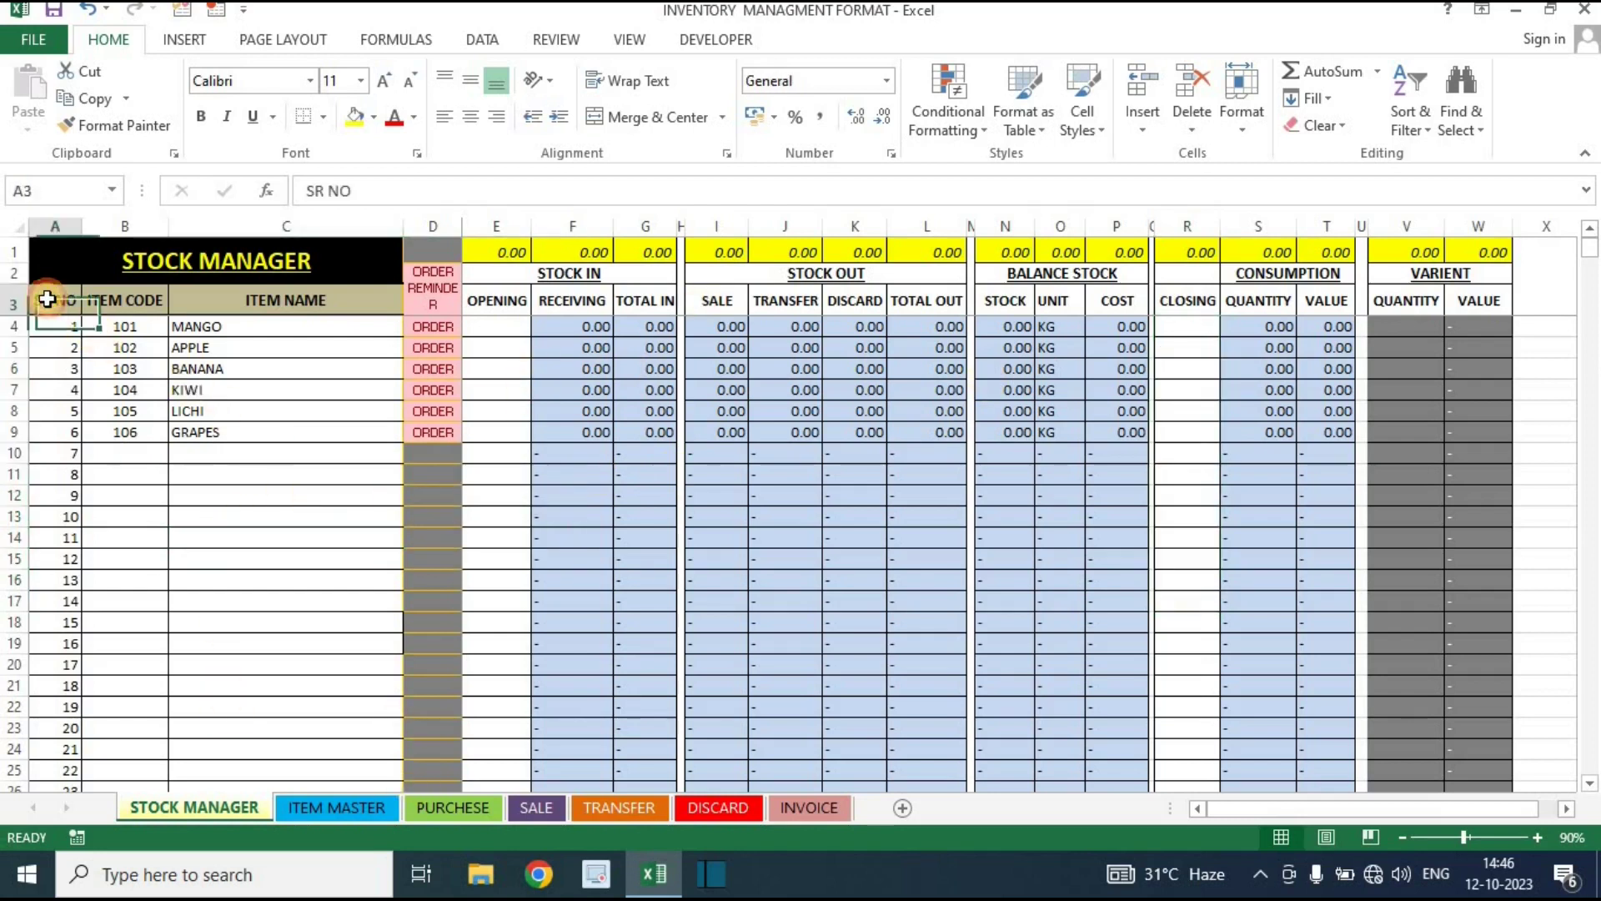
{"action": "left_click", "coordinate": [121, 296]}
{"action": "left_click", "coordinate": [311, 294]}
{"action": "left_click_drag", "start_coordinate": [125, 301], "coordinate": [250, 560]}
{"action": "left_click", "coordinate": [353, 808]}
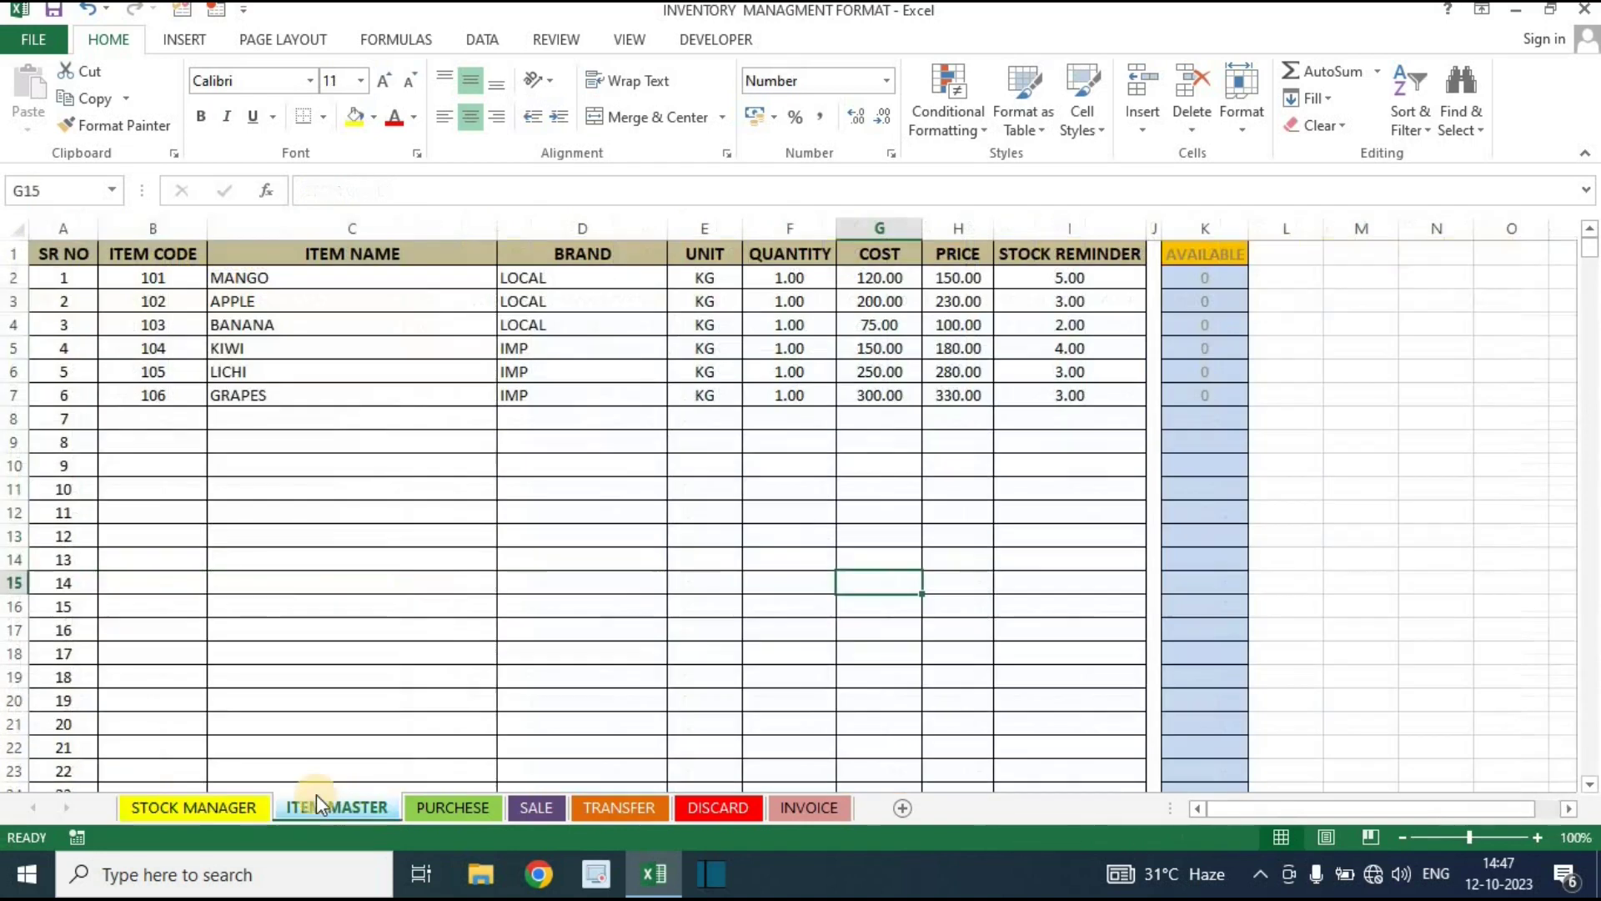
{"action": "left_click", "coordinate": [208, 808]}
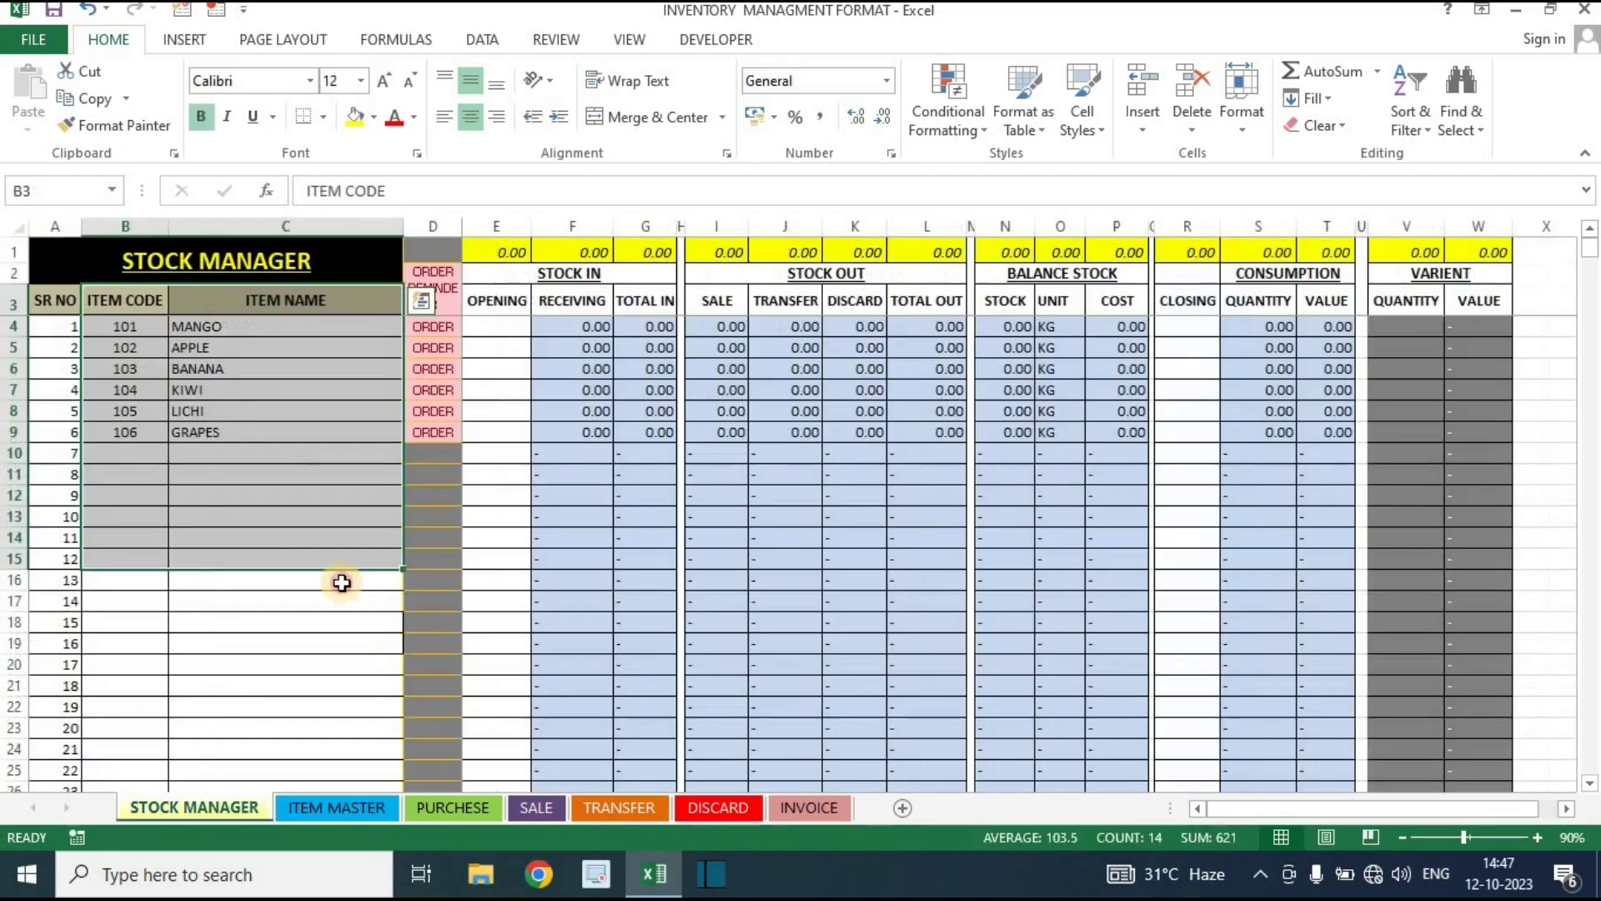
Examine the ORDER REMINDER column and its formula for the listed items, together with the OPENING stock cells
{"action": "left_click", "coordinate": [436, 270]}
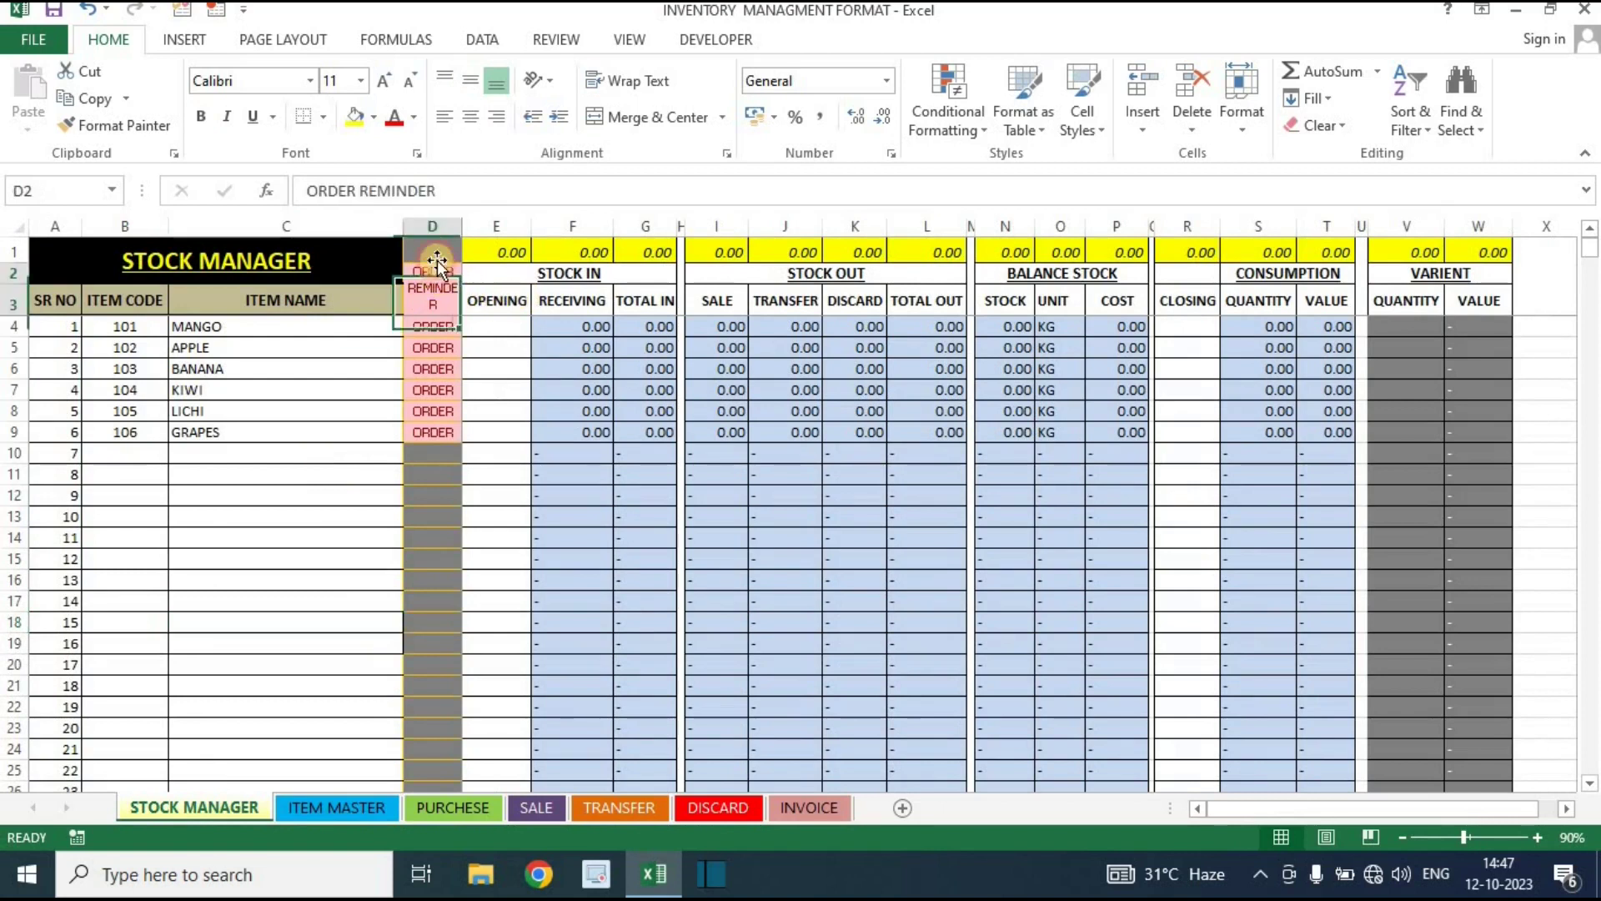
{"action": "left_click", "coordinate": [432, 226]}
{"action": "left_click_drag", "start_coordinate": [303, 500], "coordinate": [368, 353]}
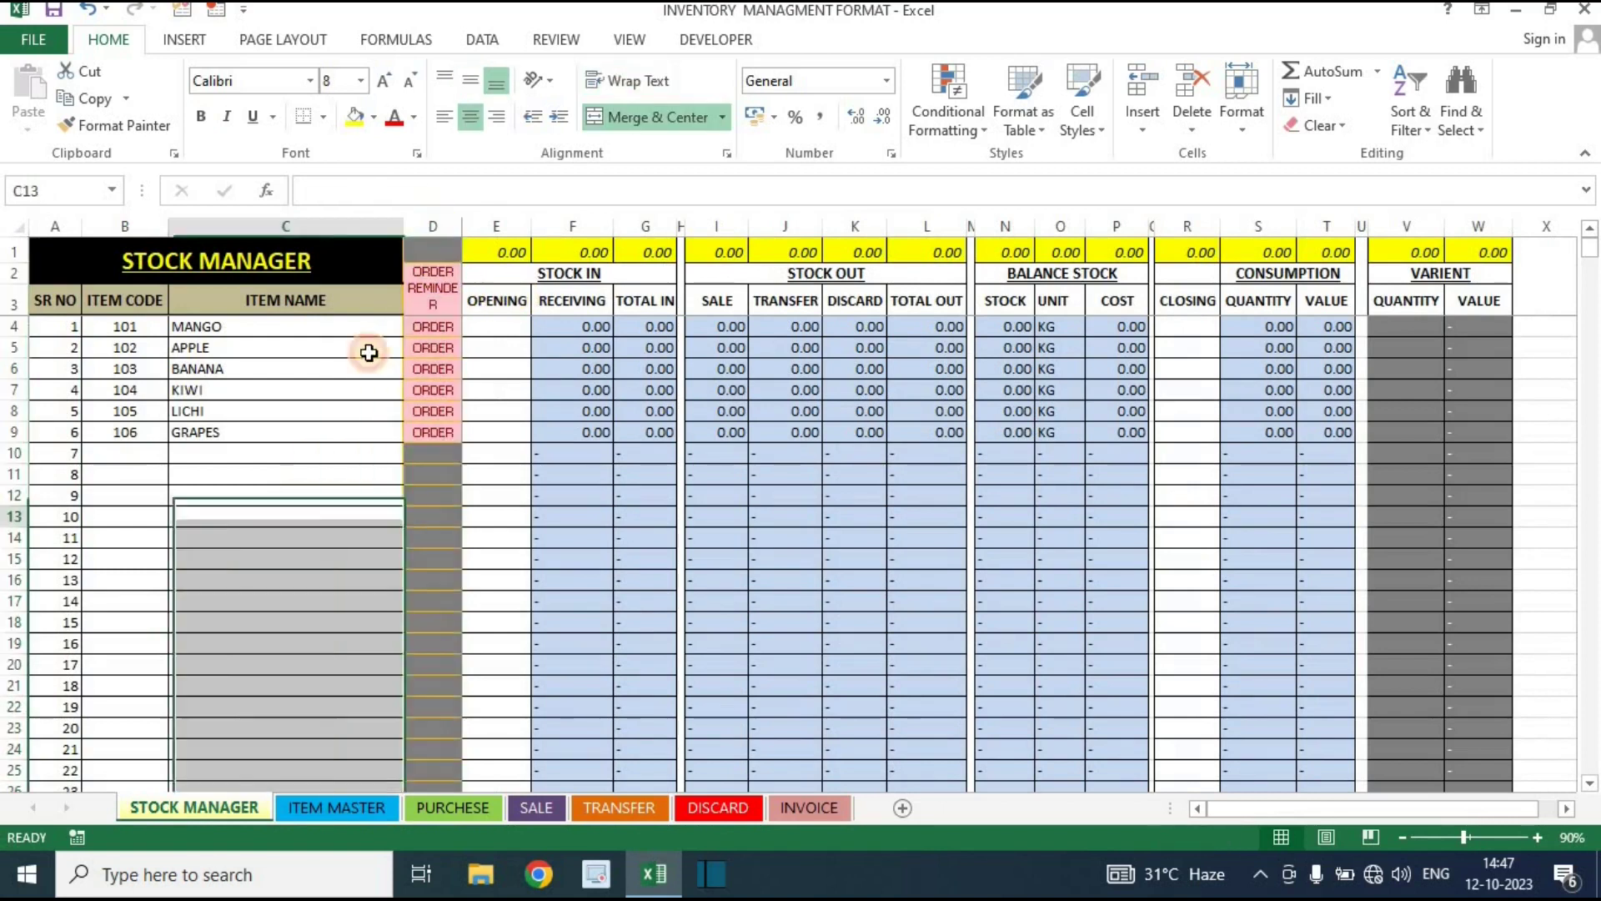
{"action": "left_click", "coordinate": [345, 325]}
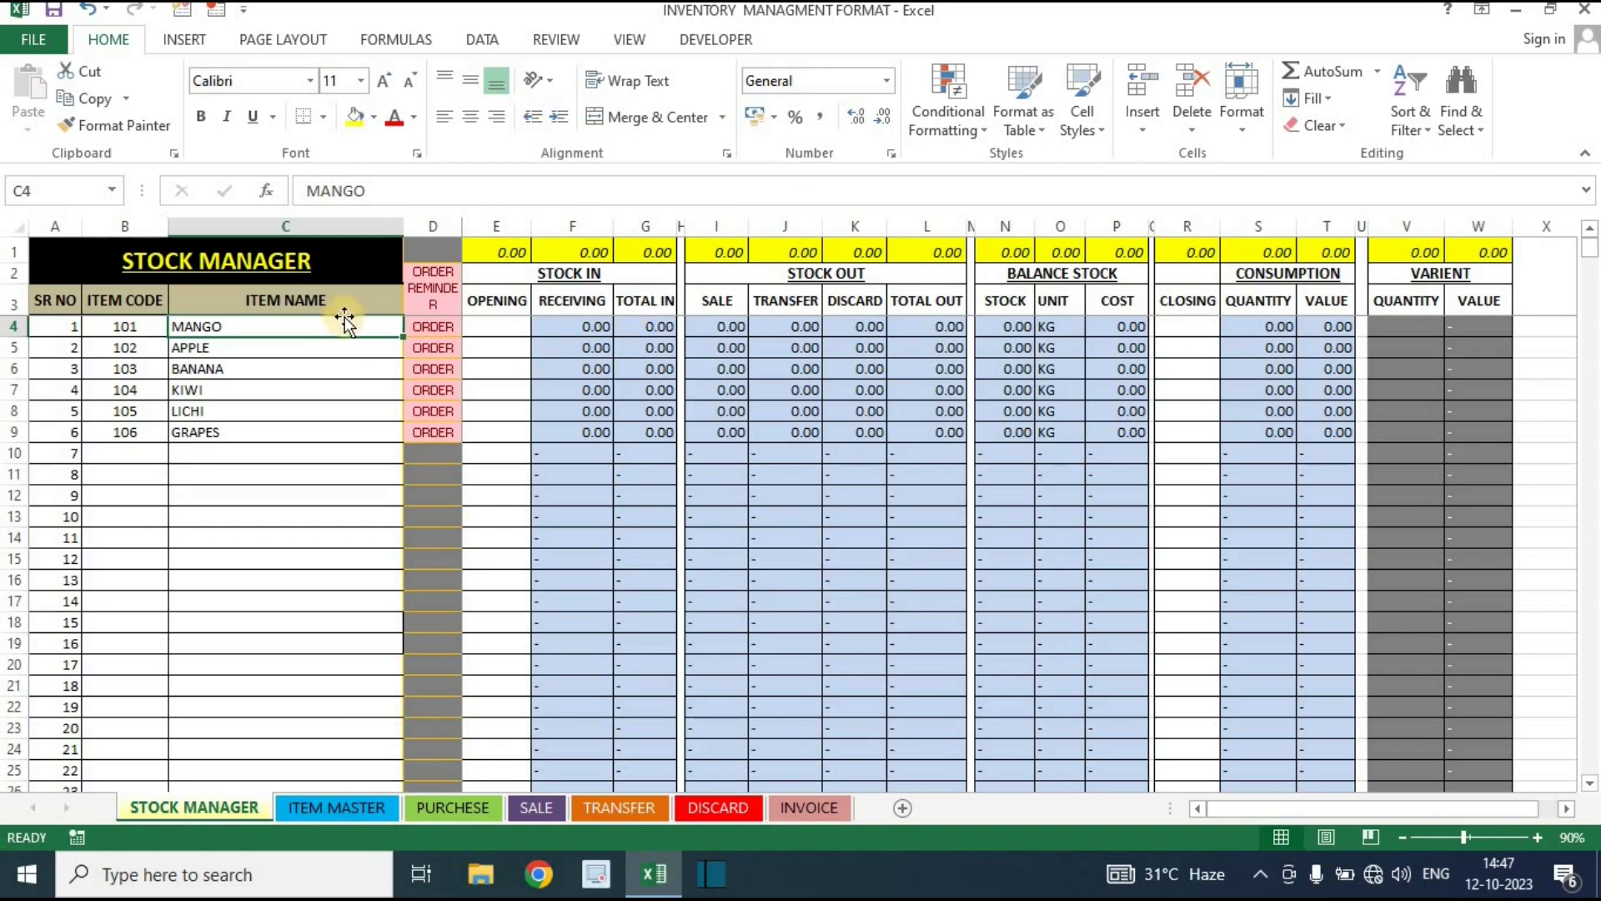
{"action": "left_click", "coordinate": [441, 327]}
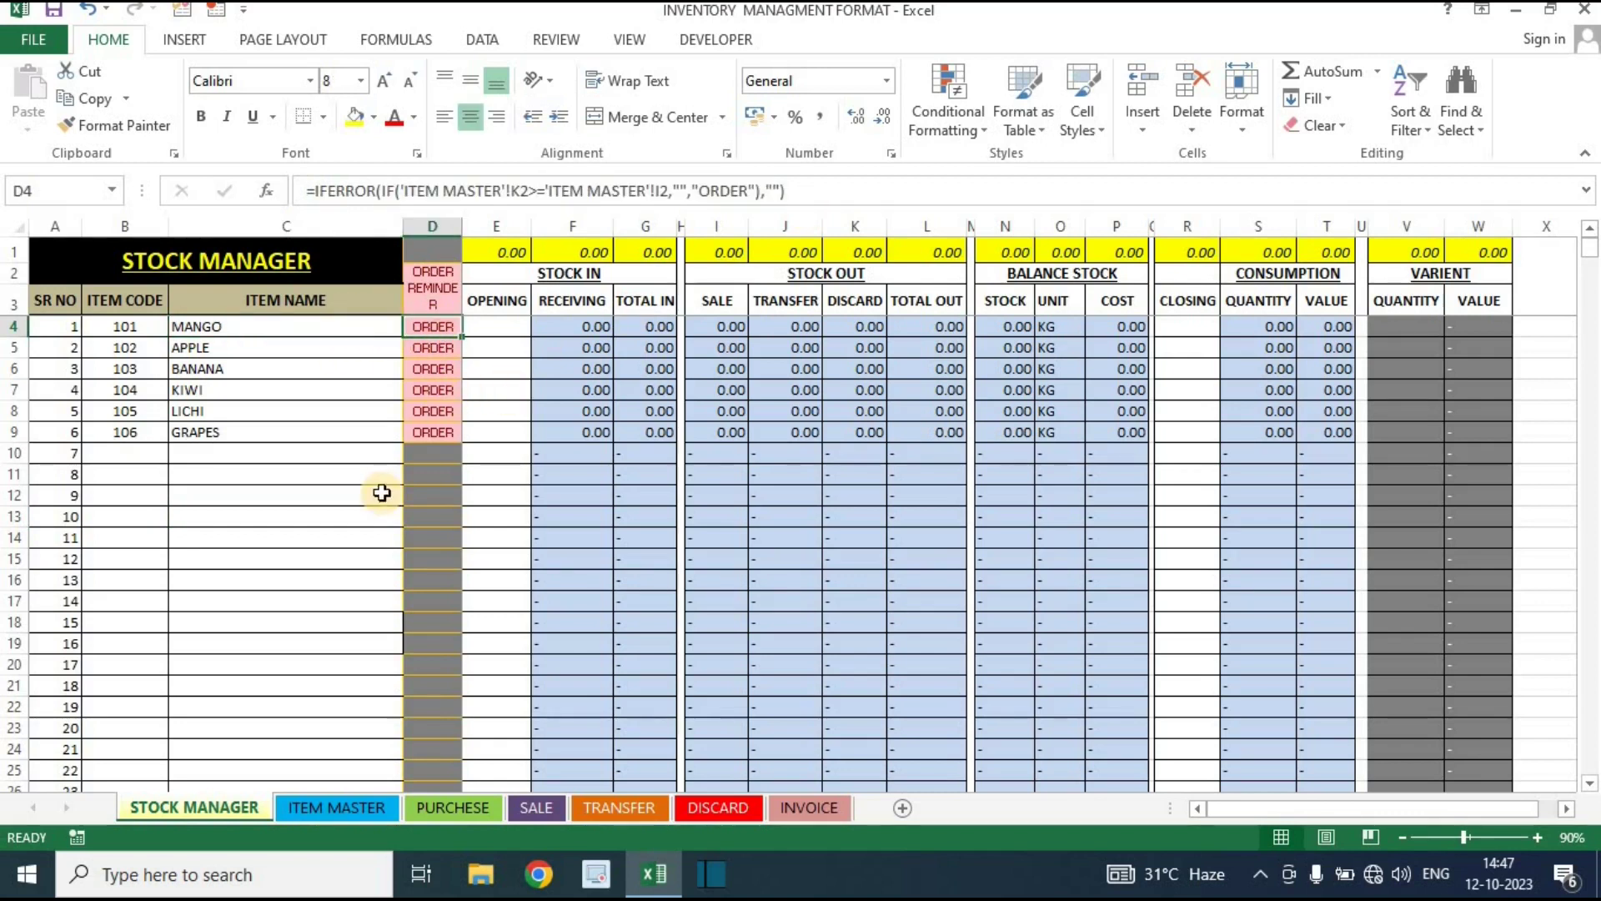
{"action": "left_click_drag", "start_coordinate": [463, 335], "coordinate": [454, 529]}
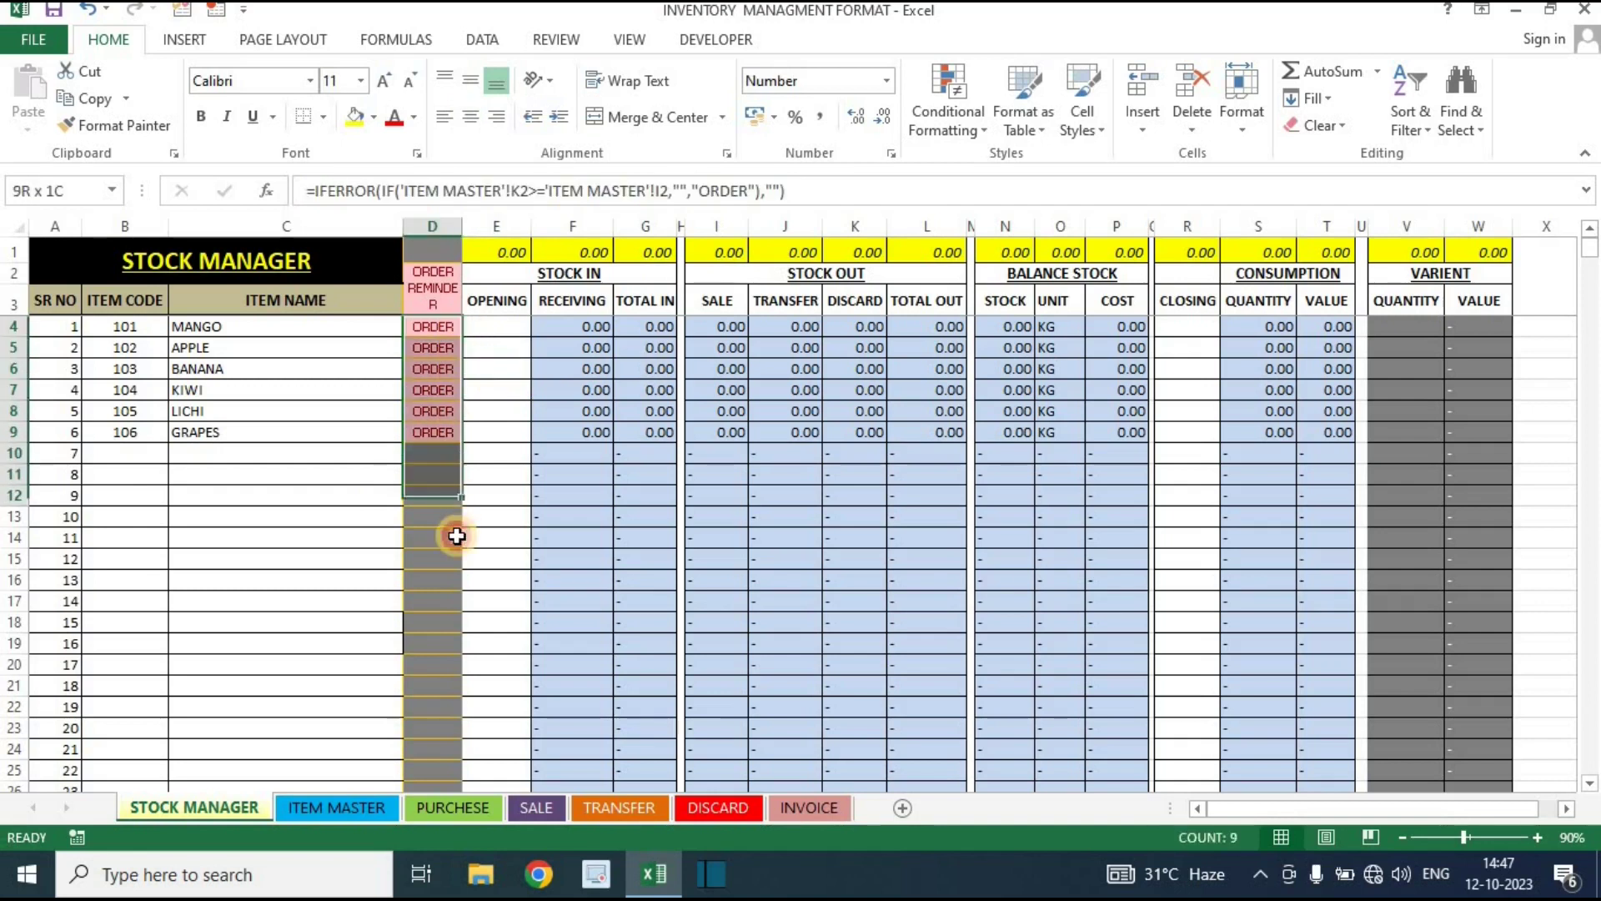
{"action": "left_click", "coordinate": [507, 461]}
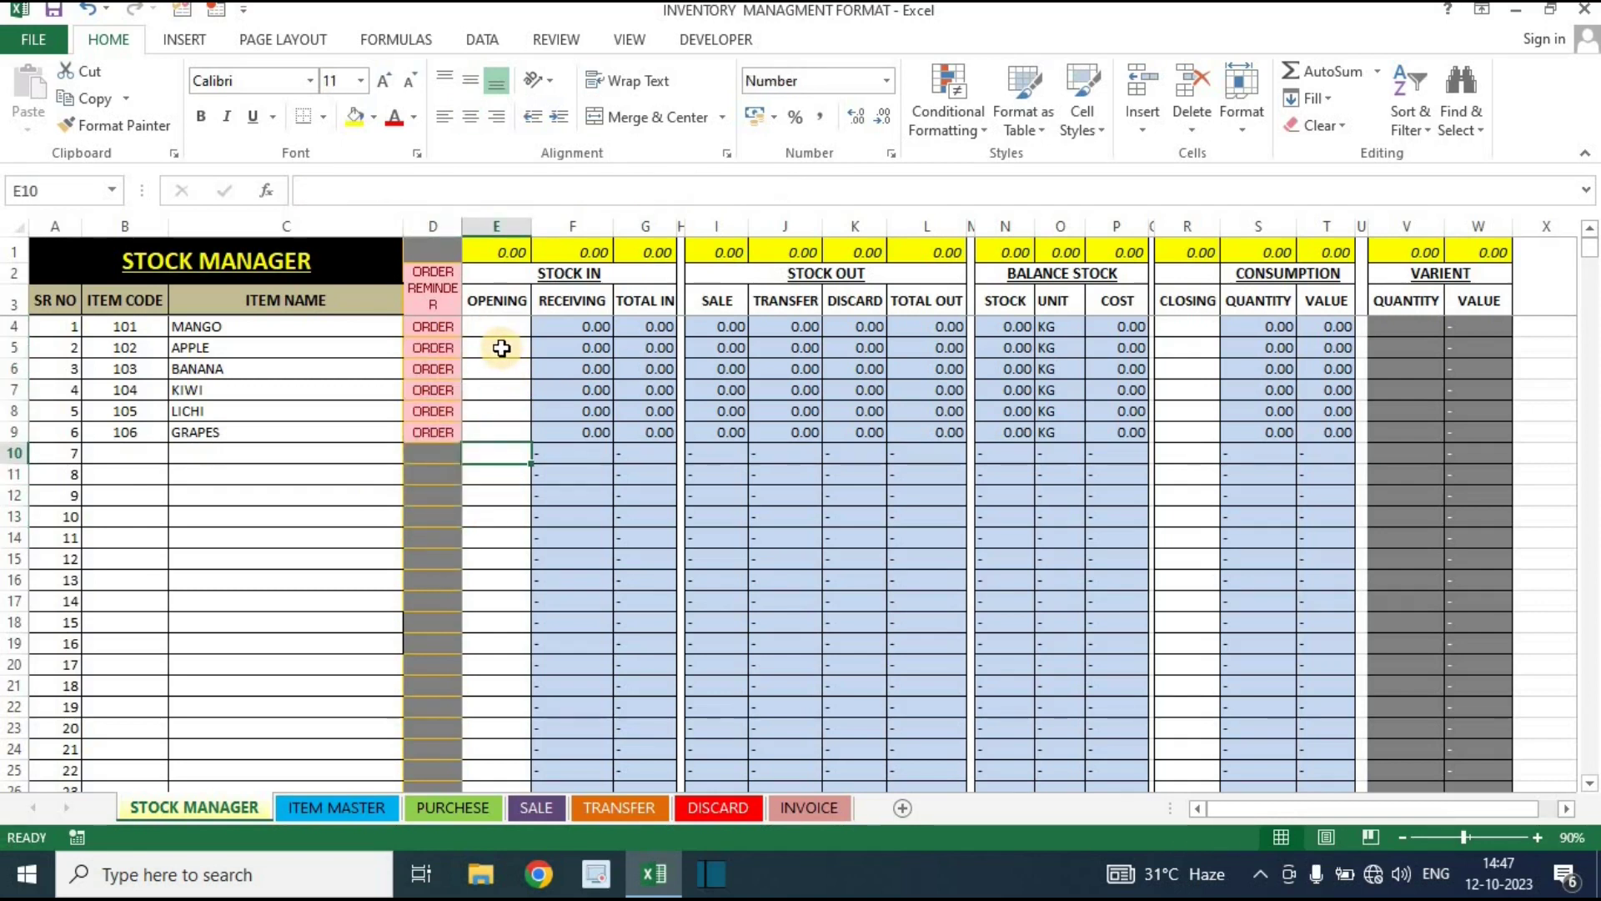
{"action": "left_click_drag", "start_coordinate": [433, 327], "coordinate": [433, 474]}
{"action": "left_click_drag", "start_coordinate": [499, 326], "coordinate": [504, 473]}
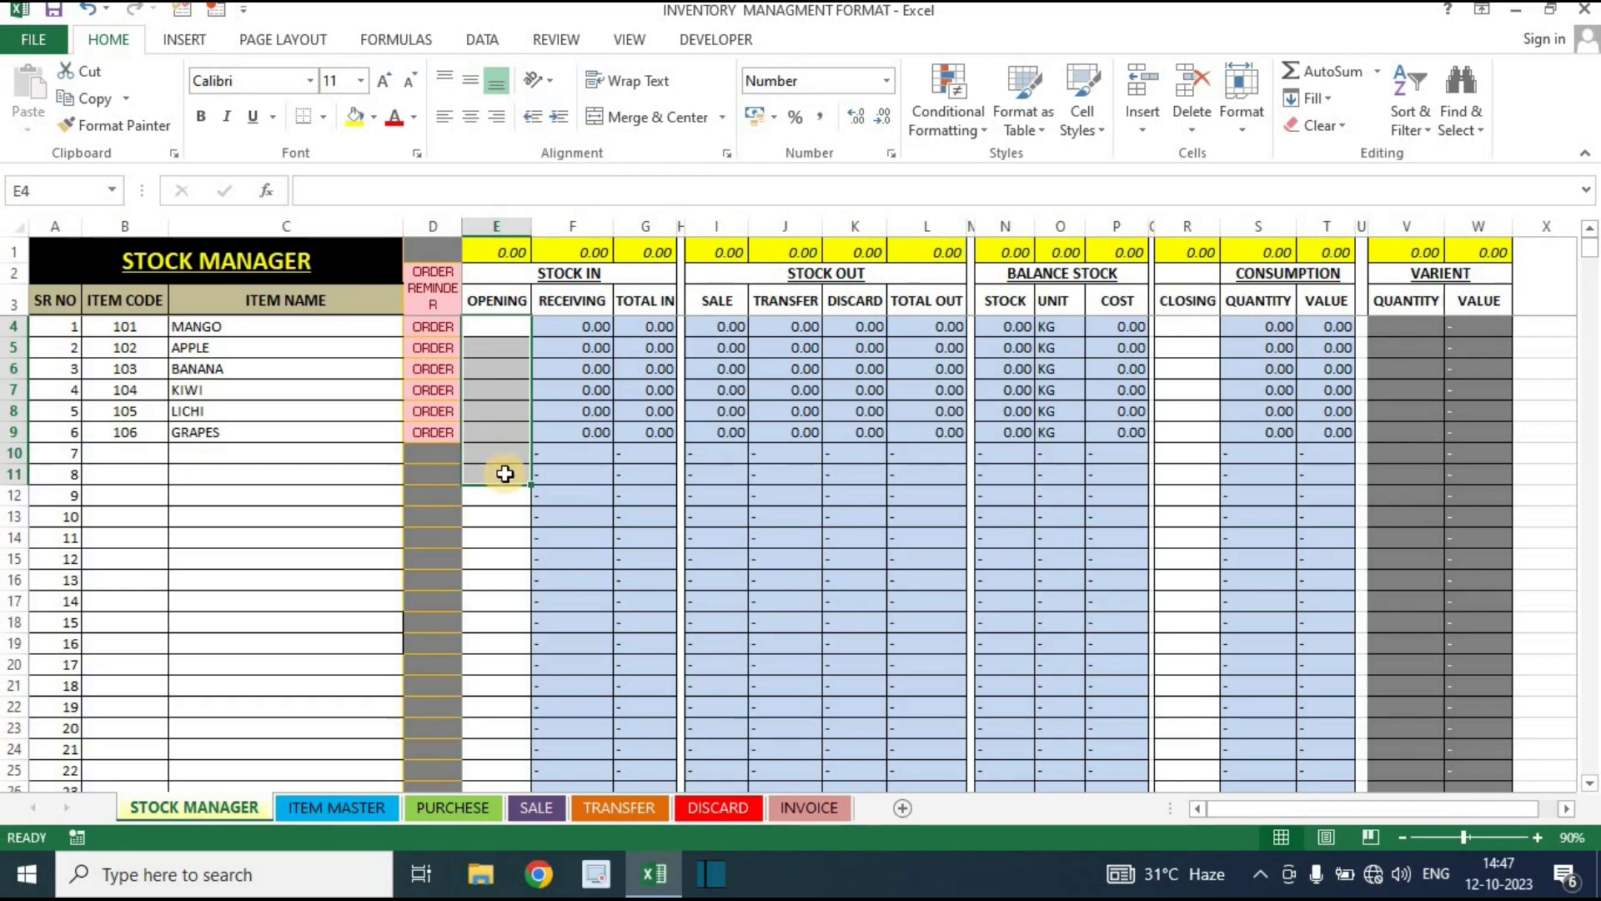
{"action": "left_click_drag", "start_coordinate": [511, 326], "coordinate": [512, 463]}
Examine the STOCK IN columns for receiving and total in, and the STOCK OUT columns for sale, transfer, discard and total out
{"action": "left_click", "coordinate": [569, 270]}
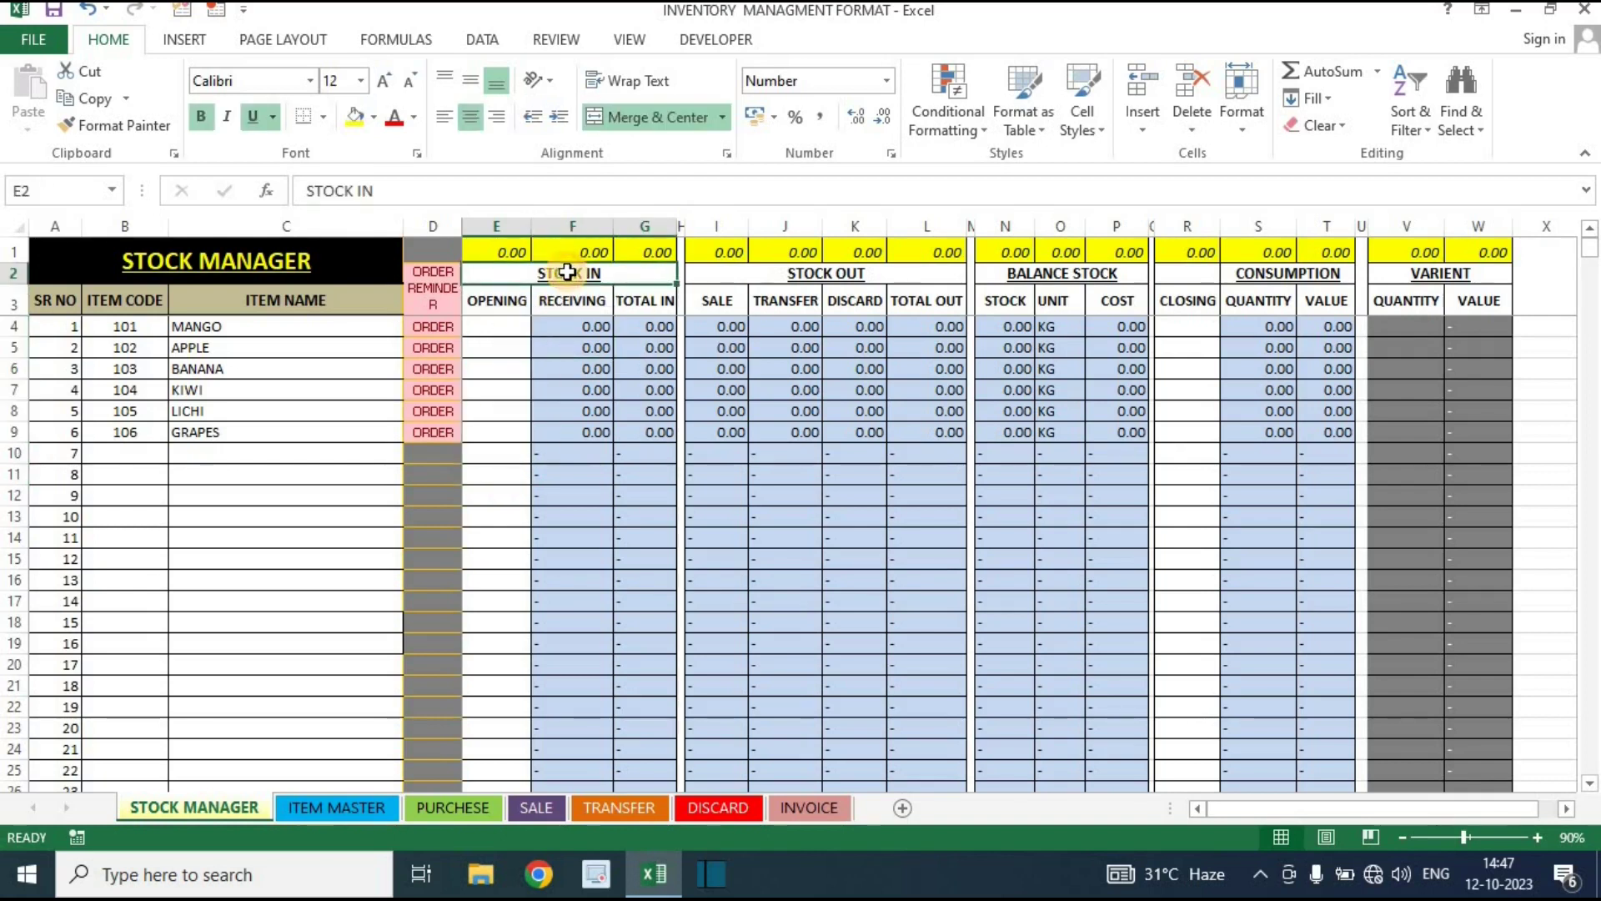
{"action": "left_click", "coordinate": [580, 310]}
{"action": "left_click_drag", "start_coordinate": [582, 329], "coordinate": [573, 643]}
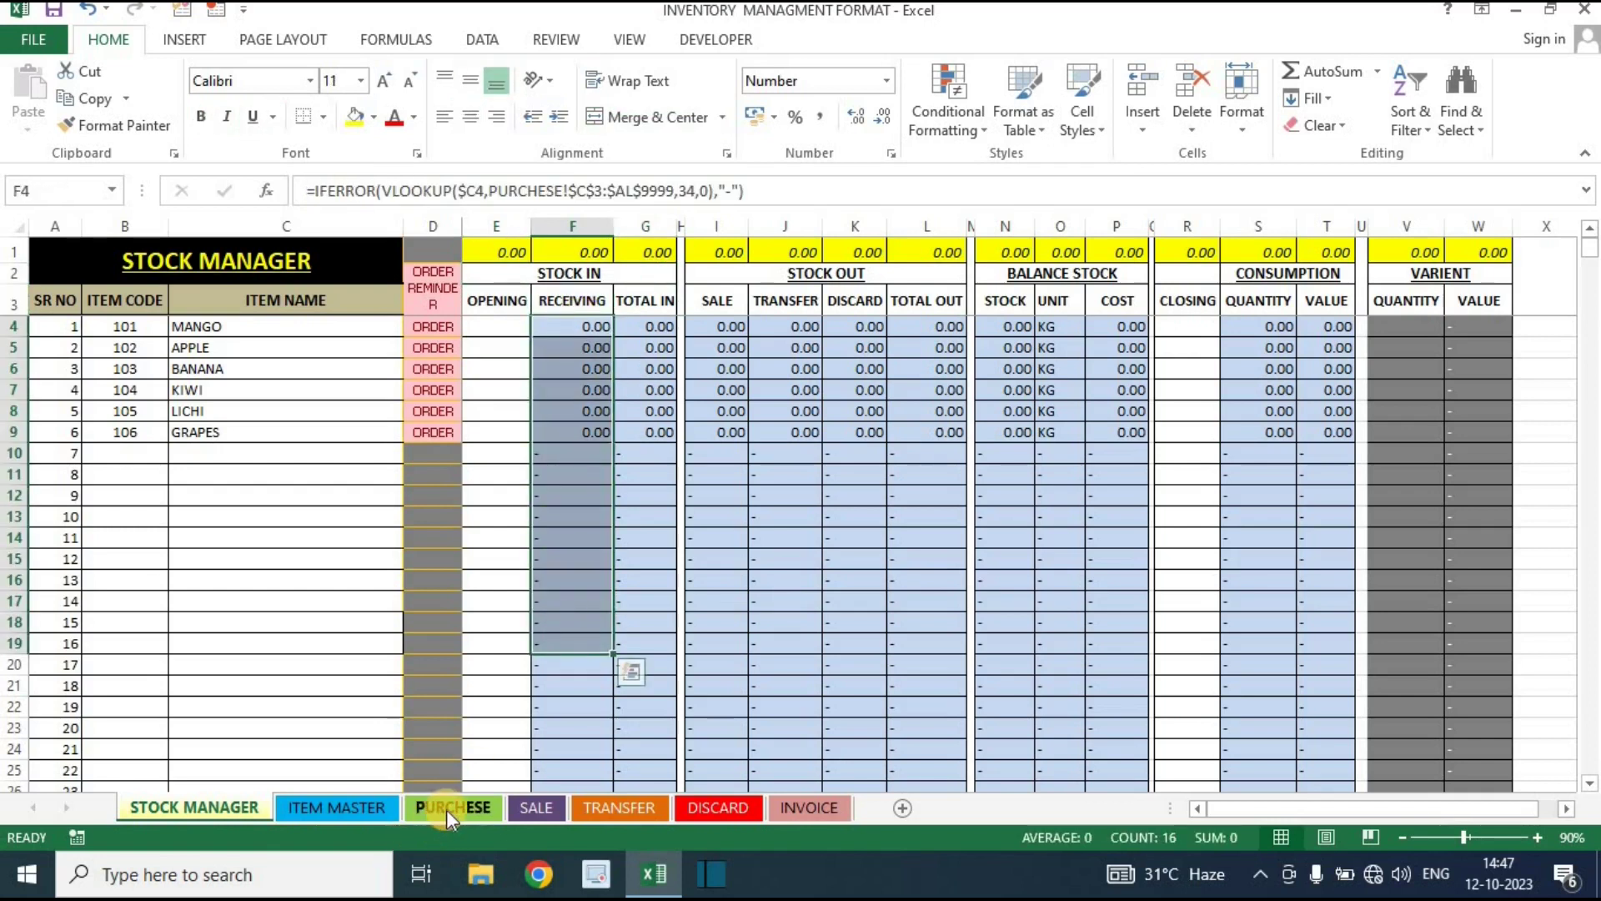
{"action": "left_click", "coordinate": [474, 413]}
{"action": "left_click_drag", "start_coordinate": [659, 316], "coordinate": [655, 446]}
{"action": "left_click", "coordinate": [848, 278]}
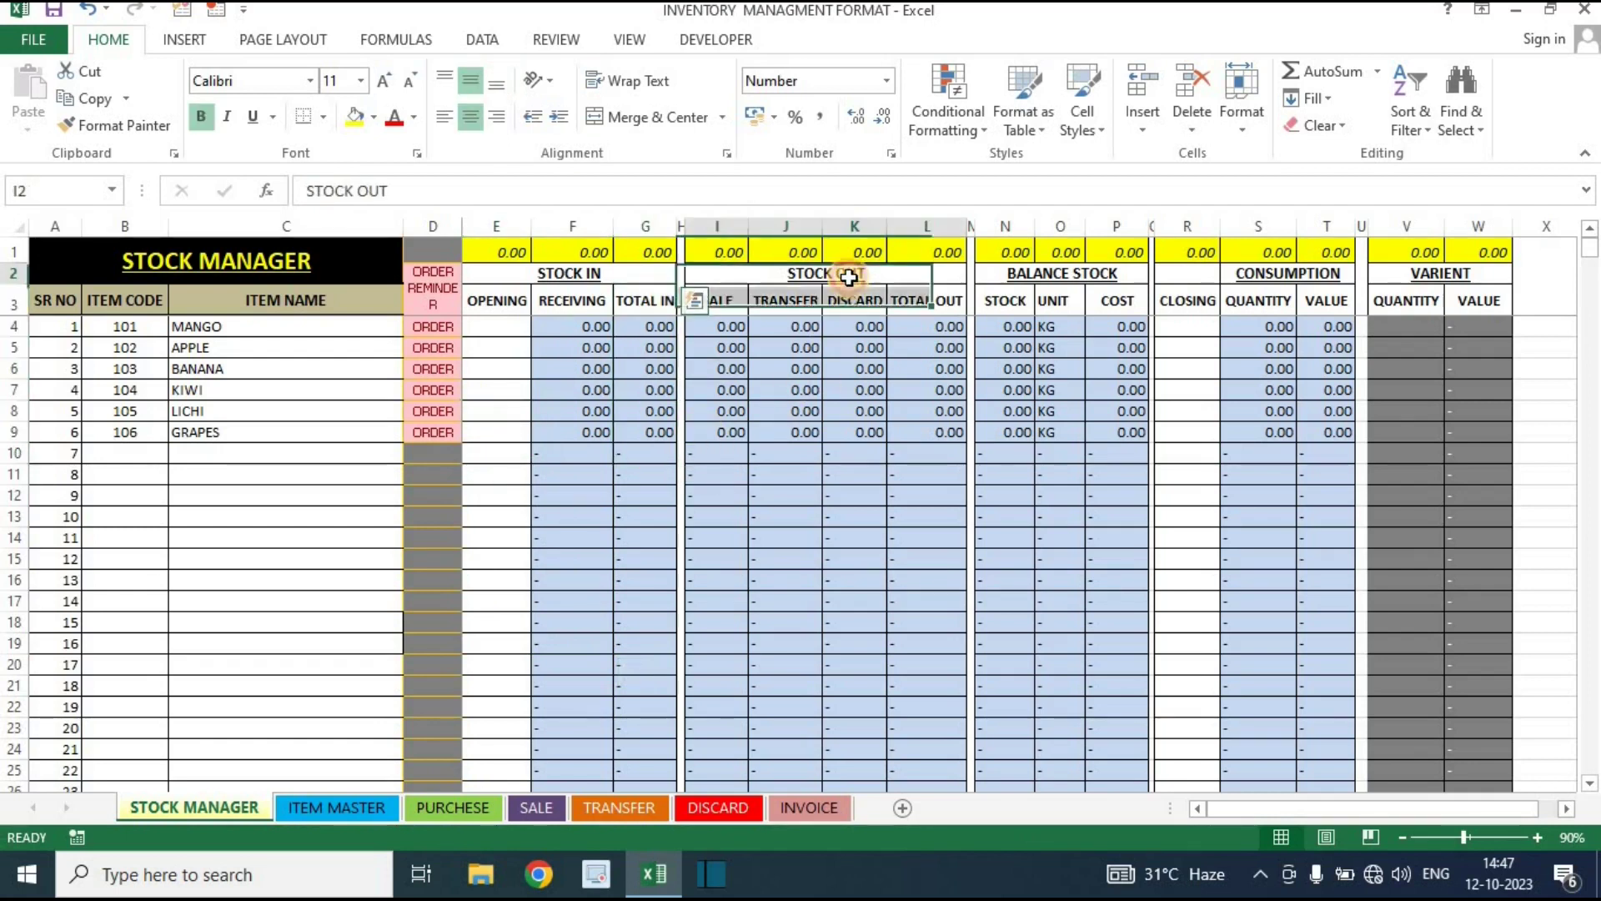
{"action": "left_click", "coordinate": [722, 304]}
{"action": "left_click", "coordinate": [792, 305]}
{"action": "left_click", "coordinate": [859, 304]}
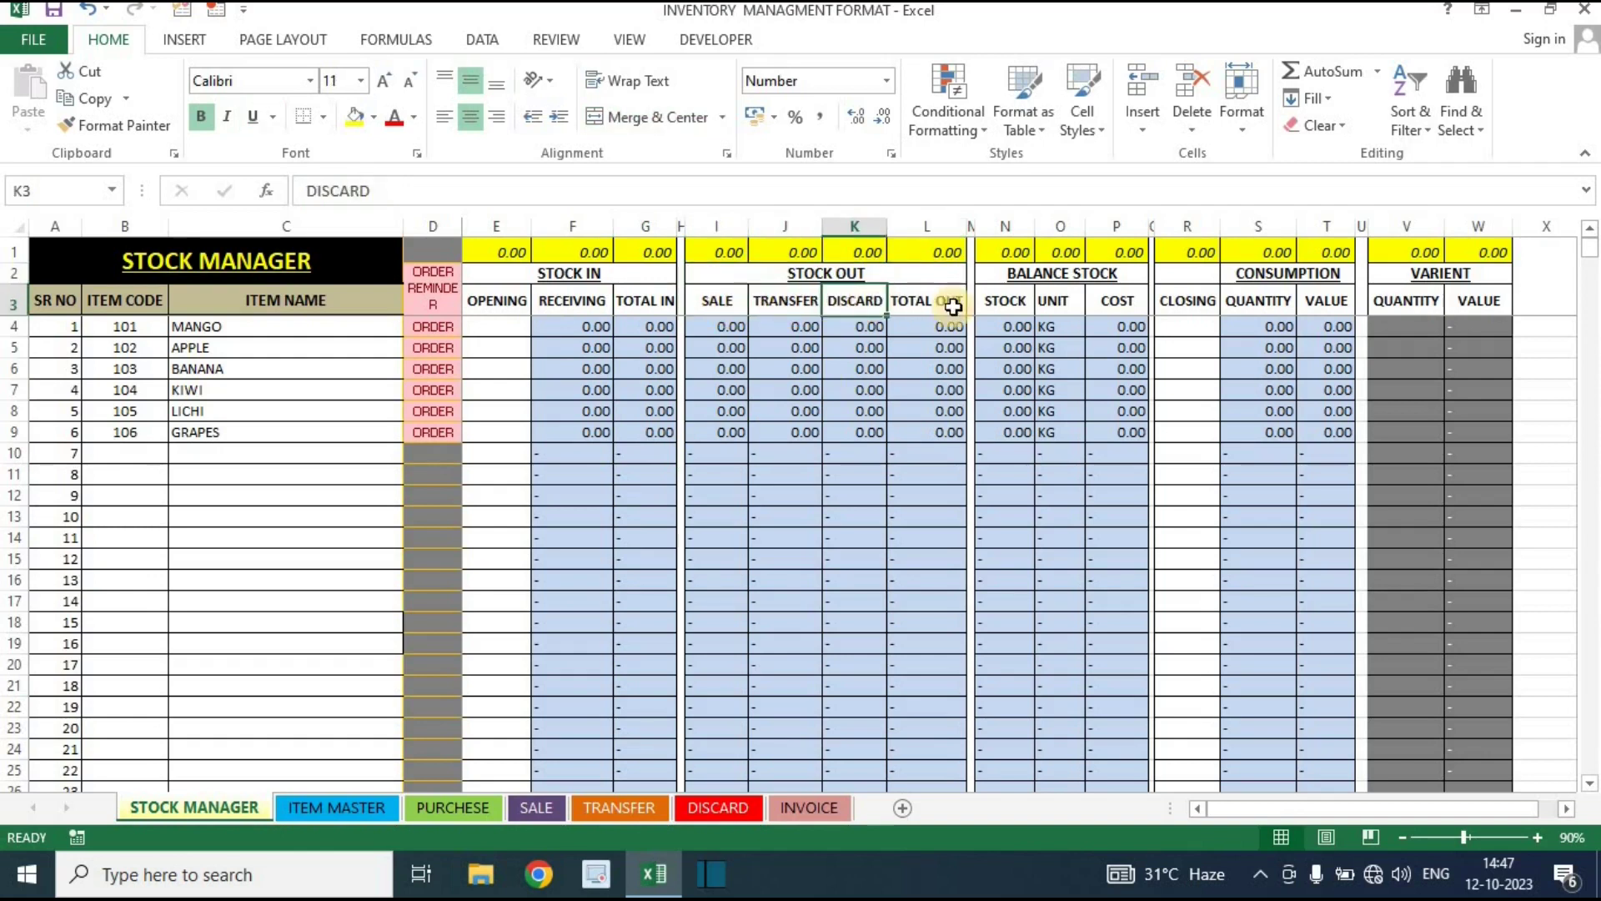
{"action": "left_click", "coordinate": [952, 306]}
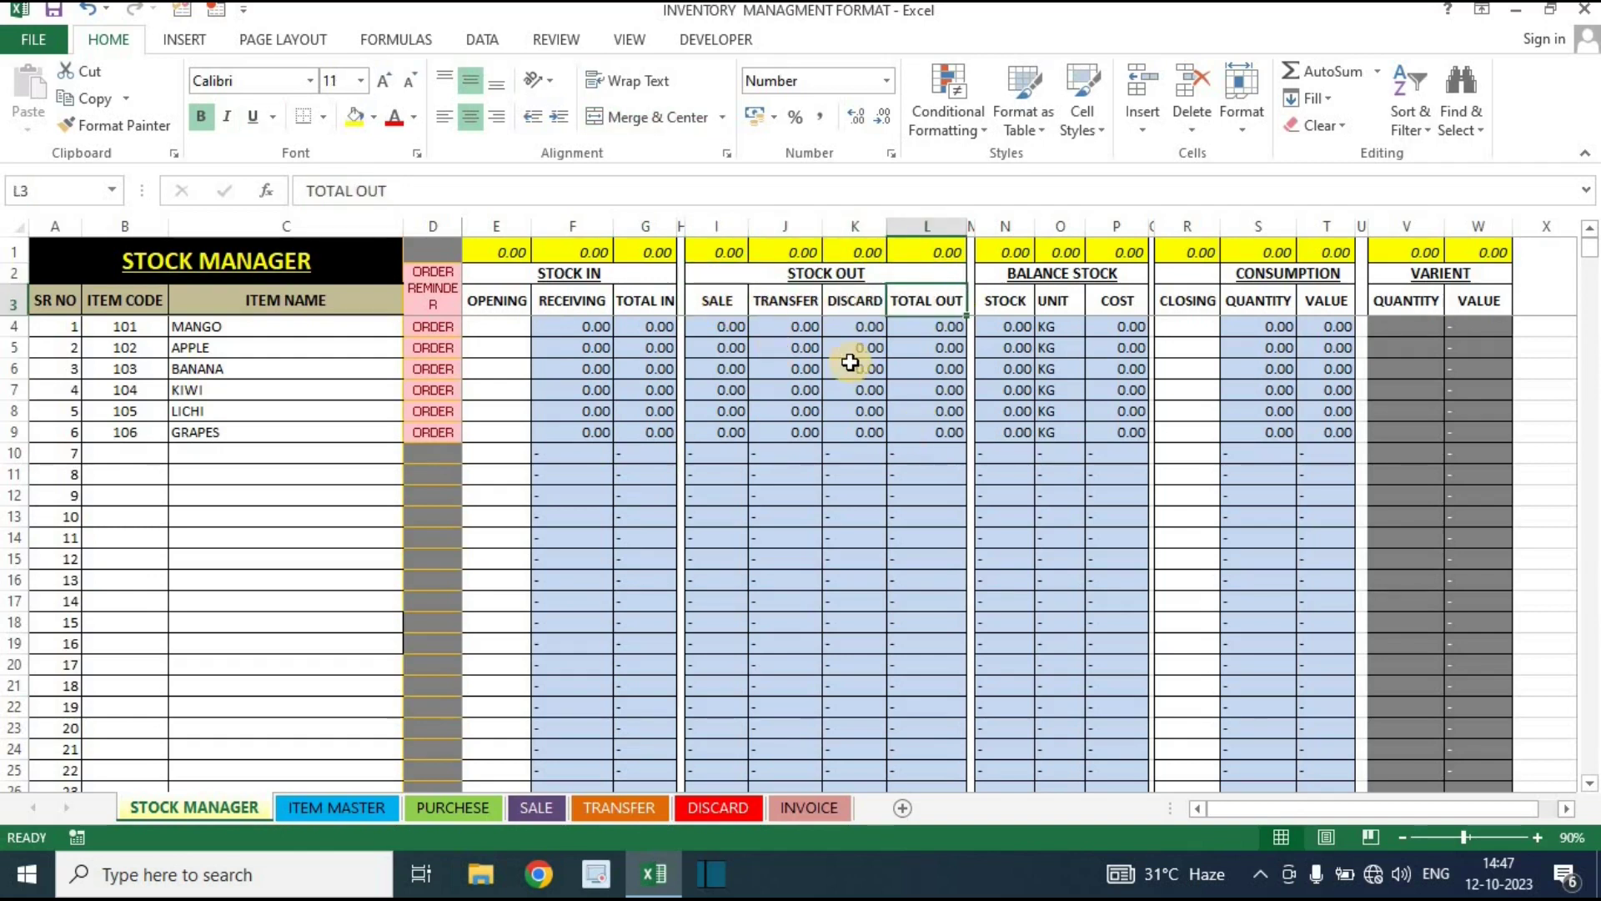
Examine the BALANCE STOCK, CLOSING, CONSUMPTION and VARIENT columns of the STOCK MANAGER sheet
{"action": "left_click", "coordinate": [1114, 271]}
{"action": "left_click_drag", "start_coordinate": [1012, 323], "coordinate": [1012, 557]}
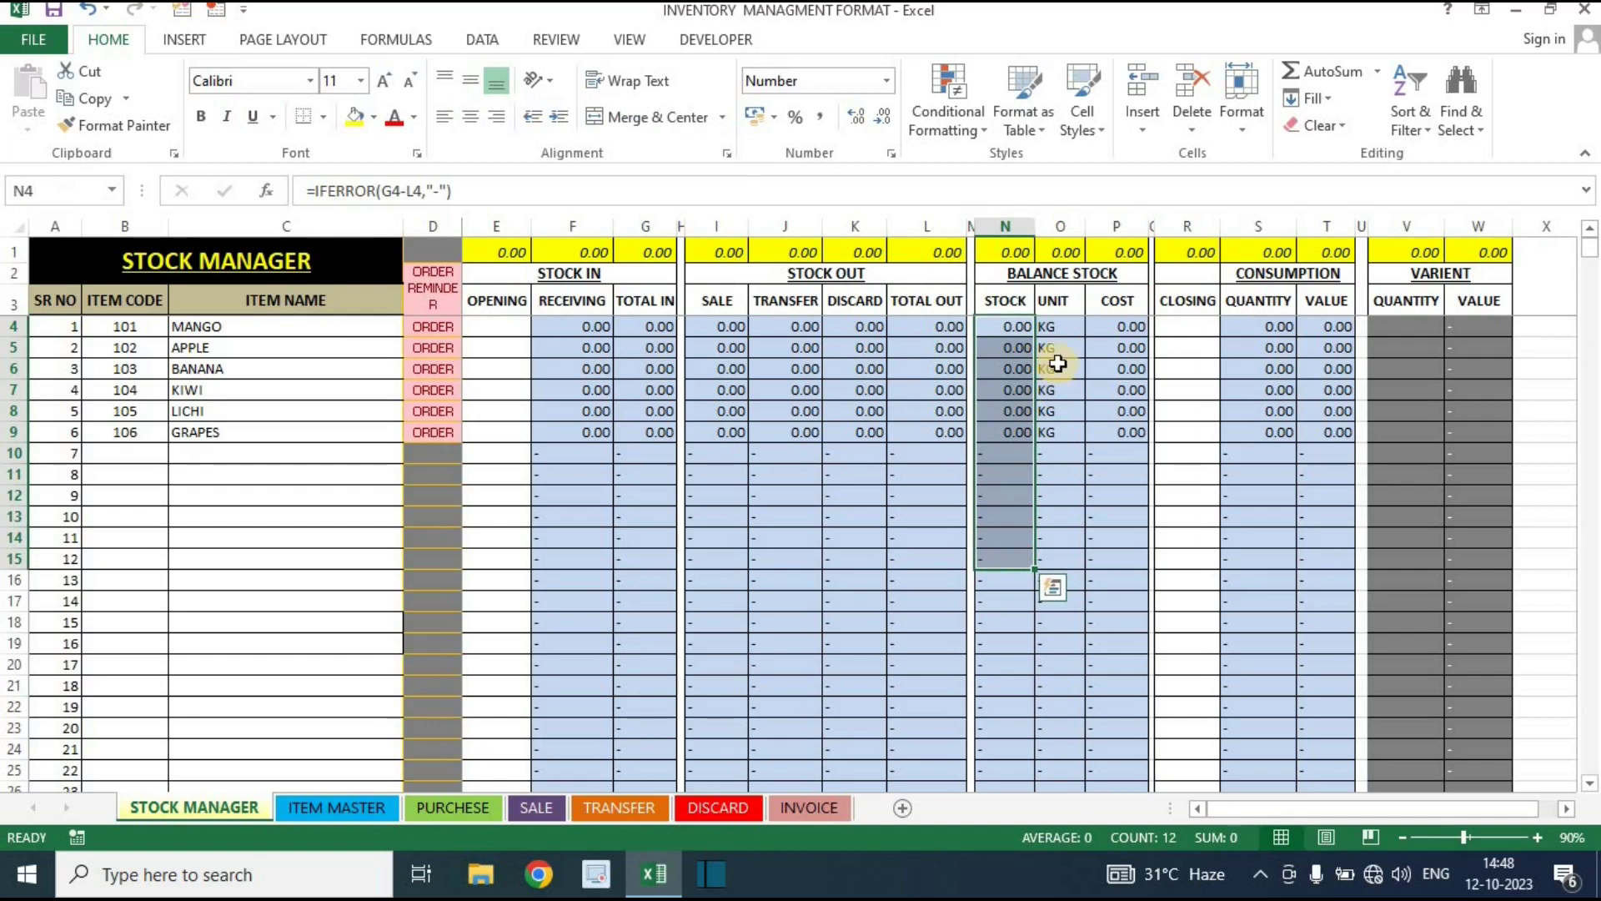
{"action": "left_click_drag", "start_coordinate": [1059, 327], "coordinate": [1059, 501]}
{"action": "left_click_drag", "start_coordinate": [1118, 322], "coordinate": [1139, 643]}
{"action": "left_click_drag", "start_coordinate": [1188, 301], "coordinate": [1166, 615]}
{"action": "left_click", "coordinate": [1190, 332]}
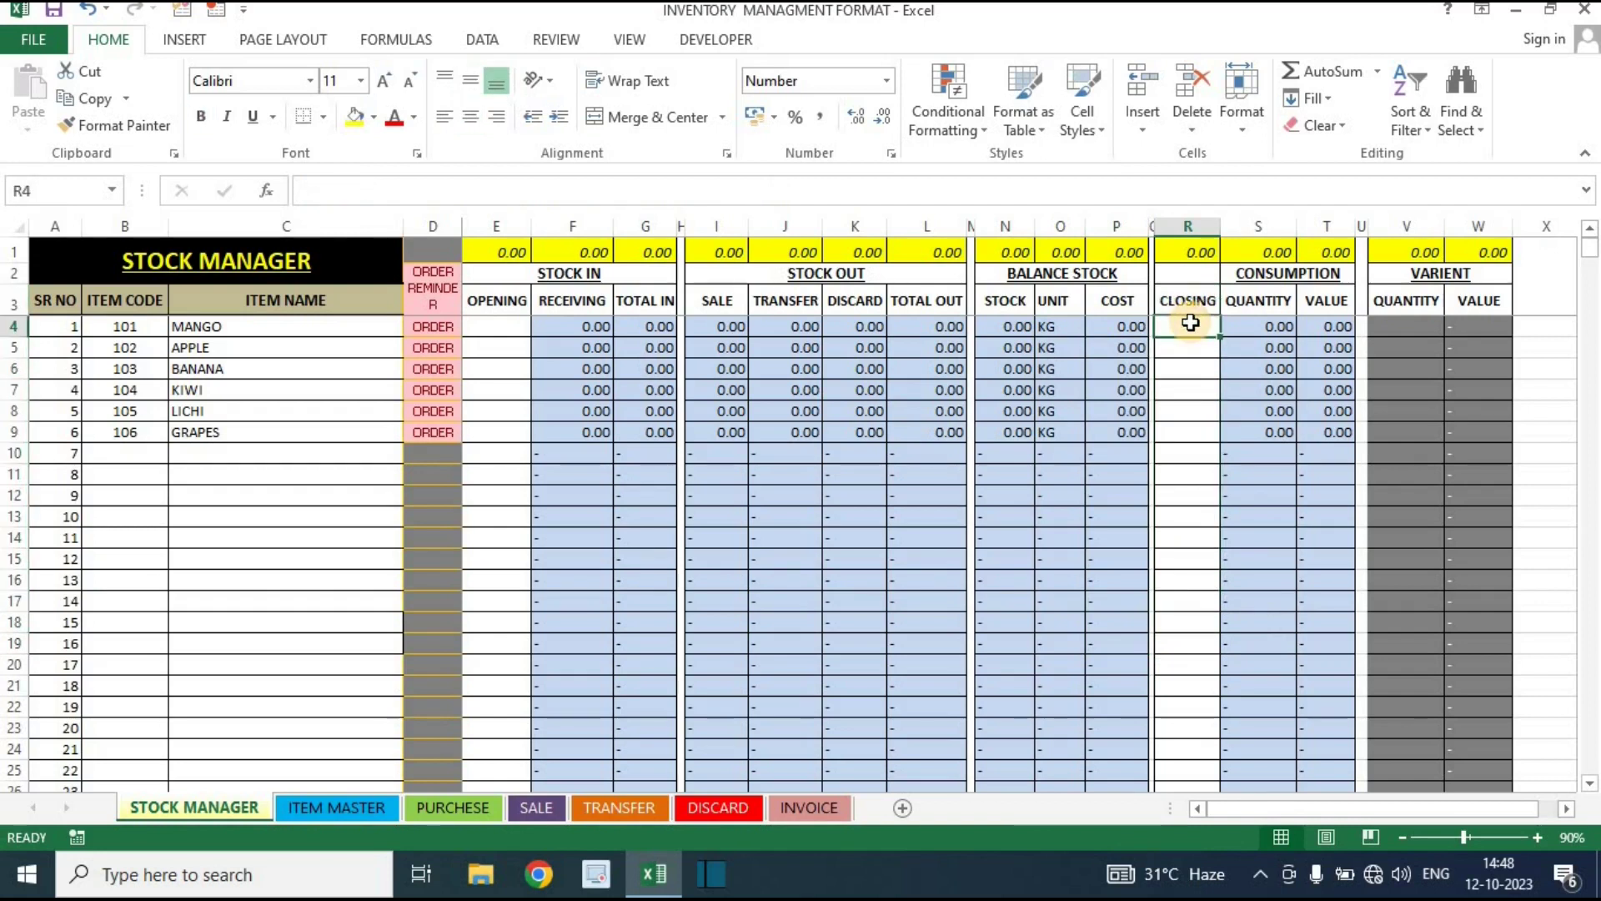
{"action": "left_click_drag", "start_coordinate": [1190, 325], "coordinate": [1193, 709]}
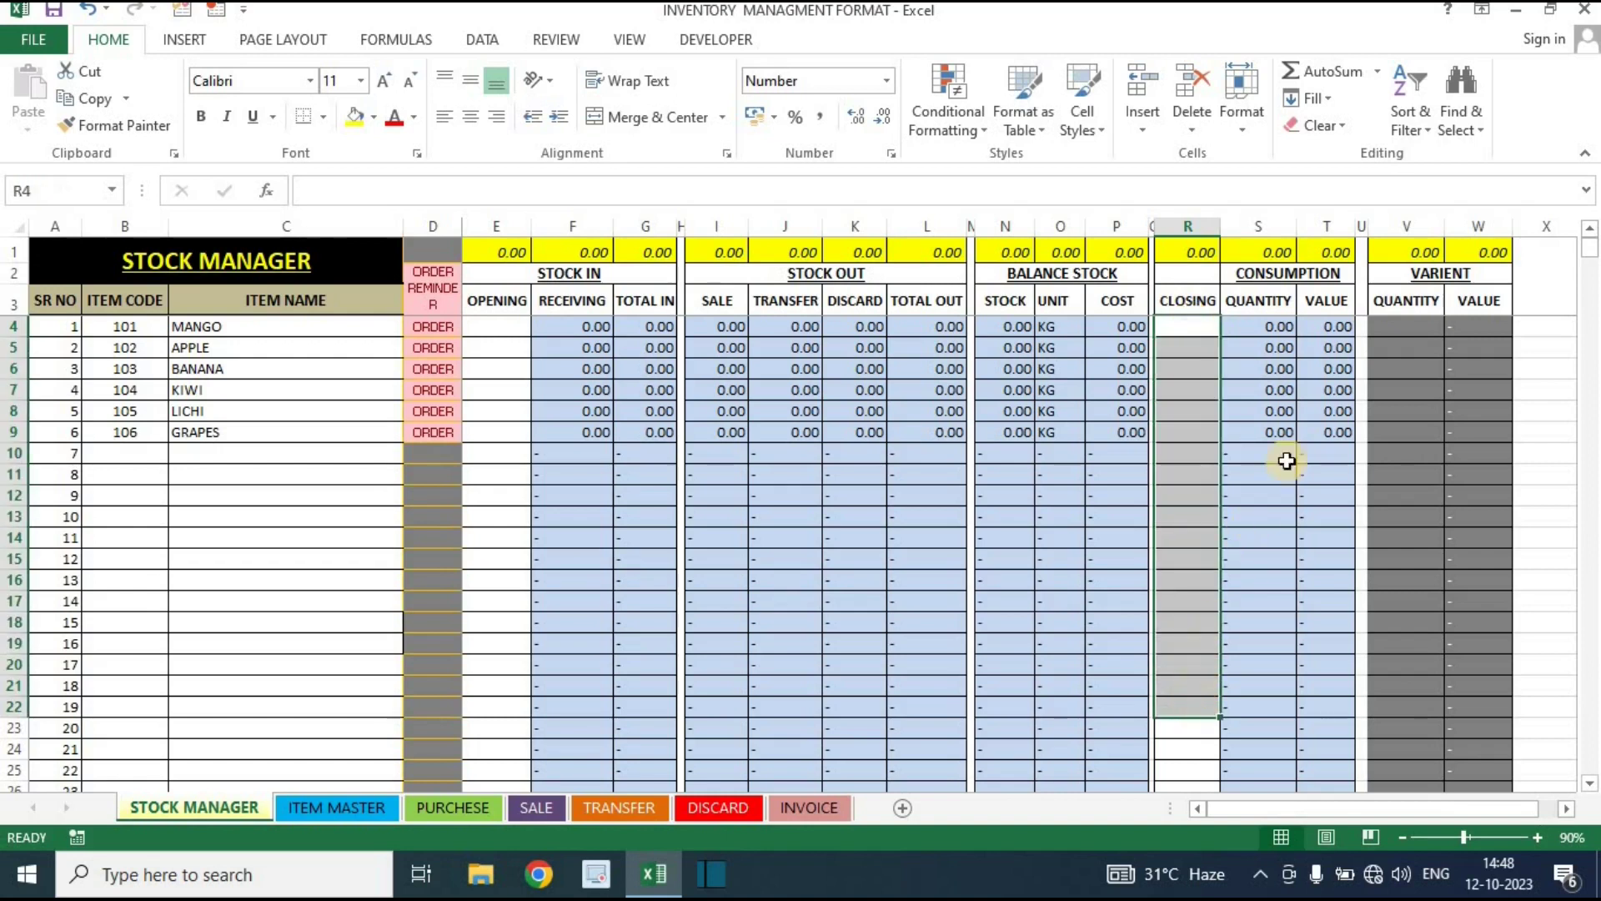
{"action": "left_click_drag", "start_coordinate": [1258, 273], "coordinate": [1325, 455]}
{"action": "left_click_drag", "start_coordinate": [1384, 274], "coordinate": [1493, 521]}
{"action": "left_click", "coordinate": [1194, 473]}
{"action": "left_click_drag", "start_coordinate": [1269, 269], "coordinate": [1318, 461]}
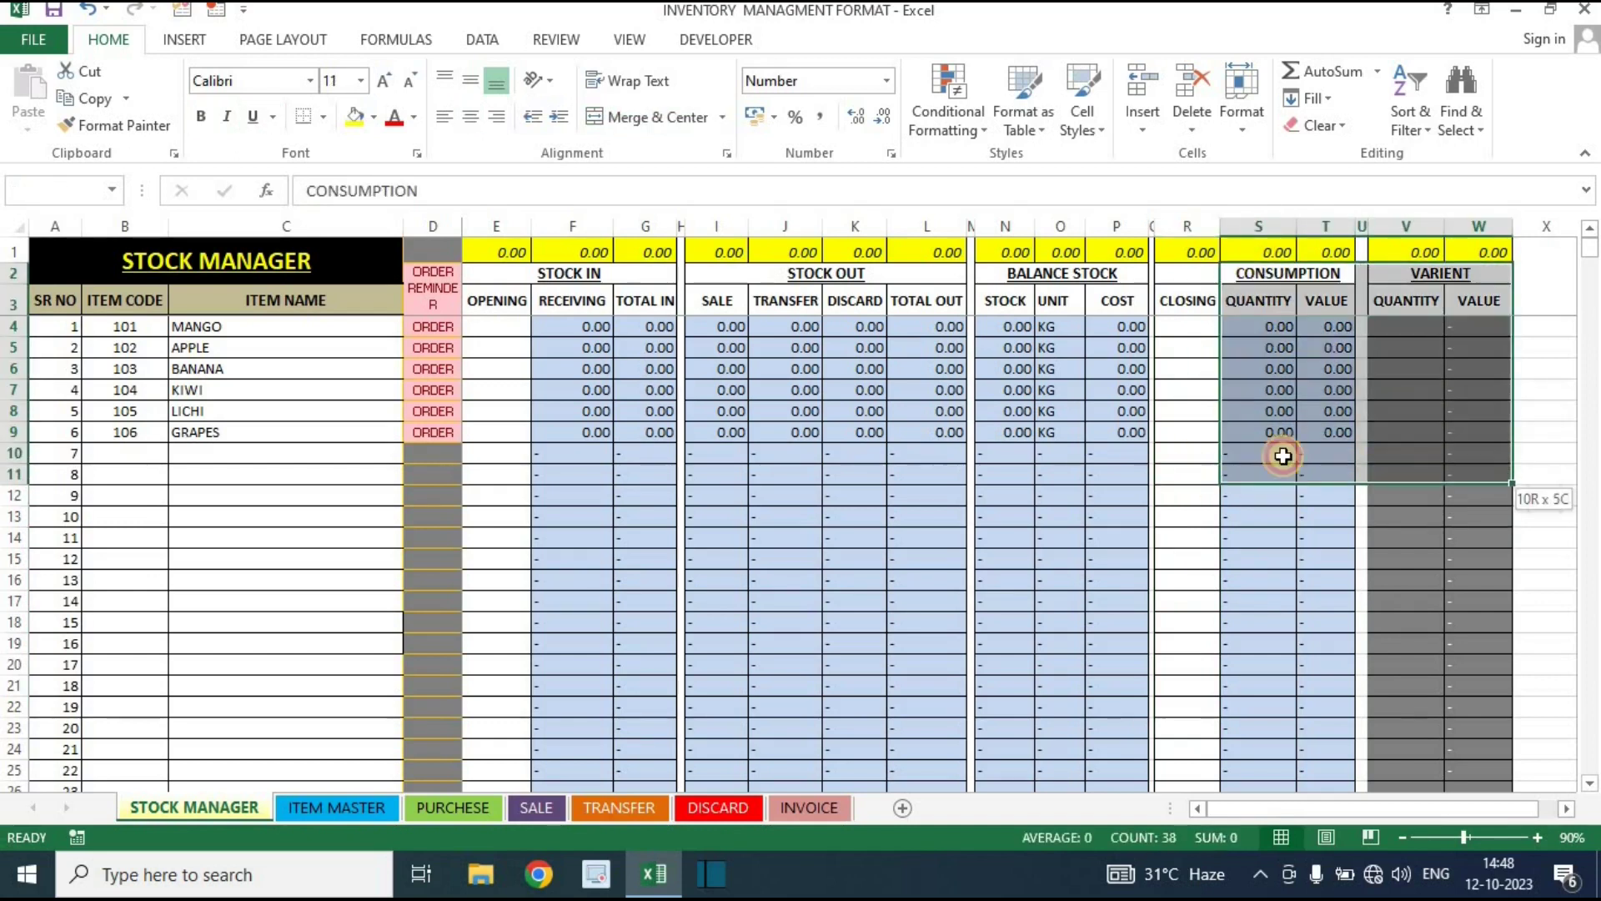
{"action": "left_click", "coordinate": [1194, 446]}
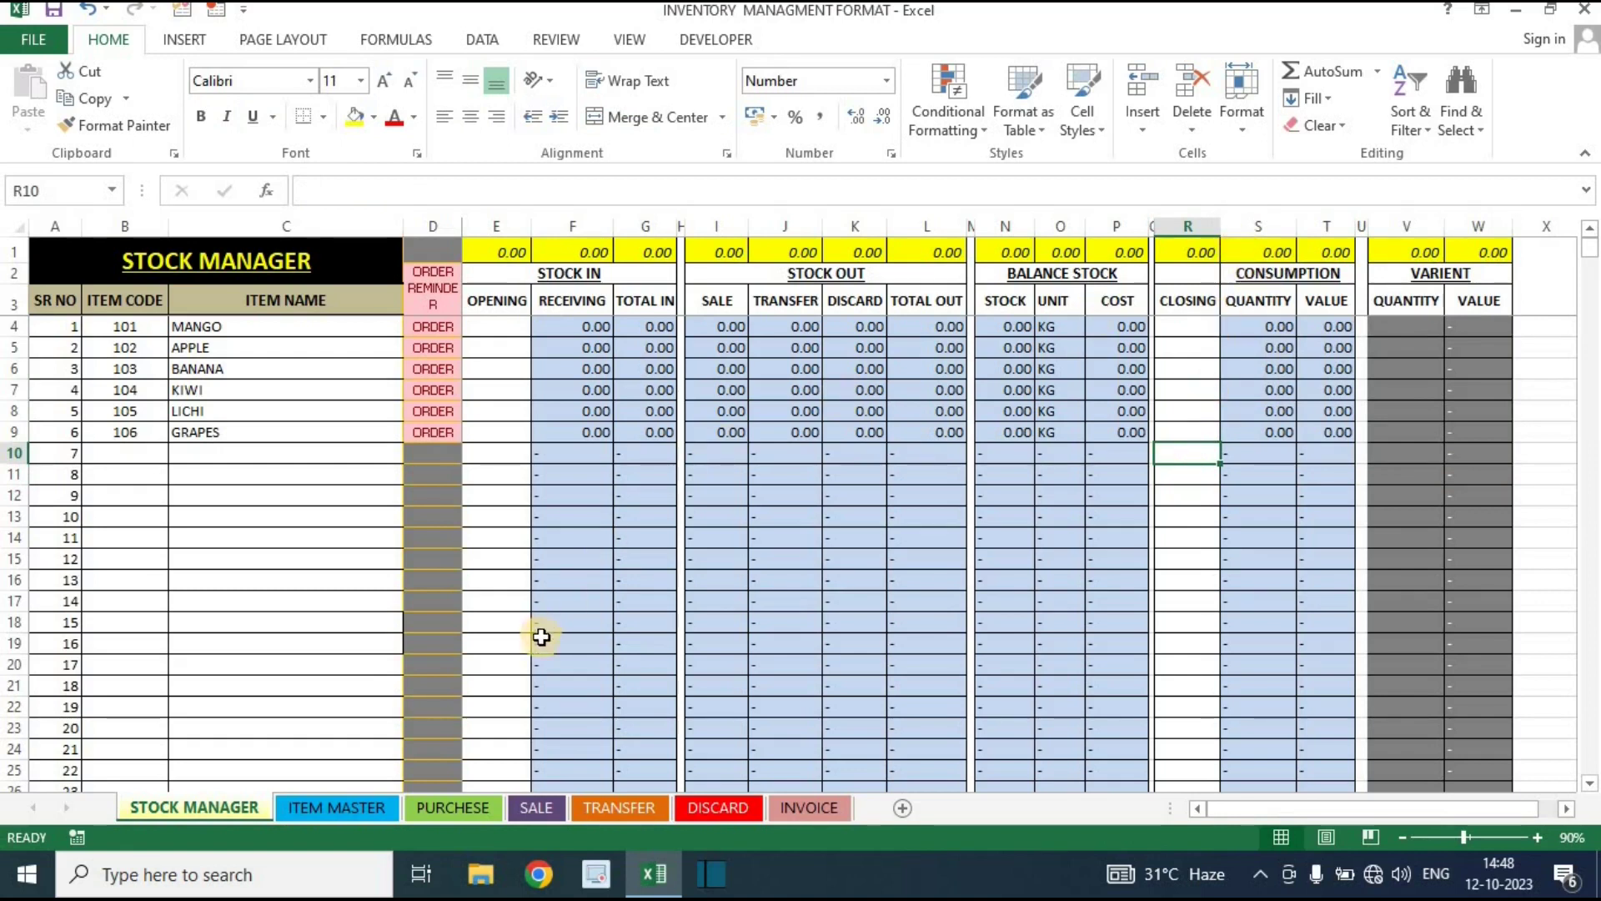
Add item code 107, name PEARS and brand IMP in the first empty row of the ITEM MASTER sheet
{"action": "left_click", "coordinate": [323, 802]}
{"action": "left_click", "coordinate": [296, 581]}
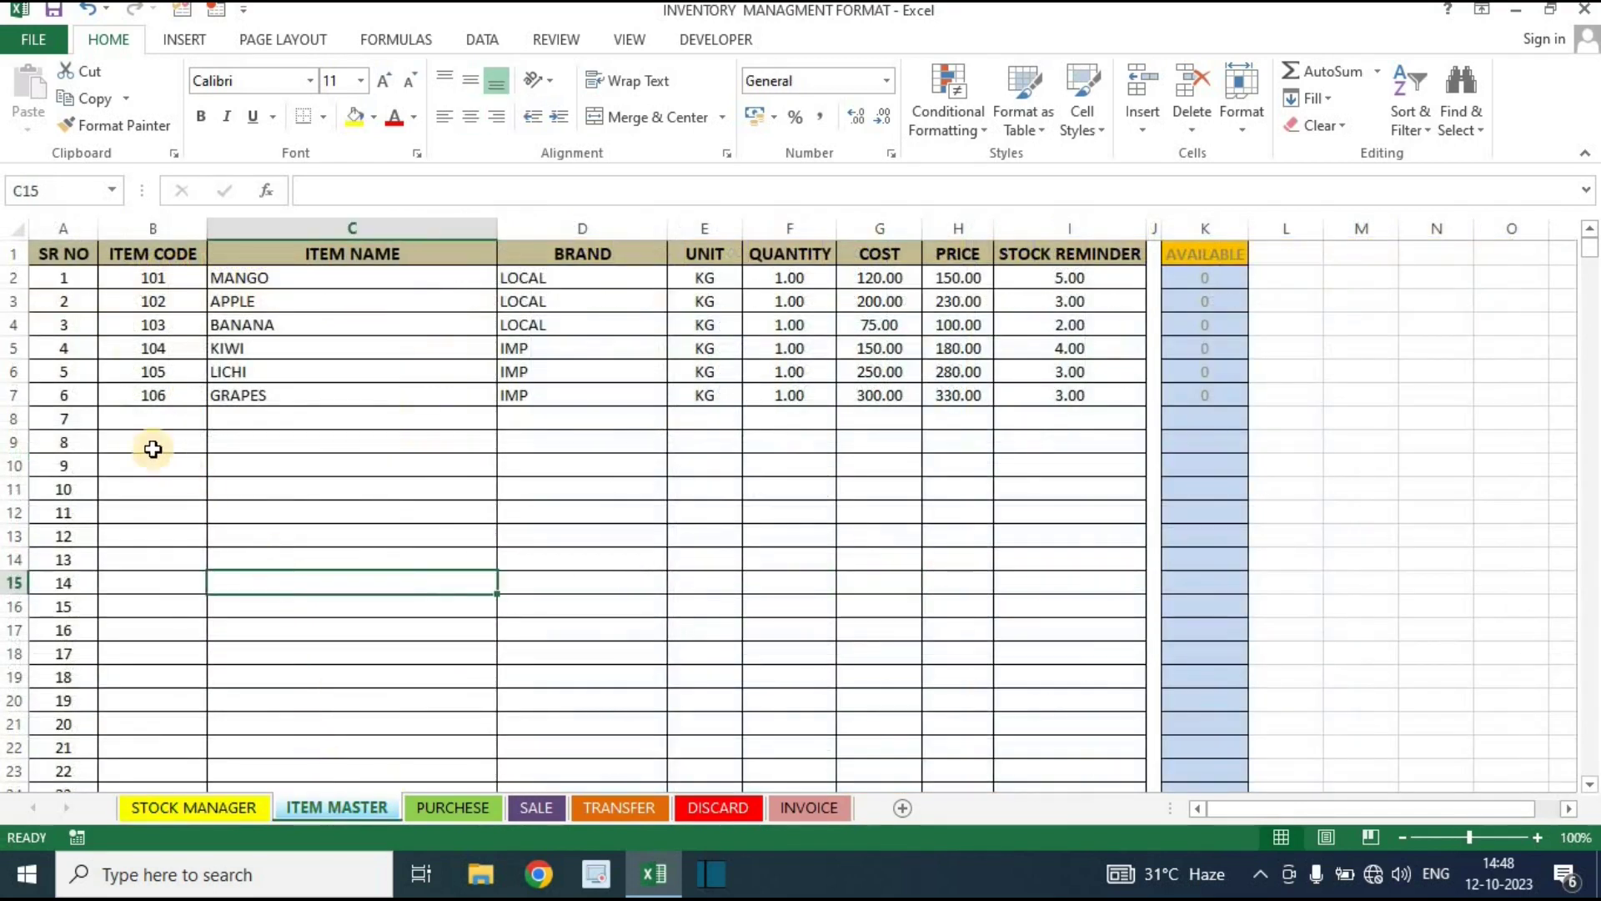
{"action": "left_click", "coordinate": [156, 417]}
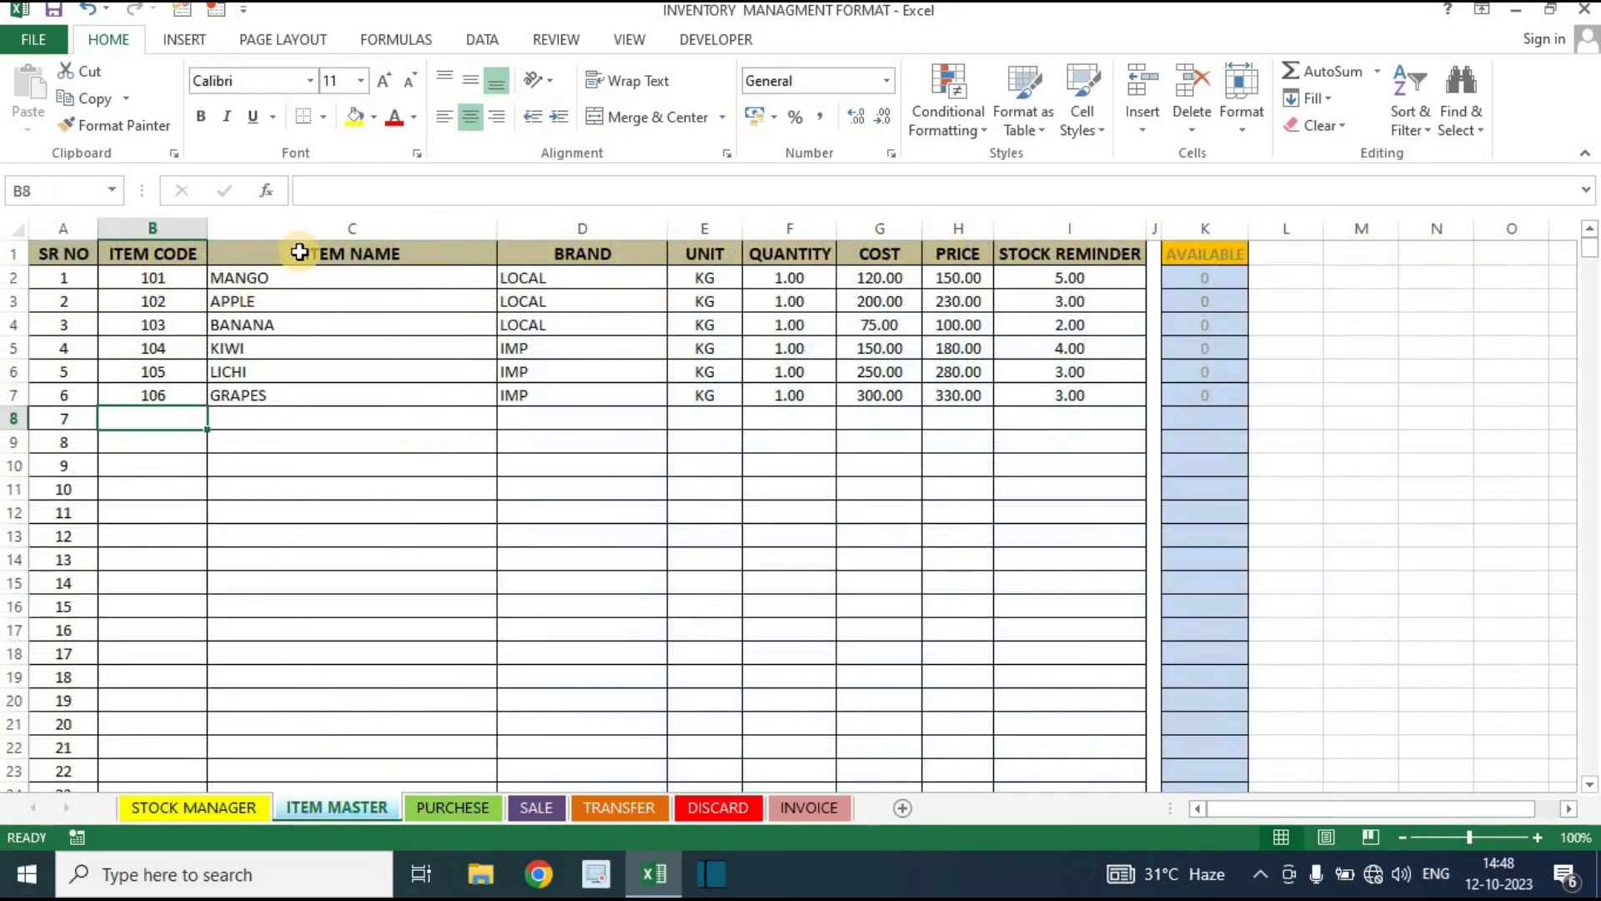
{"action": "type", "text": "107"}
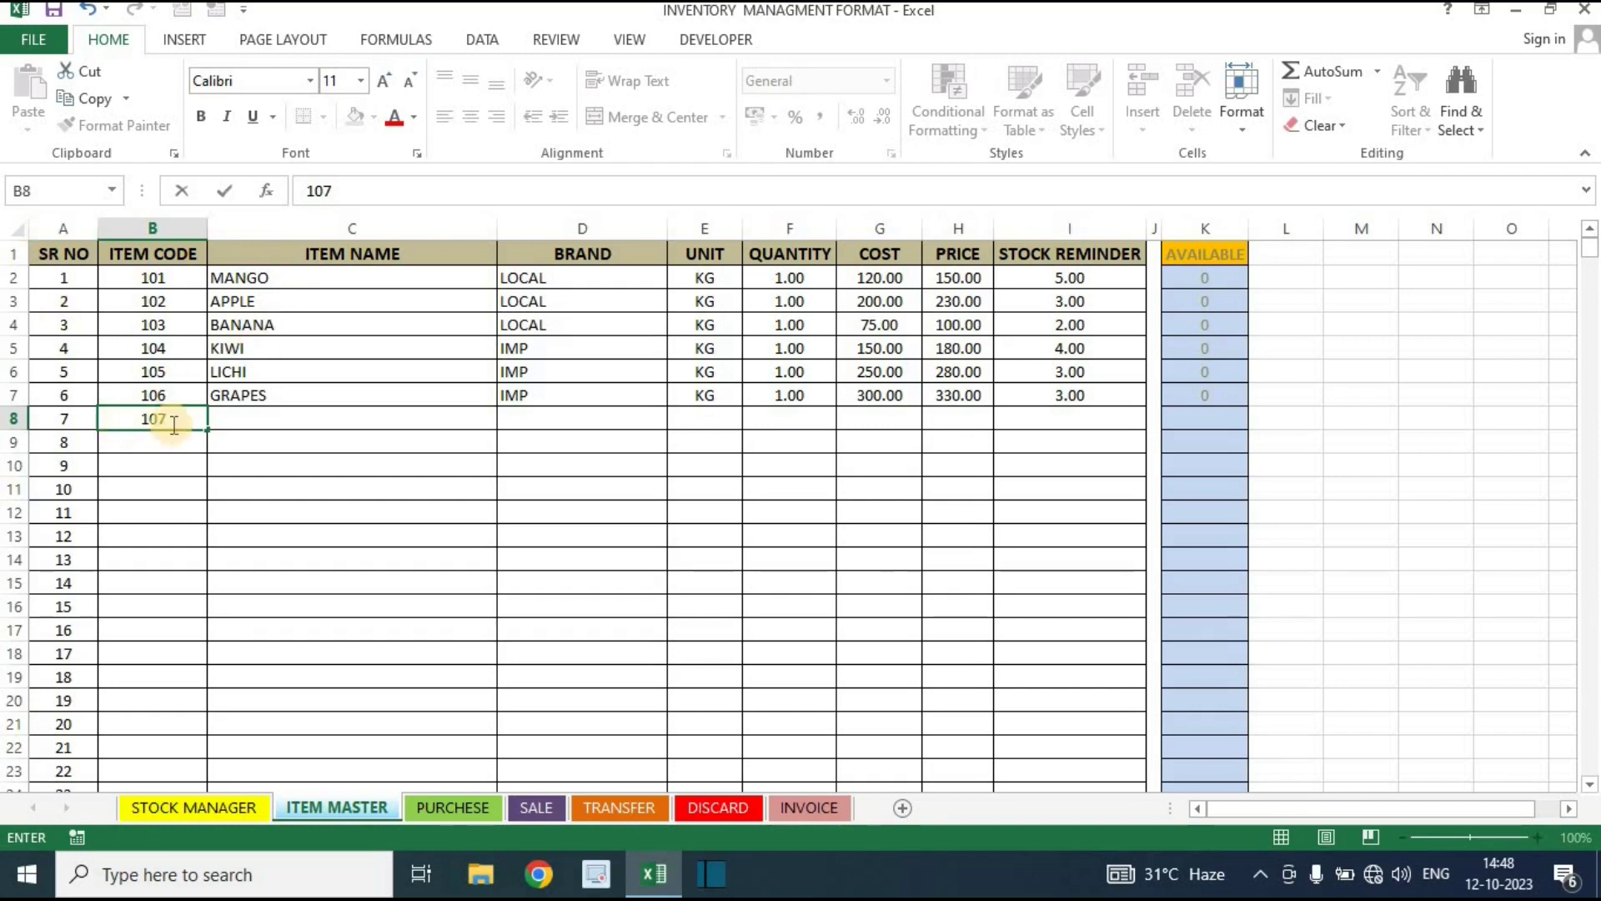
{"action": "left_click", "coordinate": [246, 417]}
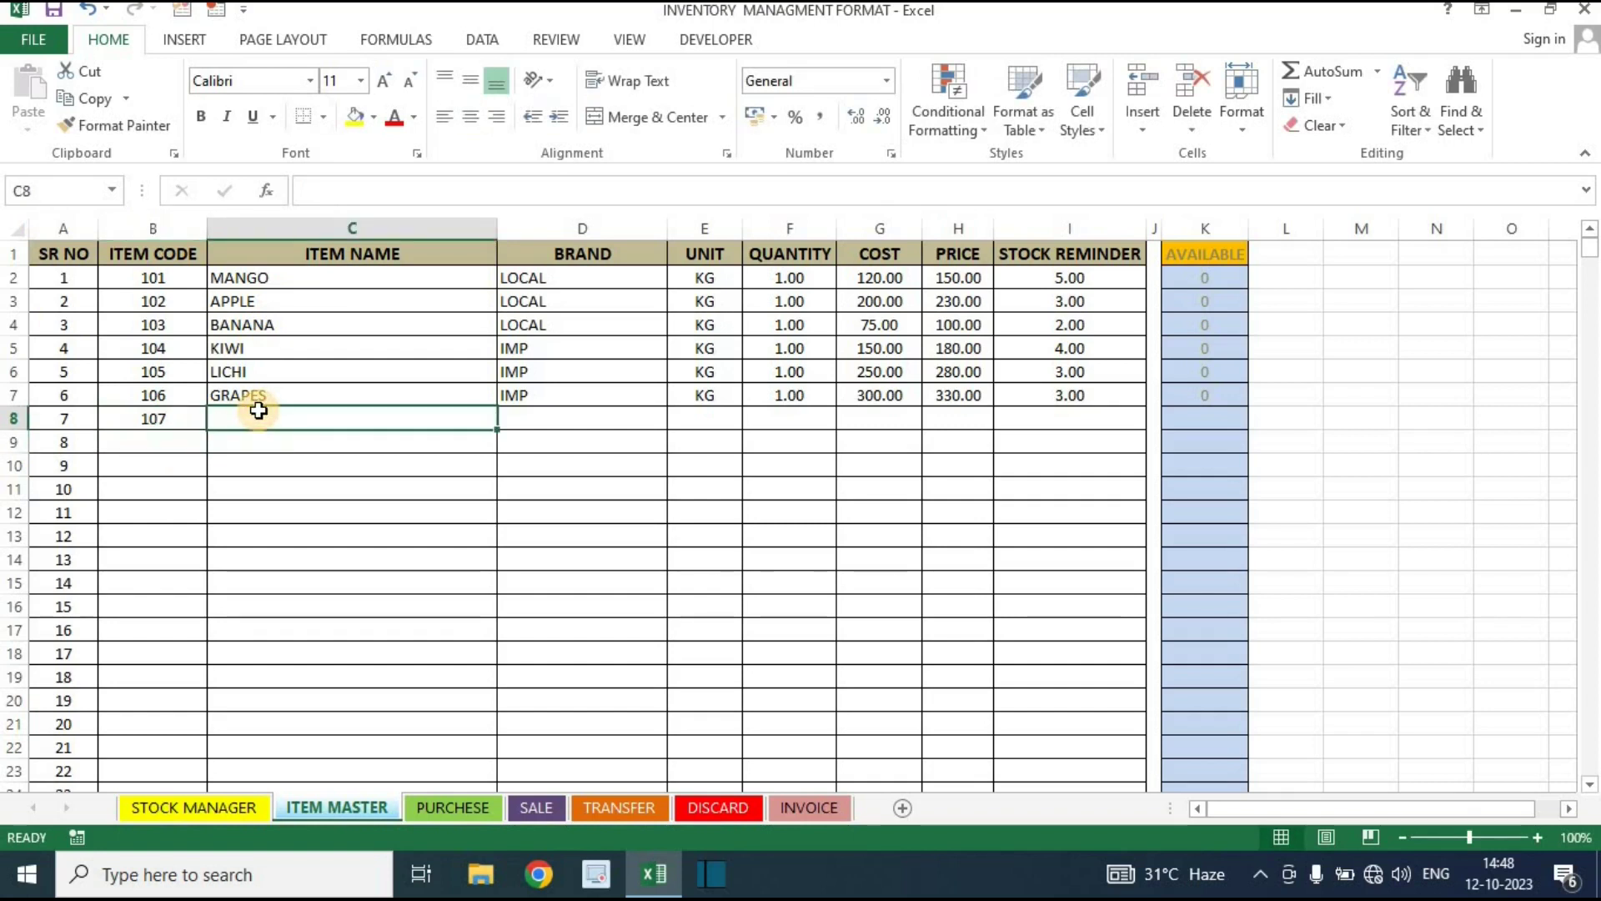
{"action": "type", "text": "PEARS"}
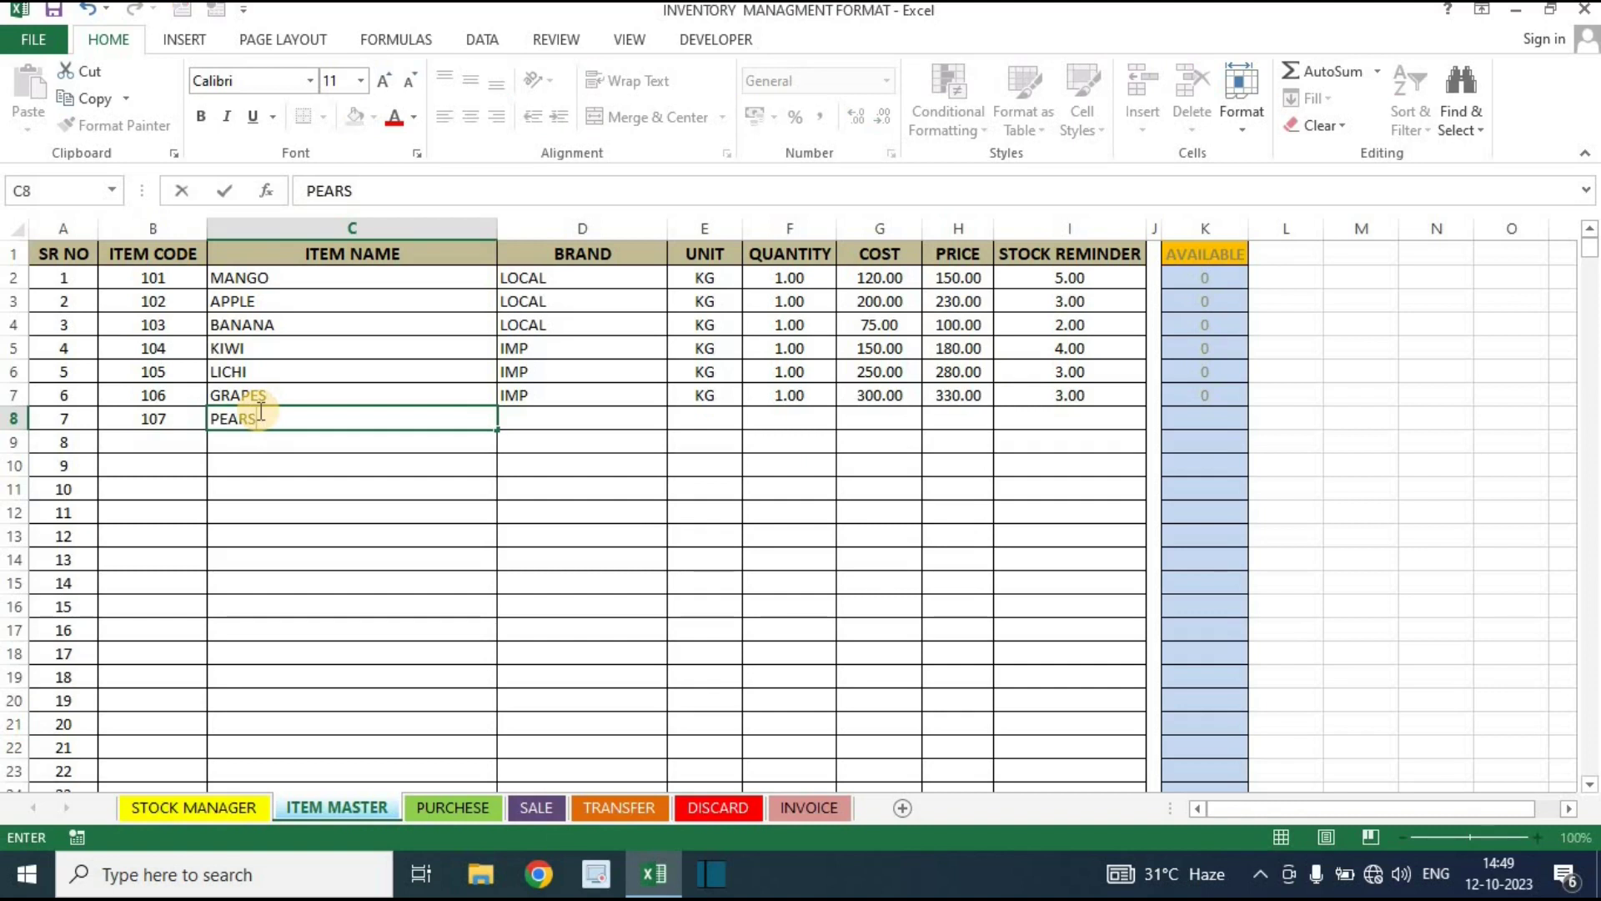
{"action": "key", "text": "Tab"}
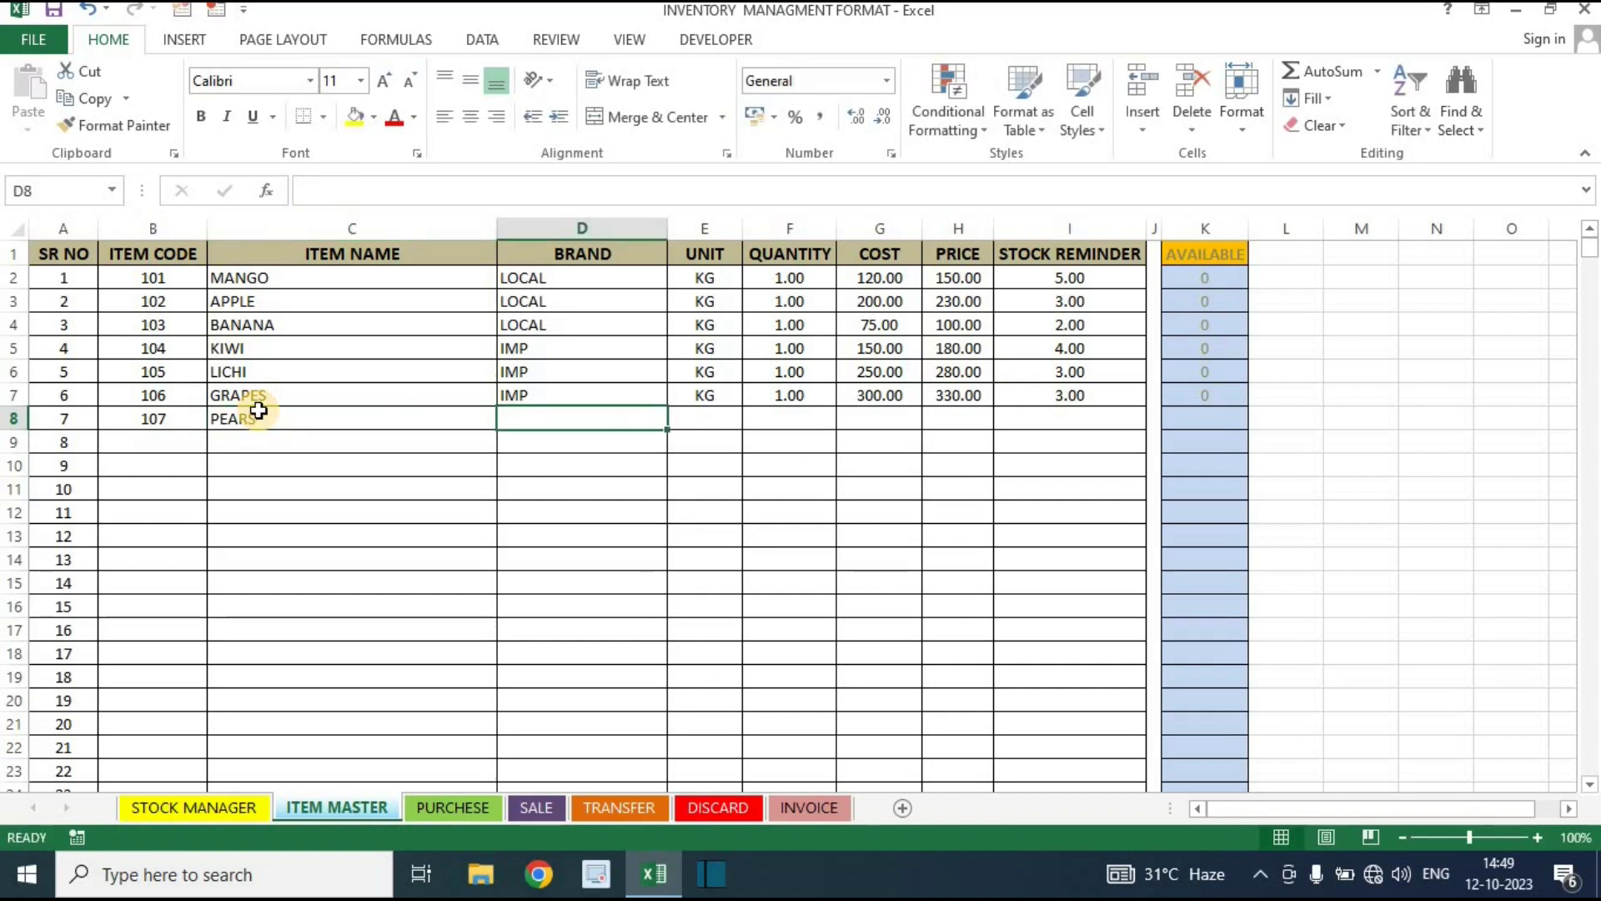
{"action": "type", "text": "IMP"}
{"action": "key", "text": "Tab"}
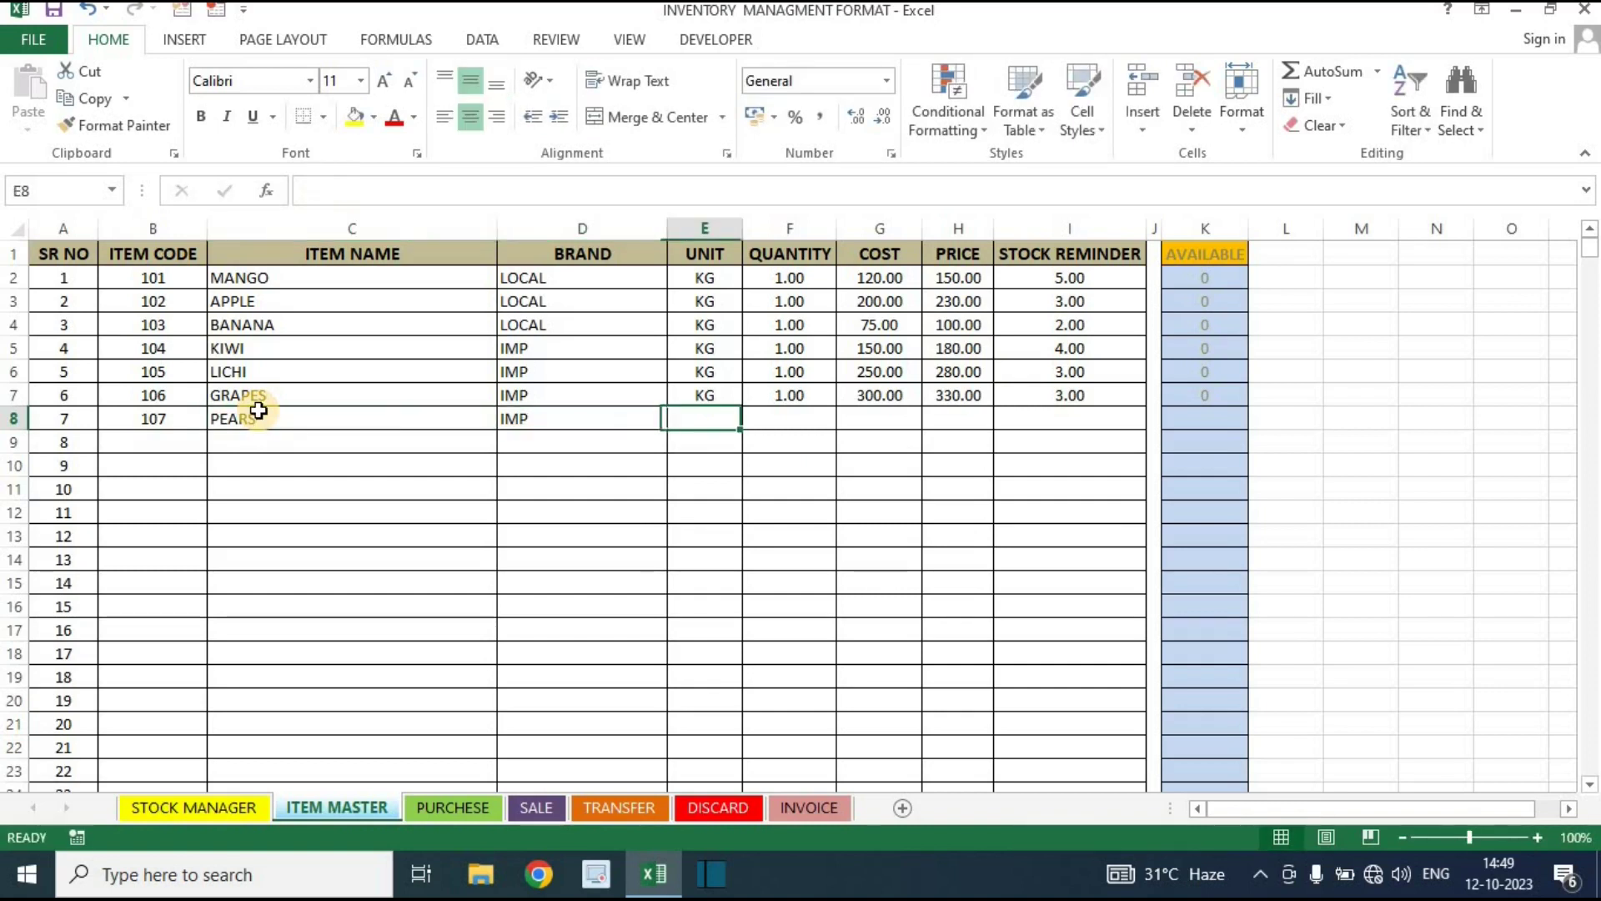
Set the unit of PEARS to KG, its quantity to 1 and its cost to 200
{"action": "type", "text": "KG"}
{"action": "key", "text": "Tab"}
{"action": "type", "text": "1"}
{"action": "key", "text": "Tab"}
{"action": "type", "text": "2"}
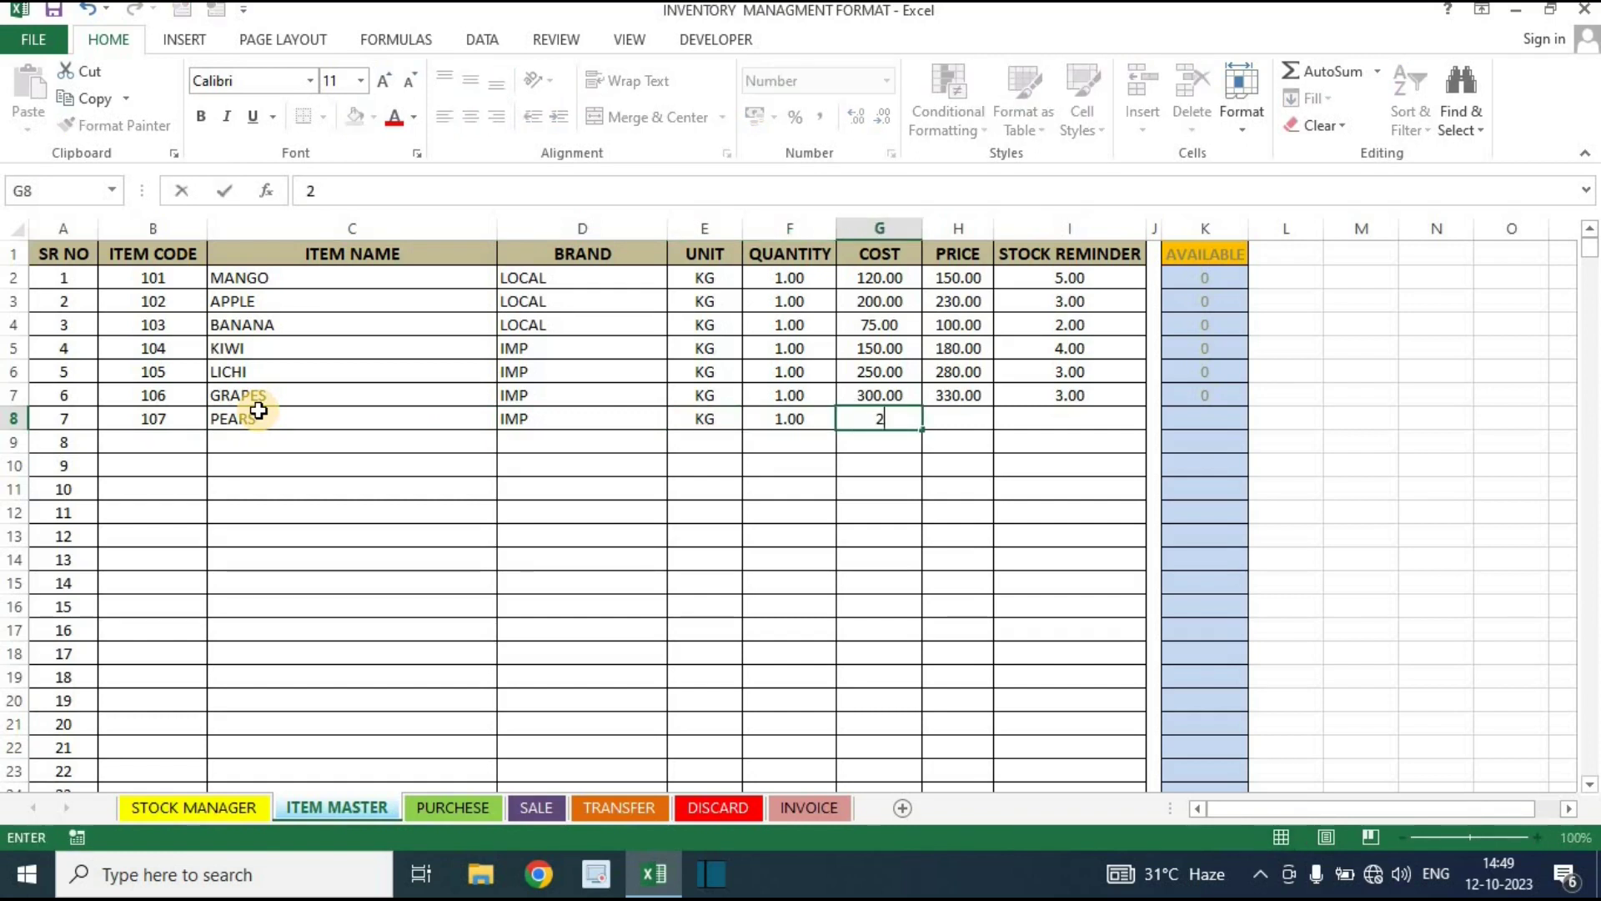
{"action": "key", "text": "Tab"}
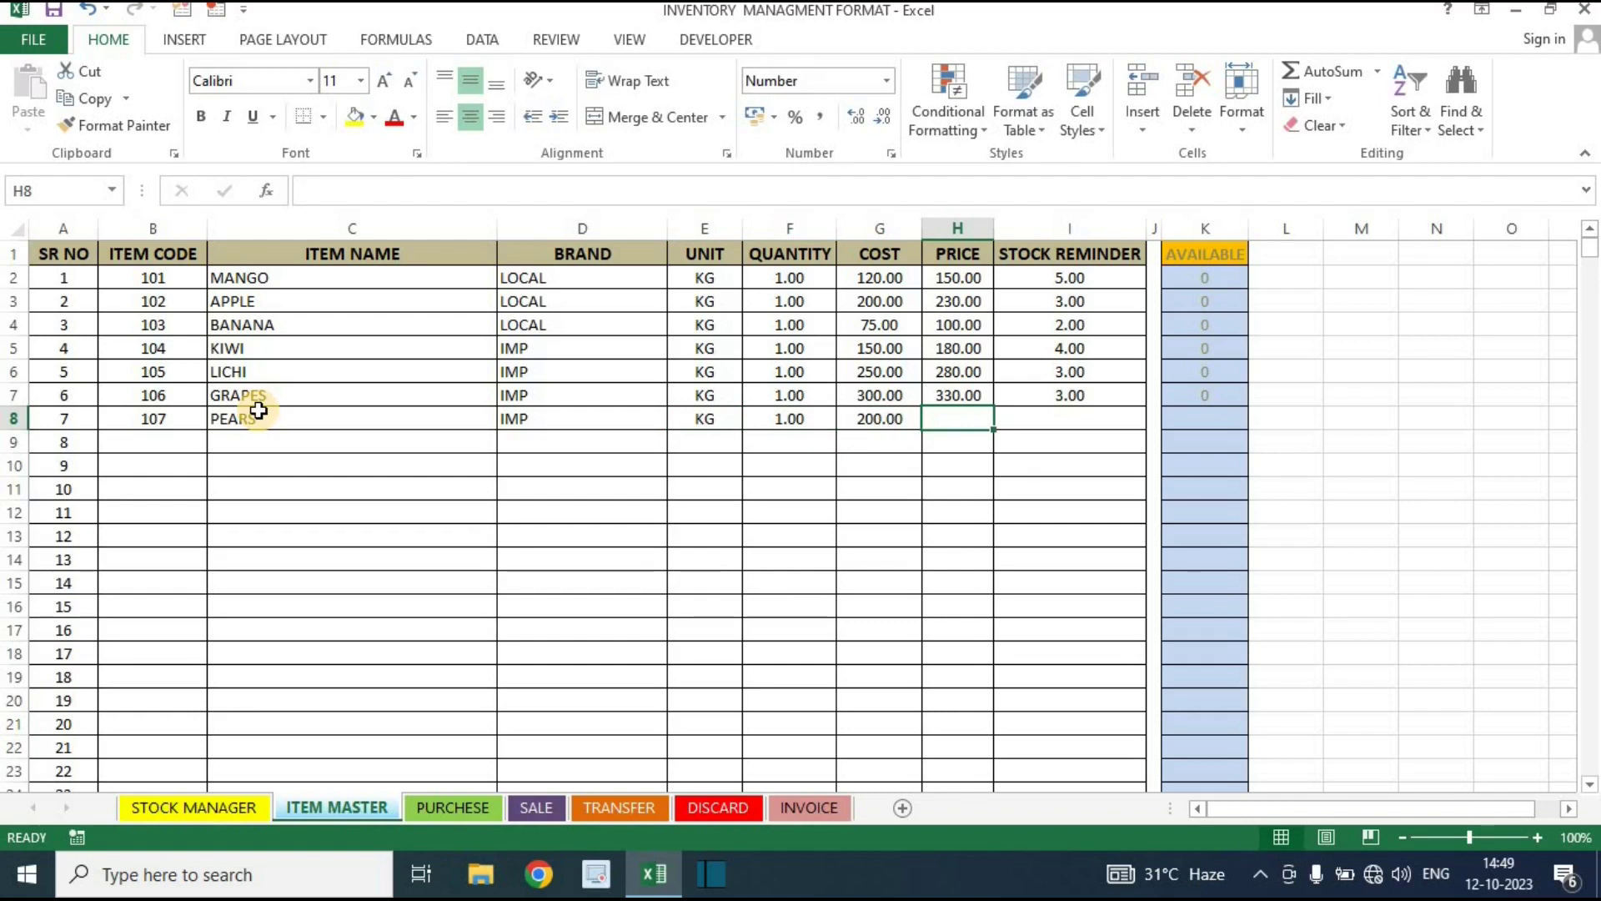
Set the price of PEARS to 230 and its stock reminder to 5
{"action": "type", "text": "30"}
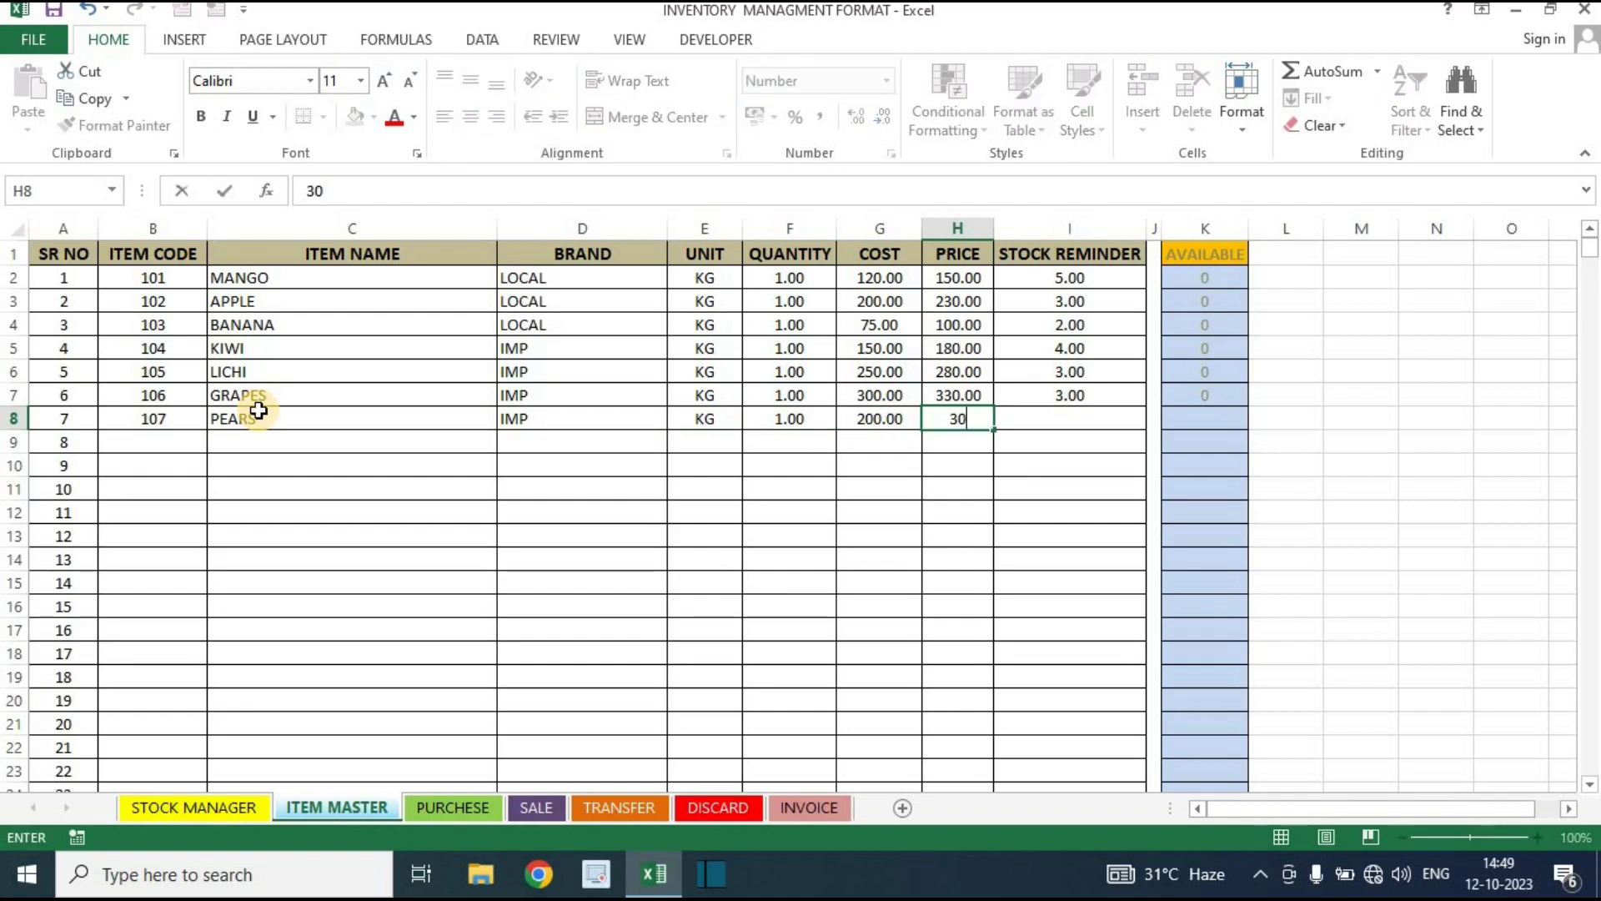
{"action": "type", "text": "23"}
{"action": "key", "text": "Tab"}
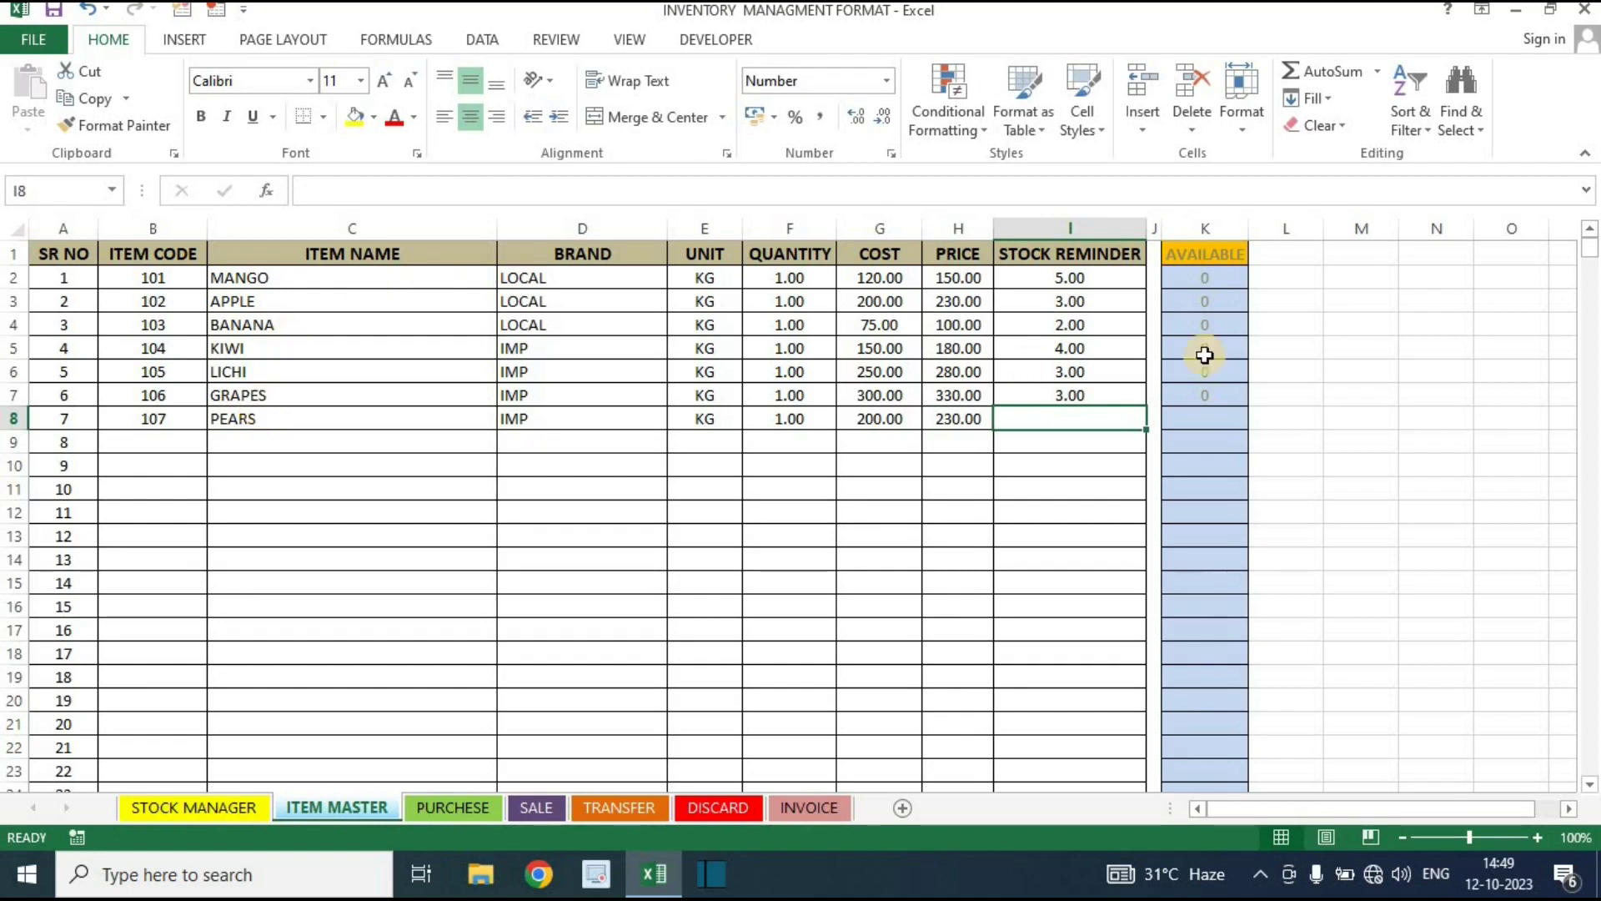
{"action": "type", "text": "5"}
{"action": "key", "text": "Return"}
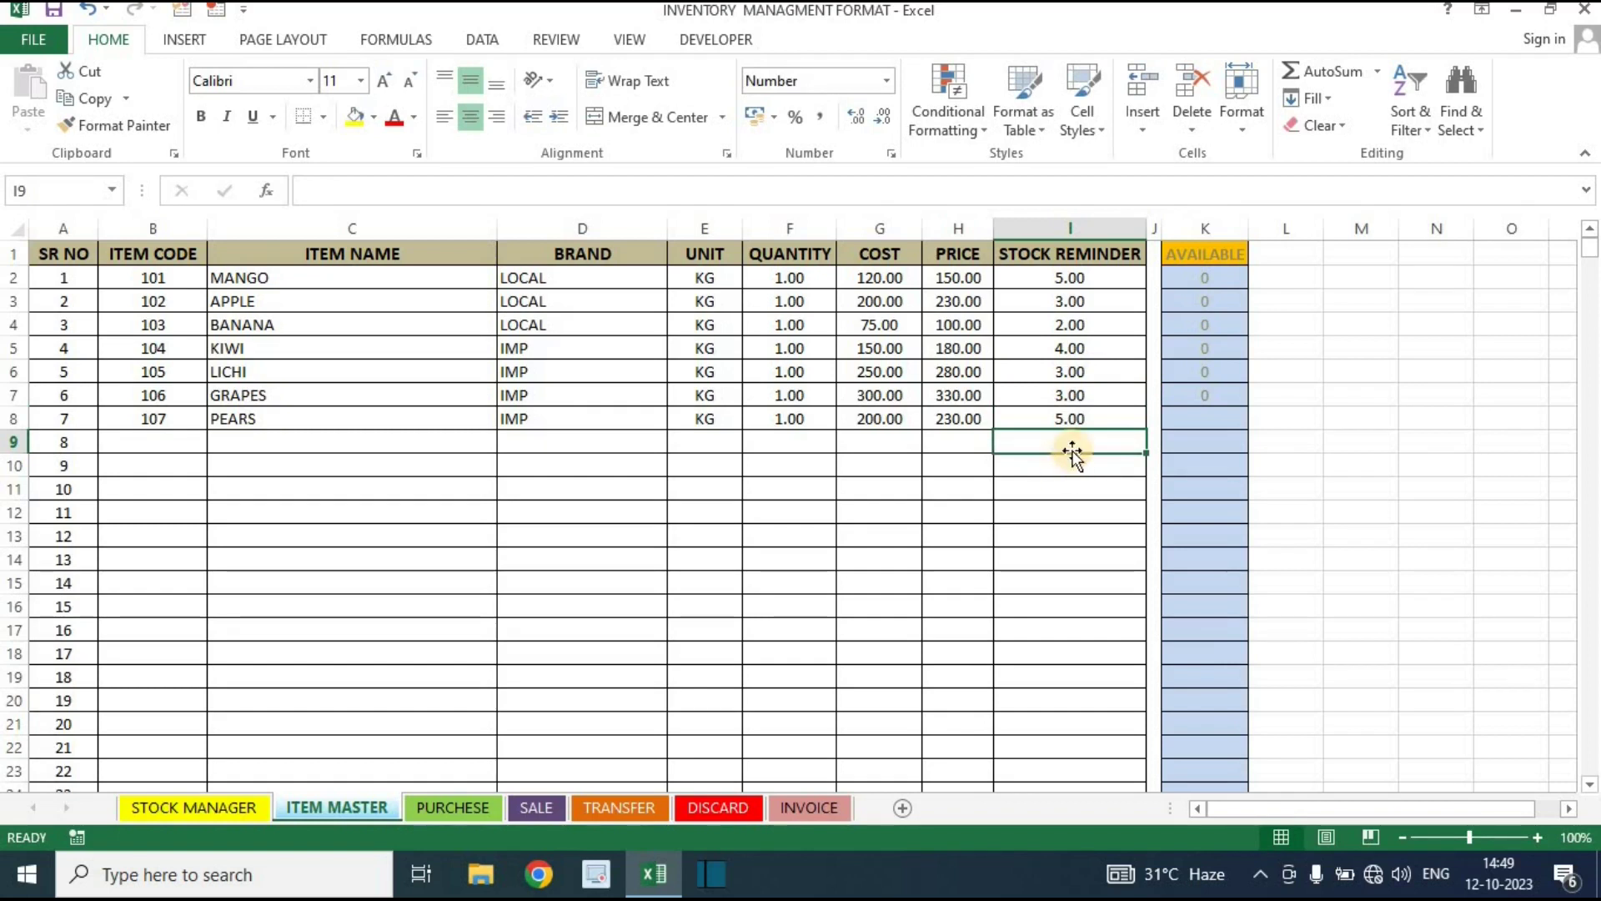
{"action": "left_click", "coordinate": [1076, 419]}
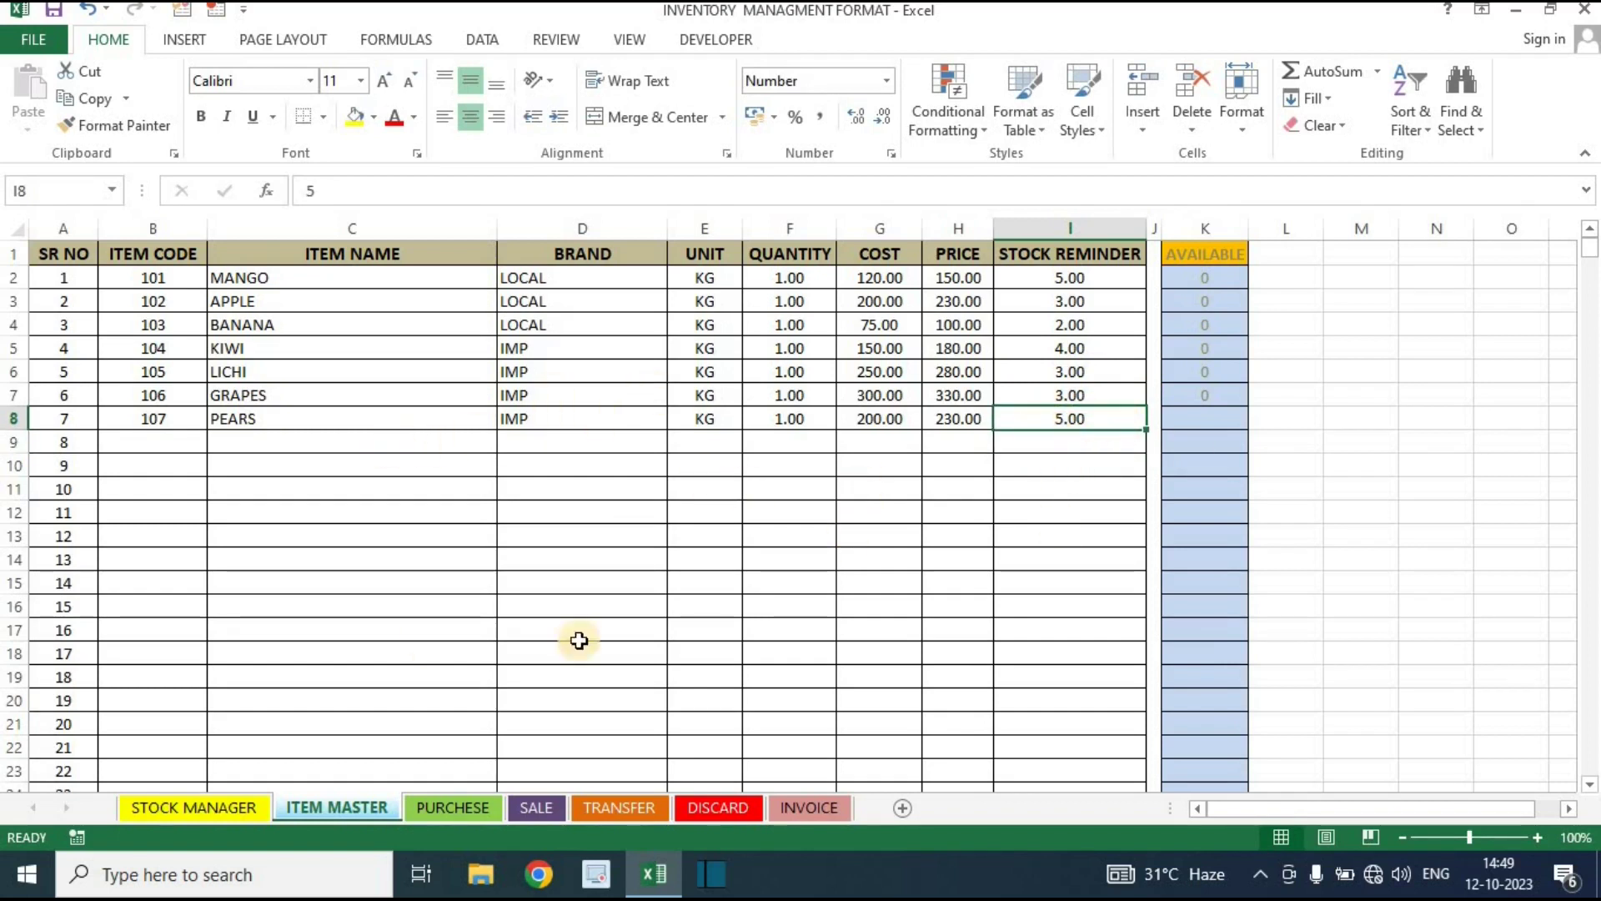
Copy the item code and name of PEARS from ITEM MASTER into row 10 of the STOCK MANAGER sheet
{"action": "left_click", "coordinate": [236, 813]}
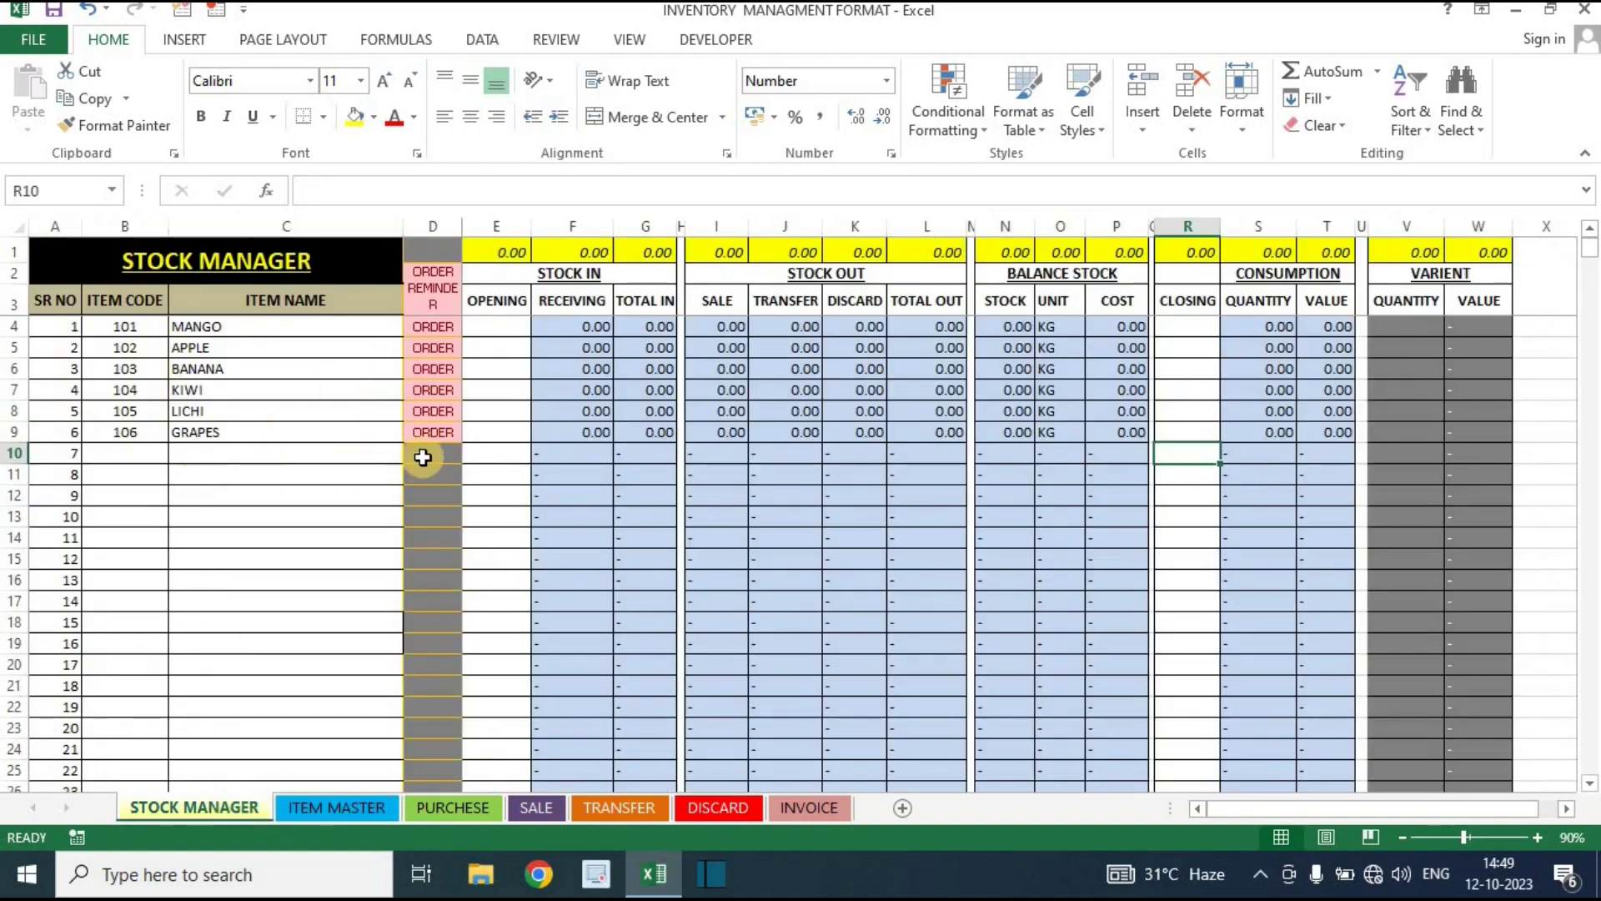
{"action": "left_click", "coordinate": [312, 813]}
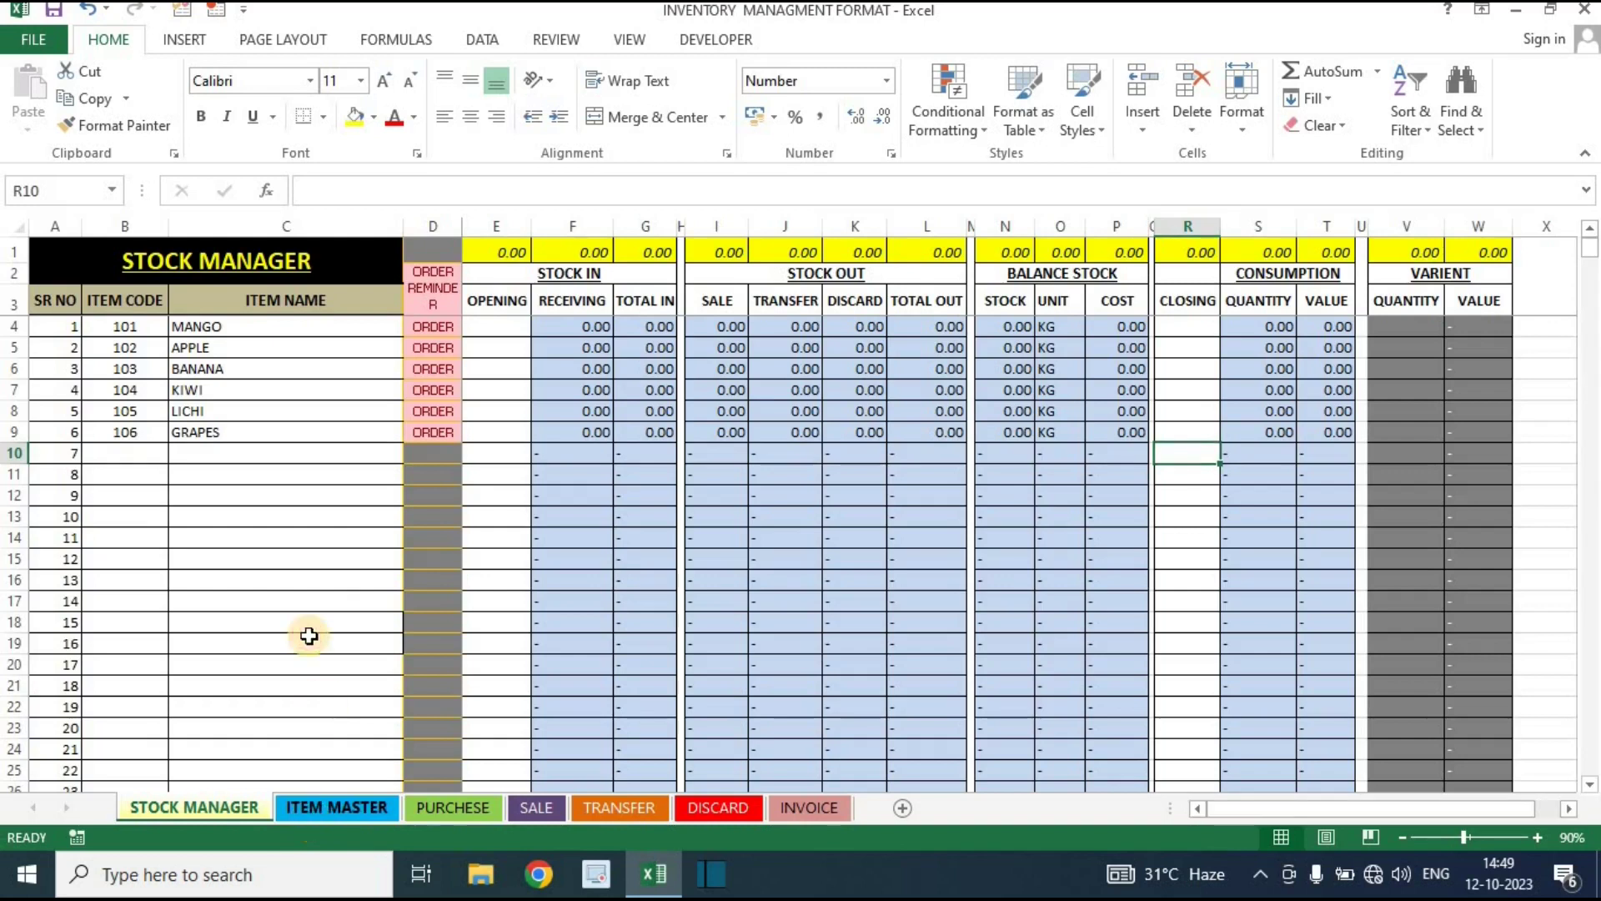
{"action": "left_click_drag", "start_coordinate": [137, 415], "coordinate": [288, 412]}
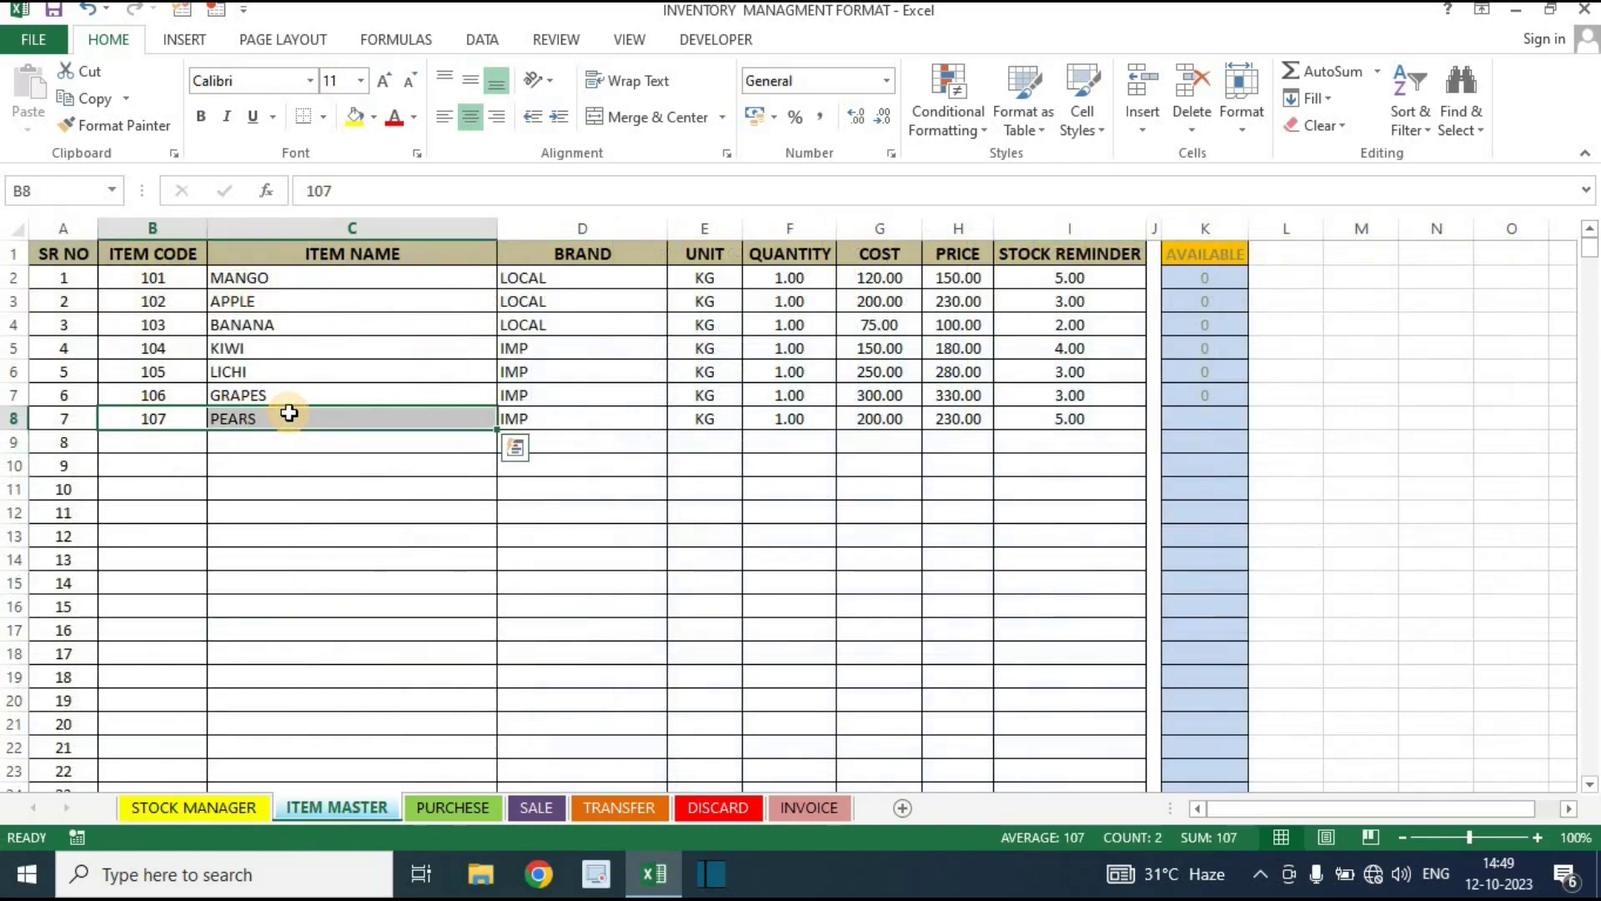
{"action": "key", "text": "ctrl+c"}
{"action": "left_click", "coordinate": [244, 811]}
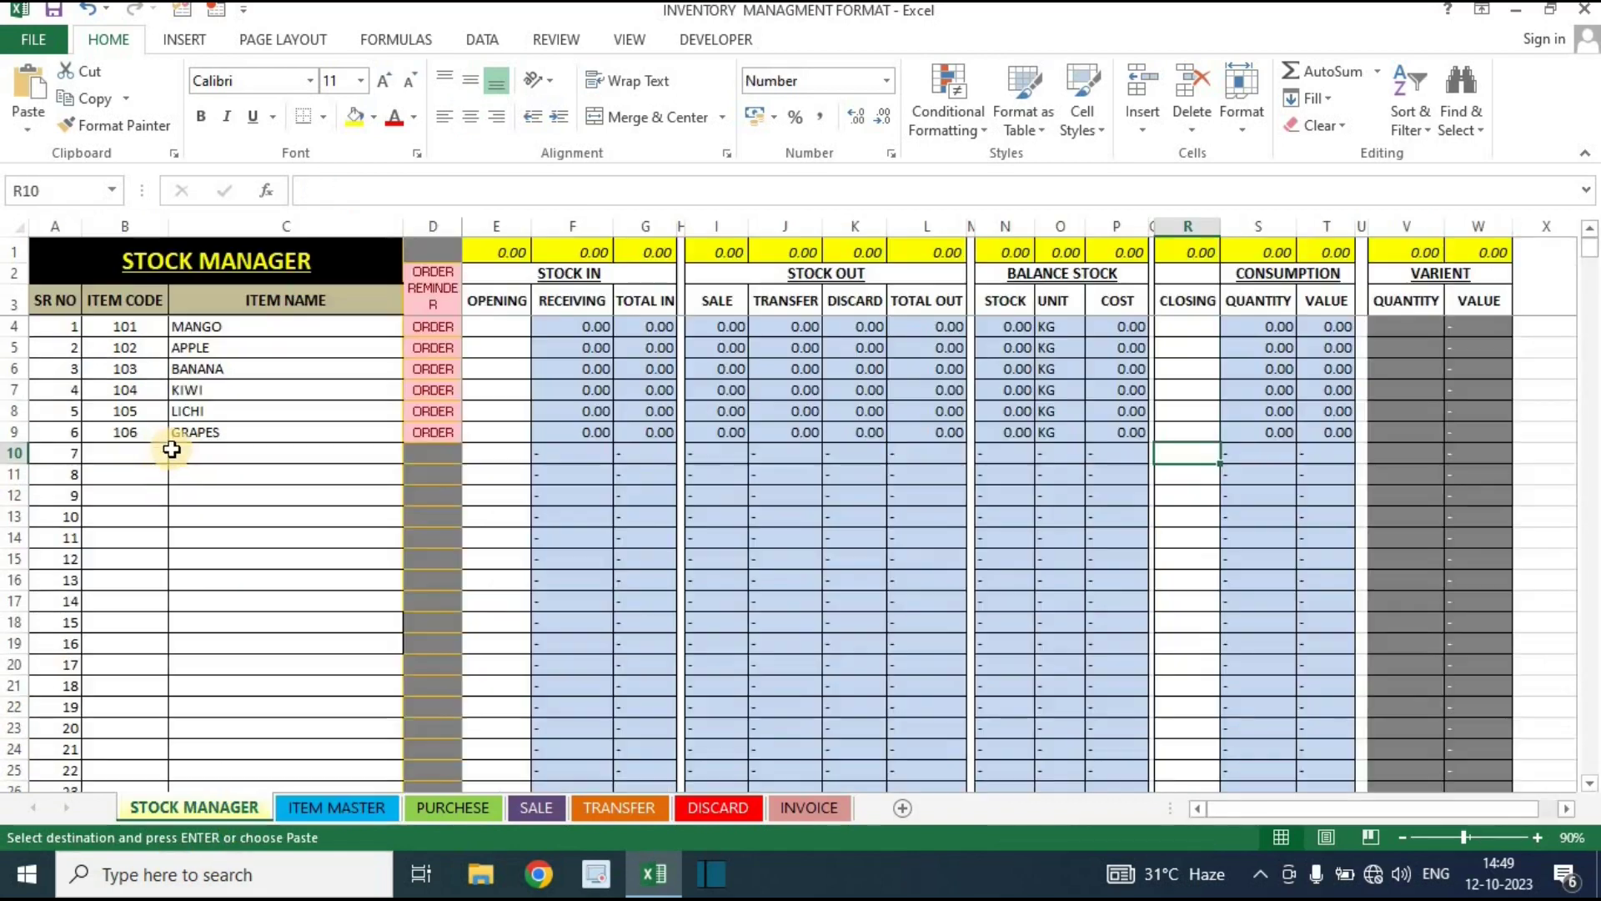
{"action": "left_click", "coordinate": [148, 456]}
{"action": "key", "text": "ctrl+v"}
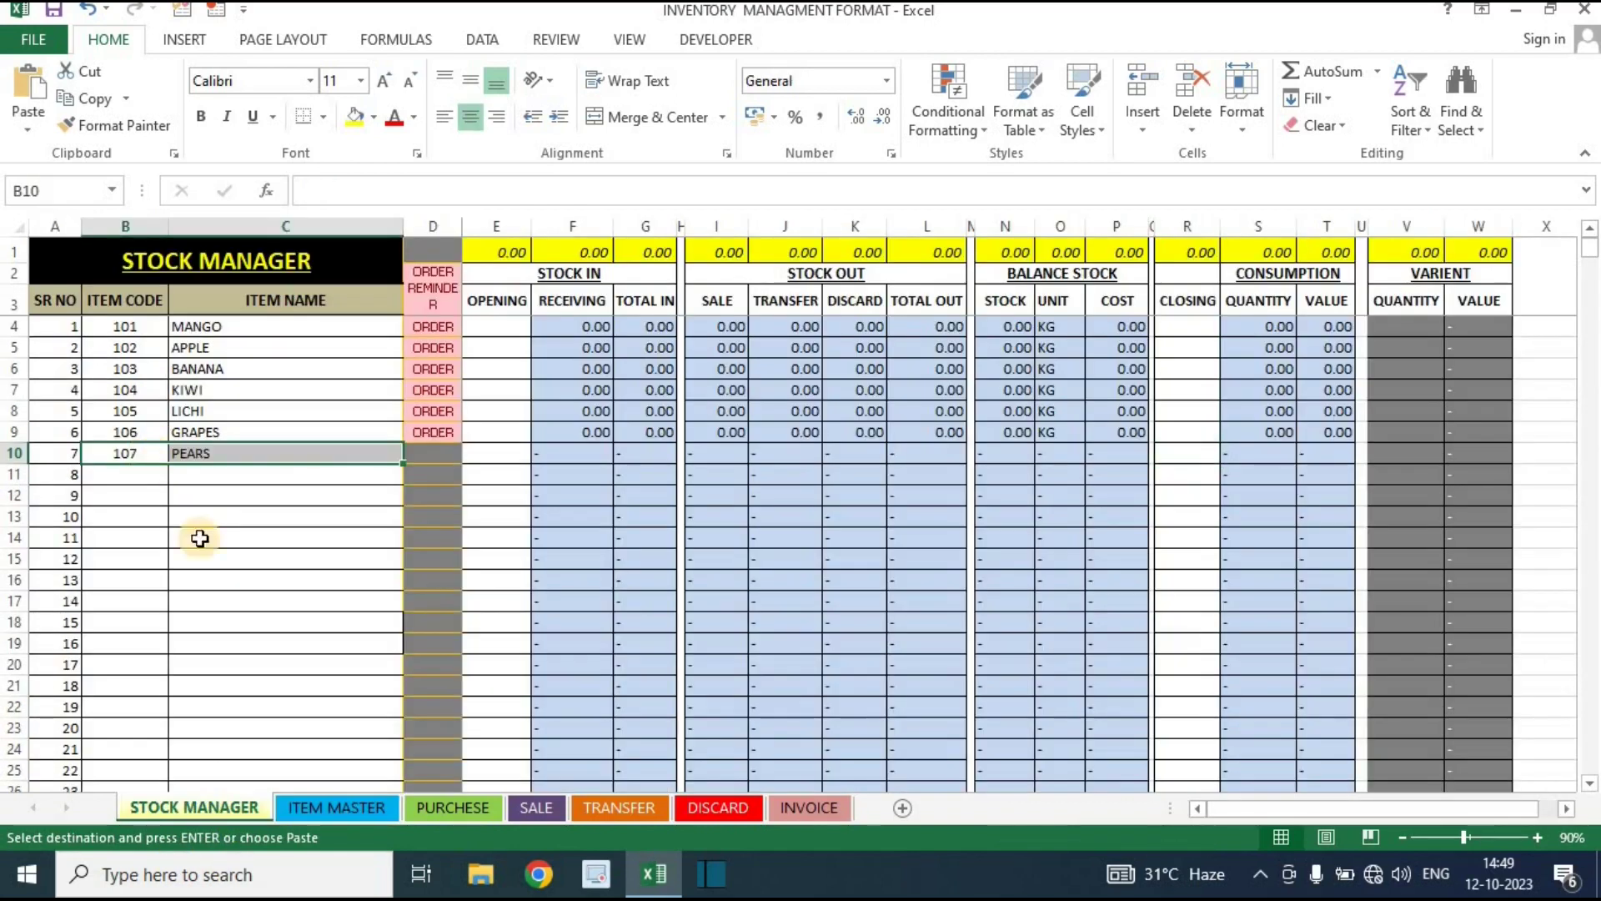
Paste the copied PEARS code and name into row 9 of the PURCHESE and SALE sheets
{"action": "left_click", "coordinate": [453, 807]}
{"action": "left_click", "coordinate": [124, 447]}
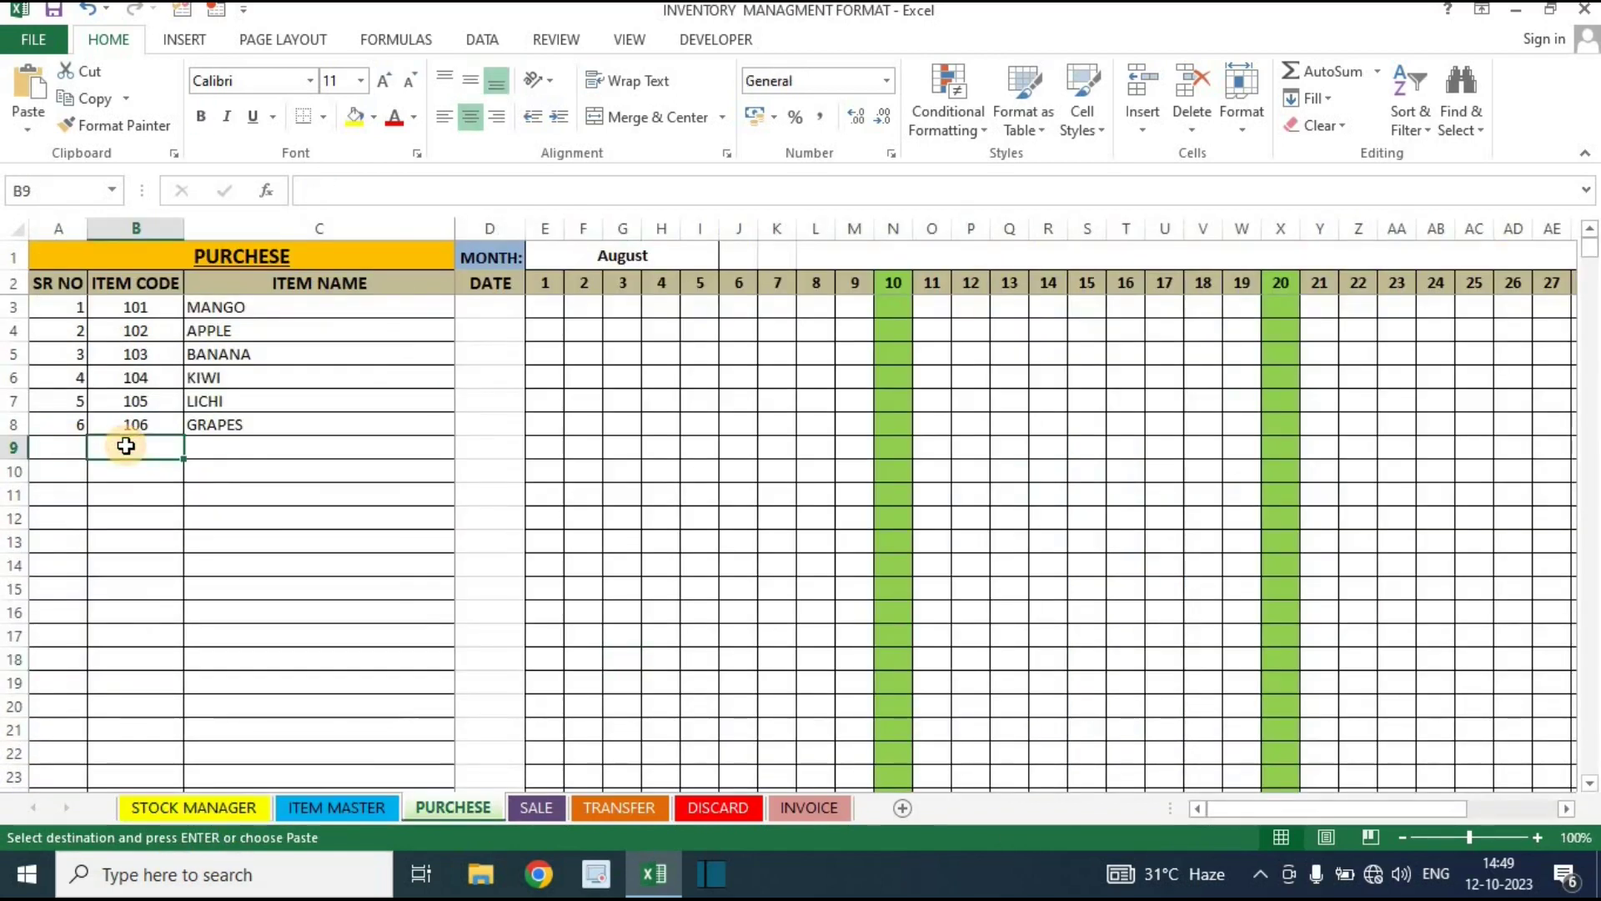
{"action": "key", "text": "ctrl+v"}
{"action": "key", "text": "ctrl+Page_Down"}
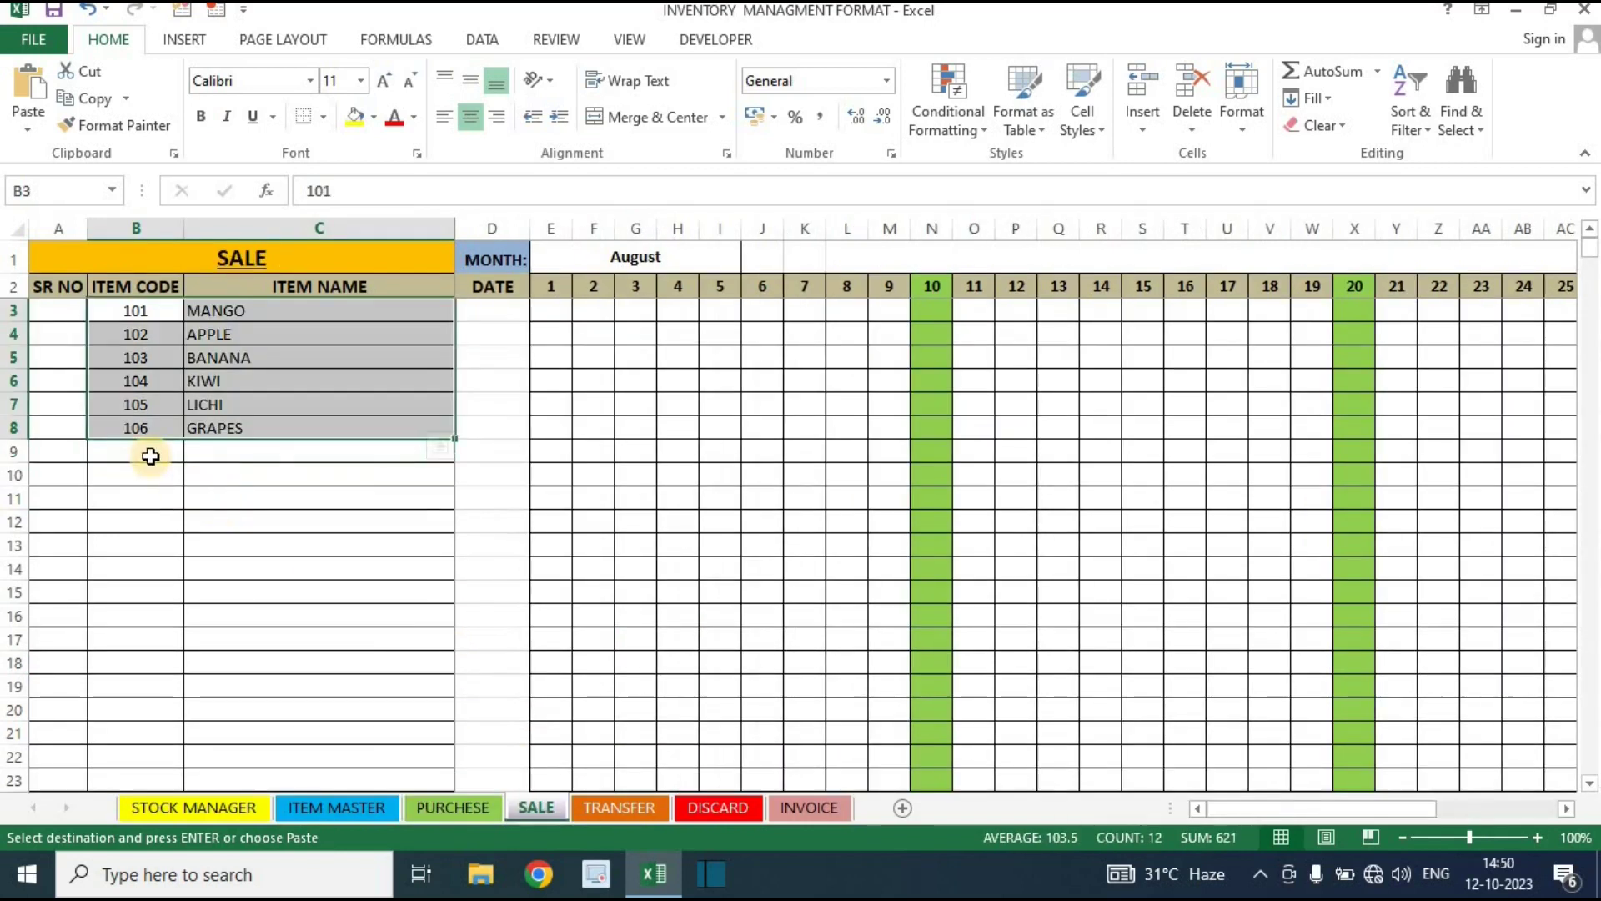
{"action": "left_click", "coordinate": [147, 453]}
{"action": "key", "text": "ctrl+v"}
Paste the copied PEARS code and name into row 9 of the TRANSFER and DISCARD sheets
{"action": "left_click", "coordinate": [619, 808]}
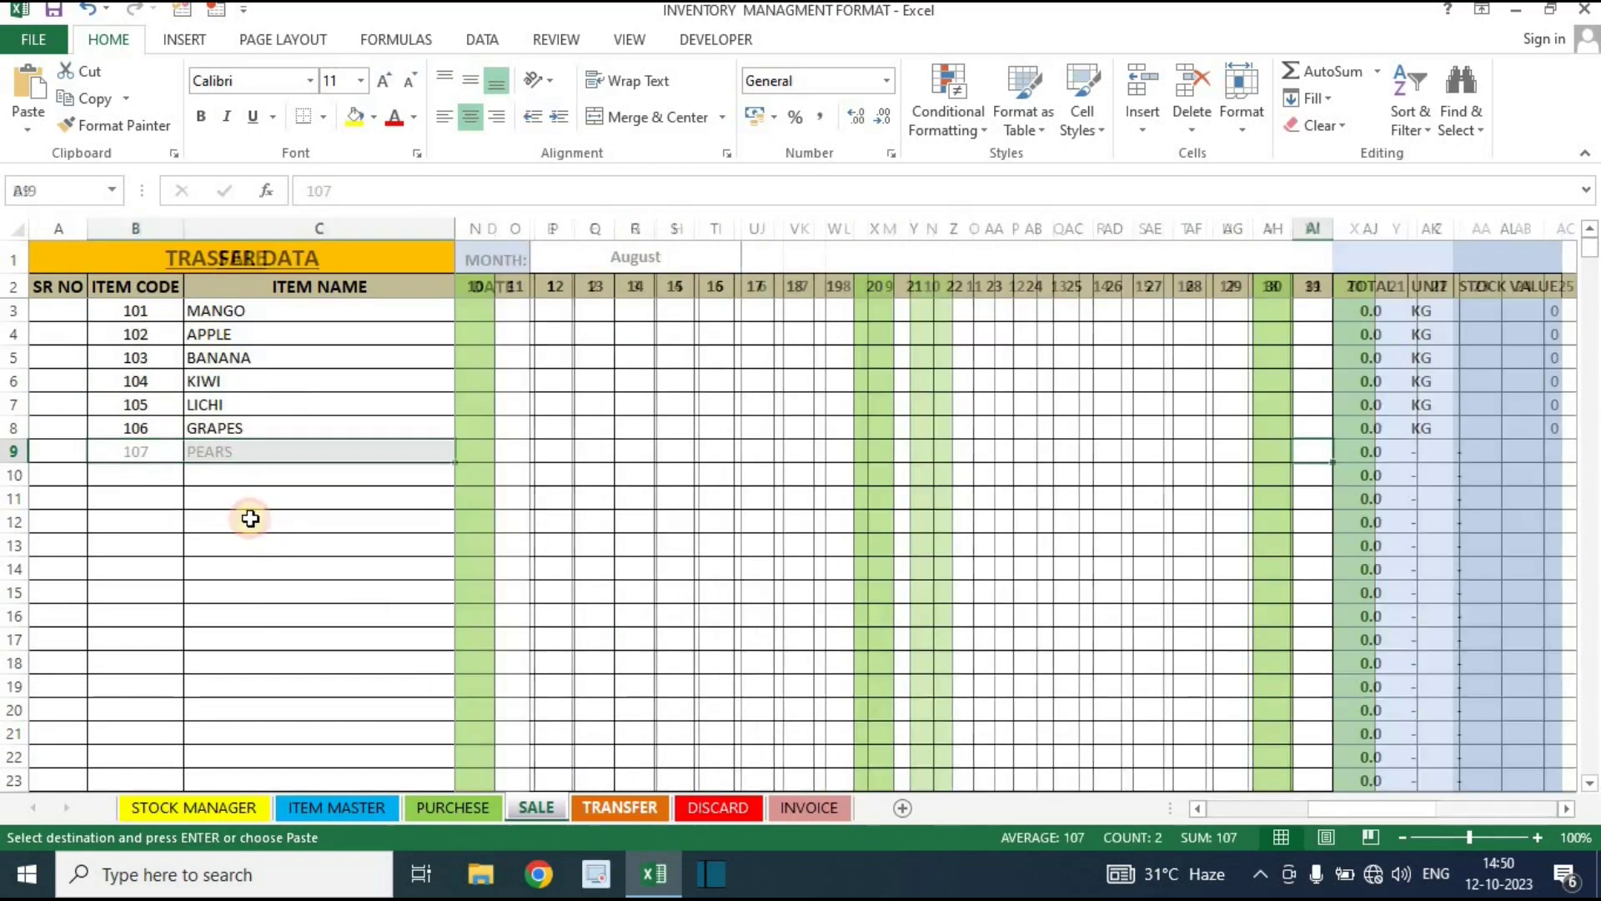
{"action": "left_click", "coordinate": [146, 469]}
{"action": "left_click", "coordinate": [148, 446]}
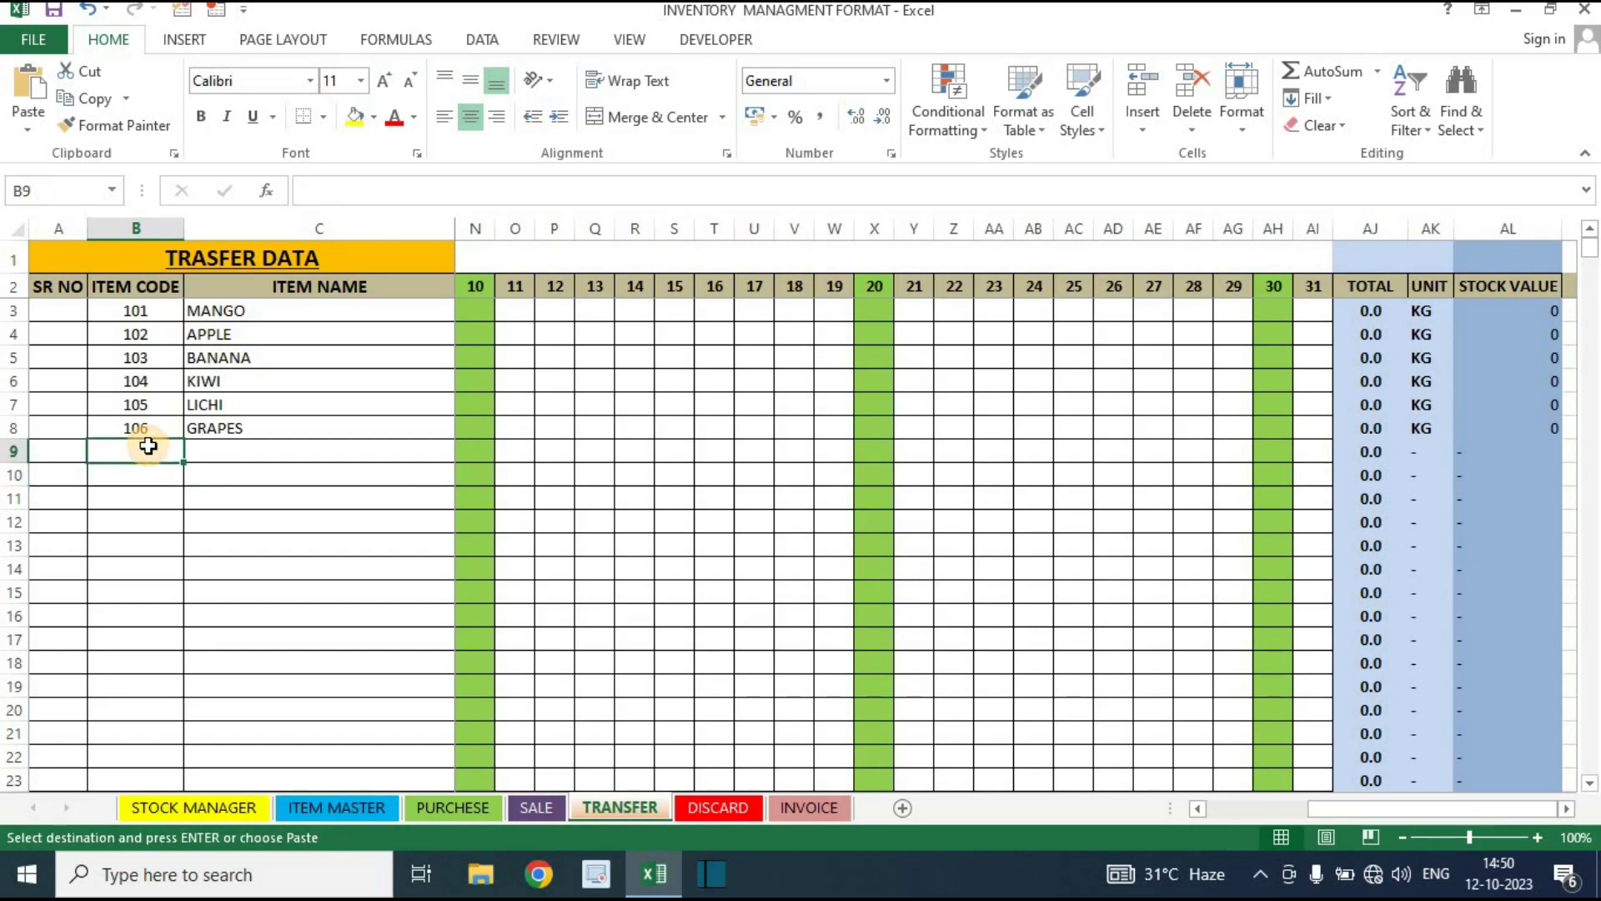
{"action": "key", "text": "ctrl+v"}
{"action": "left_click", "coordinate": [718, 807]}
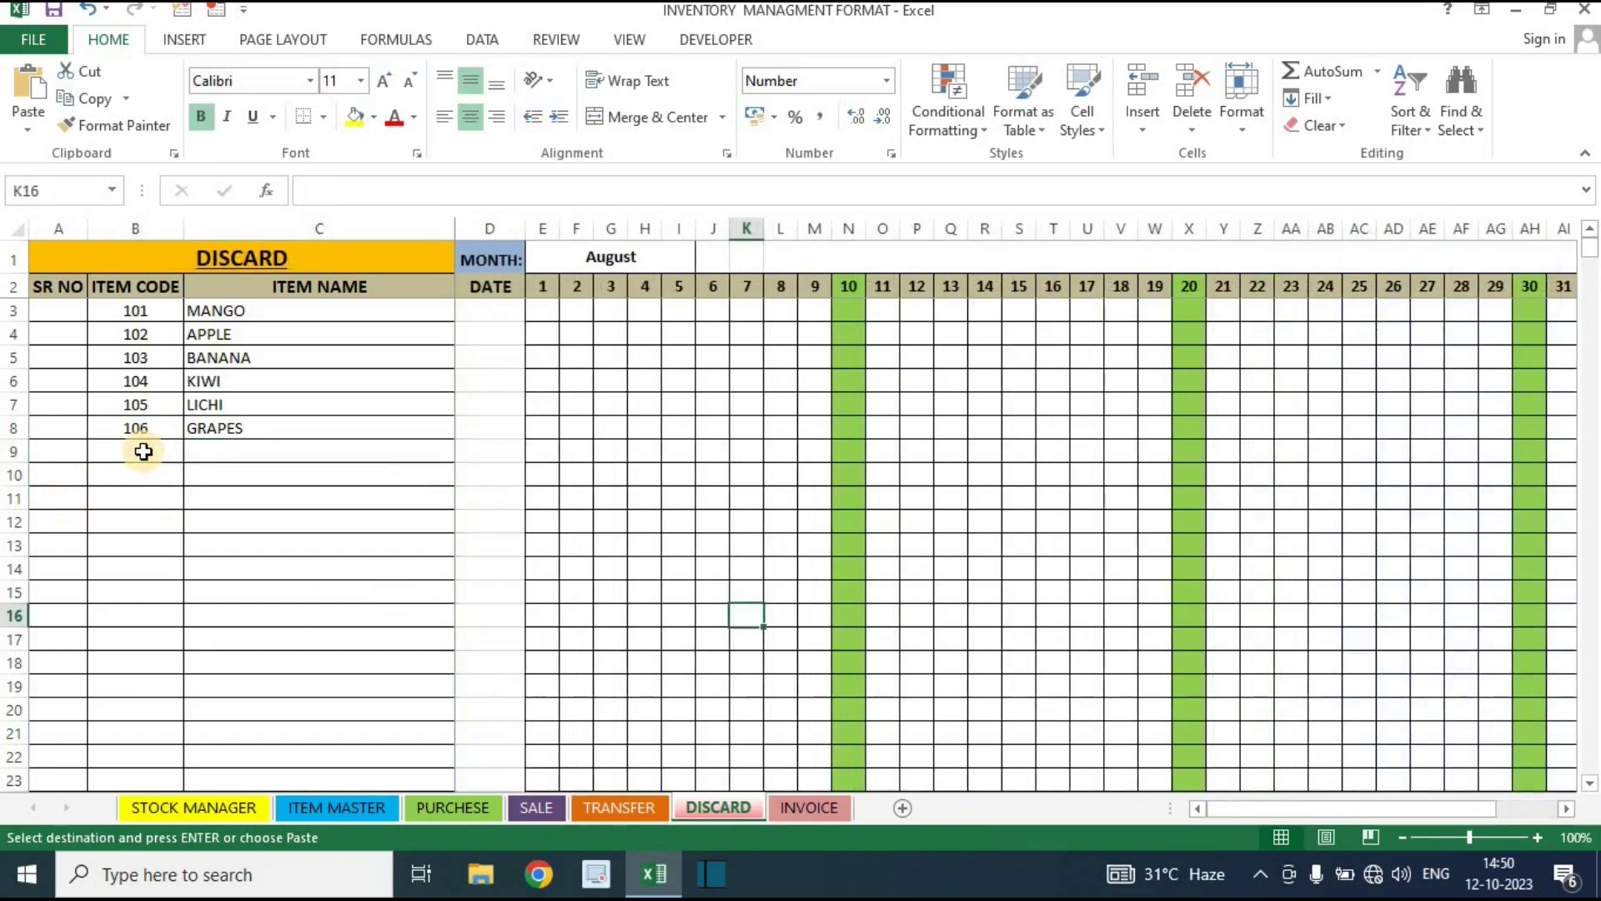
{"action": "left_click", "coordinate": [143, 450]}
Check the new row in STOCK MANAGER and review the serial number, item code and item name columns of the PURCHESE sheet
{"action": "left_click", "coordinate": [193, 807]}
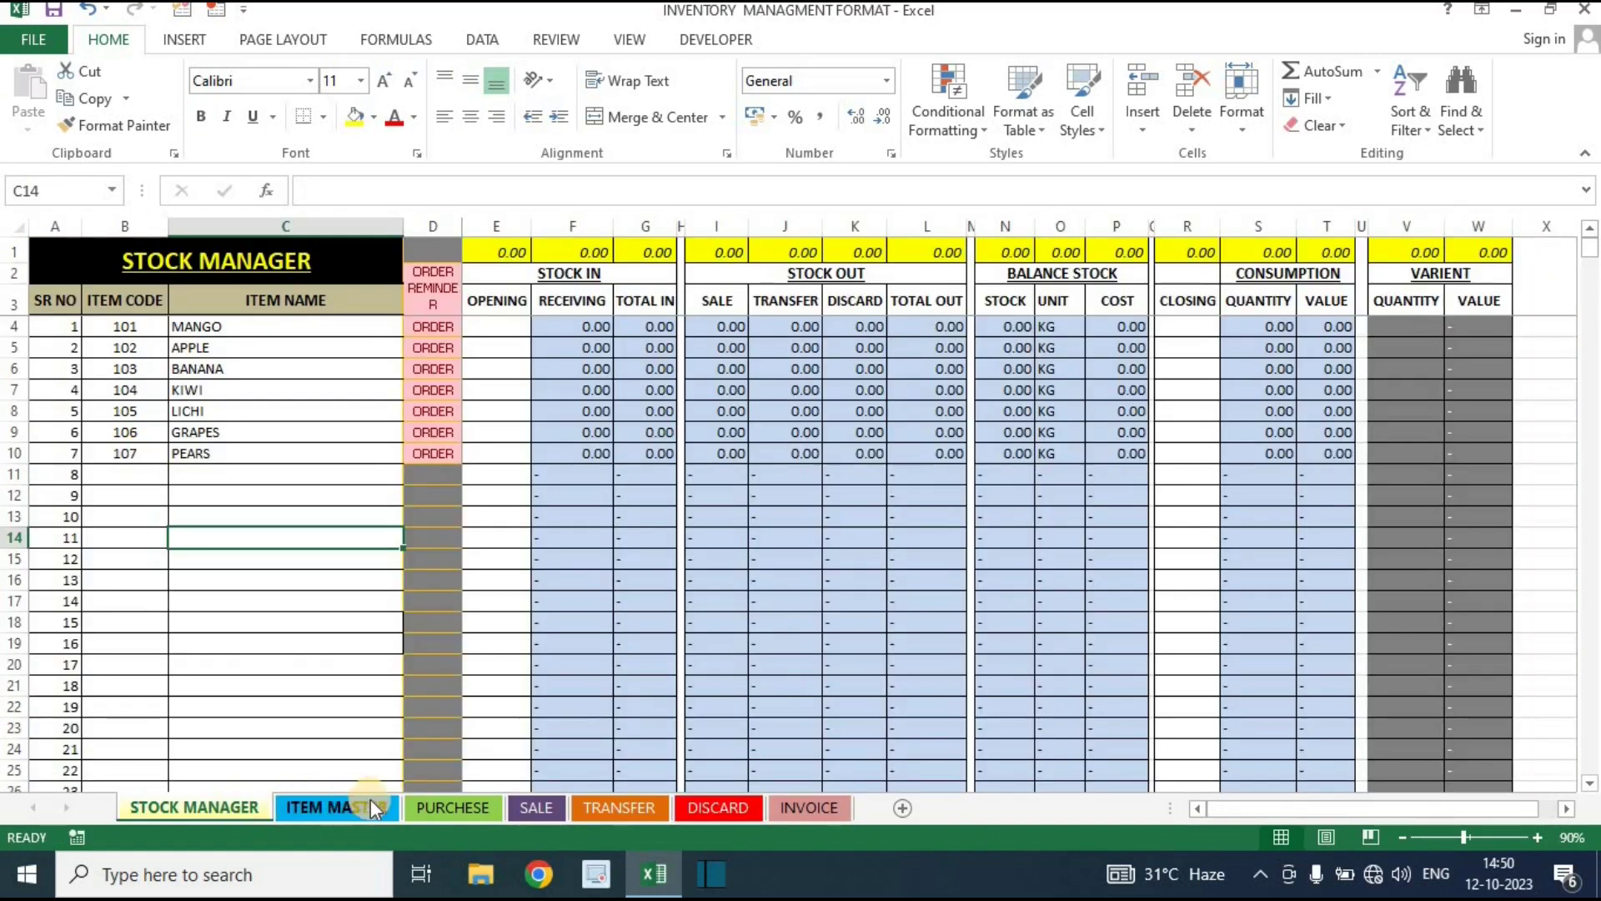
{"action": "left_click", "coordinate": [467, 807]}
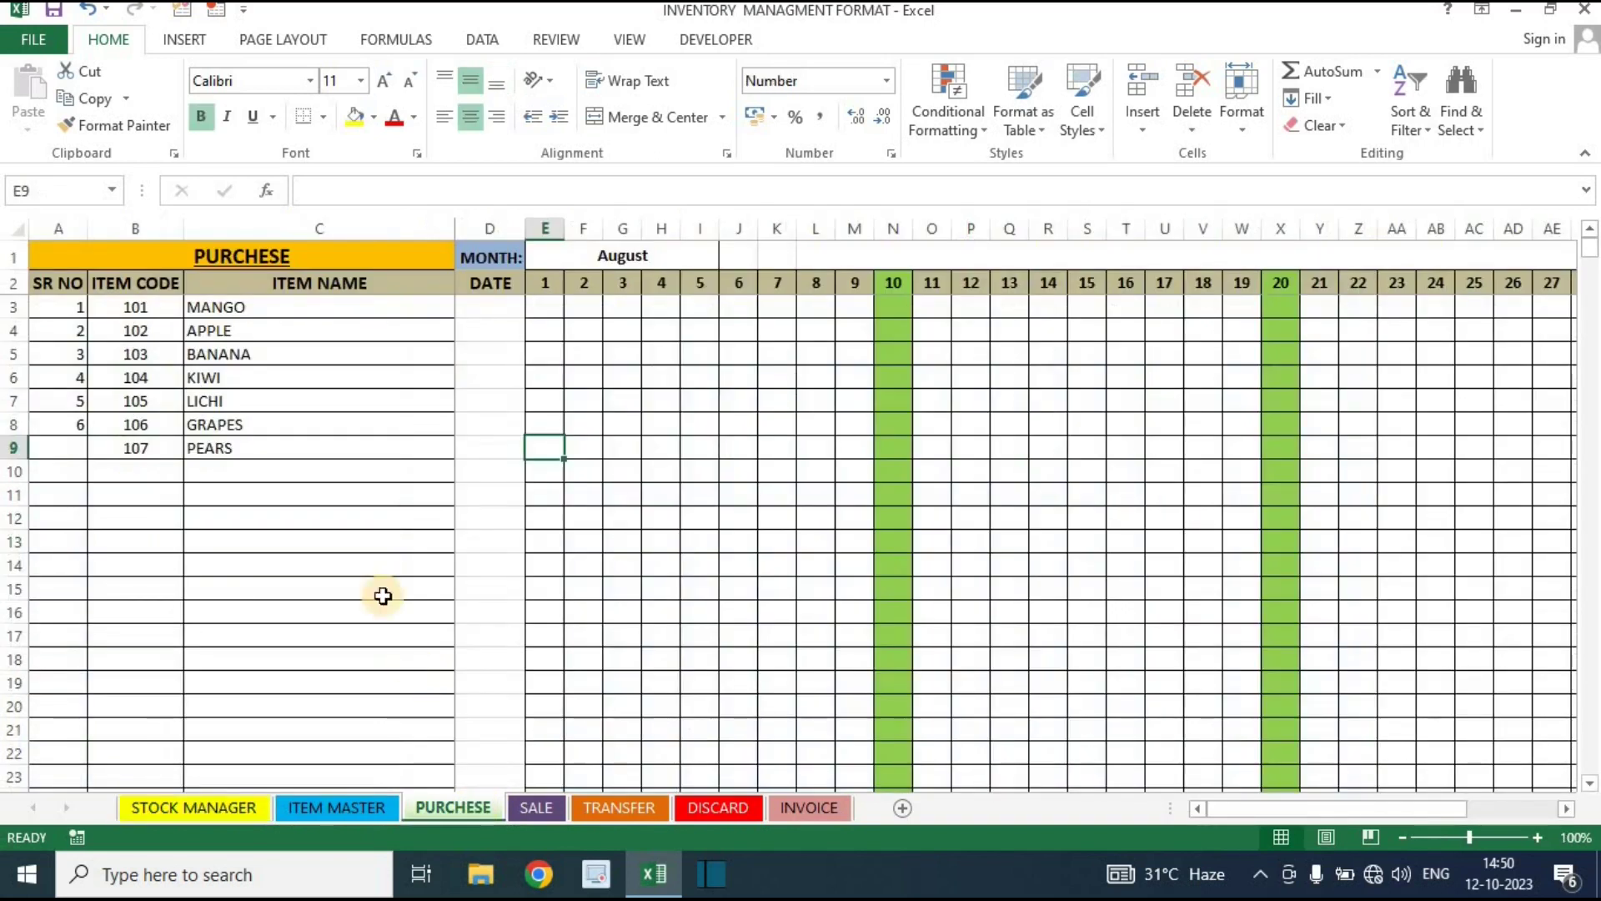
{"action": "left_click", "coordinate": [55, 288]}
{"action": "left_click", "coordinate": [116, 284]}
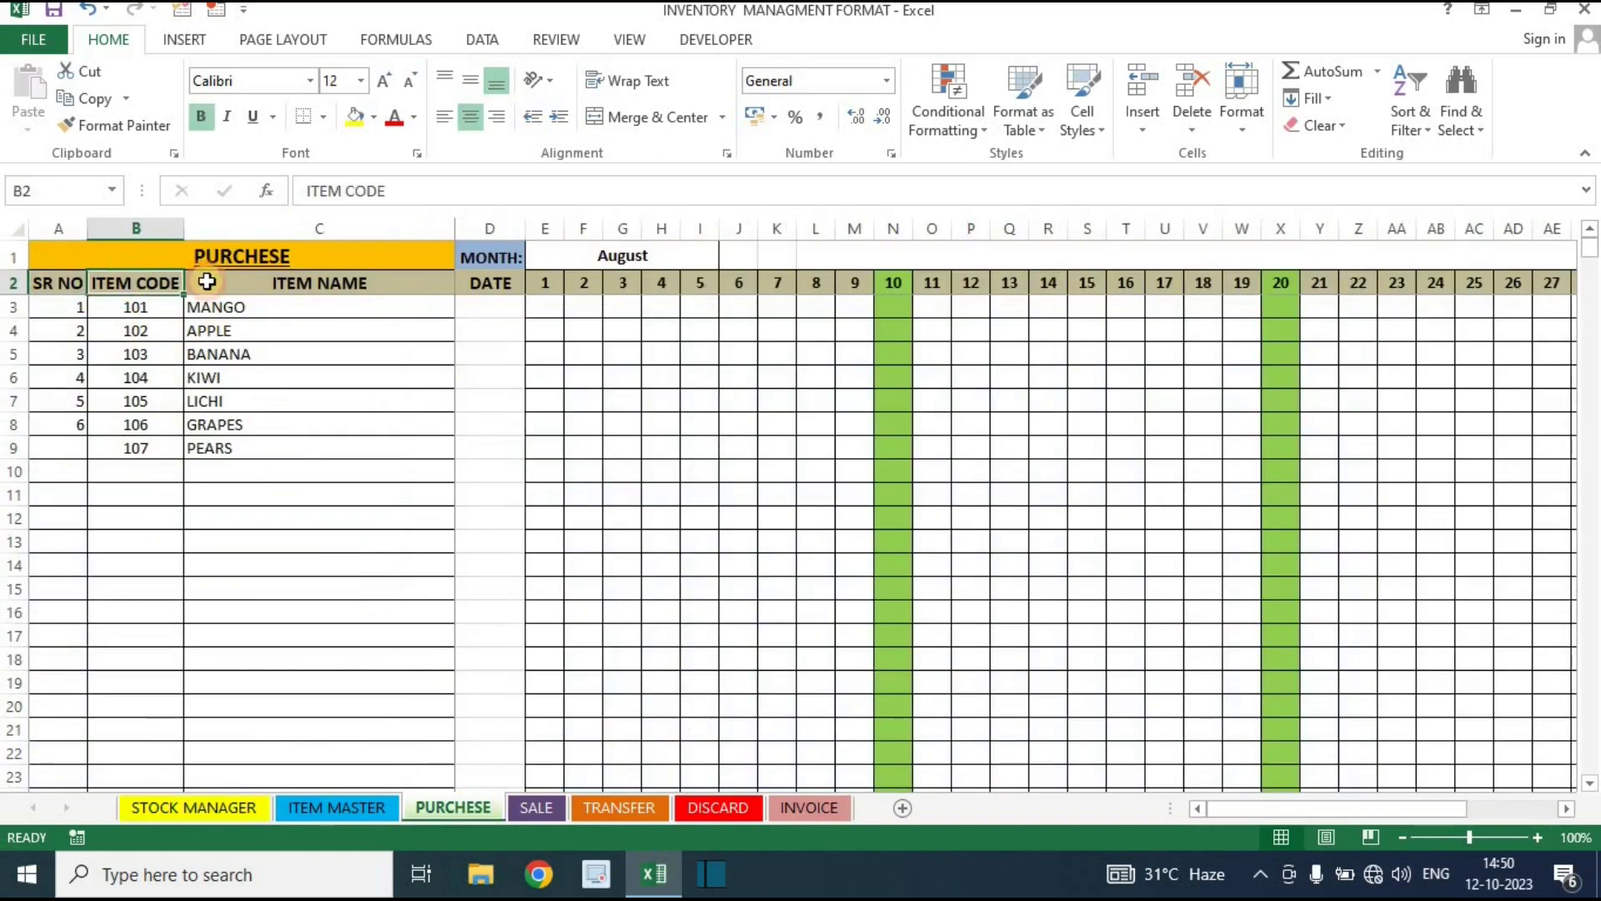
{"action": "left_click", "coordinate": [311, 286]}
{"action": "left_click_drag", "start_coordinate": [146, 293], "coordinate": [321, 667]}
{"action": "left_click", "coordinate": [321, 682]}
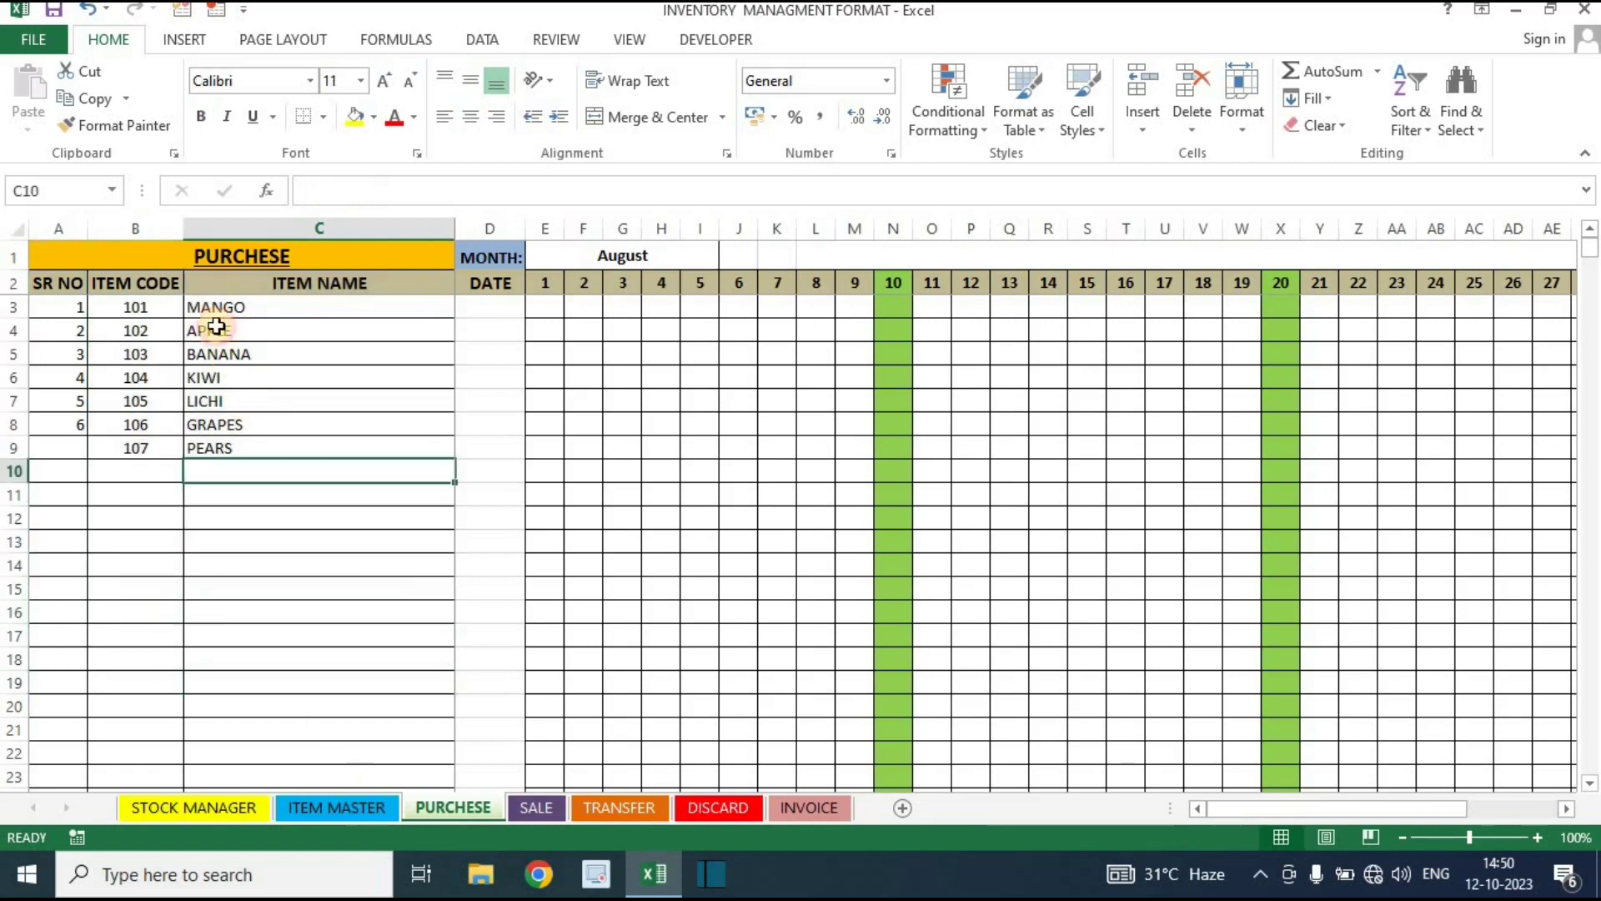
{"action": "left_click_drag", "start_coordinate": [152, 310], "coordinate": [300, 474]}
{"action": "left_click", "coordinate": [302, 541]}
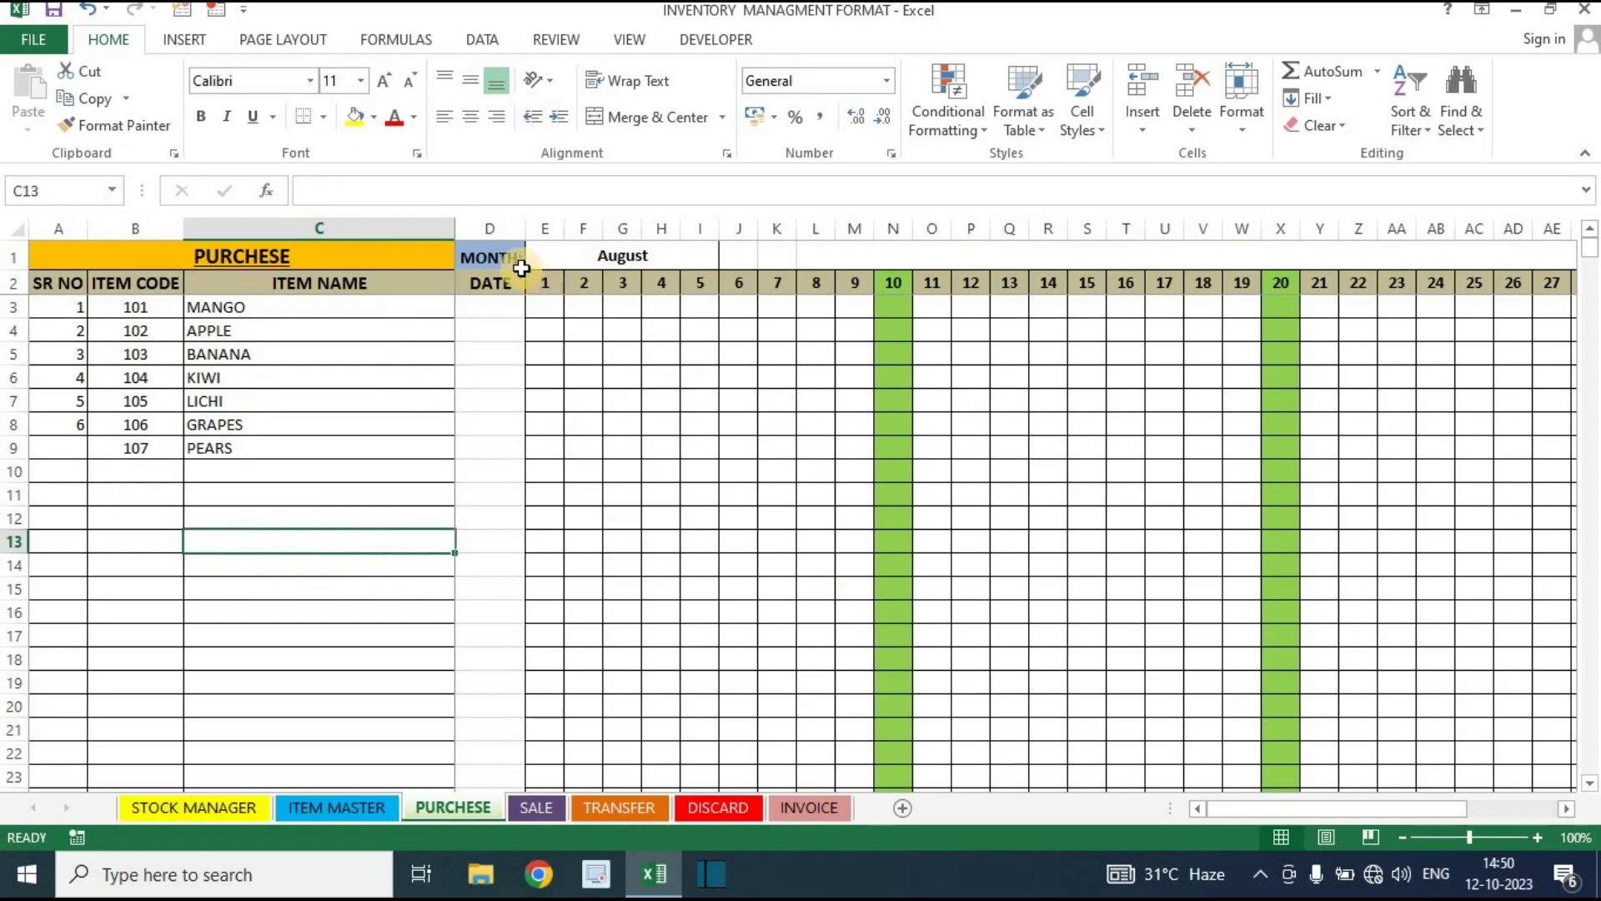
Examine the month and date headings and the TOTAL, UNIT and STOCK VALUE columns of the PURCHESE sheet
{"action": "left_click", "coordinate": [616, 259]}
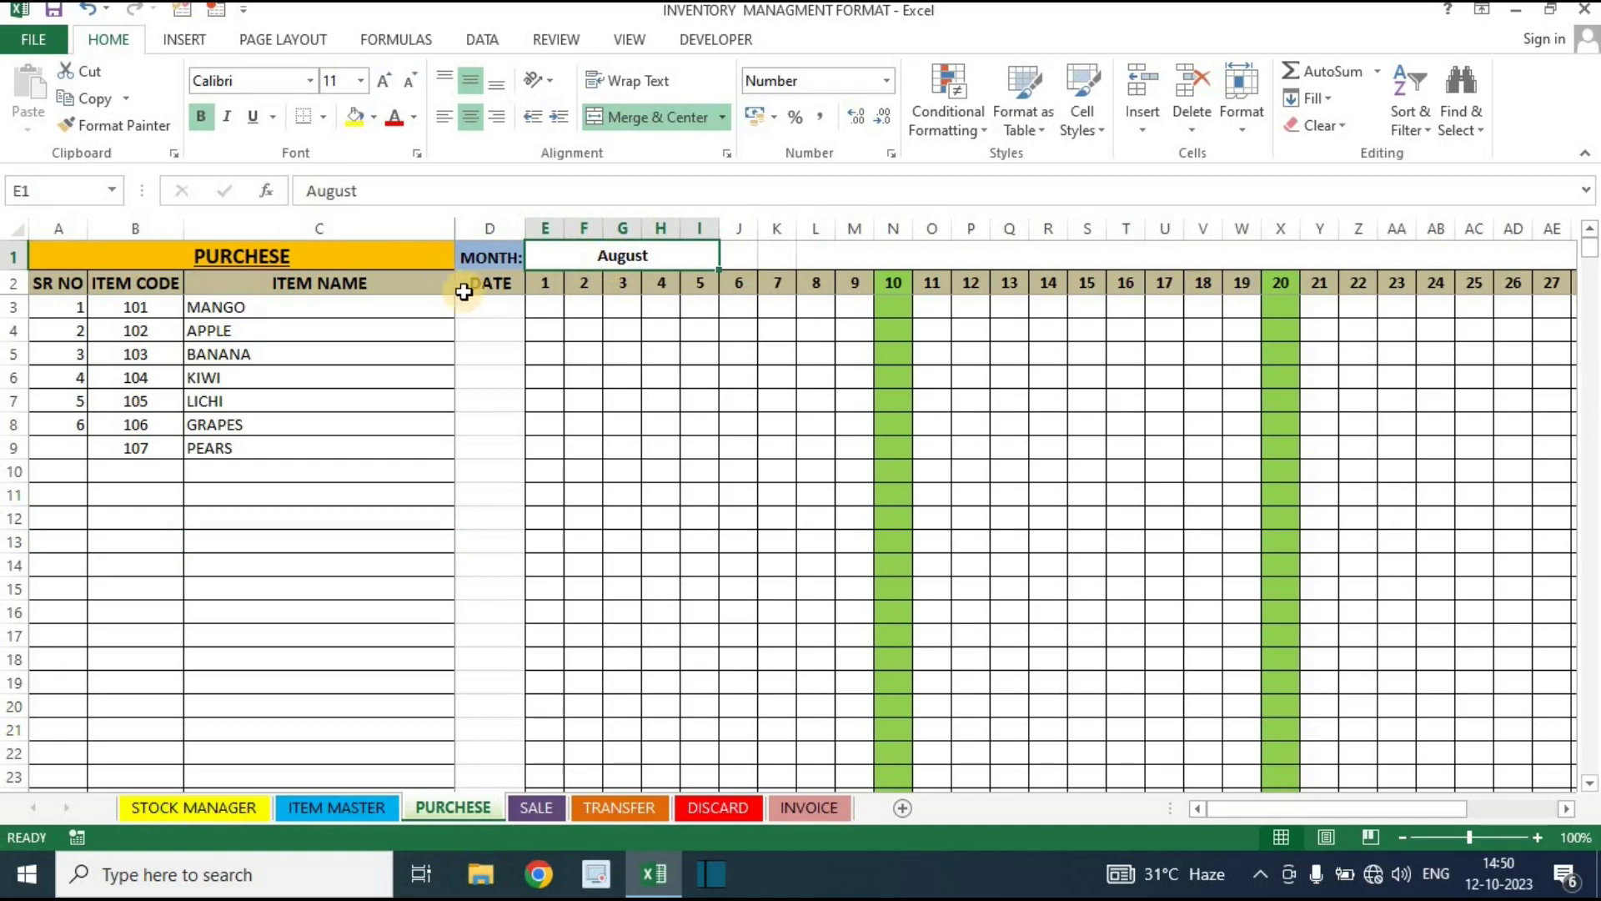
{"action": "left_click", "coordinate": [490, 284]}
{"action": "left_click", "coordinate": [542, 284]}
{"action": "left_click_drag", "start_coordinate": [1251, 806], "coordinate": [1476, 561]}
{"action": "left_click_drag", "start_coordinate": [1384, 309], "coordinate": [1397, 697]}
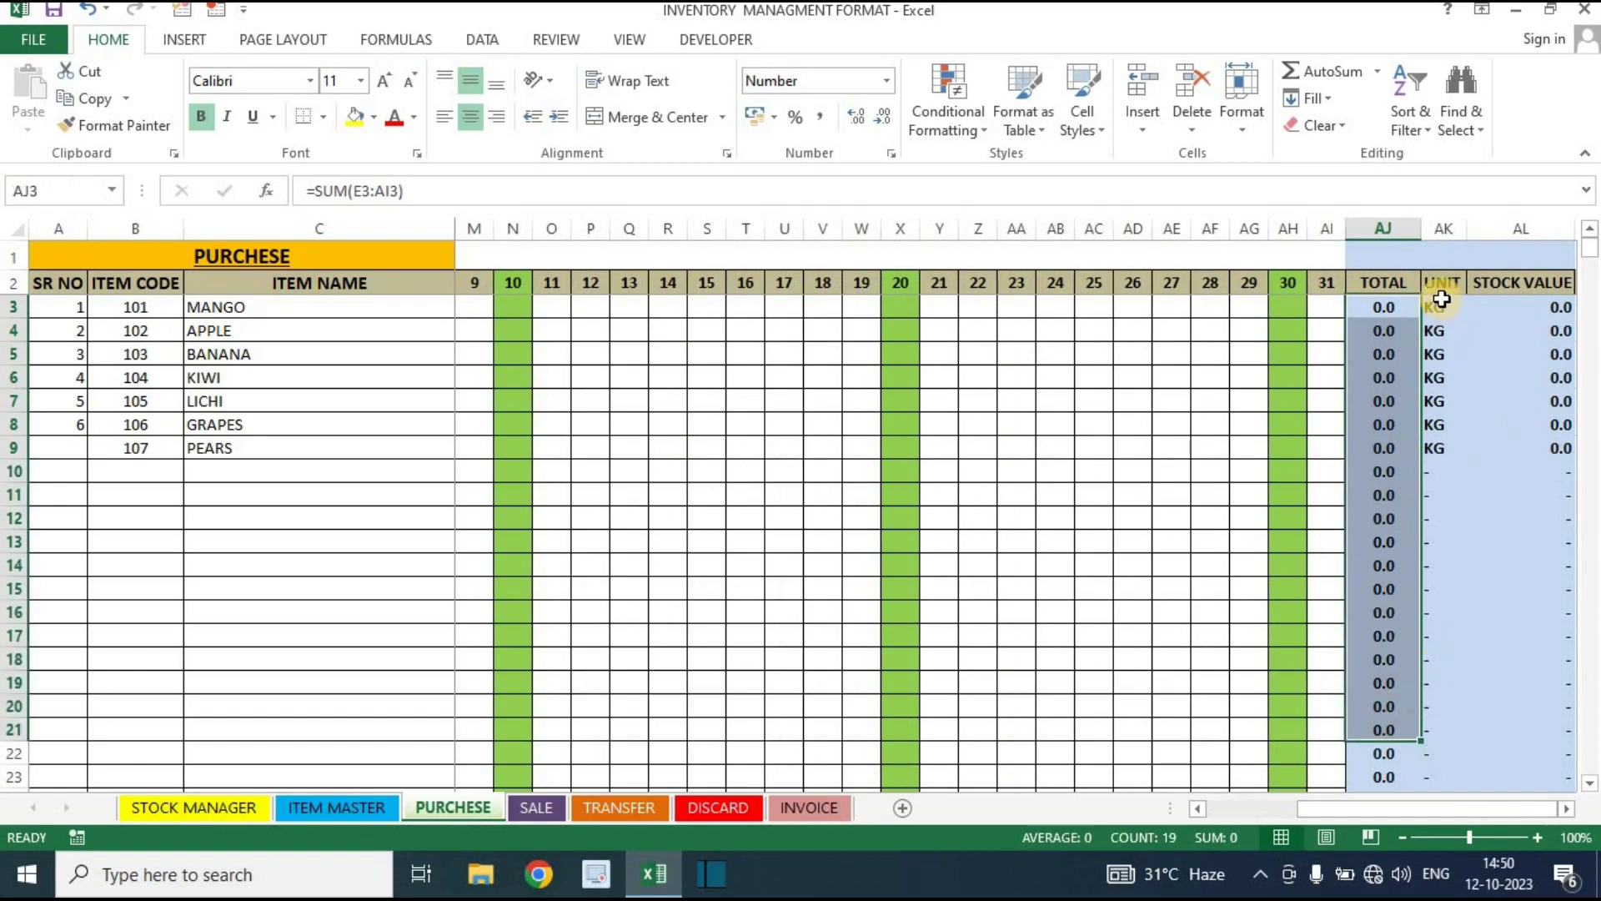
{"action": "left_click_drag", "start_coordinate": [1442, 300], "coordinate": [1434, 588]}
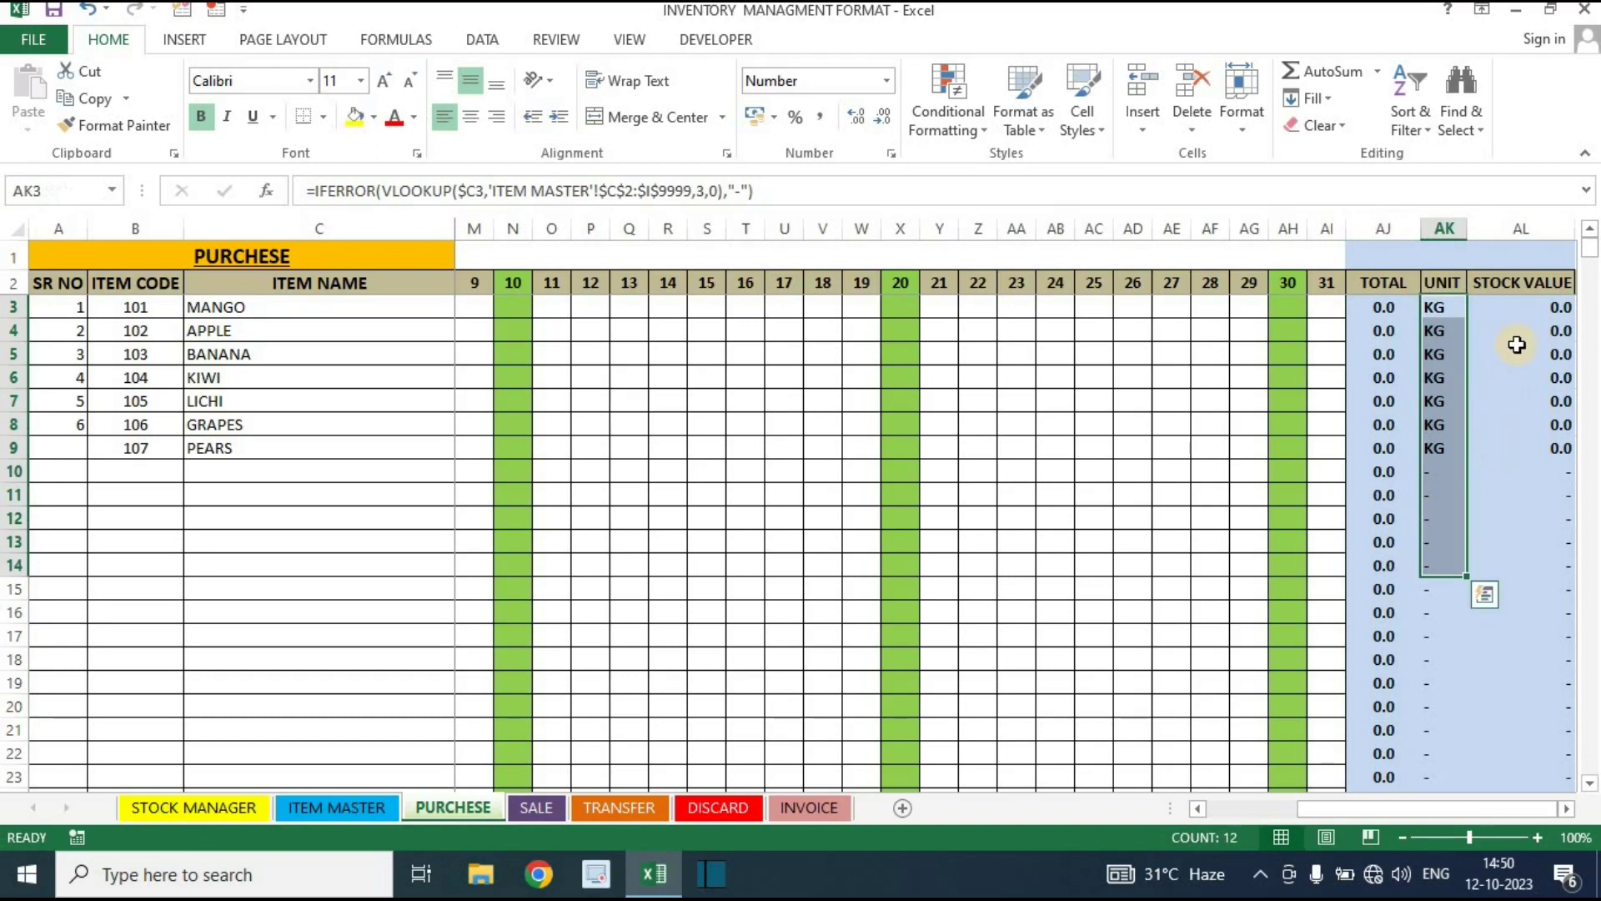
{"action": "left_click_drag", "start_coordinate": [1512, 283], "coordinate": [1512, 307]}
{"action": "left_click_drag", "start_coordinate": [1489, 590], "coordinate": [1490, 615]}
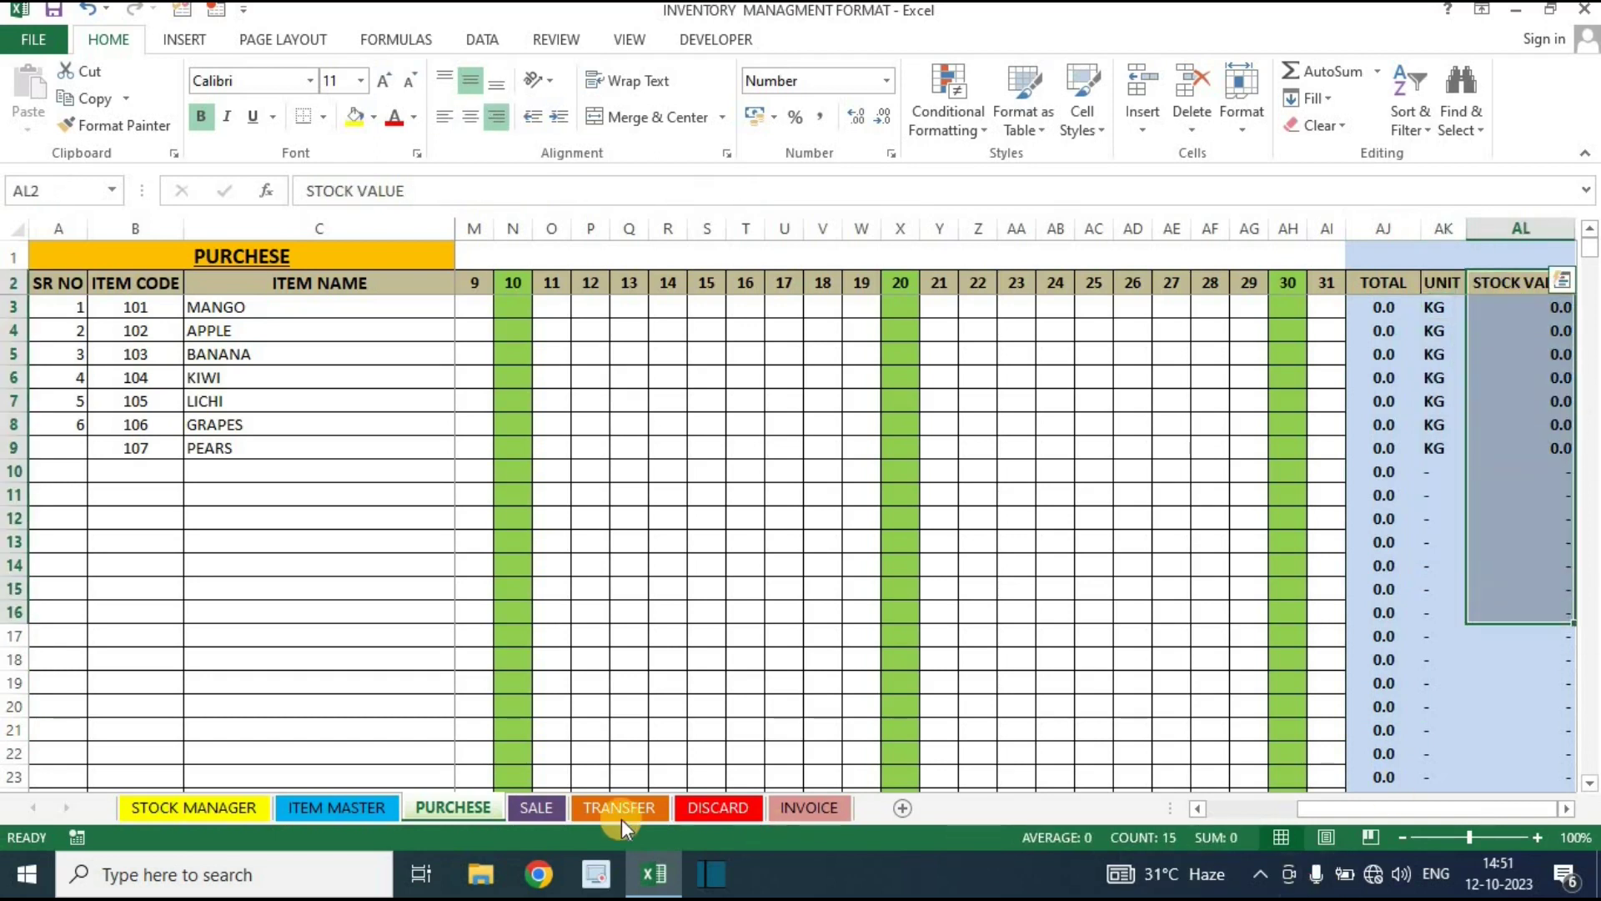
Compare the layout of the SALE, TRANSFER and DISCARD sheets and return to the PURCHESE sheet
{"action": "left_click", "coordinate": [536, 801]}
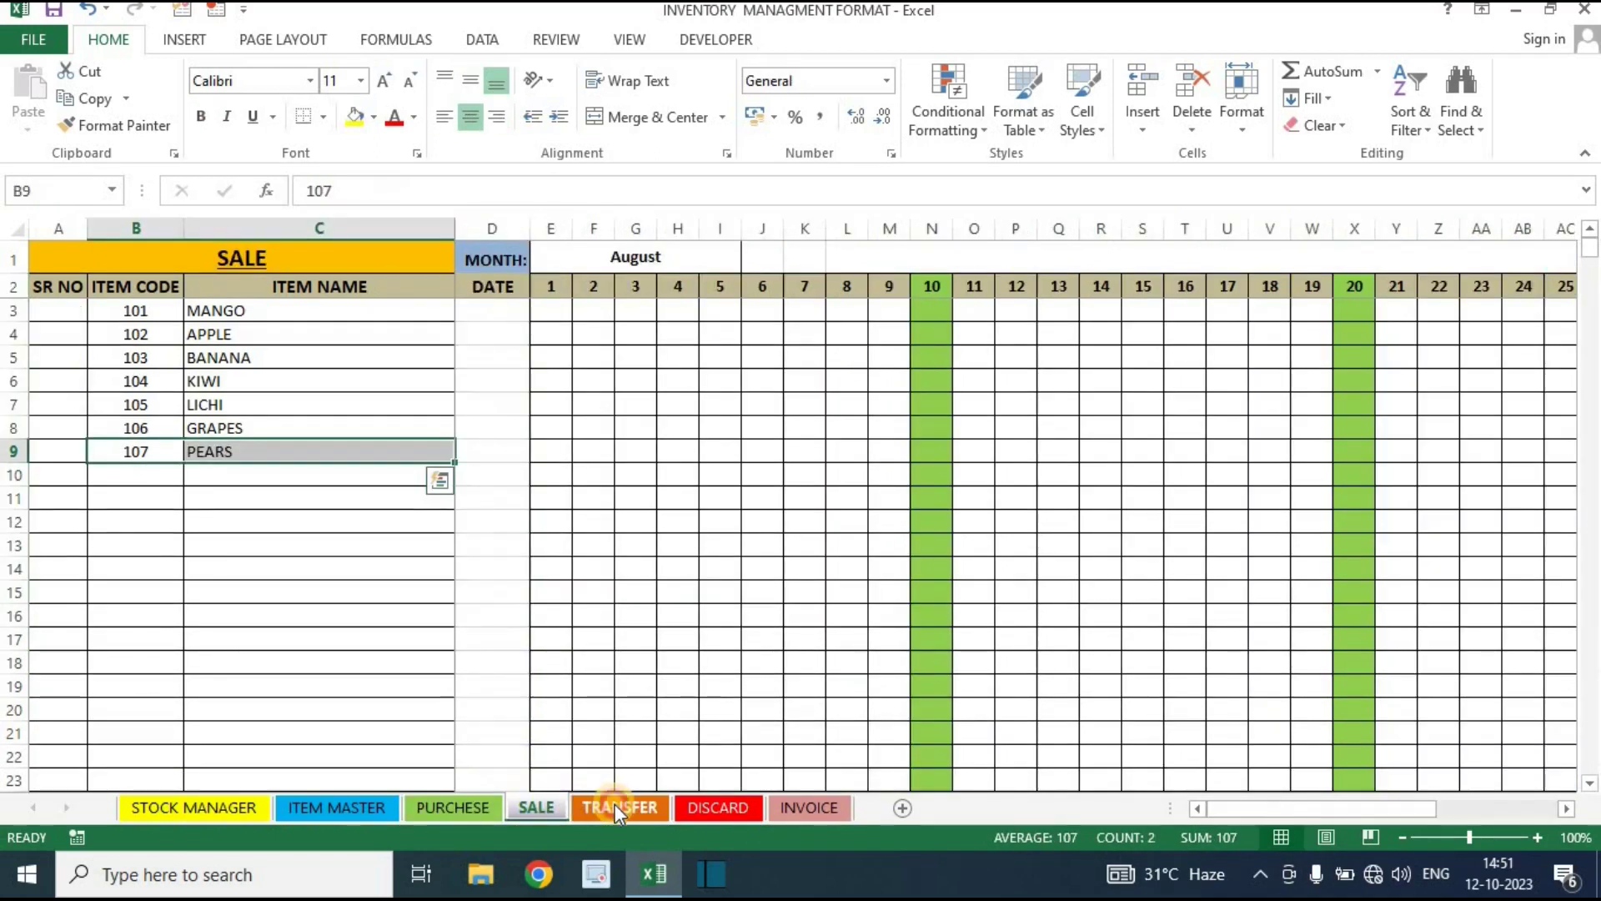
{"action": "left_click", "coordinate": [615, 806]}
{"action": "left_click", "coordinate": [713, 804]}
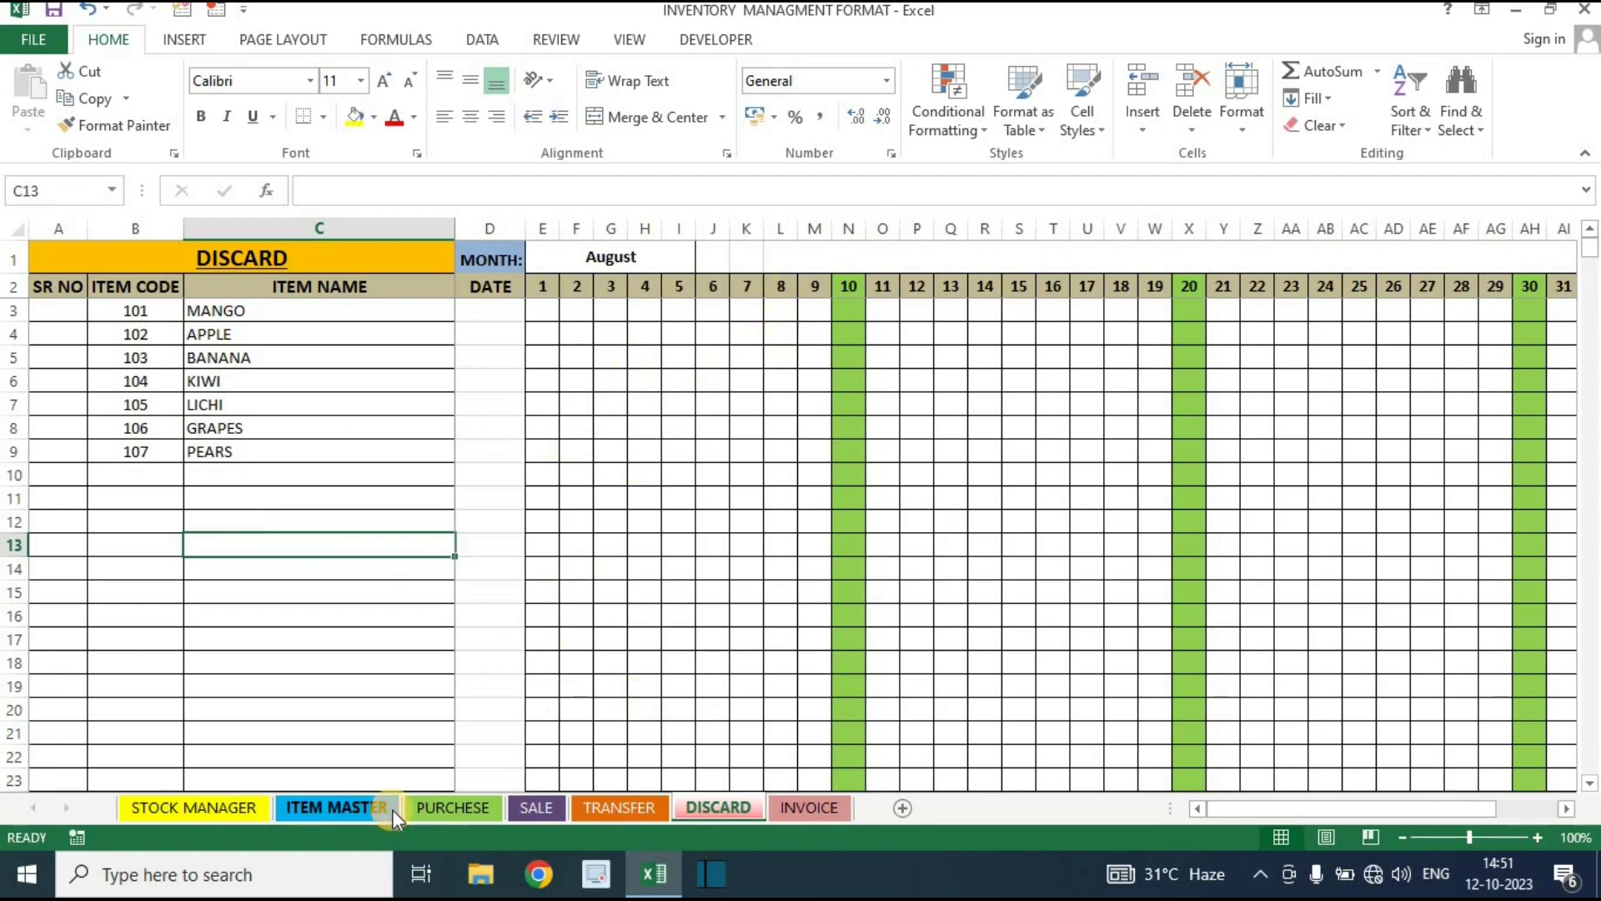
{"action": "left_click", "coordinate": [444, 808]}
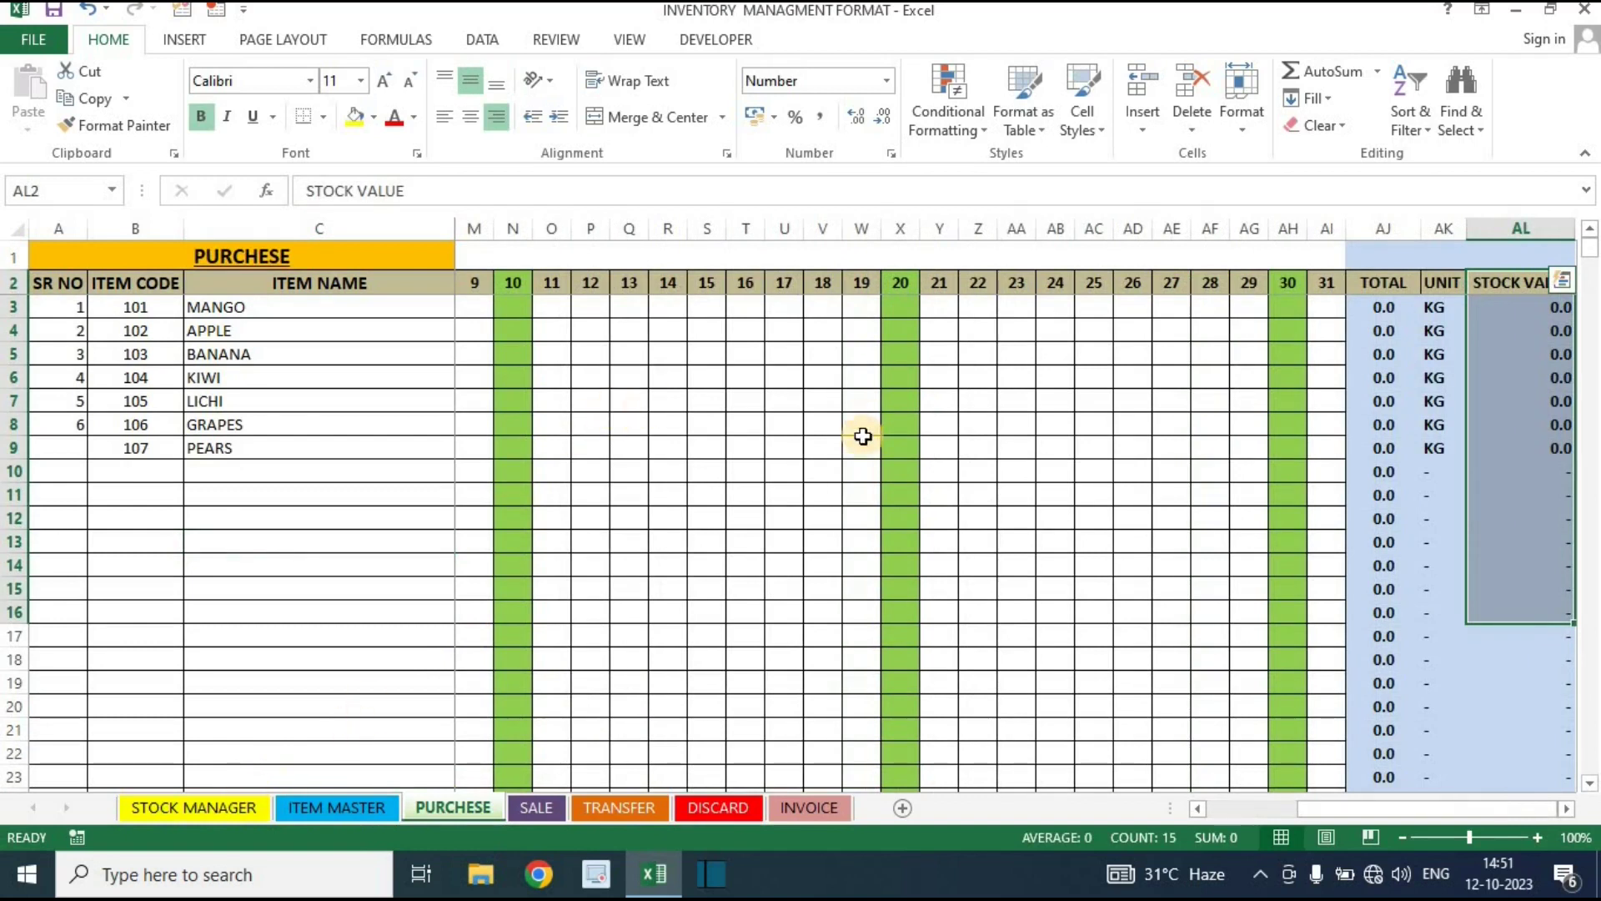
Enter day 1 purchase quantities on the PURCHESE sheet: MANGO 10, APPLE 5, BANANA 30 and KIWI 60
{"action": "left_click", "coordinate": [791, 518]}
{"action": "left_click_drag", "start_coordinate": [1323, 811], "coordinate": [1084, 792]}
{"action": "left_click", "coordinate": [581, 449]}
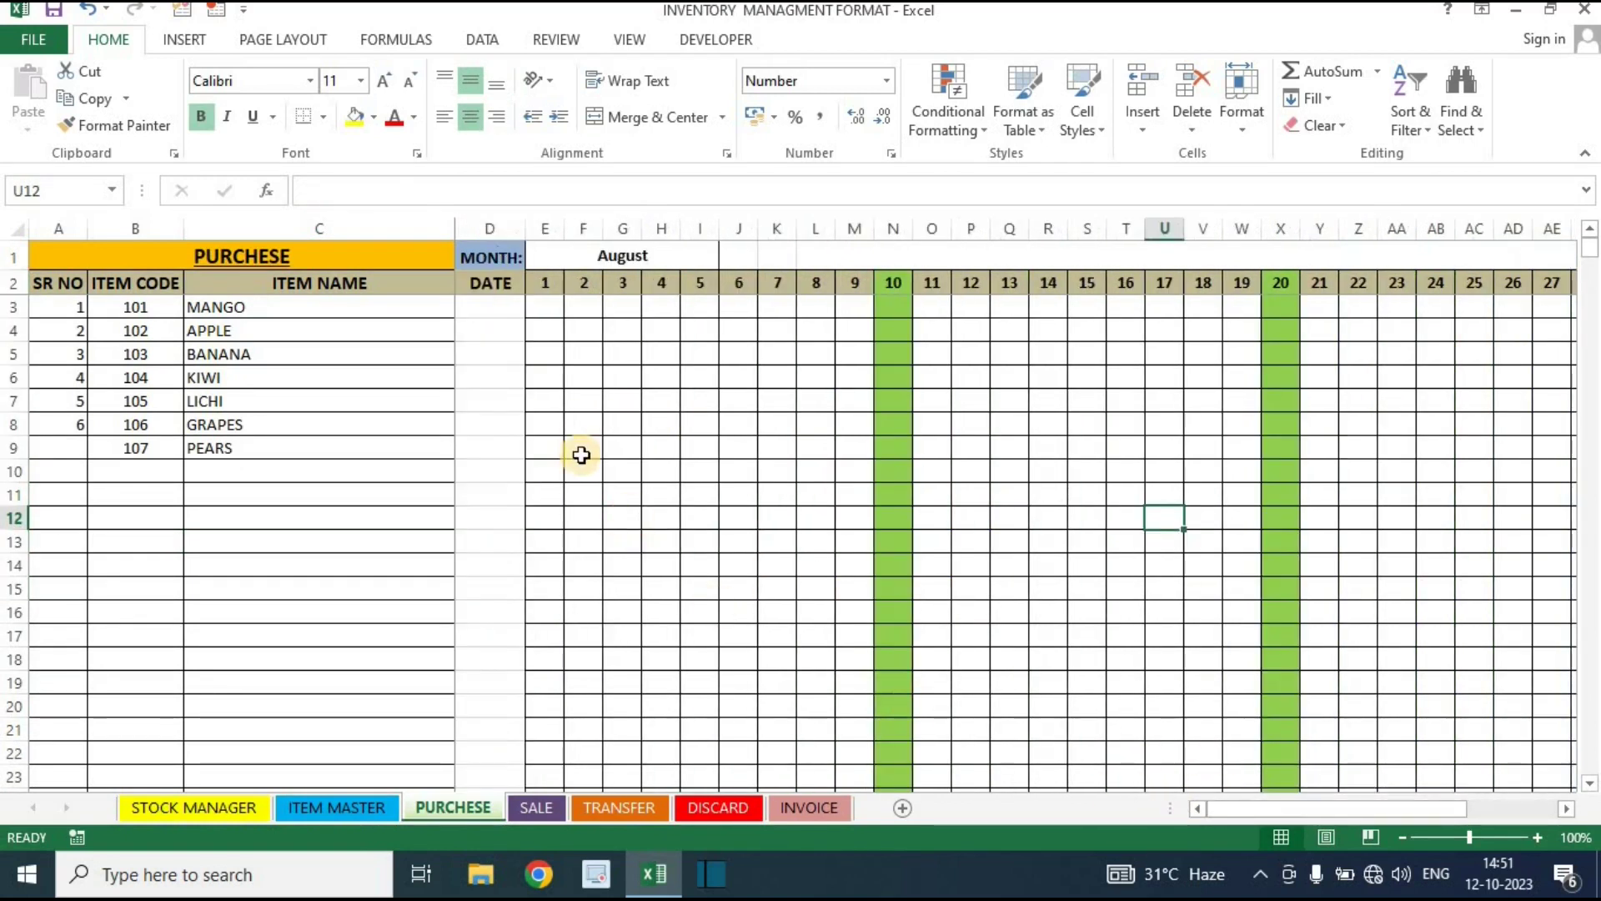
{"action": "left_click", "coordinate": [541, 311]}
{"action": "type", "text": "10"}
{"action": "key", "text": "Return"}
{"action": "type", "text": "5"}
{"action": "key", "text": "Return"}
{"action": "type", "text": "30"}
{"action": "key", "text": "Return"}
{"action": "type", "text": "60"}
{"action": "key", "text": "Return"}
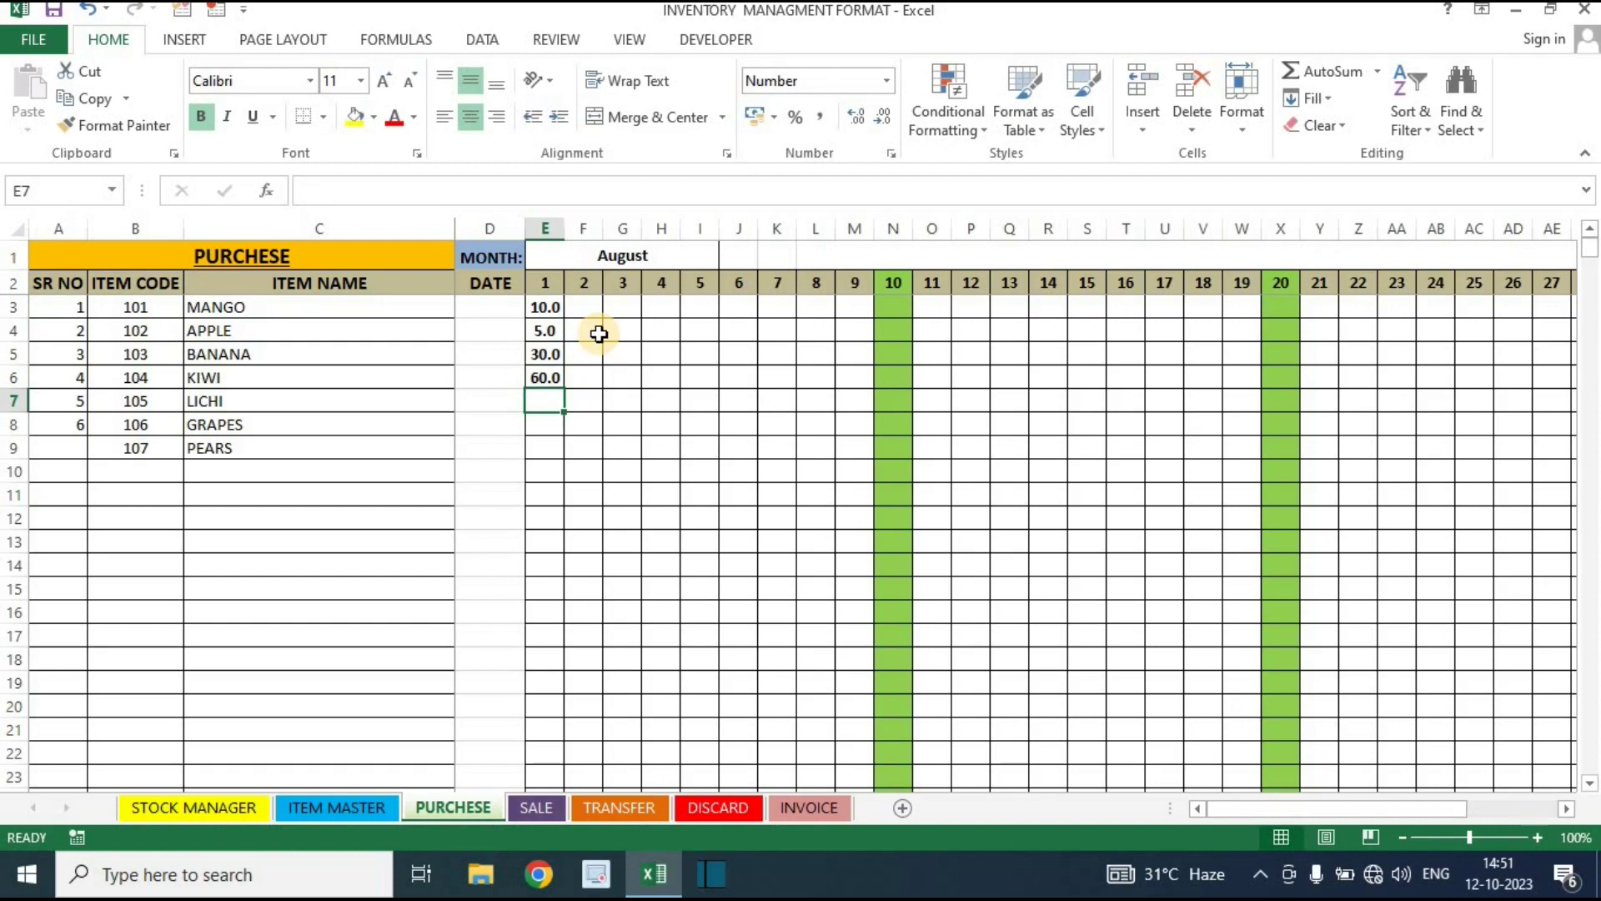
Change the day 1 purchases of BANANA to 3 and KIWI to 6, and enter LICHI 2 and GRAPES 1
{"action": "key", "text": "Up"}
{"action": "key", "text": "Up"}
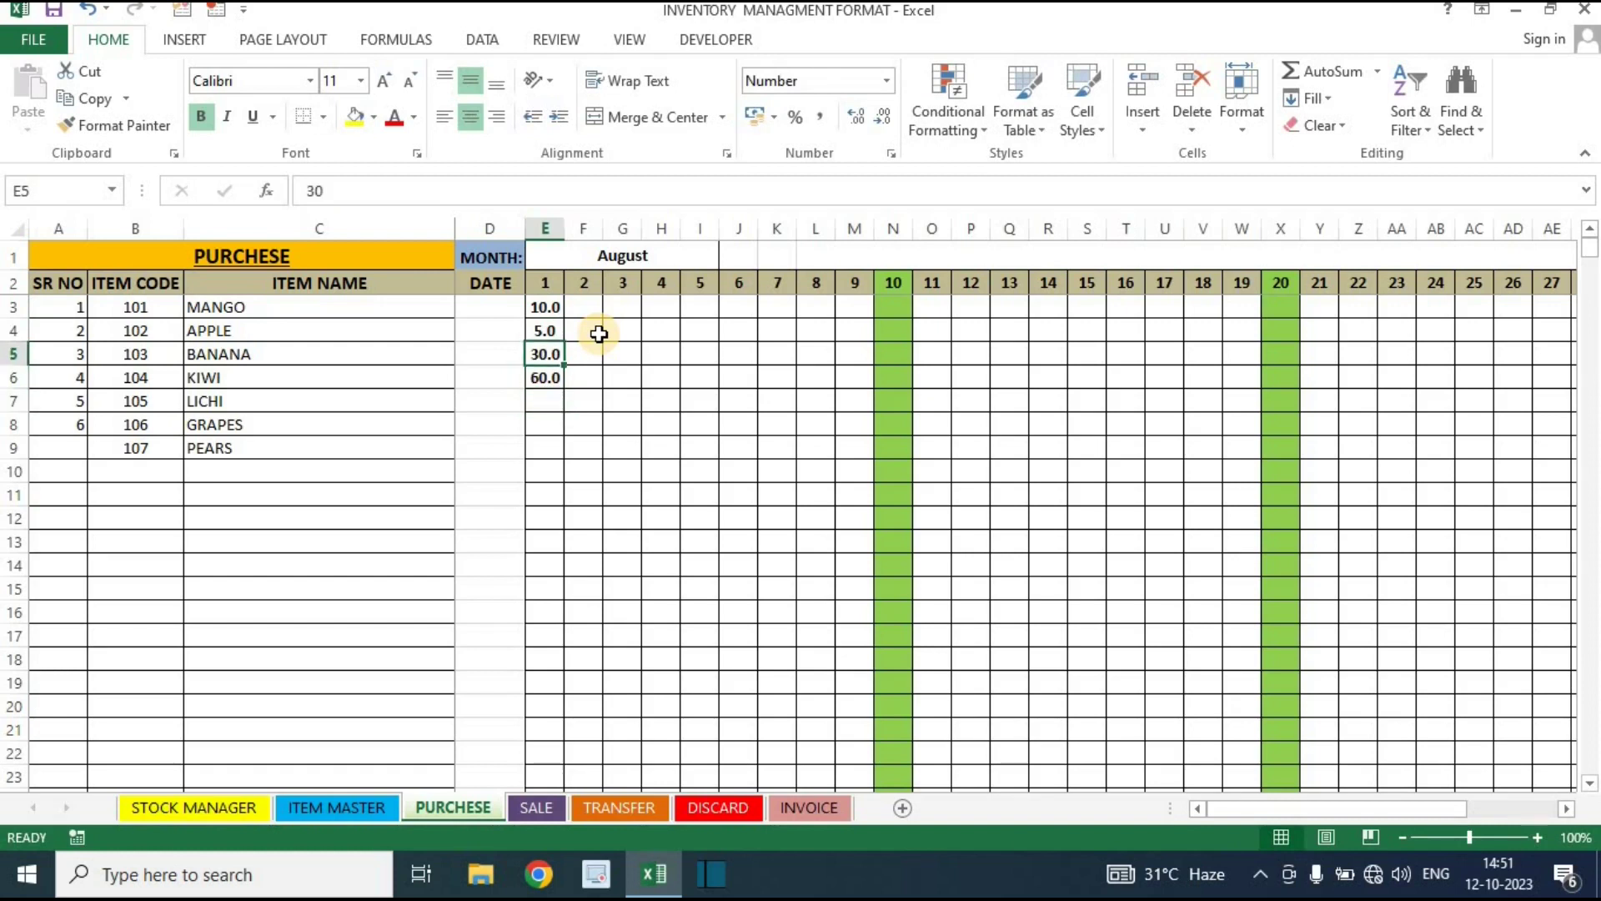
{"action": "type", "text": "3"}
{"action": "key", "text": "Return"}
{"action": "type", "text": "6"}
{"action": "key", "text": "Return"}
{"action": "type", "text": "2"}
{"action": "key", "text": "Return"}
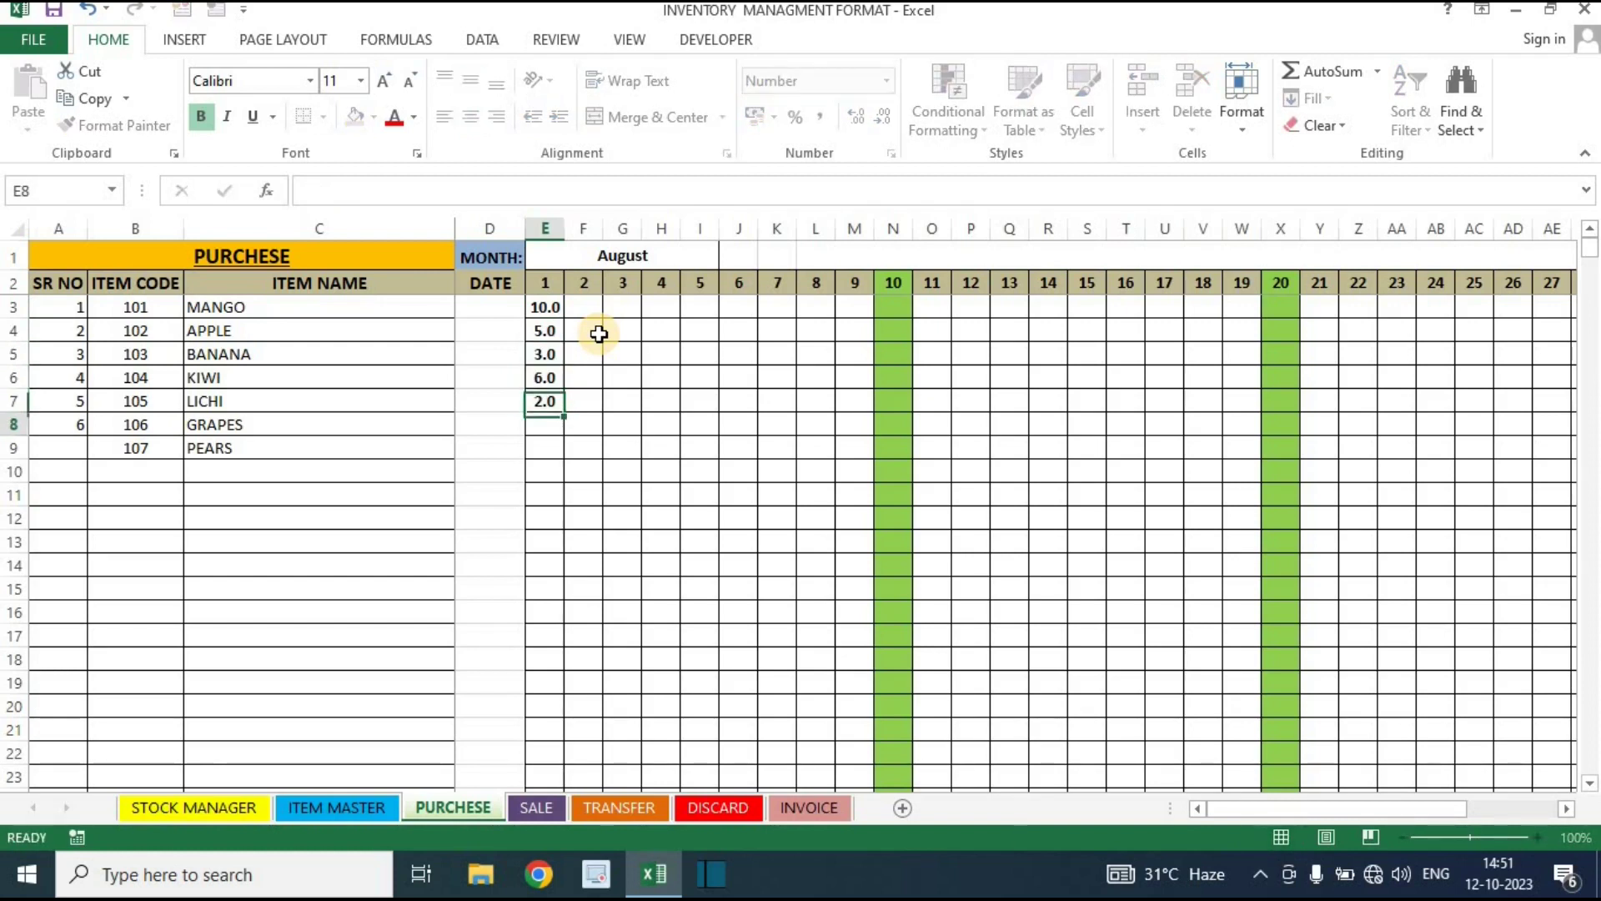
{"action": "type", "text": "1"}
{"action": "key", "text": "Return"}
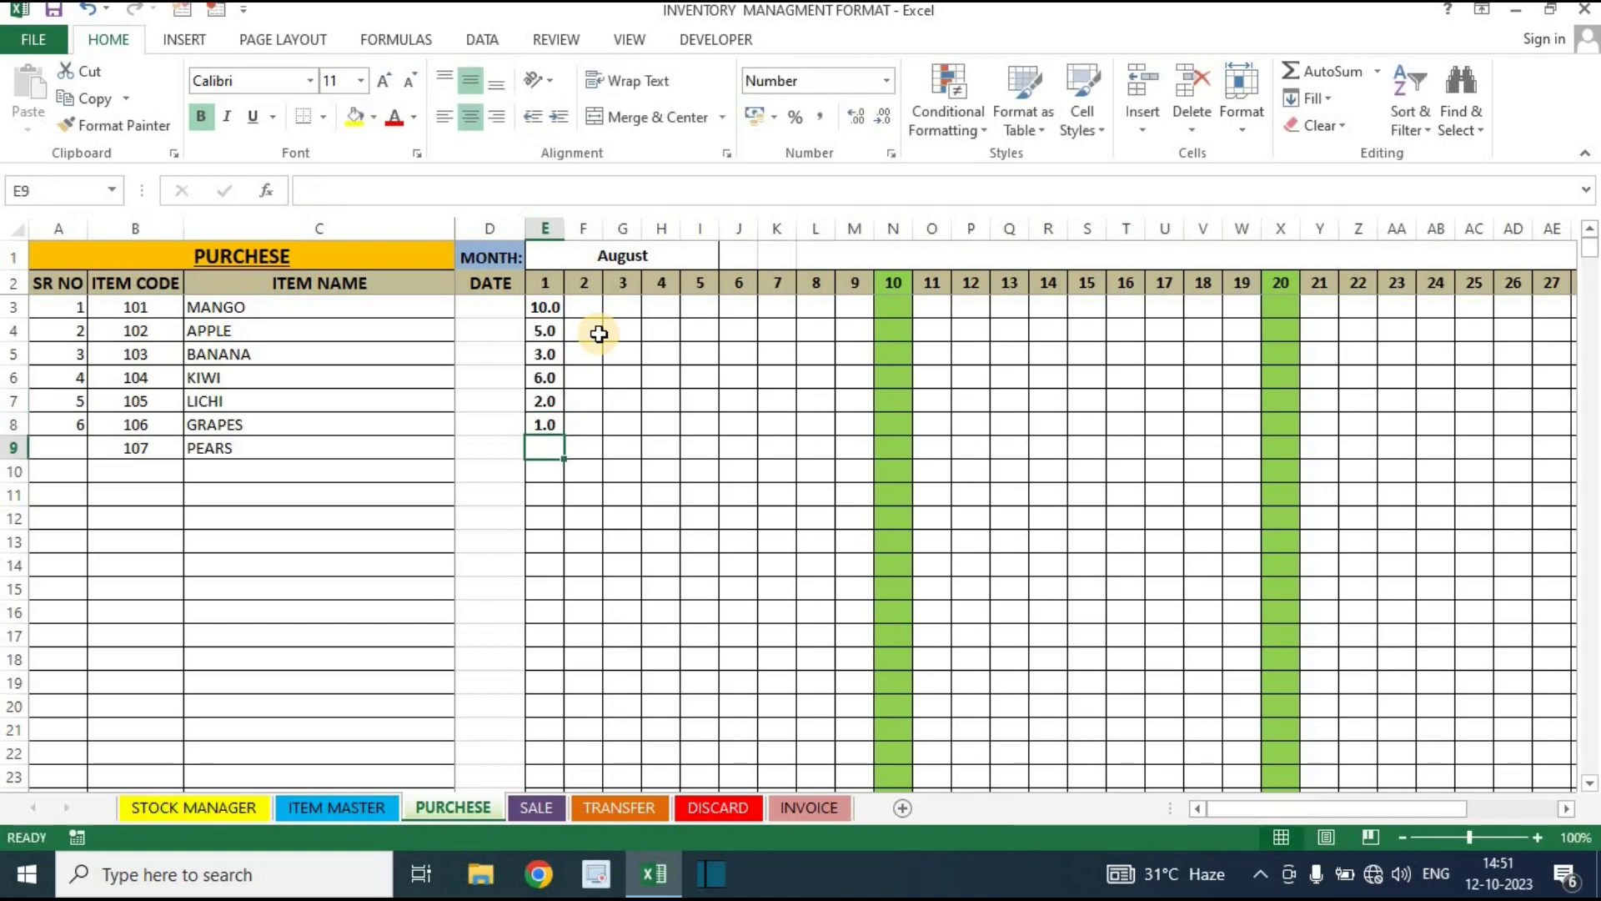
{"action": "left_click_drag", "start_coordinate": [217, 310], "coordinate": [450, 379]}
{"action": "left_click_drag", "start_coordinate": [543, 305], "coordinate": [543, 421]}
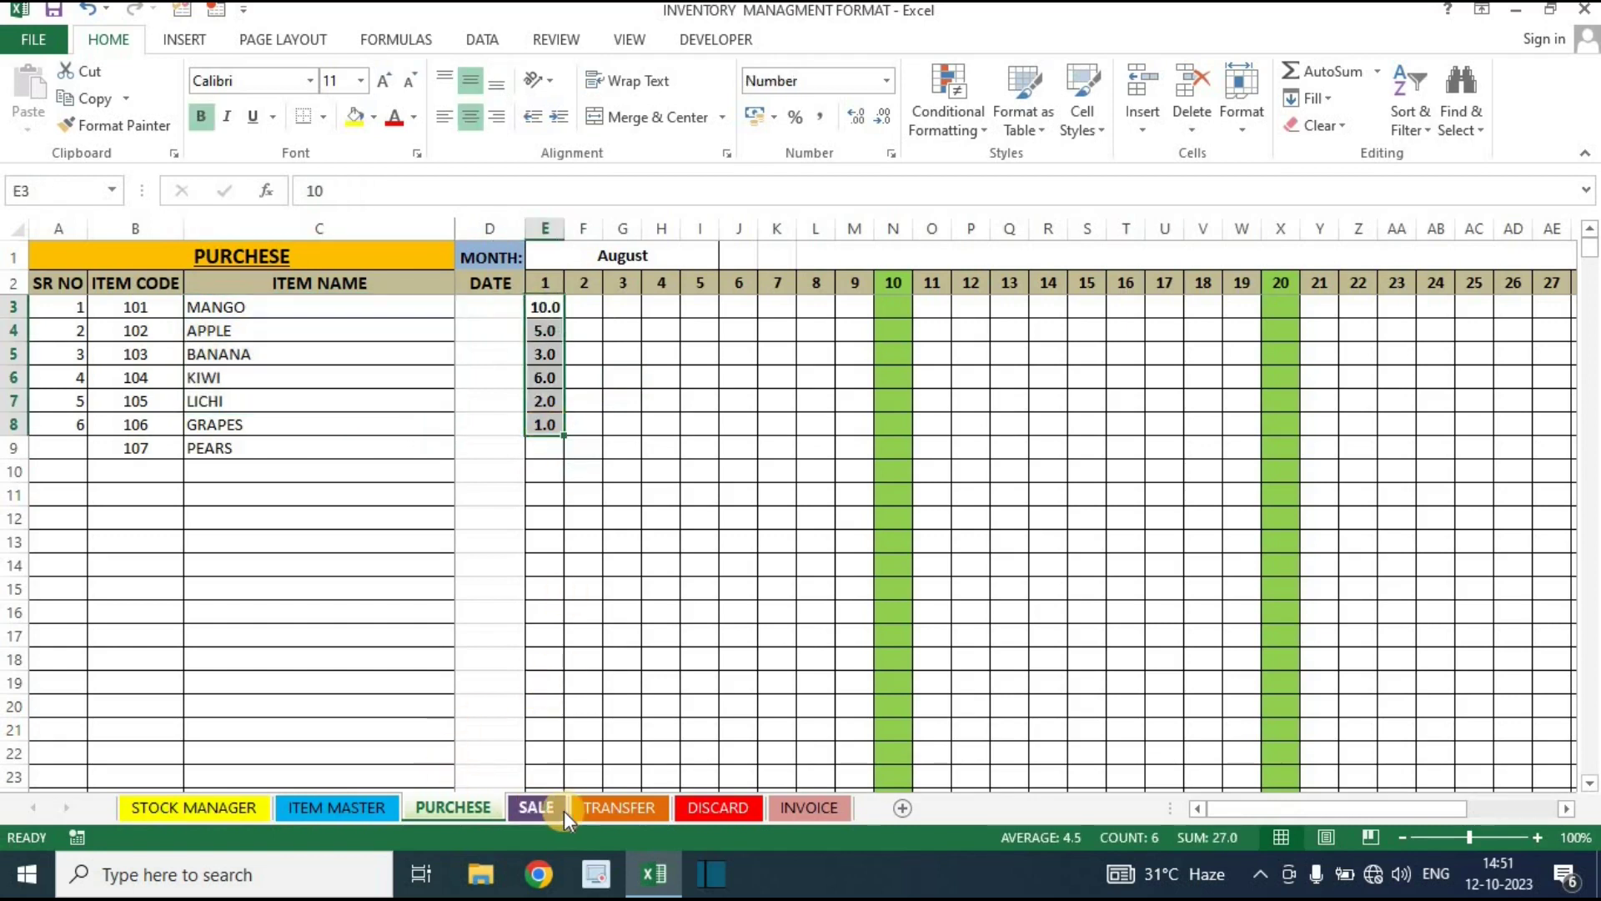
Enter day 1 sale quantities on the SALE sheet: MANGO 3, APPLE 3 and BANANA 1
{"action": "left_click", "coordinate": [536, 806]}
{"action": "left_click", "coordinate": [543, 317]}
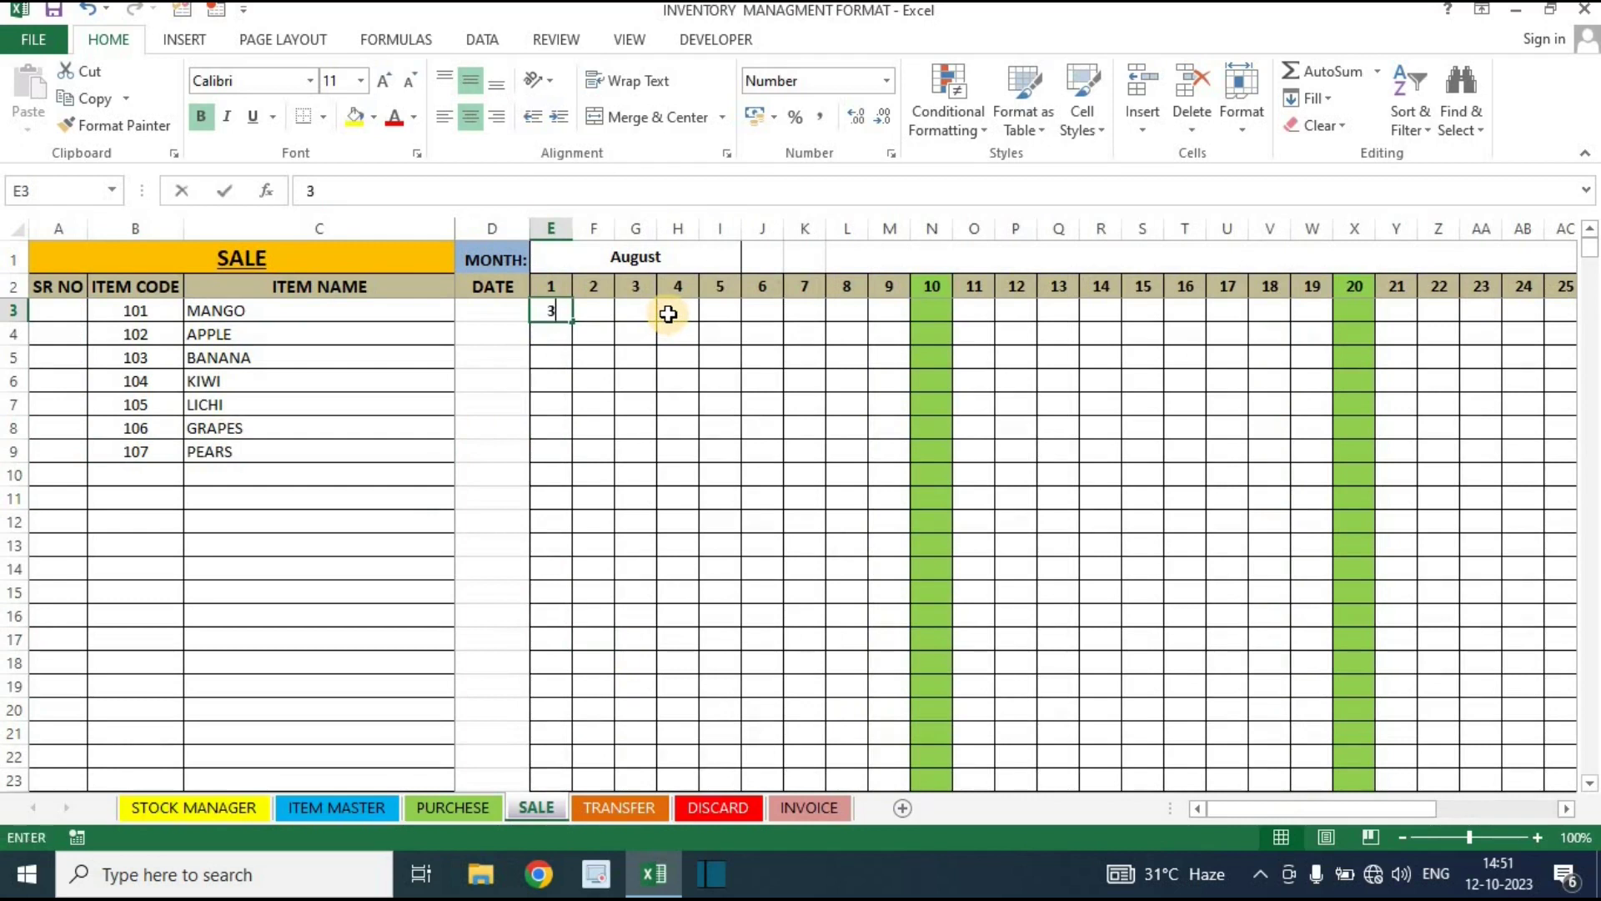
{"action": "type", "text": "3"}
{"action": "key", "text": "Return"}
{"action": "type", "text": "3"}
{"action": "key", "text": "Return"}
{"action": "type", "text": "1"}
{"action": "key", "text": "Return"}
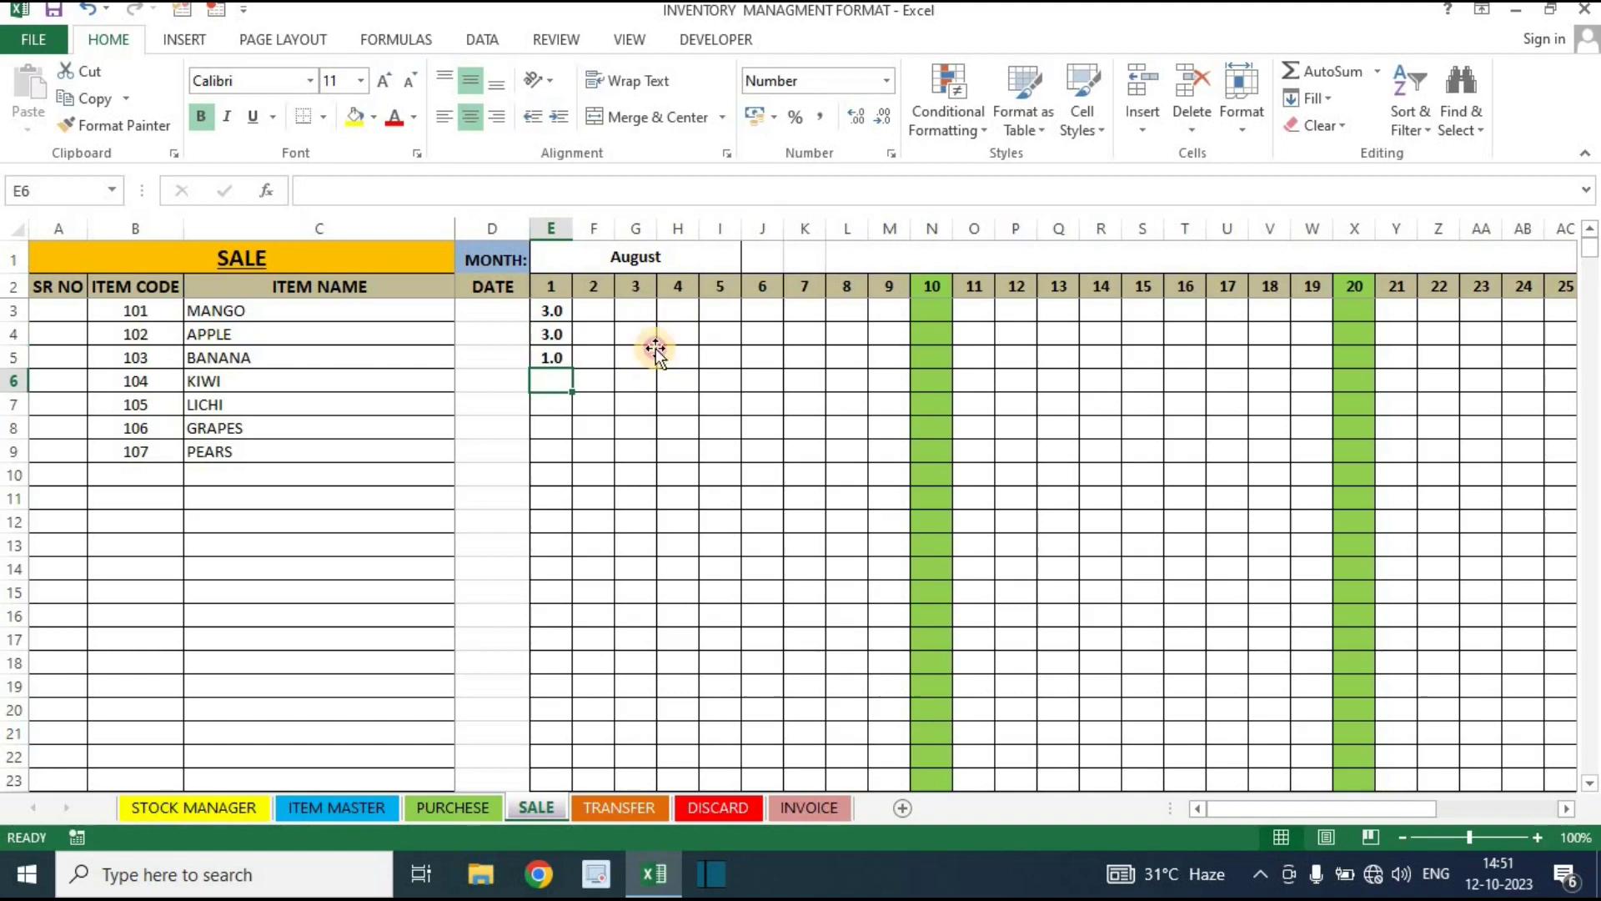
Examine the remaining date columns and the TOTAL, UNIT and STOCK VALUE columns of the SALE sheet
{"action": "left_click", "coordinate": [594, 309]}
{"action": "left_click", "coordinate": [931, 310]}
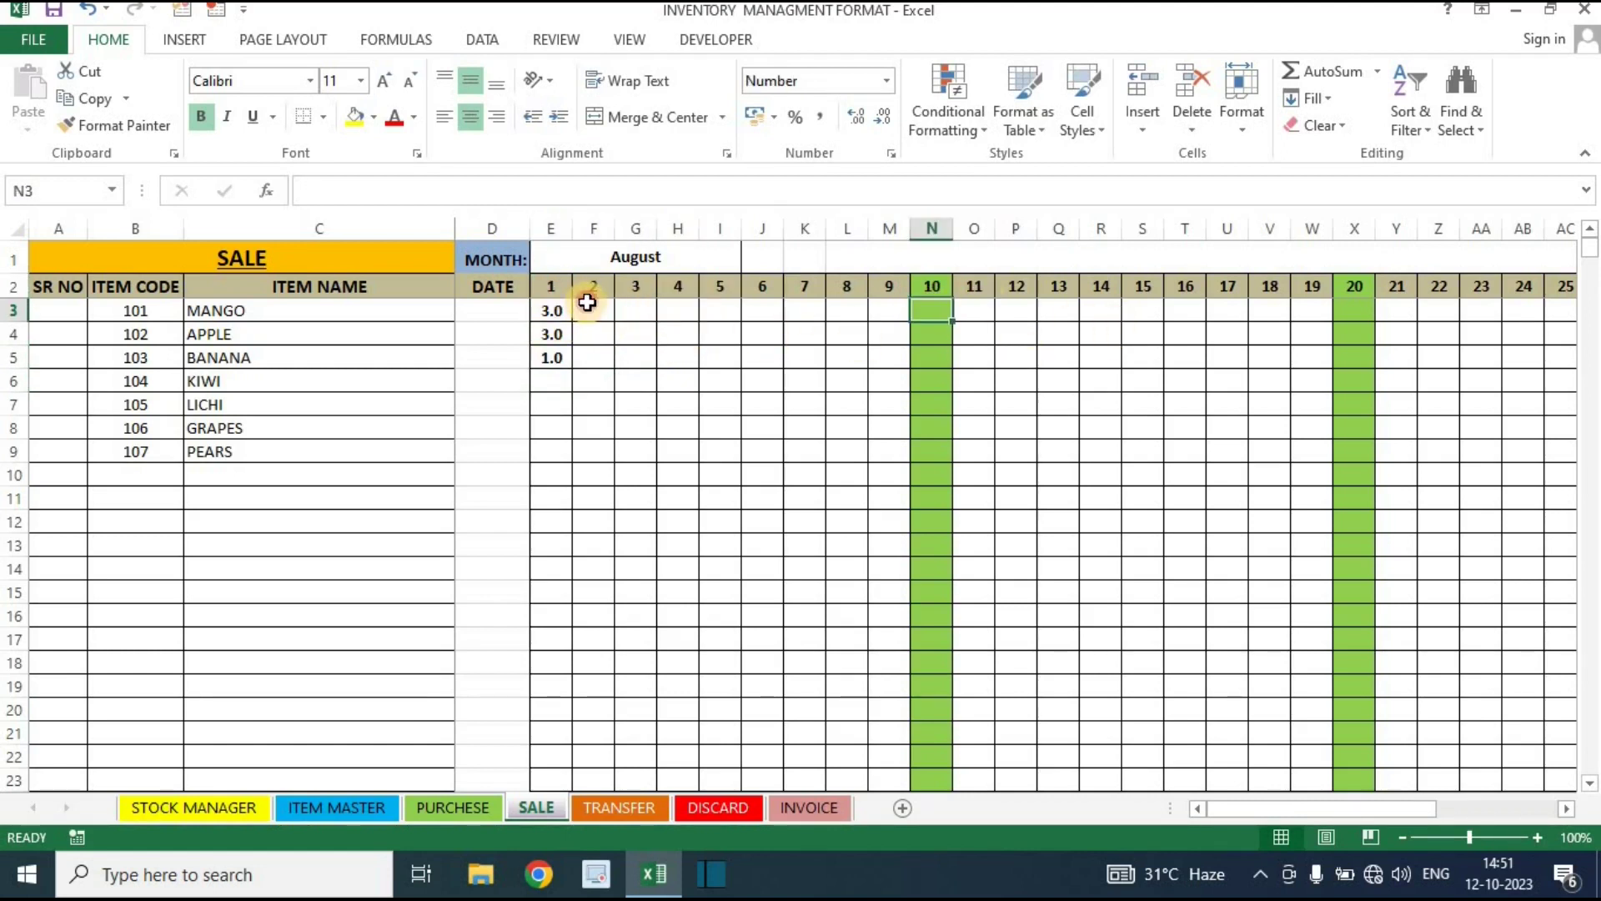
{"action": "left_click", "coordinate": [757, 310]}
{"action": "left_click", "coordinate": [968, 309]}
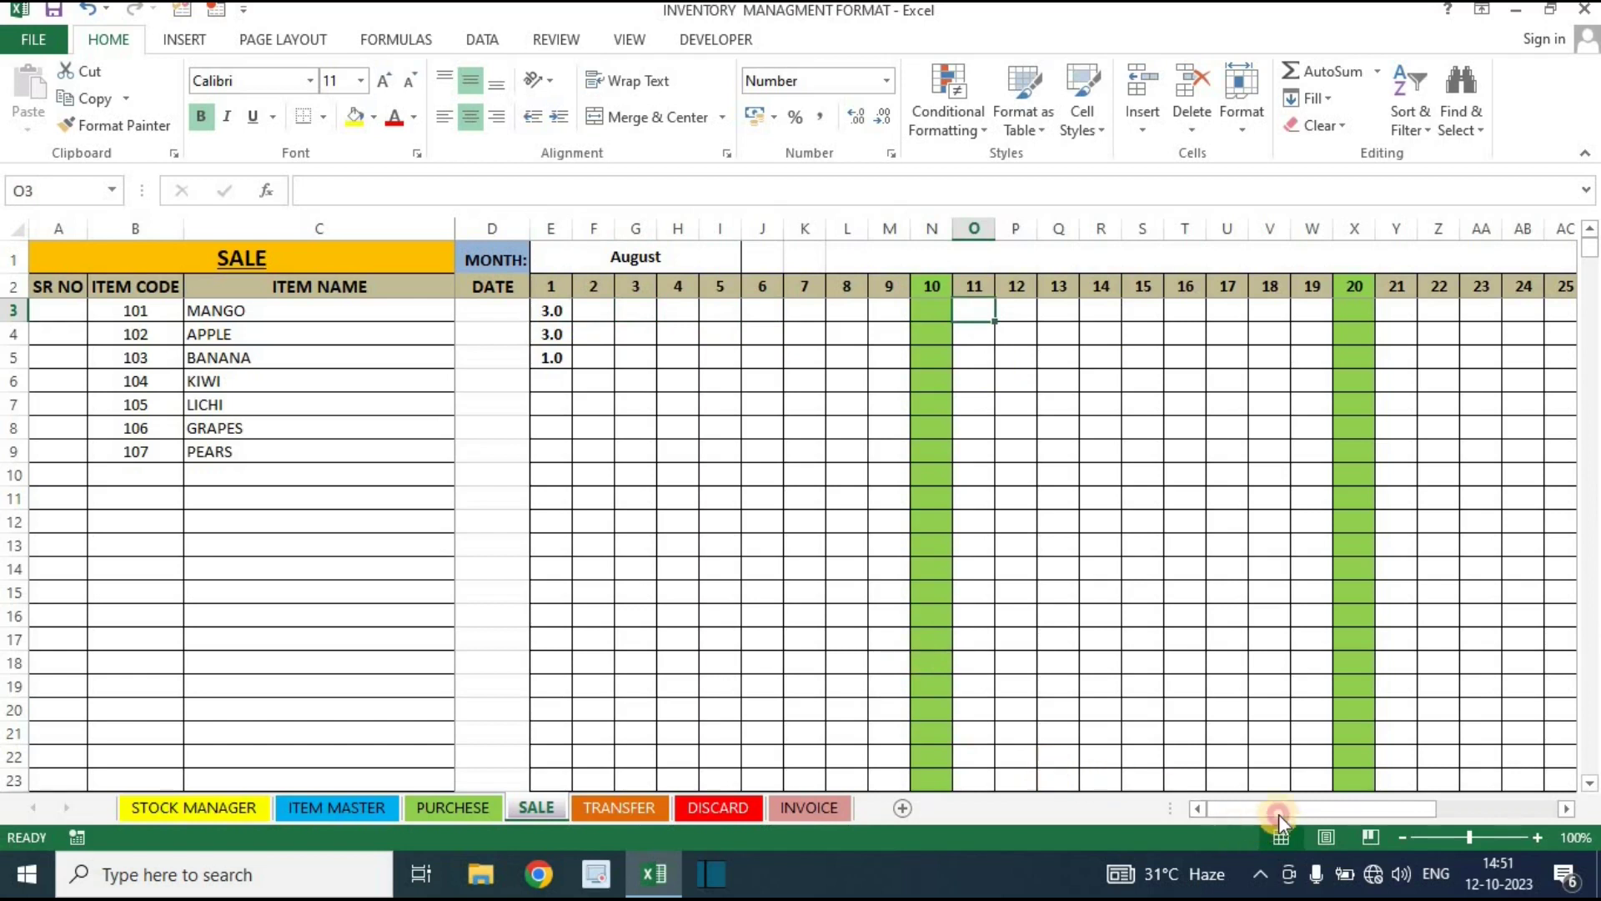
{"action": "left_click_drag", "start_coordinate": [1346, 813], "coordinate": [1531, 813]}
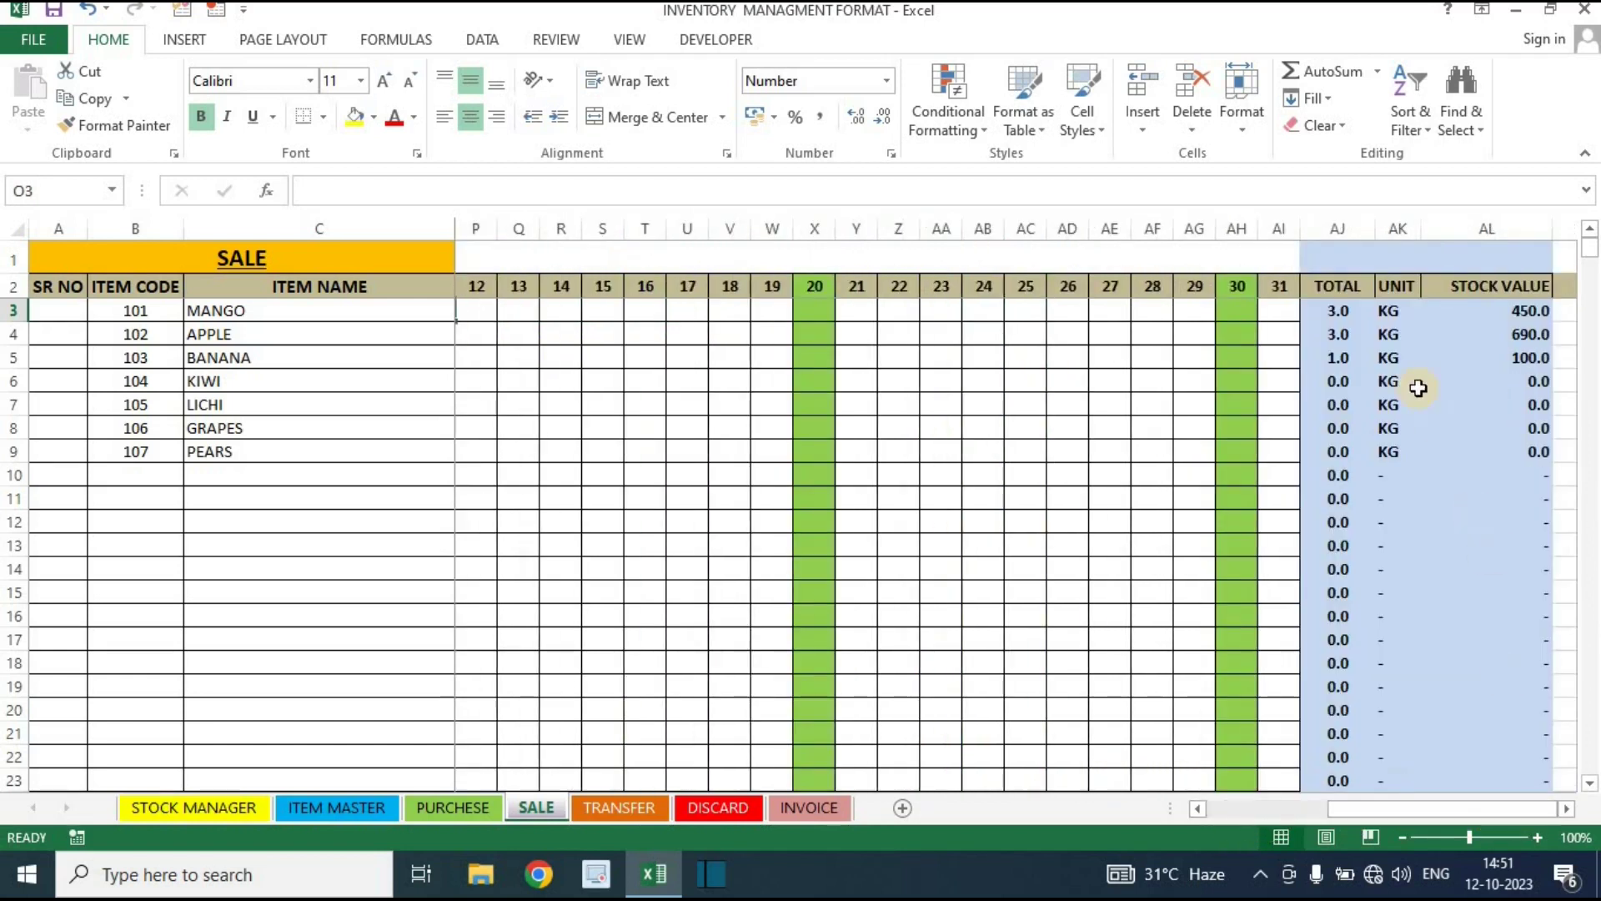
{"action": "left_click_drag", "start_coordinate": [1433, 803], "coordinate": [404, 743]}
Check the ORDER REMINDER column in STOCK MANAGER for MANGO, BANANA and KIWI
{"action": "left_click", "coordinate": [196, 807]}
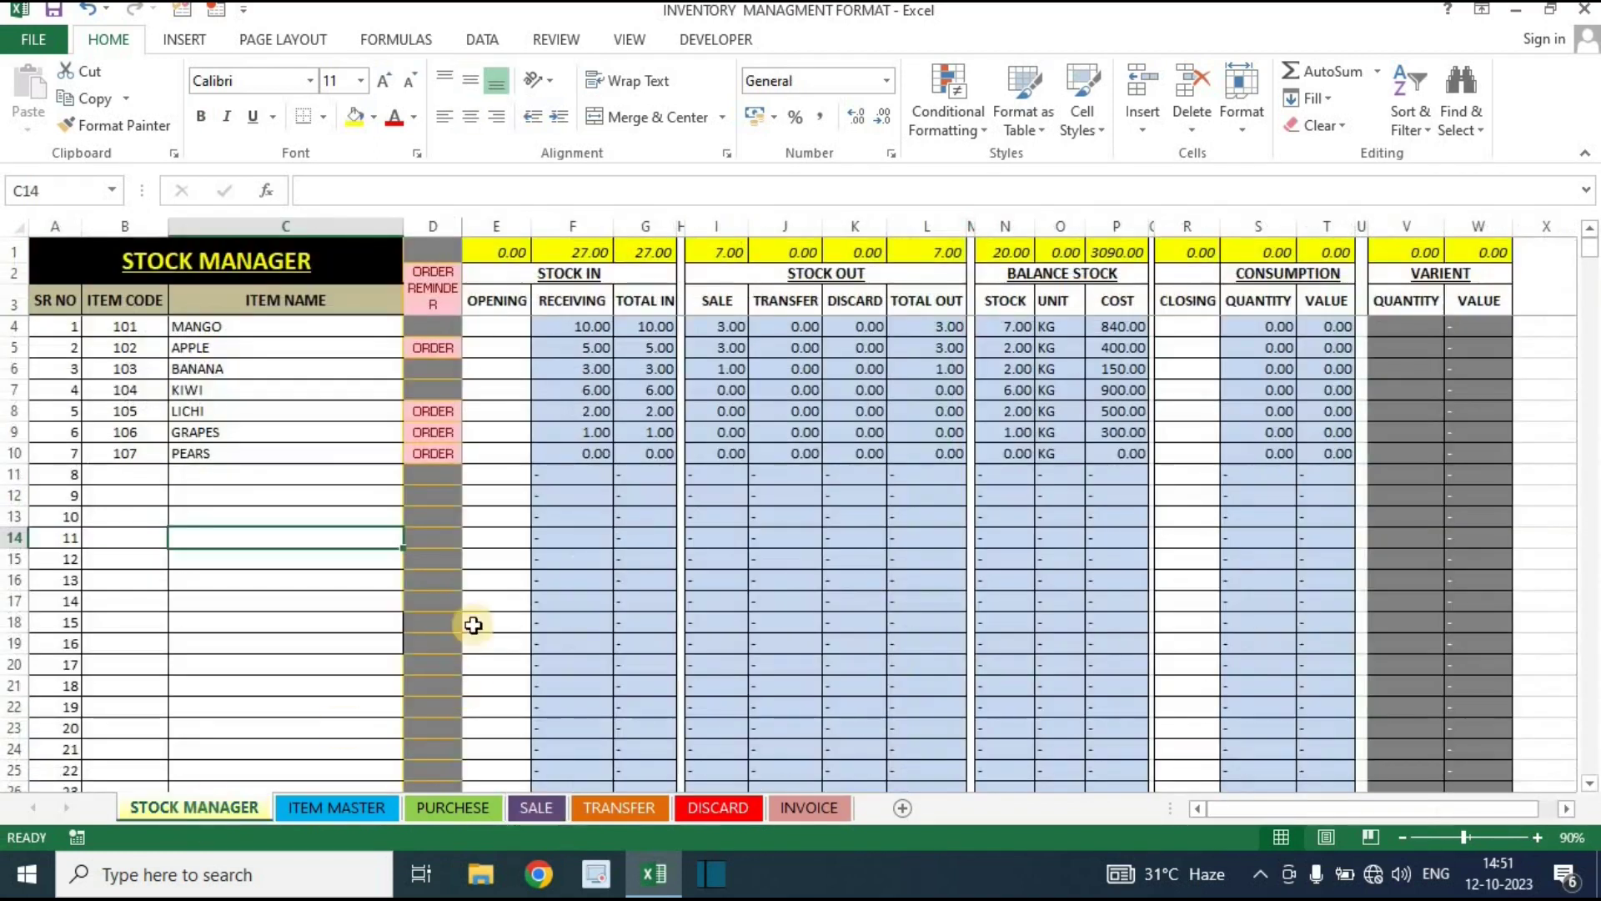
{"action": "left_click", "coordinate": [258, 325]}
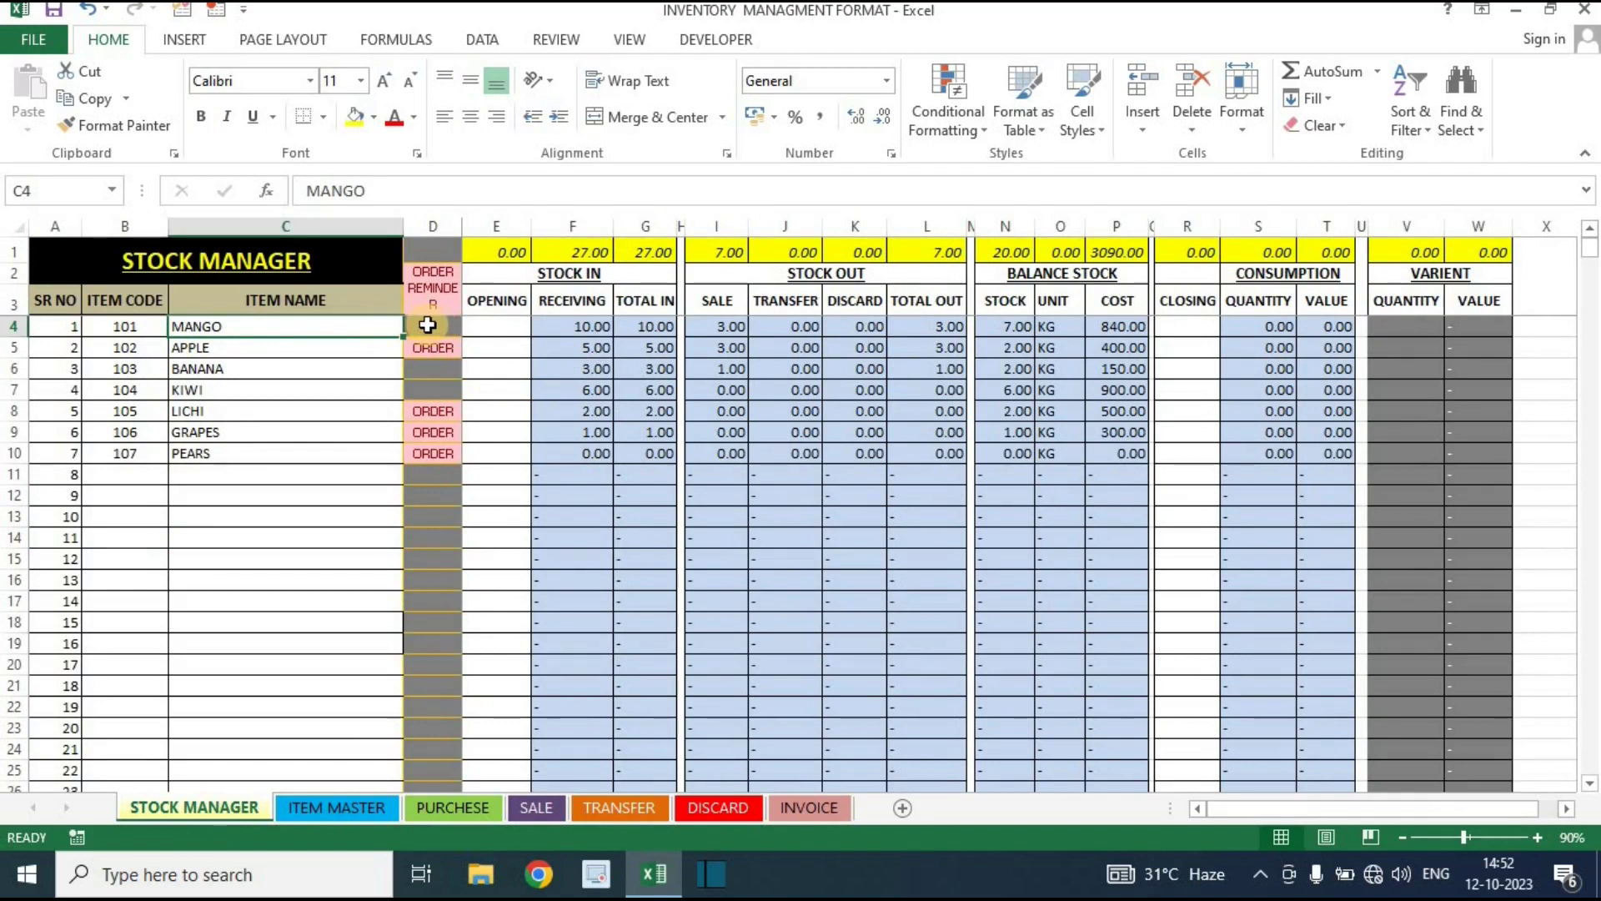
{"action": "left_click", "coordinate": [428, 324]}
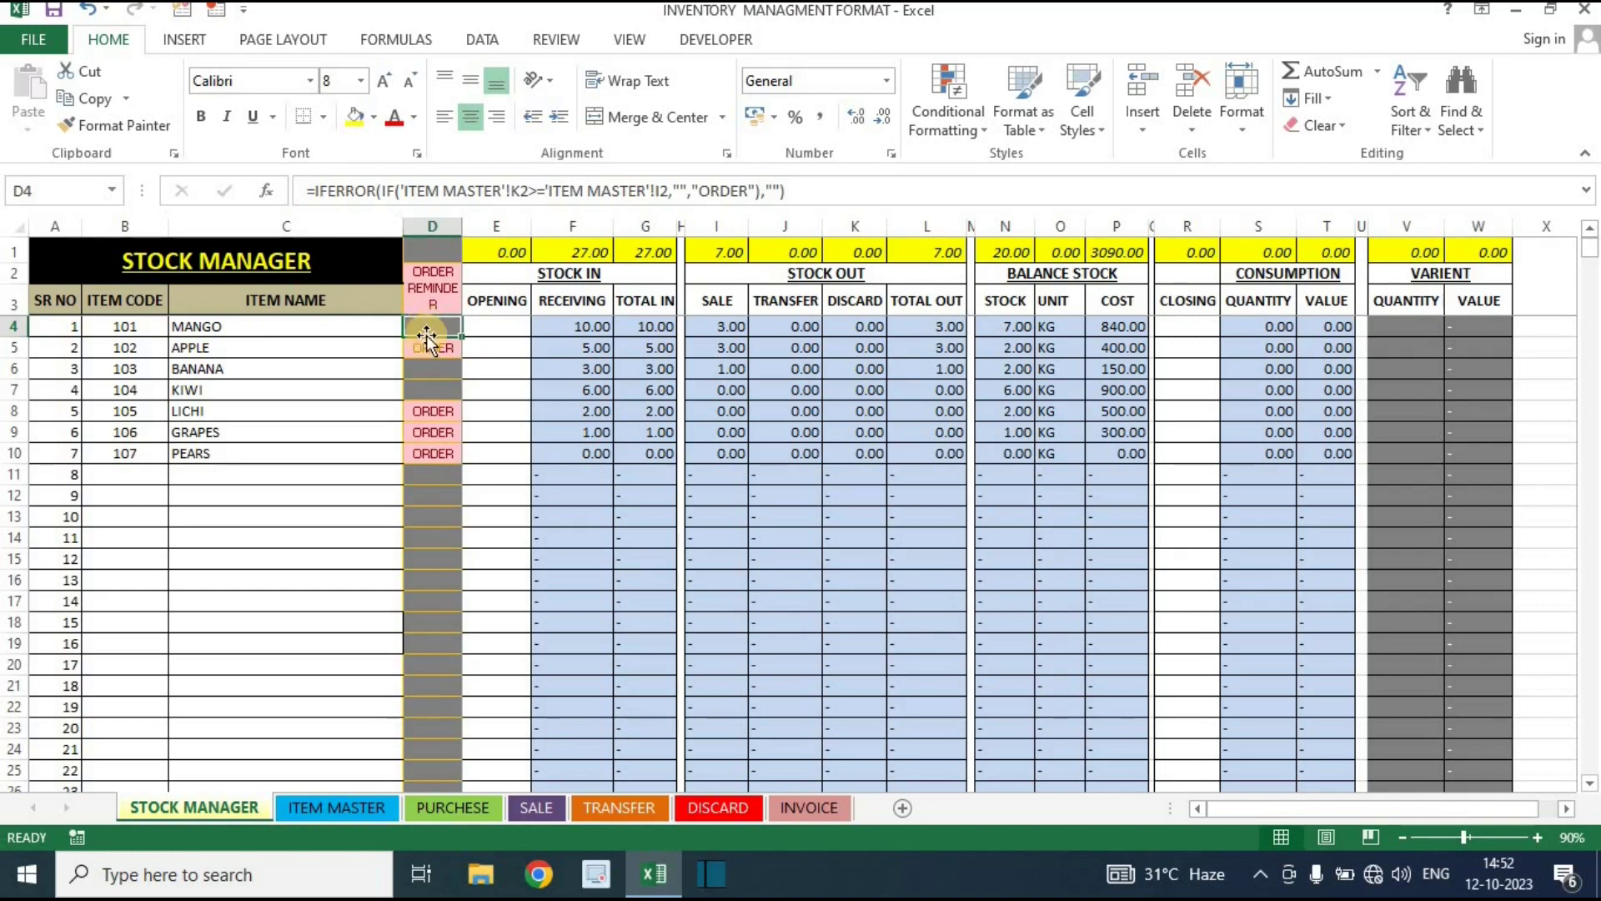
{"action": "left_click", "coordinate": [430, 371]}
{"action": "left_click", "coordinate": [429, 390]}
{"action": "left_click", "coordinate": [449, 558]}
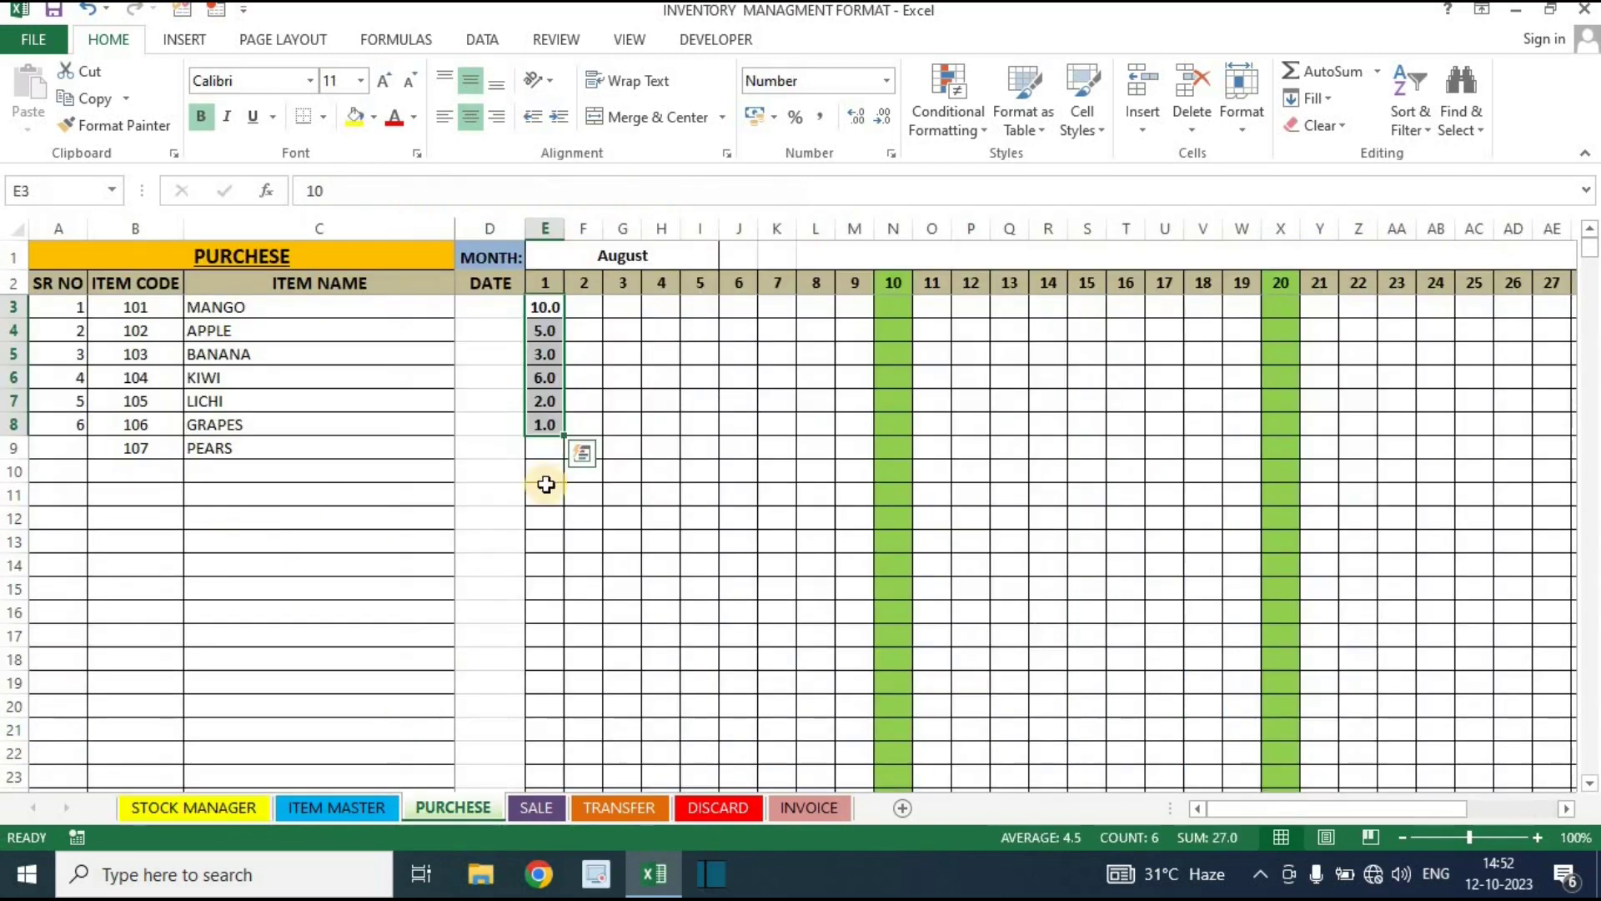
Set the day 1 purchase of GRAPES to 10 on the PURCHESE sheet and check its order reminder in STOCK MANAGER
{"action": "left_click", "coordinate": [547, 423]}
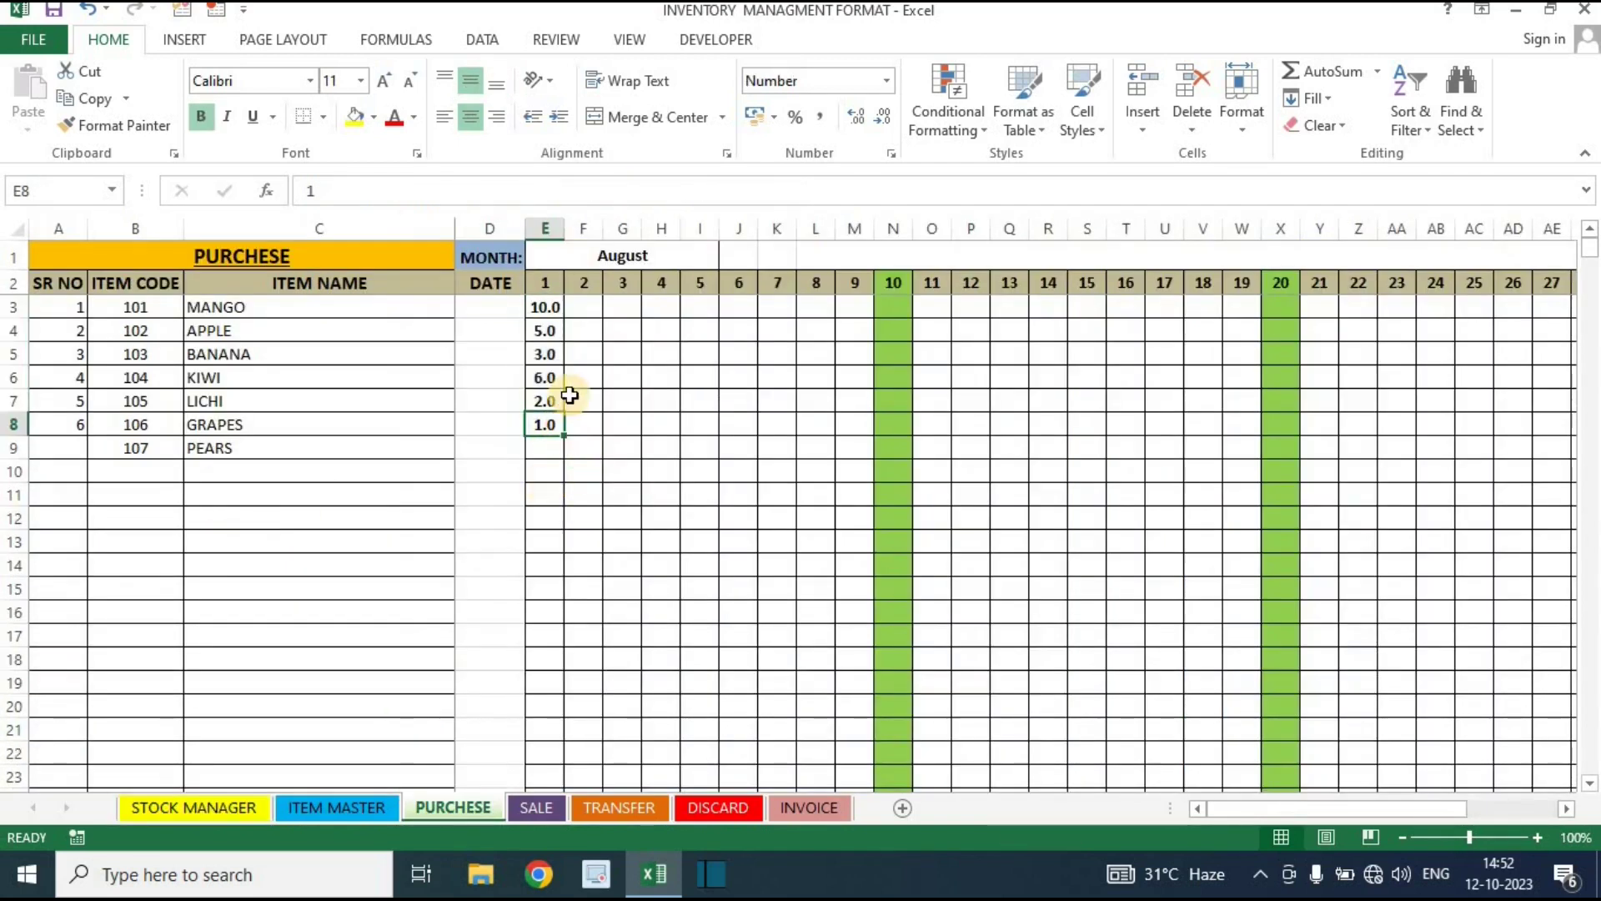
{"action": "type", "text": "10"}
{"action": "key", "text": "Return"}
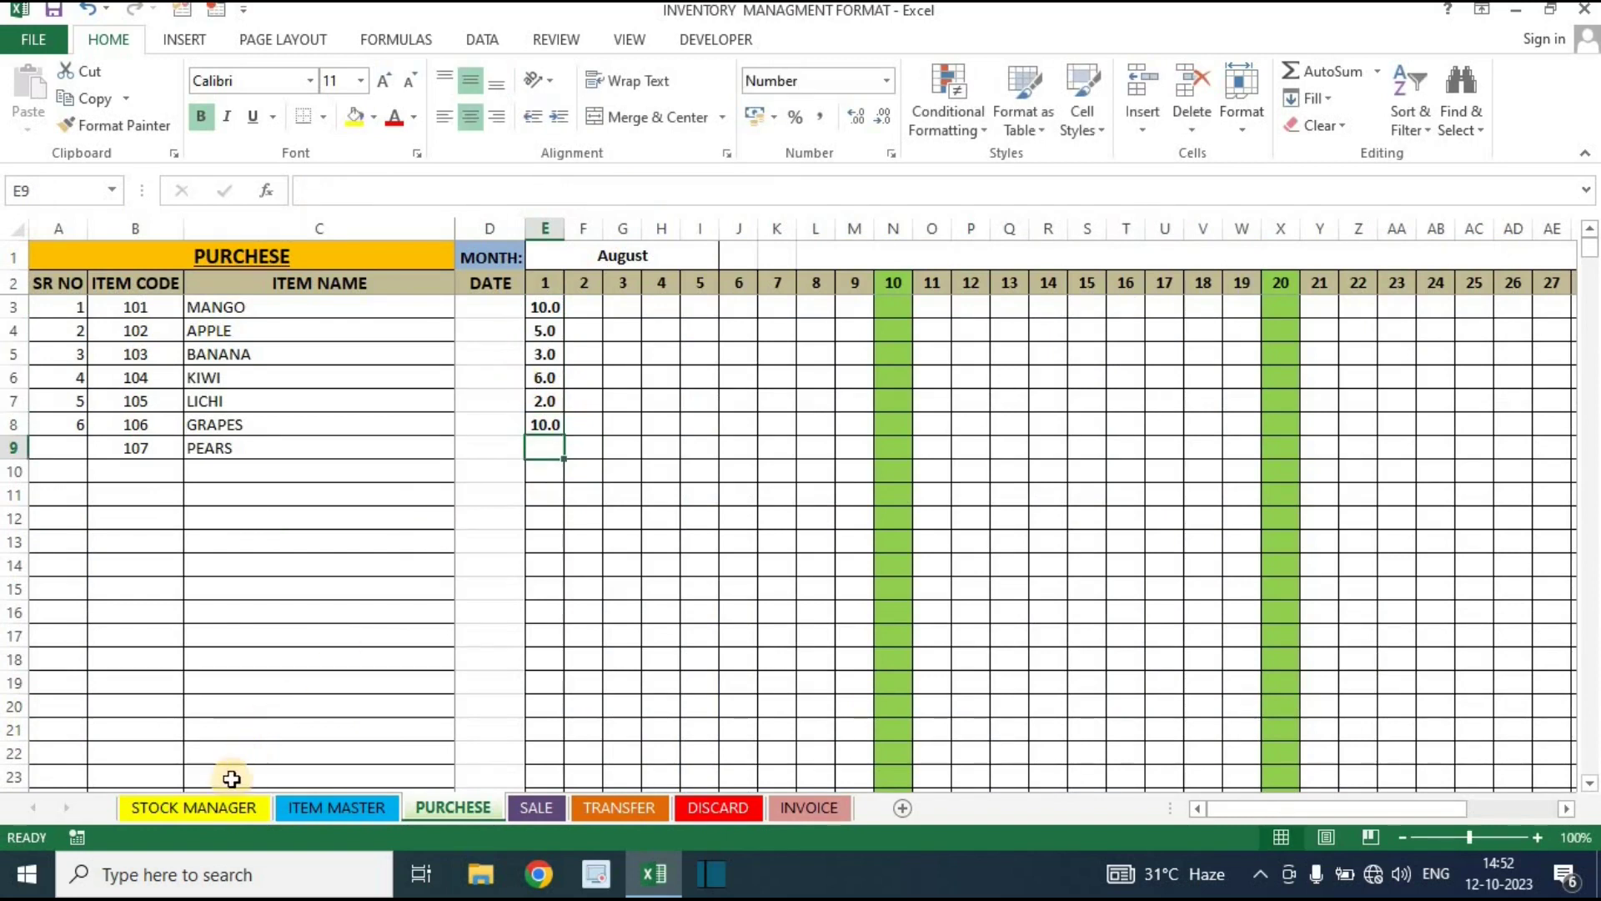
{"action": "left_click", "coordinate": [209, 813]}
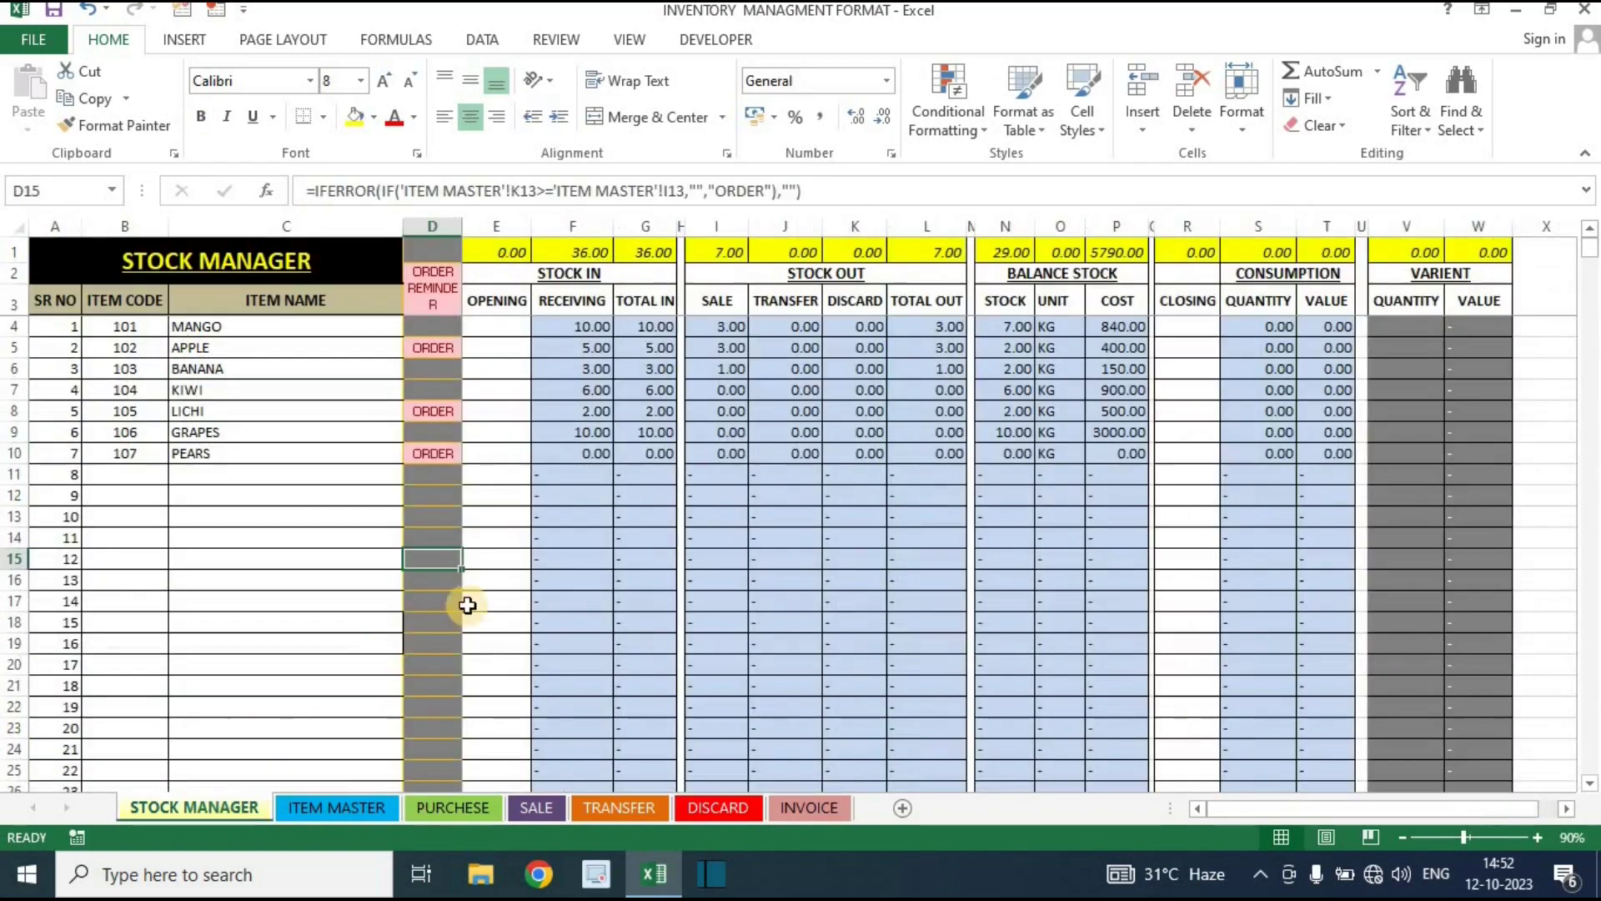
Enter 10 as the day 1 purchase of PEARS on the PURCHESE sheet and check its order reminder in STOCK MANAGER
{"action": "left_click", "coordinate": [437, 455]}
{"action": "left_click", "coordinate": [421, 805]}
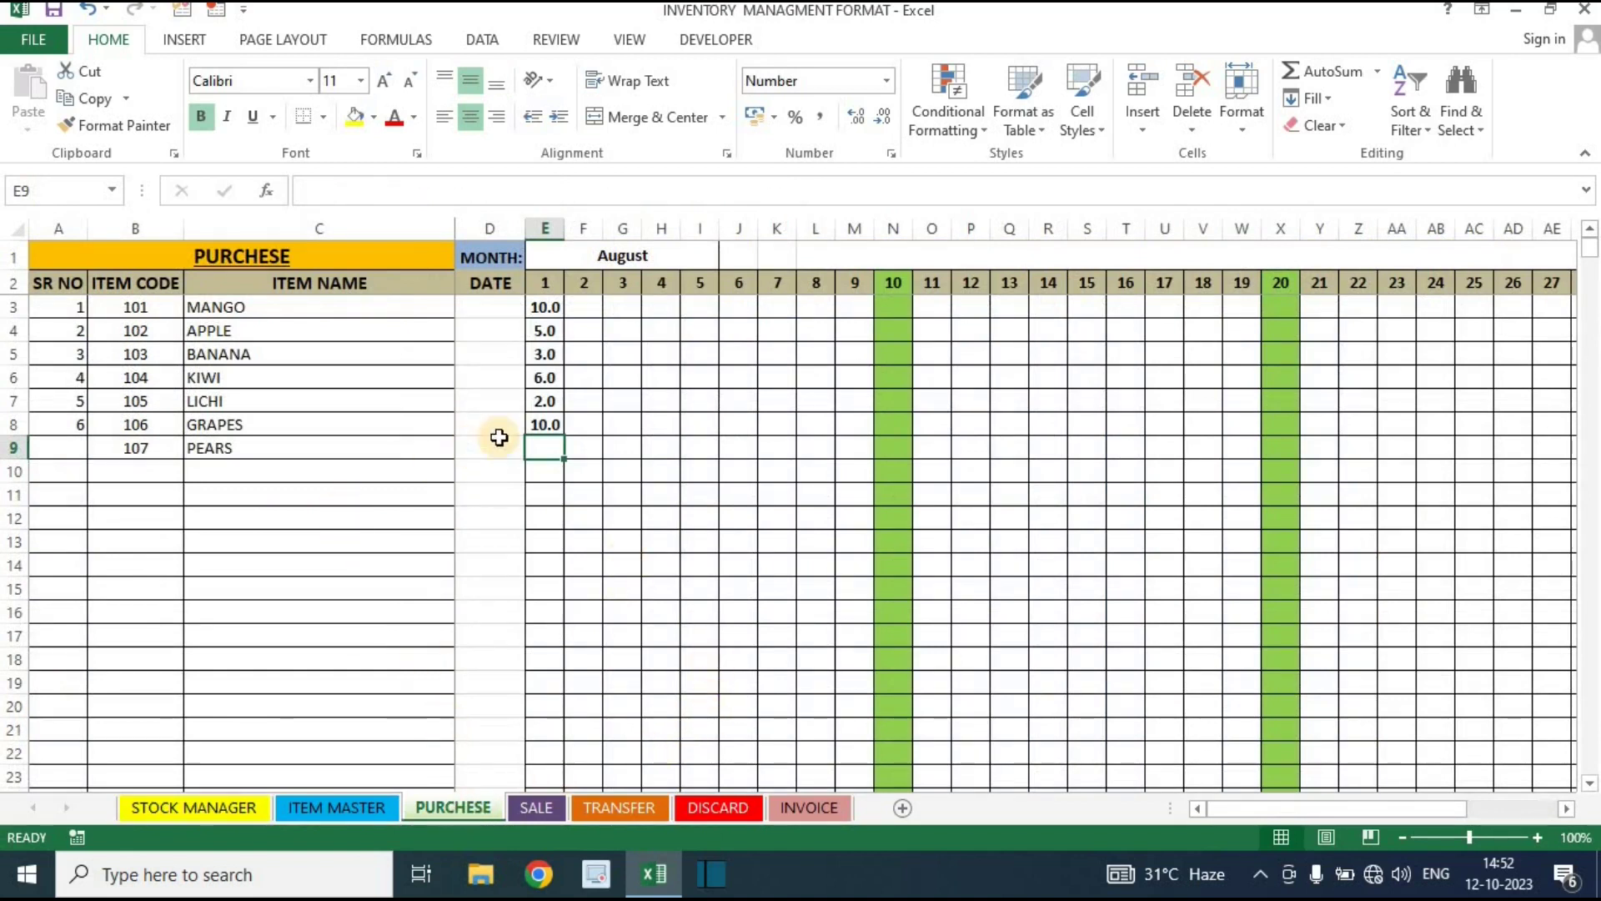
{"action": "type", "text": "10"}
{"action": "key", "text": "Return"}
{"action": "left_click", "coordinate": [193, 807]}
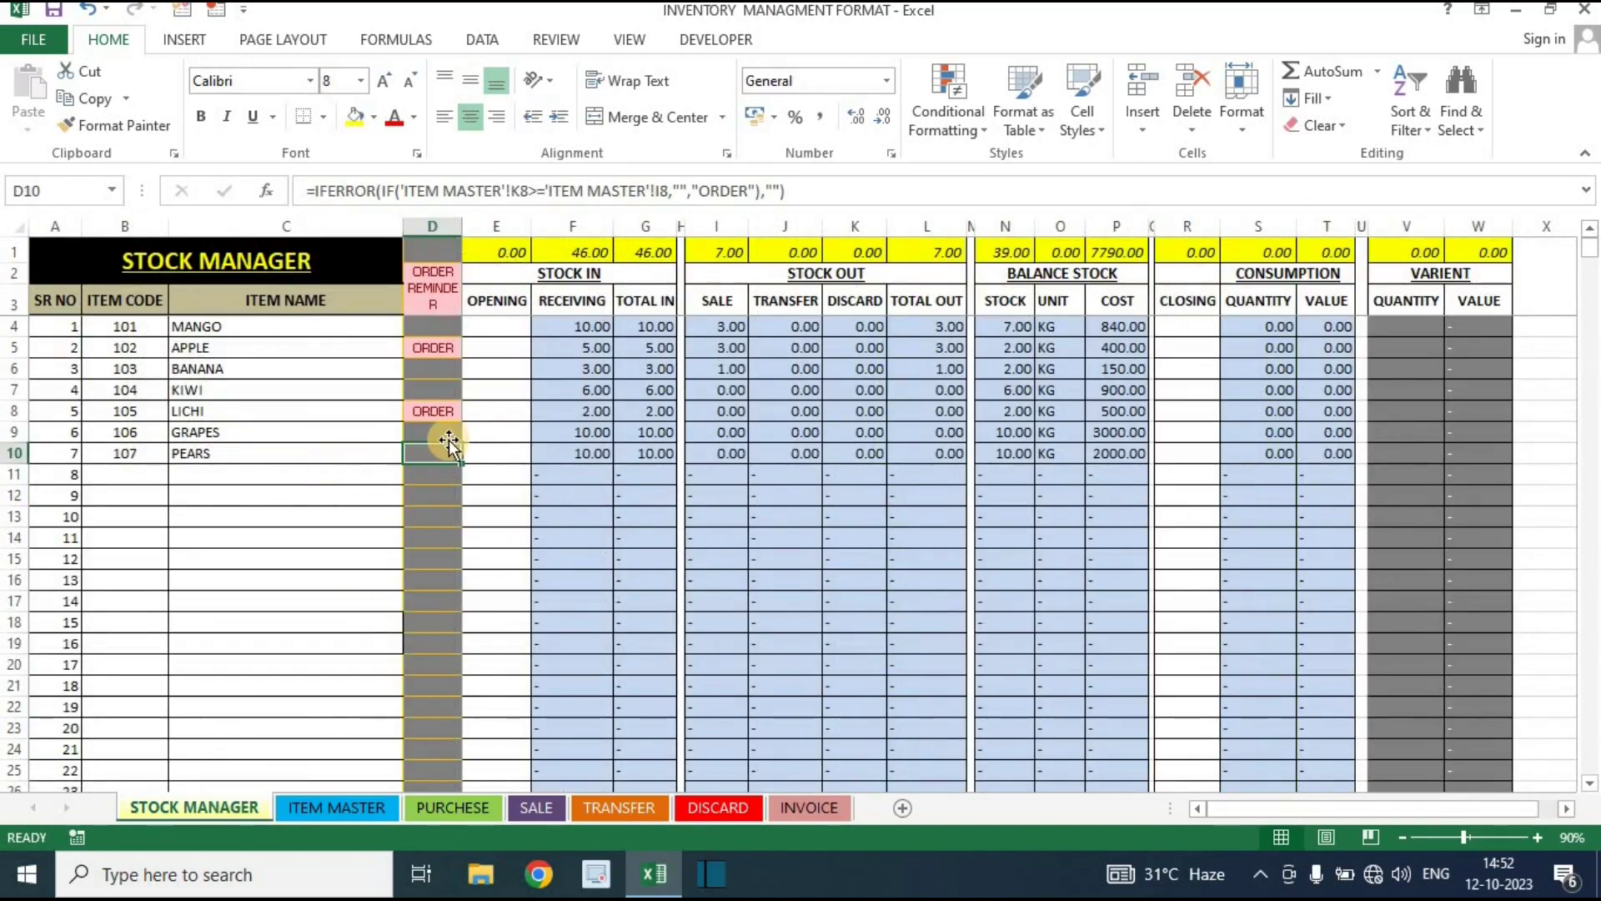
{"action": "key", "text": "Down"}
{"action": "key", "text": "Left"}
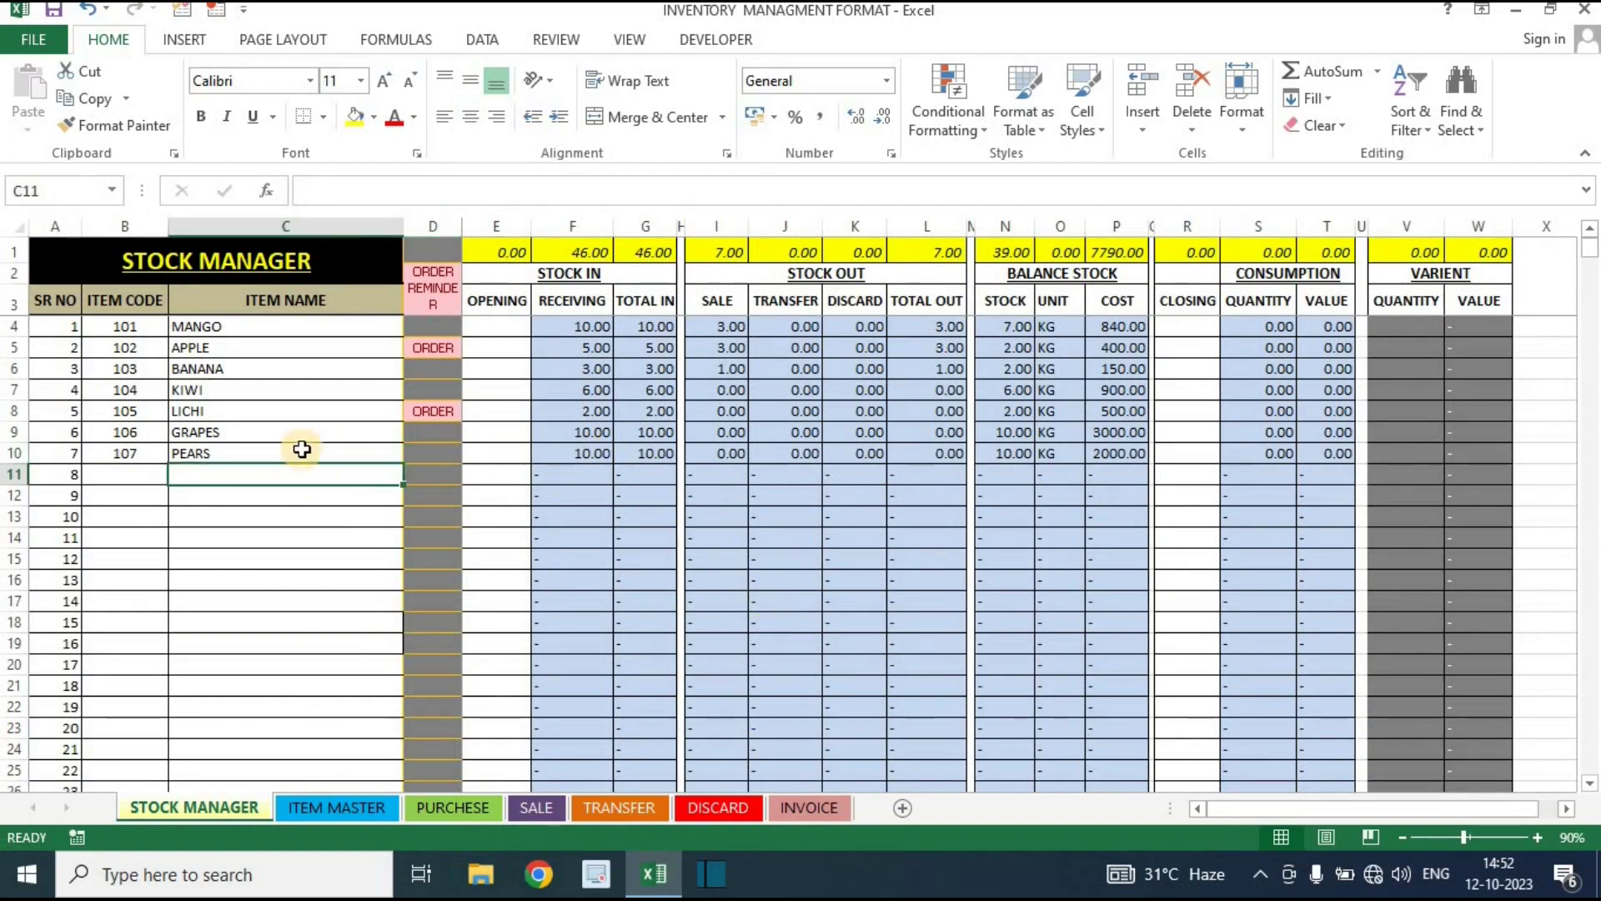
Review the RECEIVING, TOTAL IN, SALE, balance STOCK and CLOSING columns of STOCK MANAGER
{"action": "left_click_drag", "start_coordinate": [601, 323], "coordinate": [590, 424]}
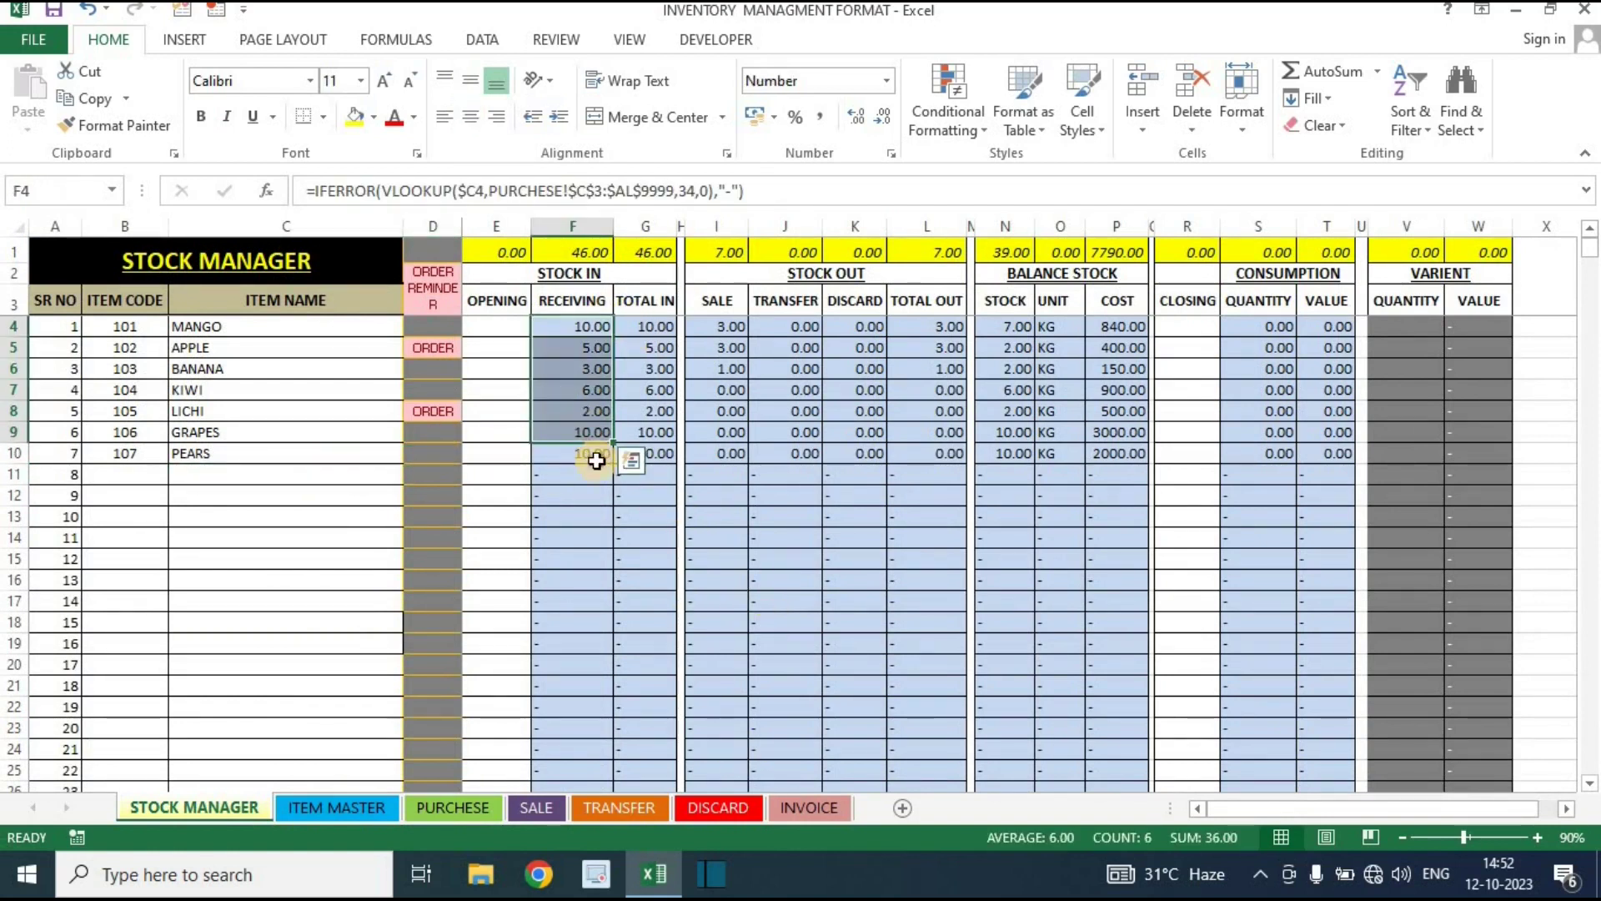
{"action": "left_click", "coordinate": [596, 460]}
{"action": "left_click", "coordinate": [667, 452]}
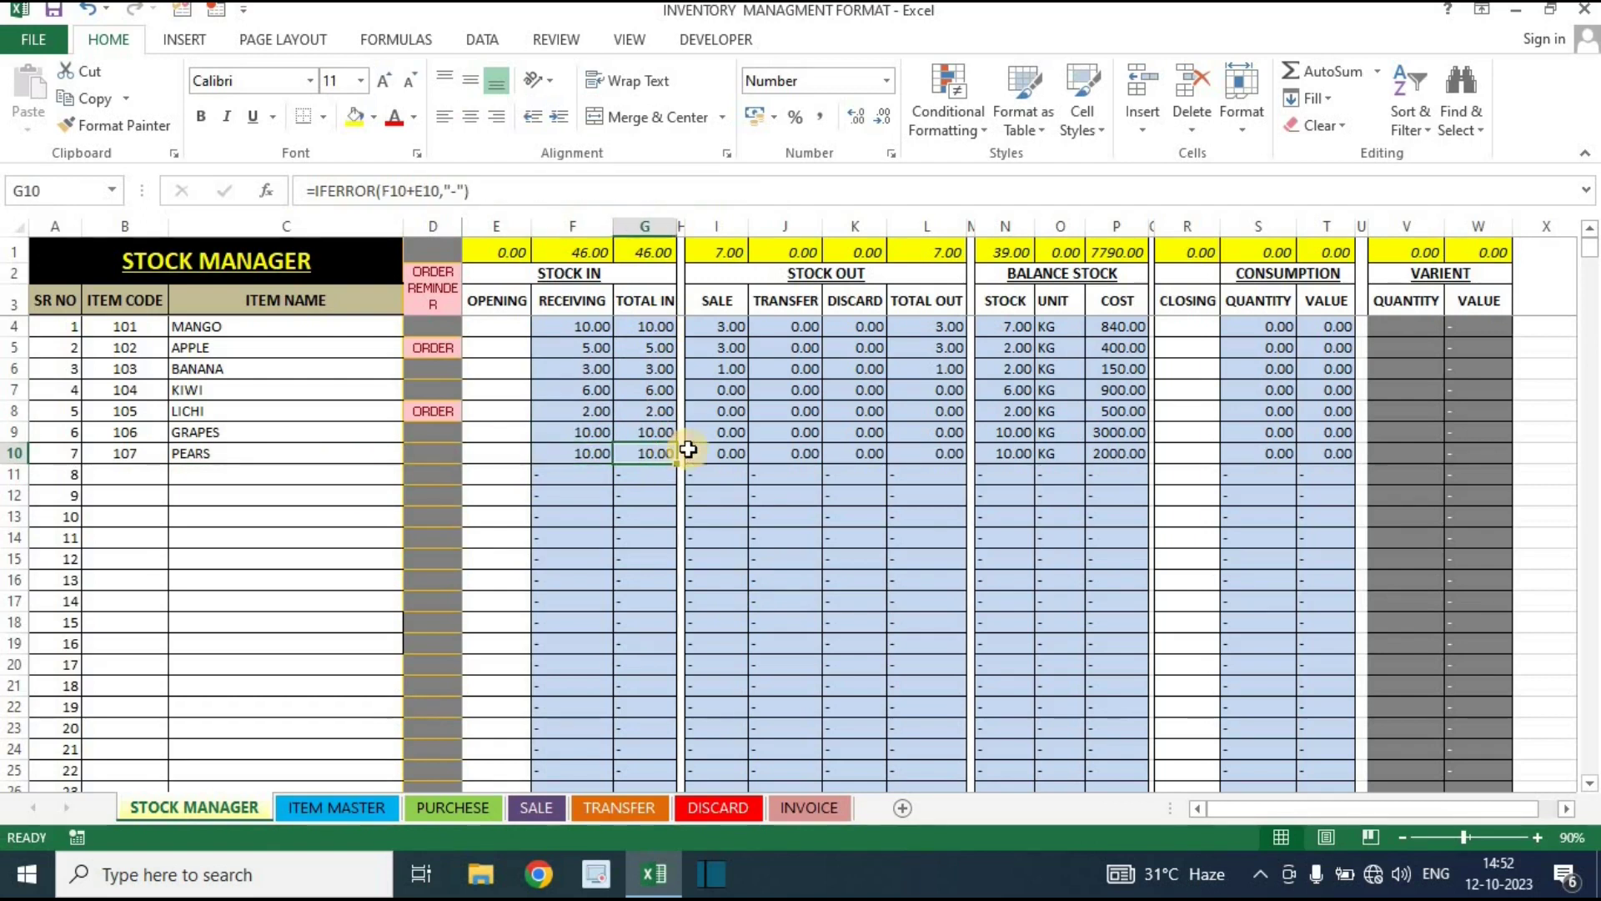
{"action": "left_click", "coordinate": [731, 328]}
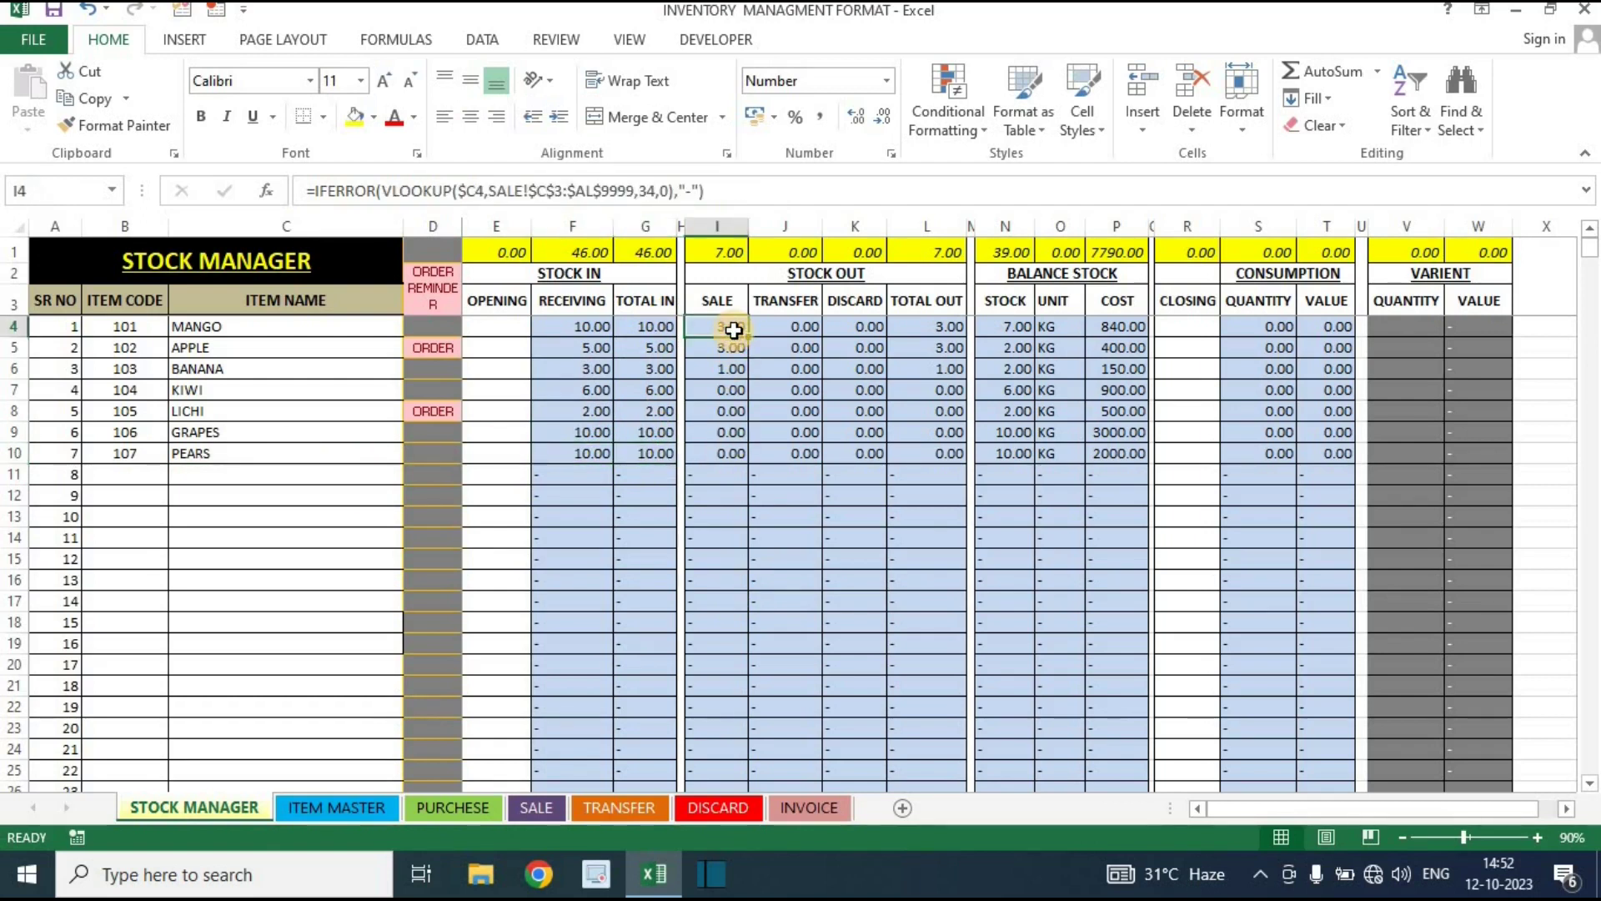
{"action": "left_click", "coordinate": [739, 349]}
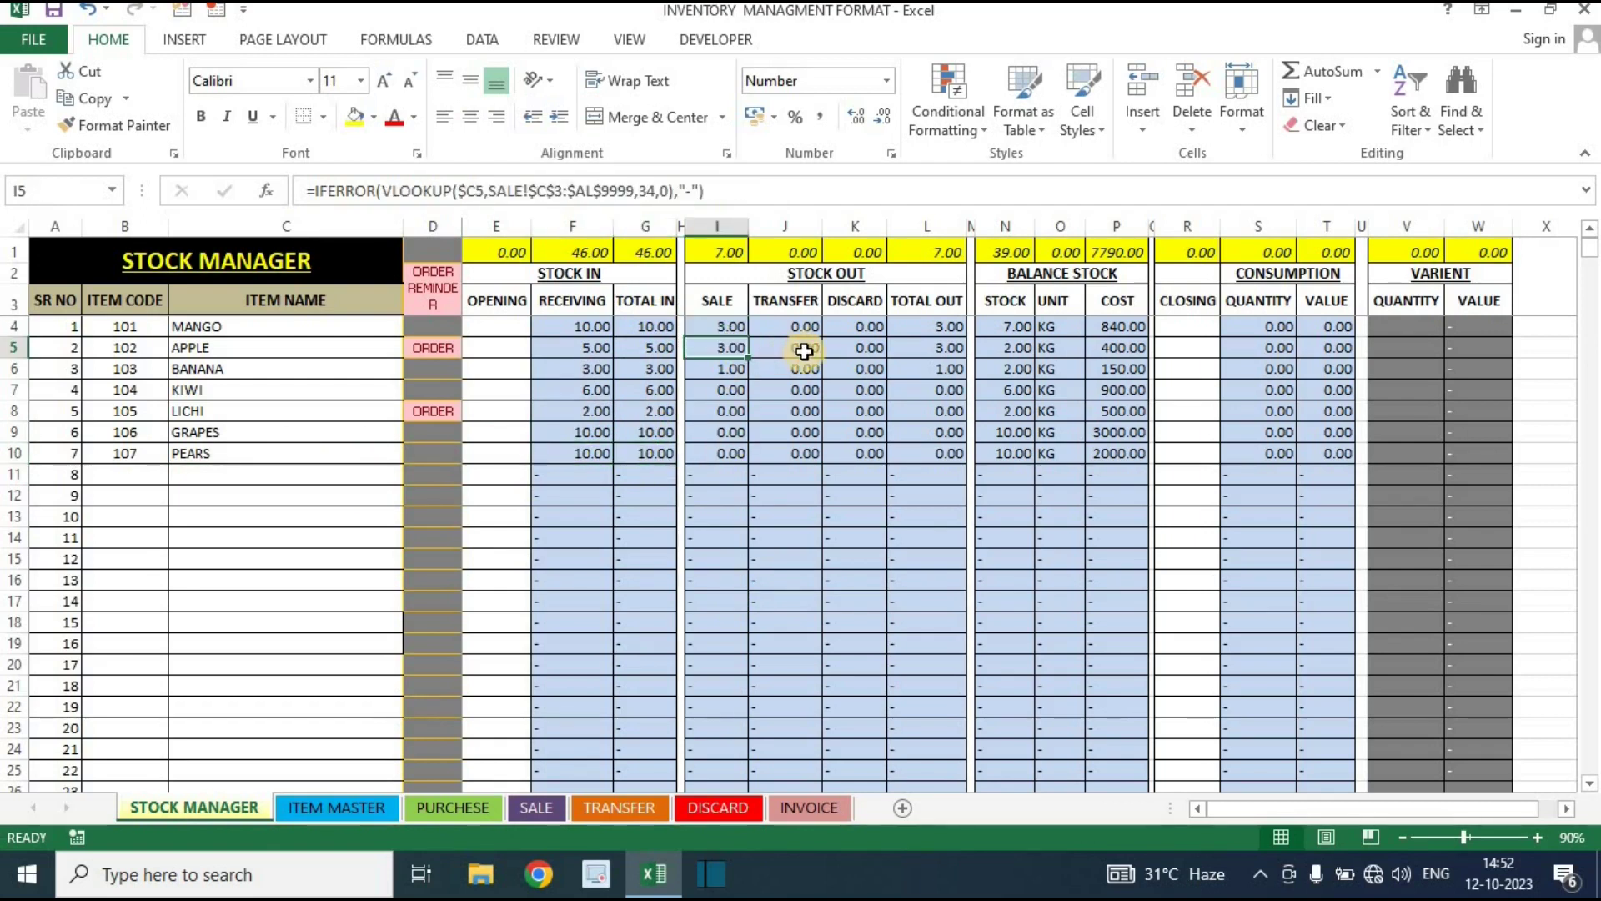
{"action": "left_click_drag", "start_coordinate": [1026, 277], "coordinate": [1010, 549]}
{"action": "left_click_drag", "start_coordinate": [992, 329], "coordinate": [1001, 475]}
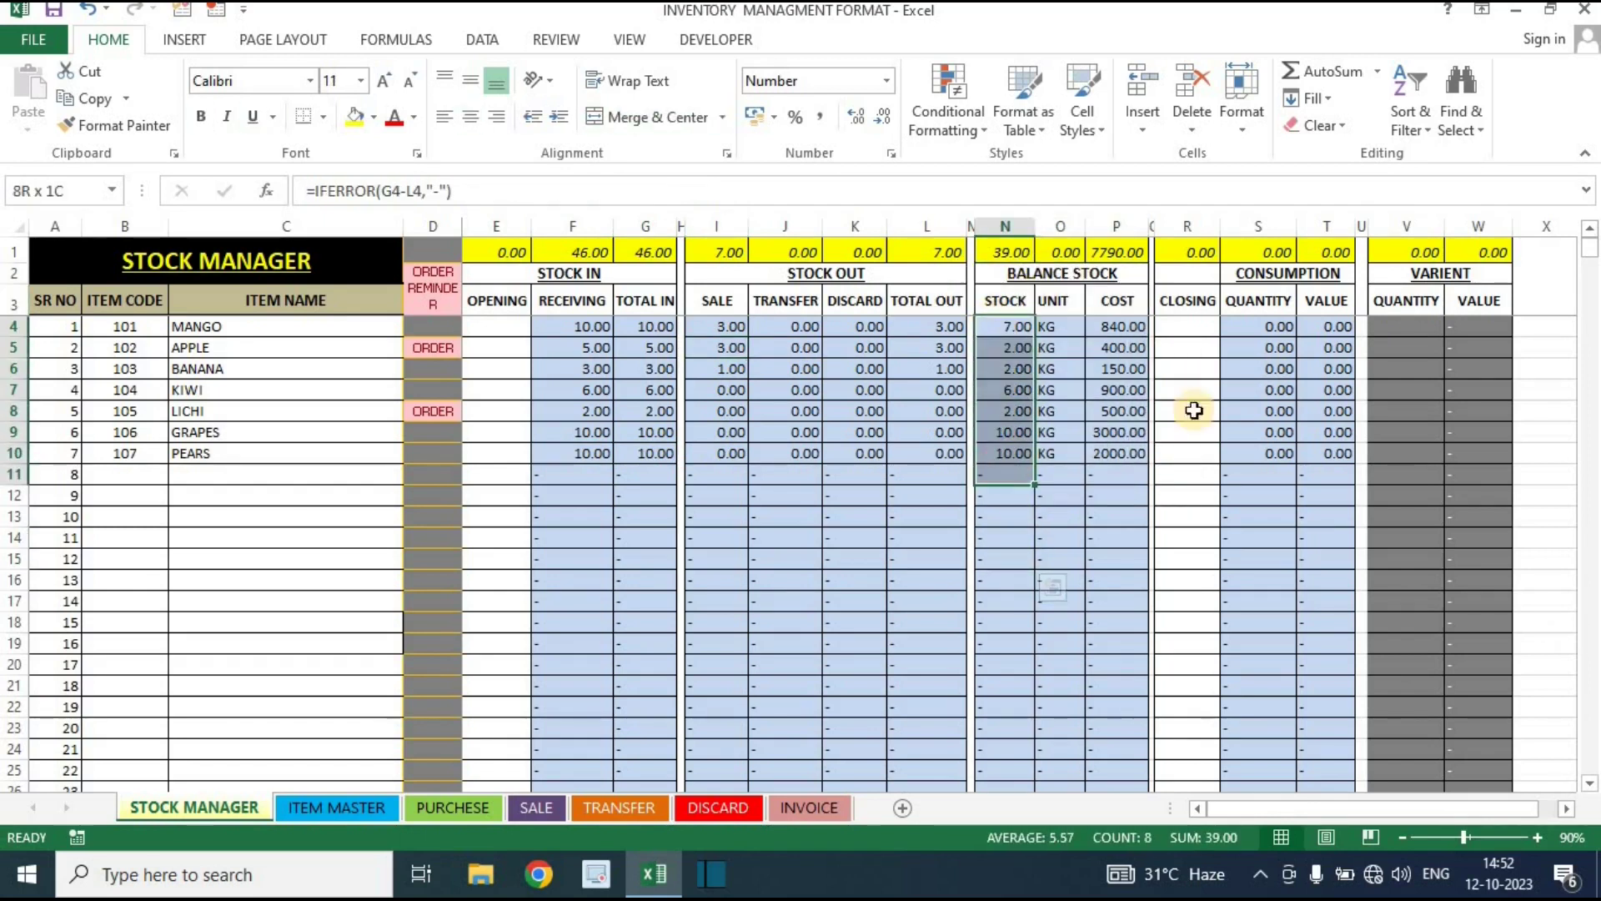
{"action": "left_click", "coordinate": [1199, 327]}
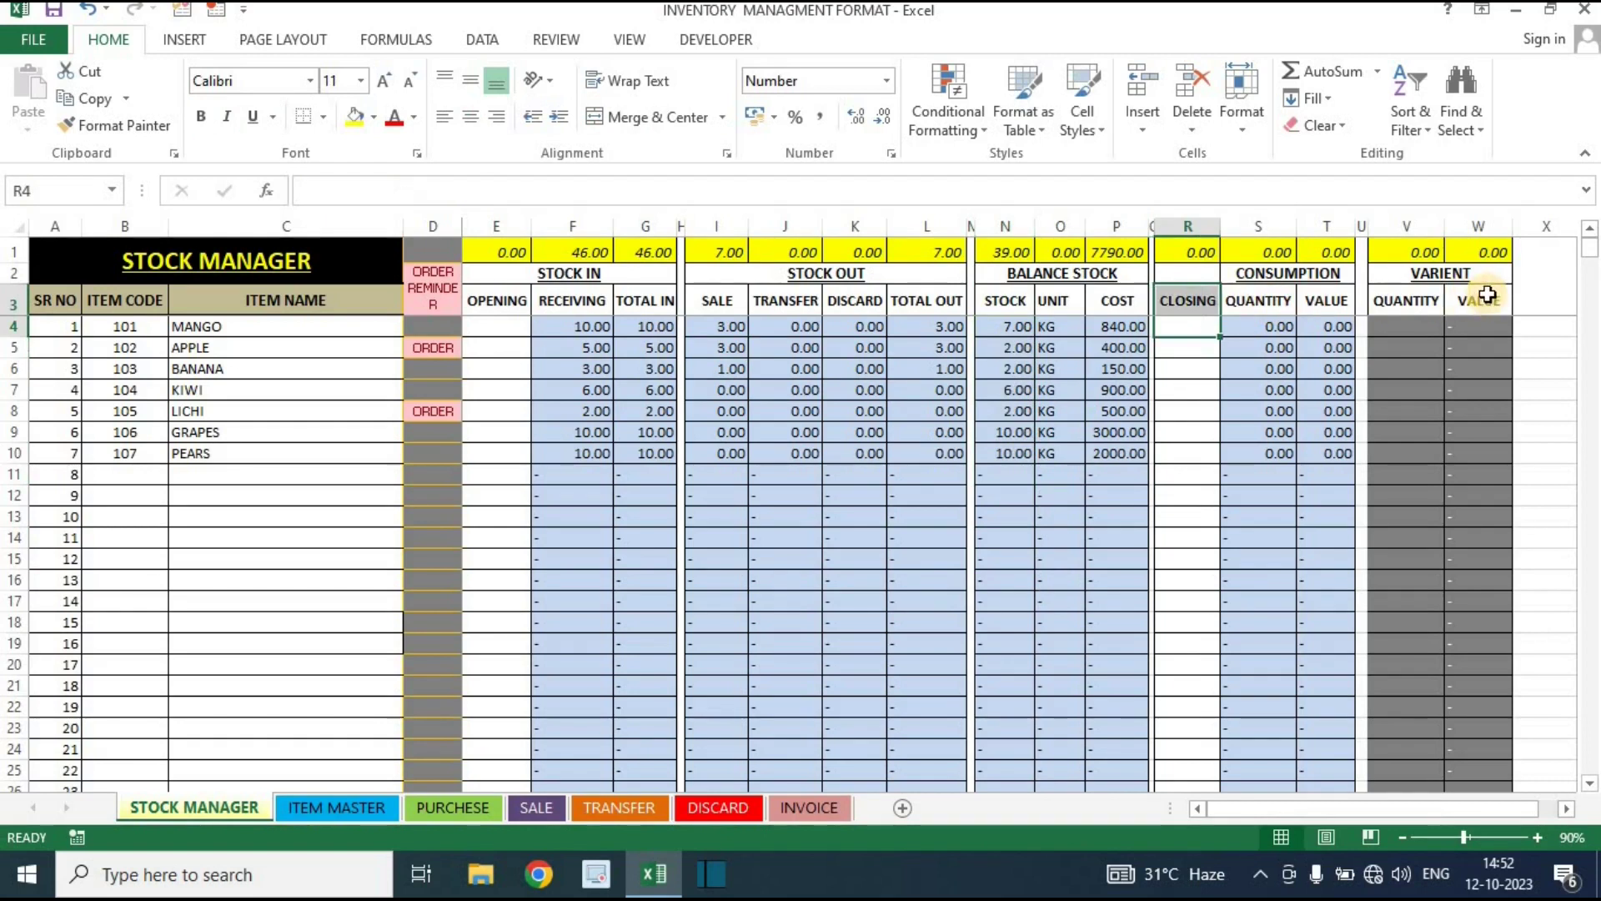
{"action": "left_click", "coordinate": [1196, 407]}
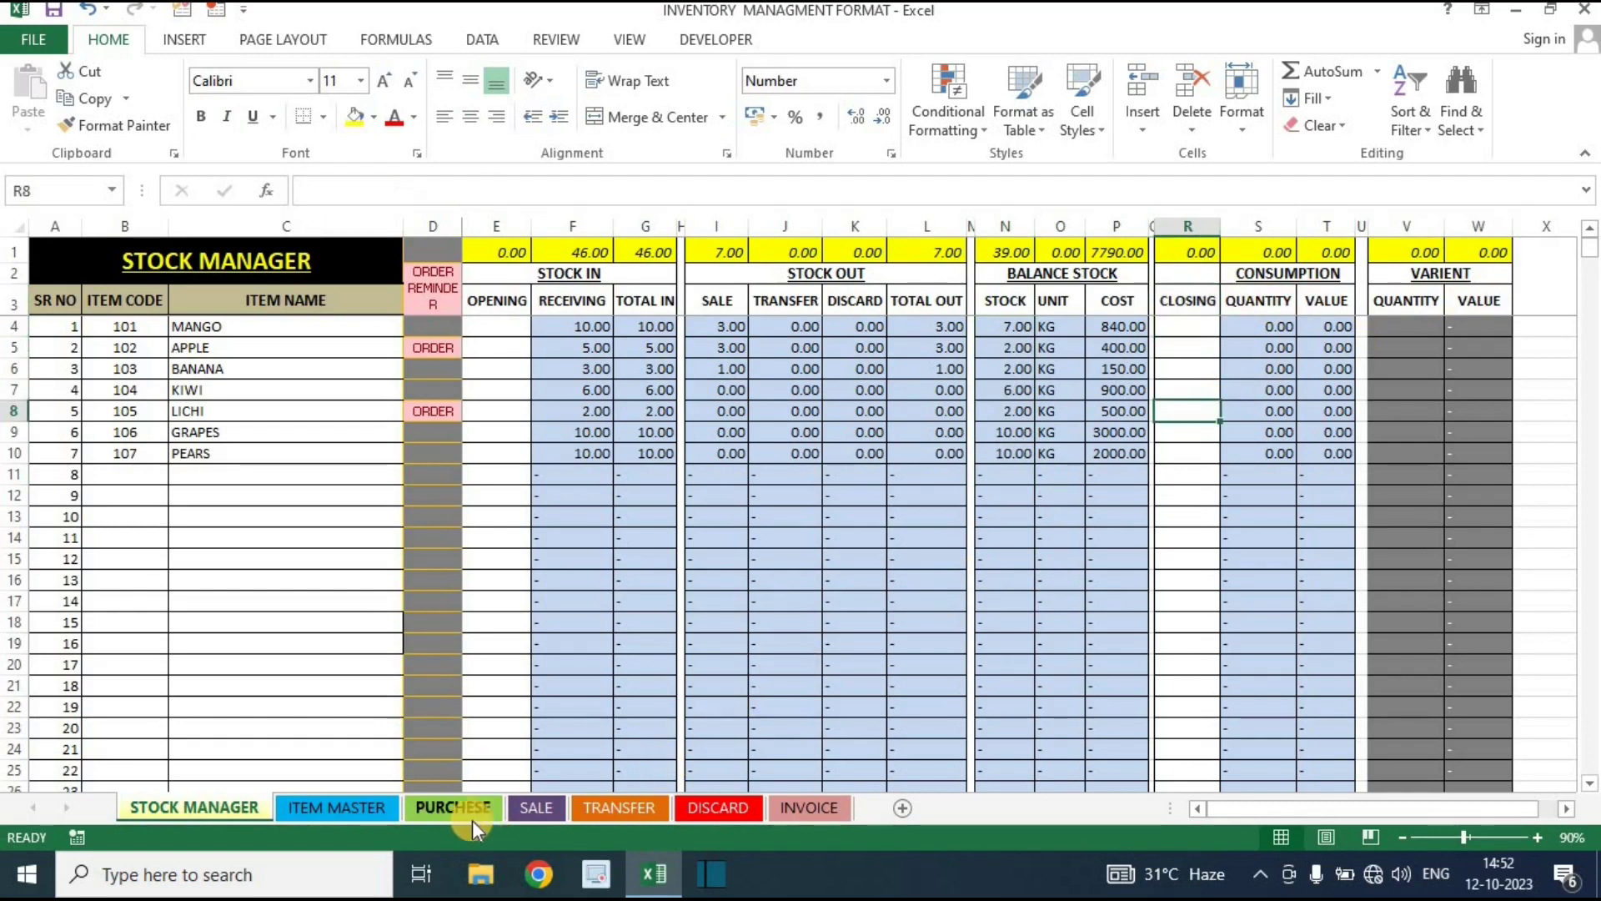
Look through the daily entry grids of the PURCHESE, SALE, TRANSFER and DISCARD sheets
{"action": "left_click", "coordinate": [493, 806]}
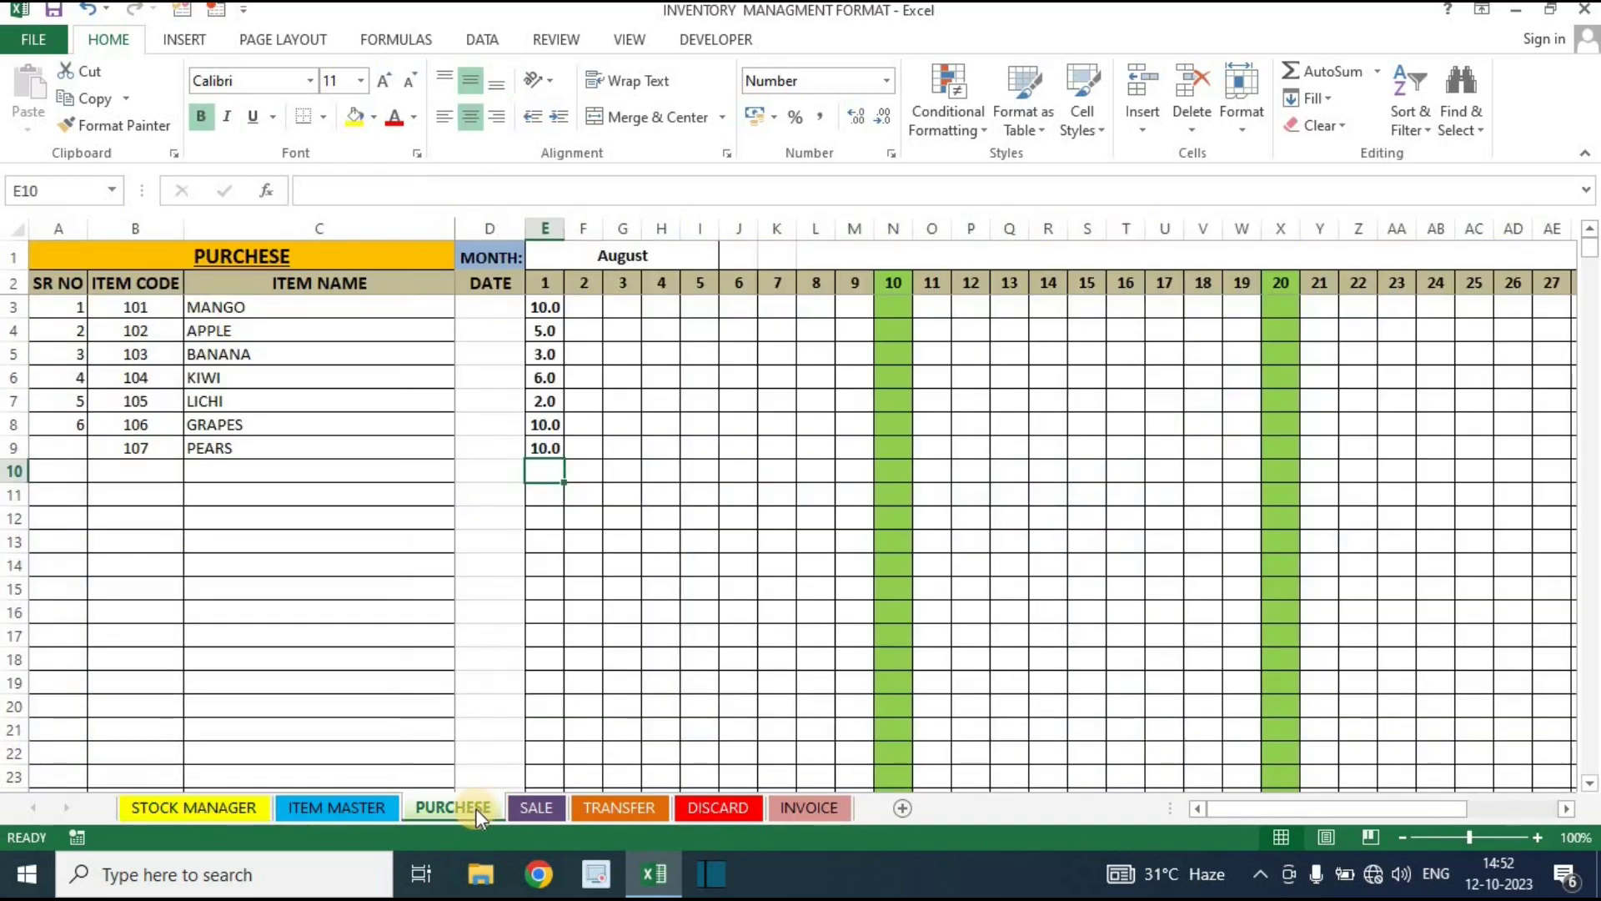
{"action": "left_click", "coordinate": [524, 803]}
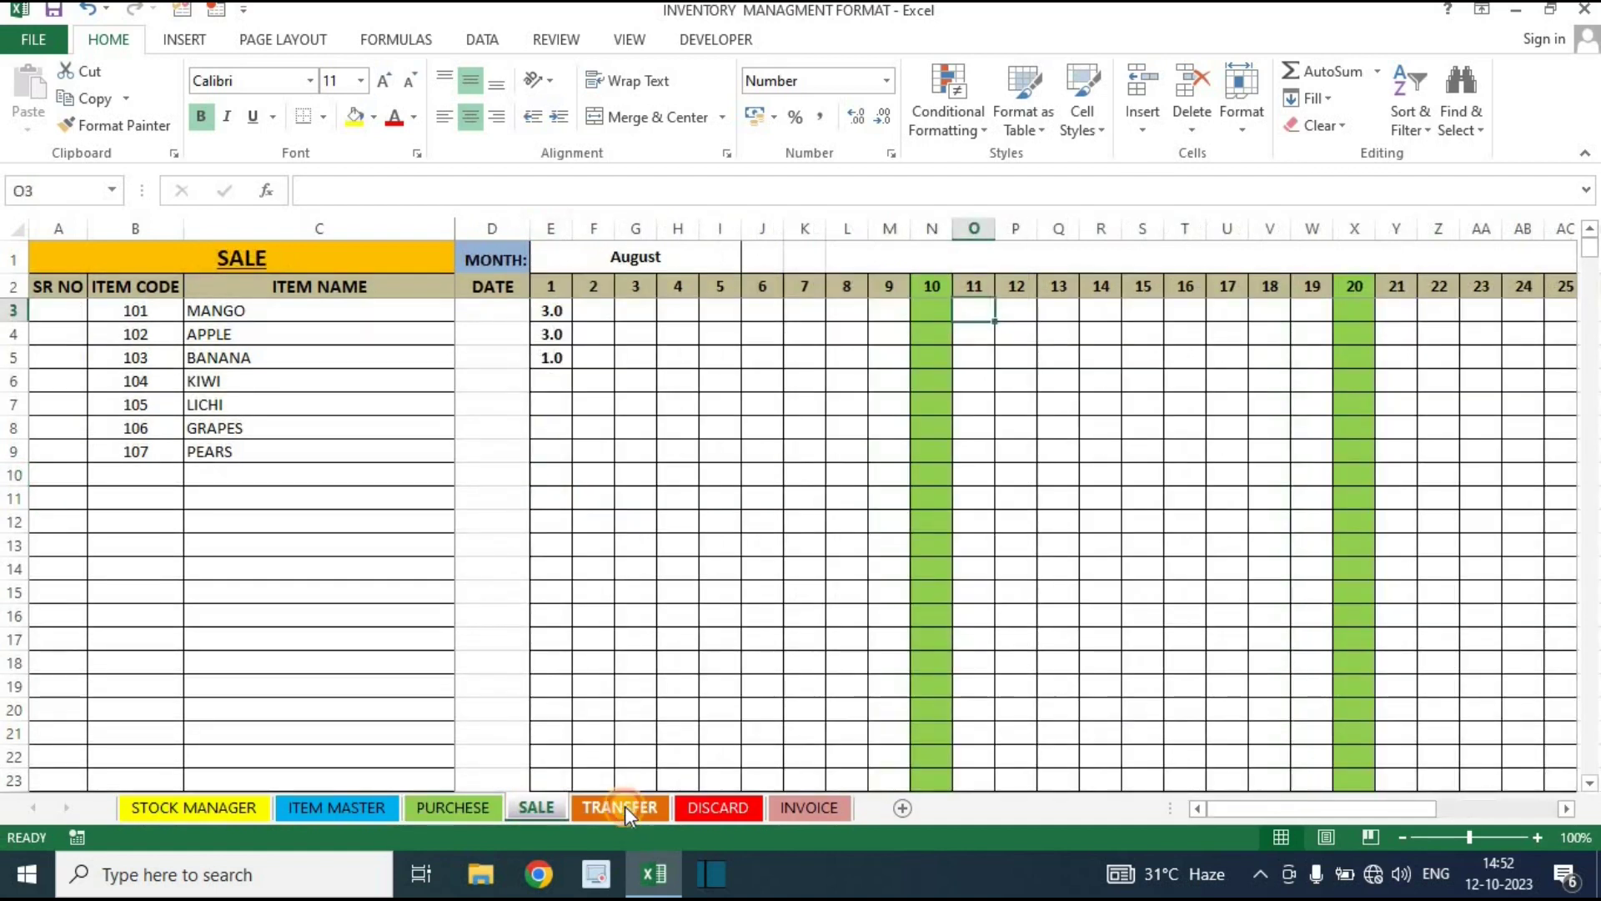
{"action": "left_click", "coordinate": [624, 805]}
{"action": "left_click_drag", "start_coordinate": [1278, 812], "coordinate": [1179, 812]}
{"action": "left_click", "coordinate": [863, 674]}
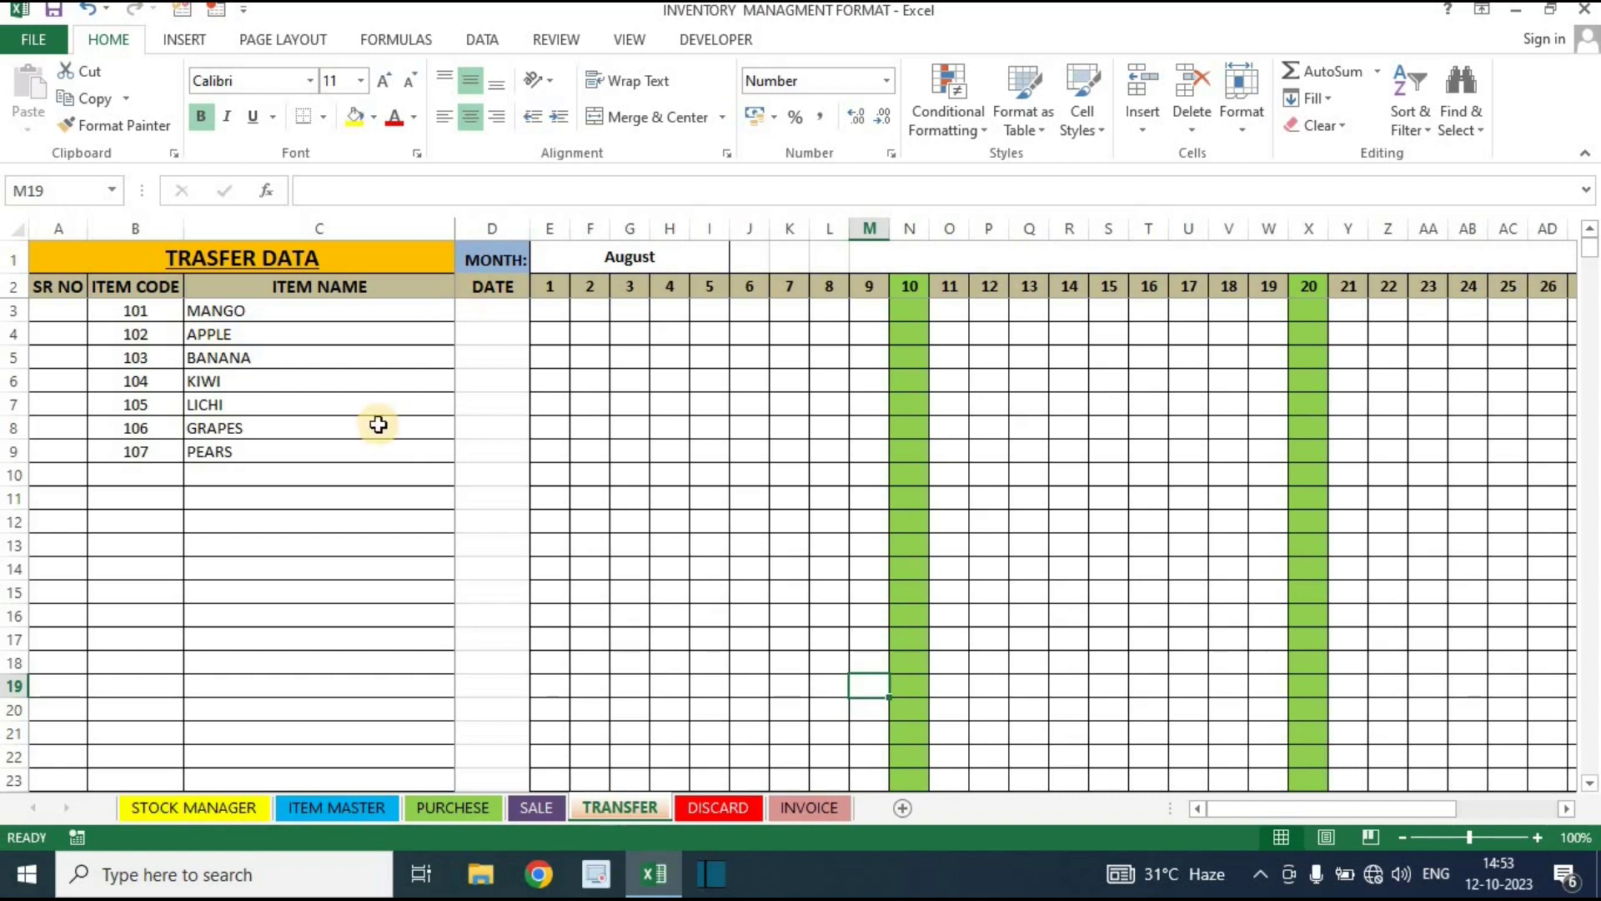
{"action": "left_click", "coordinate": [563, 567]}
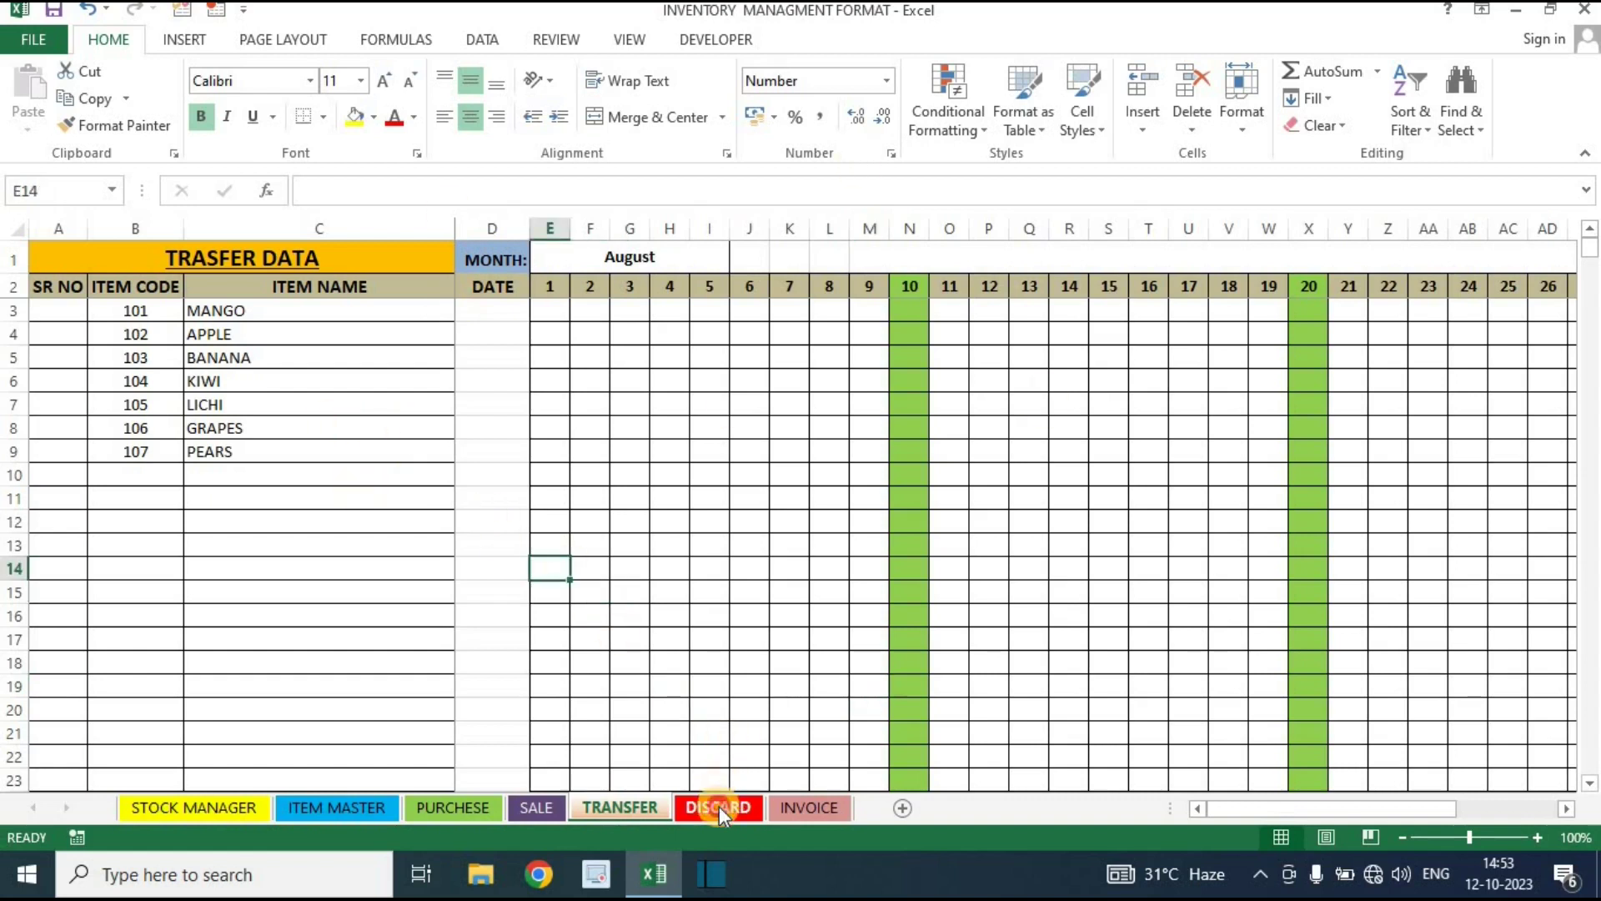
{"action": "left_click", "coordinate": [719, 806]}
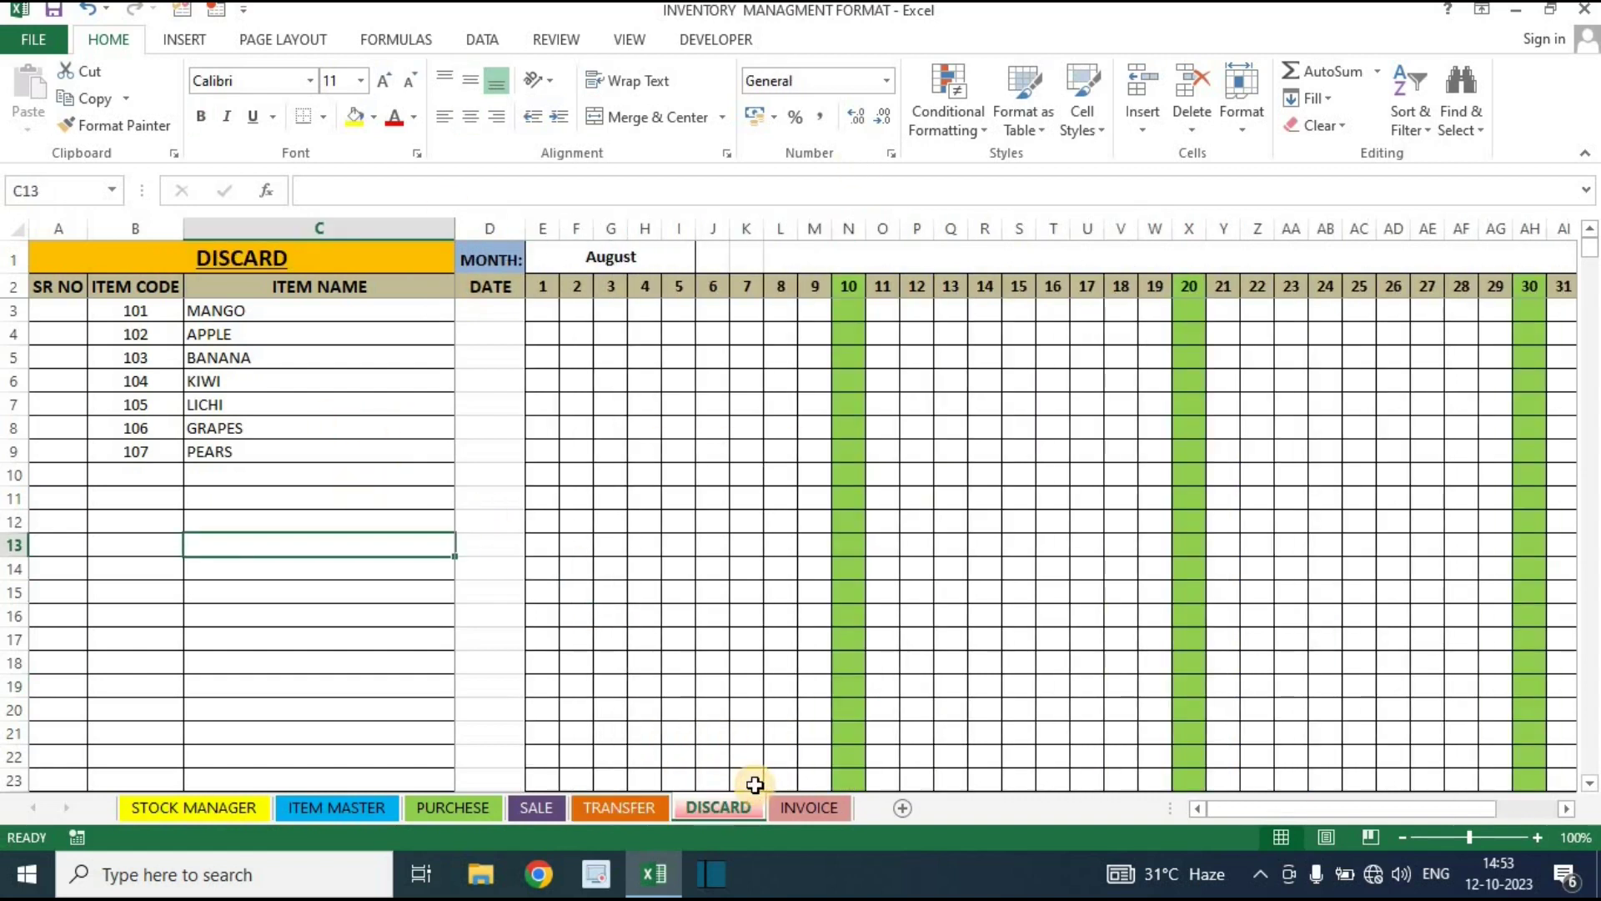
Return to STOCK MANAGER and examine its CLOSING and CONSUMPTION columns
{"action": "left_click", "coordinate": [229, 809]}
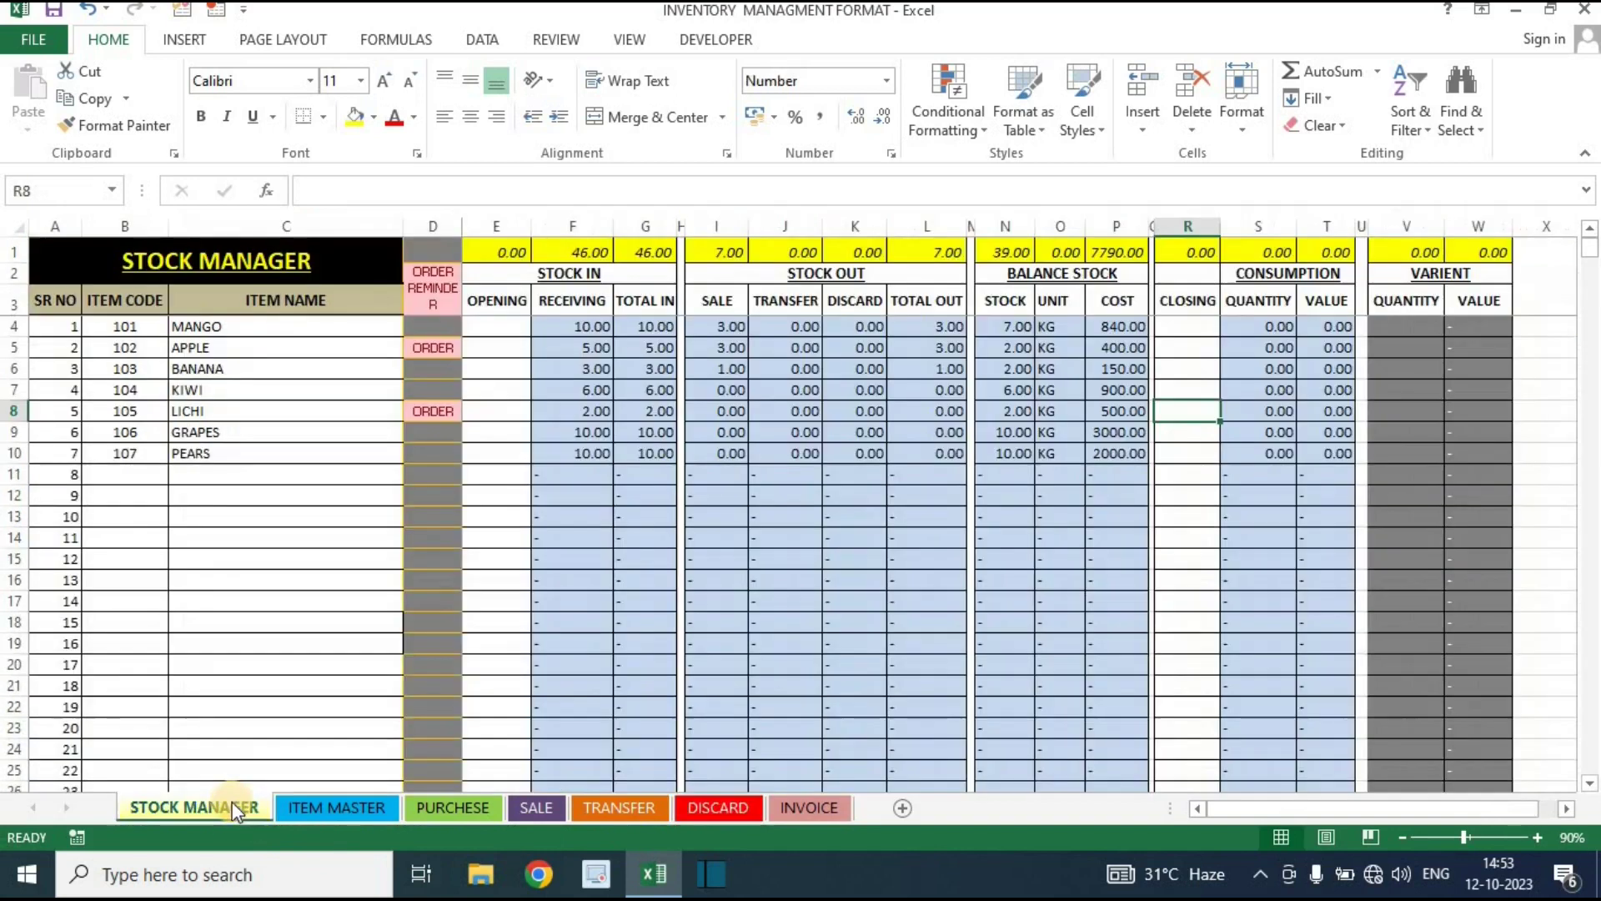
{"action": "left_click", "coordinate": [1241, 663]}
{"action": "left_click_drag", "start_coordinate": [1199, 296], "coordinate": [1294, 675]}
{"action": "left_click", "coordinate": [1188, 495]}
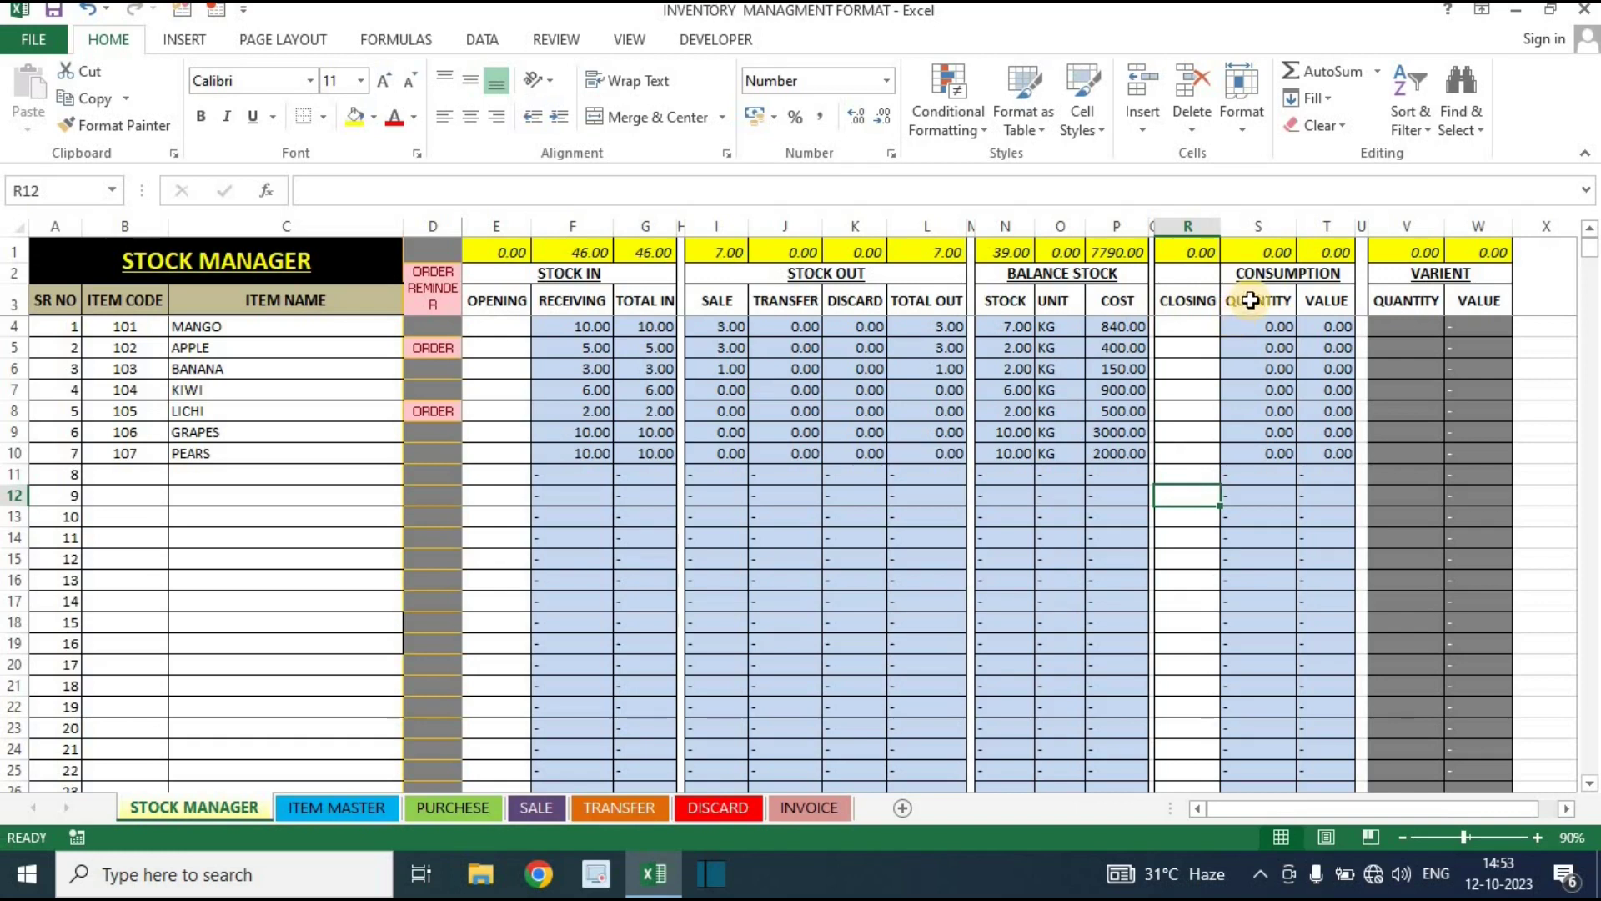
Enter 3 as the day 2 transfer of MANGO on the TRANSFER sheet and check its TRANSFER figure in STOCK MANAGER
{"action": "left_click_drag", "start_coordinate": [1193, 271], "coordinate": [1190, 546]}
{"action": "left_click", "coordinate": [1189, 557]}
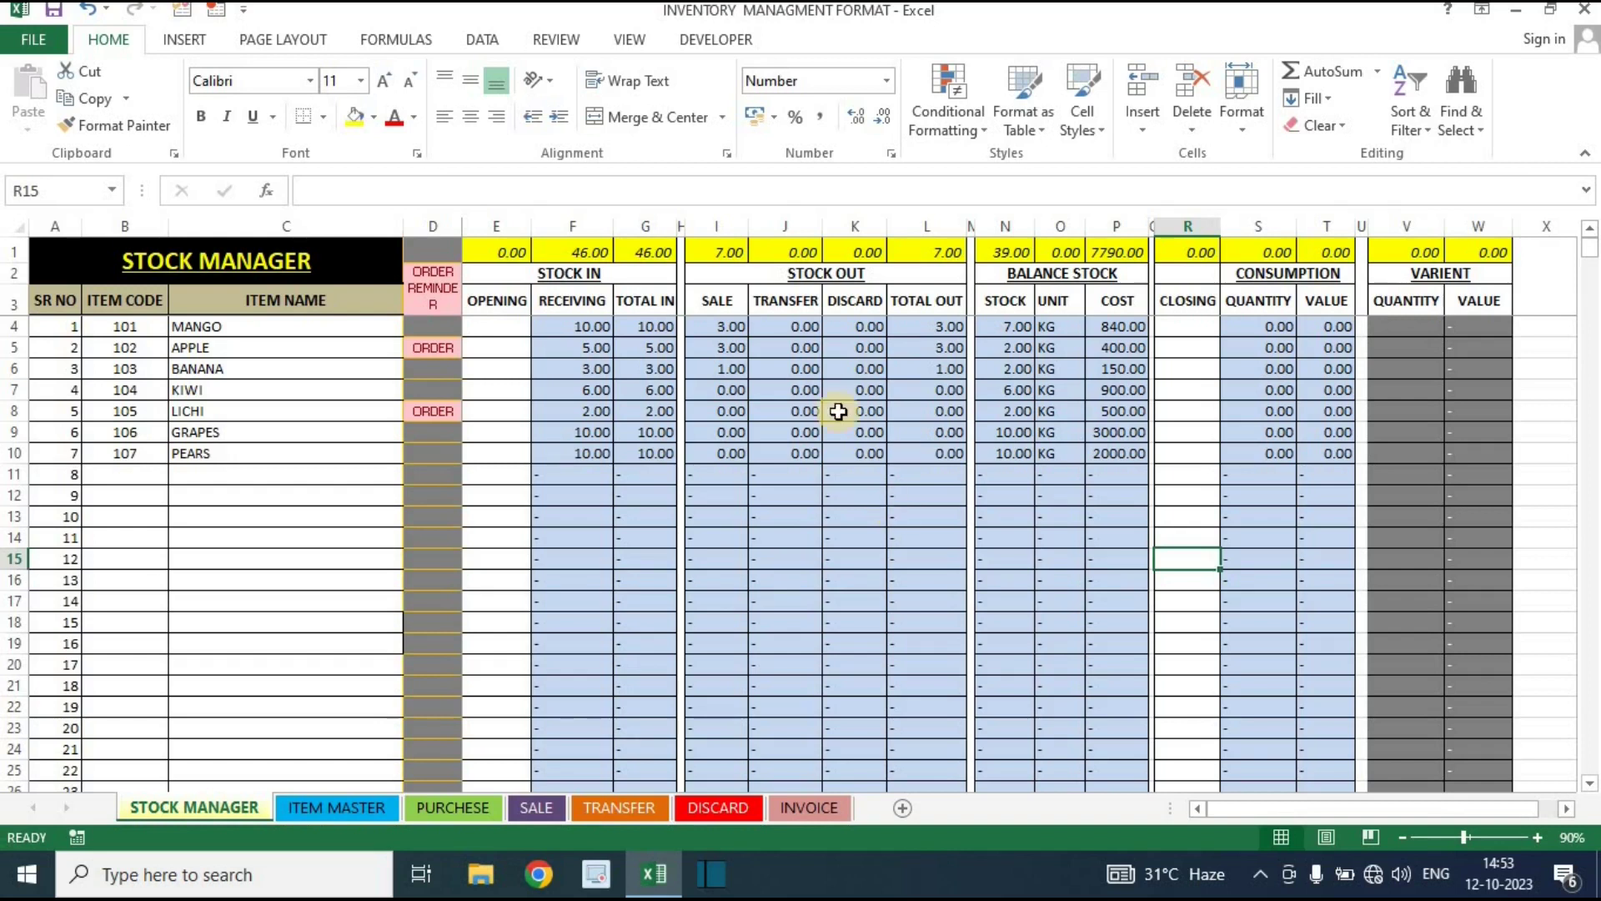
{"action": "left_click", "coordinate": [620, 808]}
{"action": "left_click", "coordinate": [593, 311]}
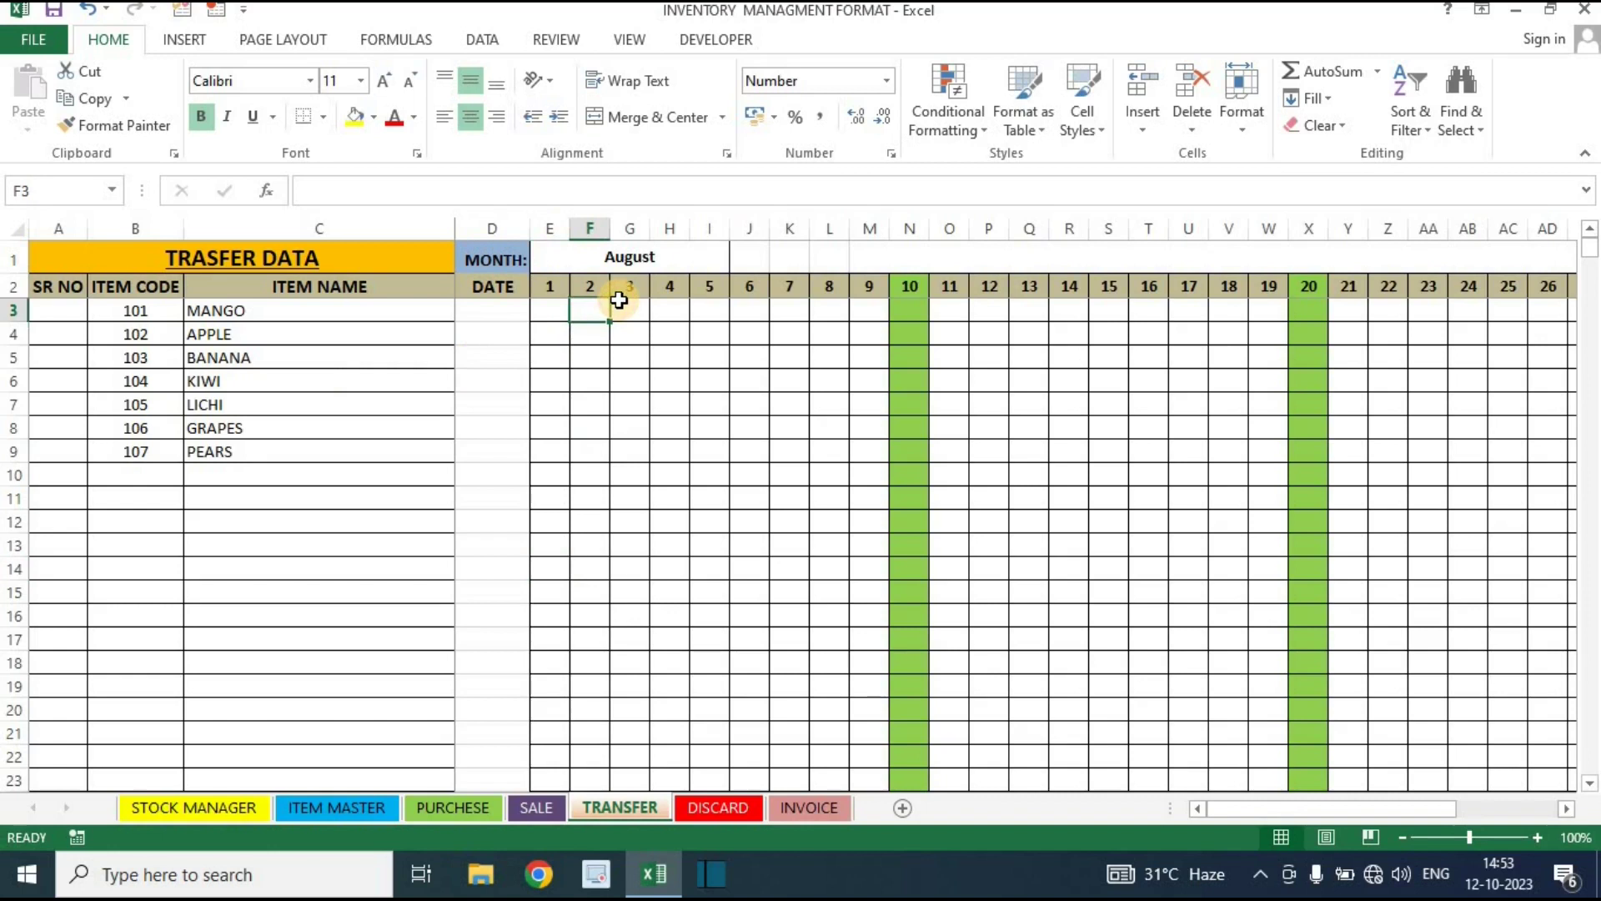
{"action": "type", "text": "3"}
{"action": "key", "text": "Return"}
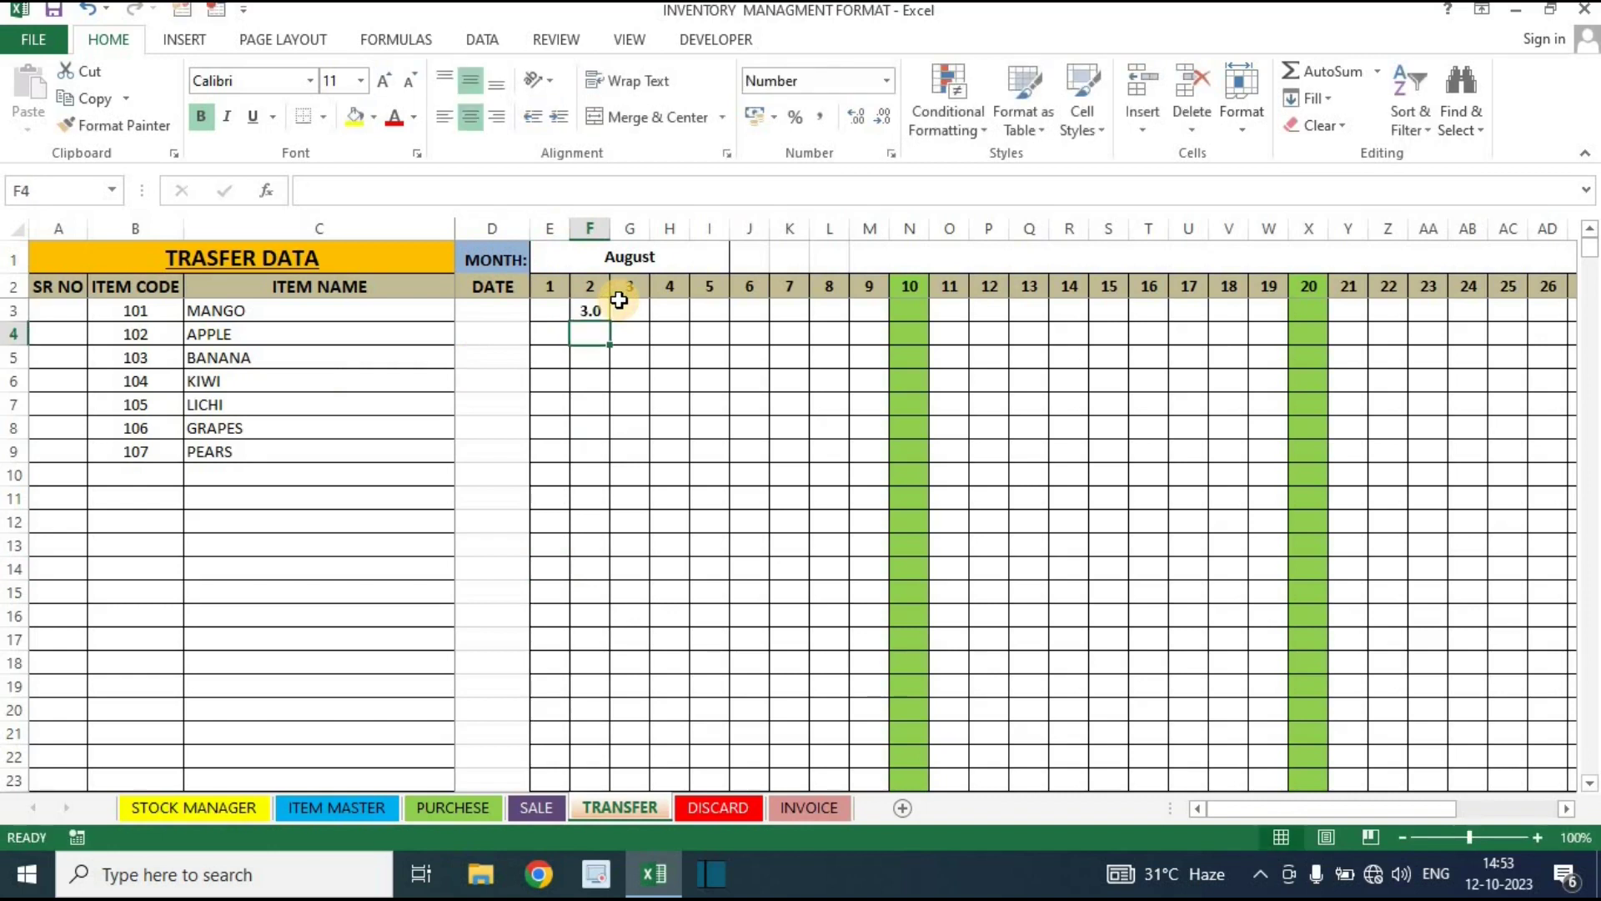
{"action": "key", "text": "ctrl+Page_Up"}
{"action": "key", "text": "ctrl+Page_Up"}
{"action": "key", "text": "ctrl+Page_Up"}
{"action": "key", "text": "ctrl+Page_Up"}
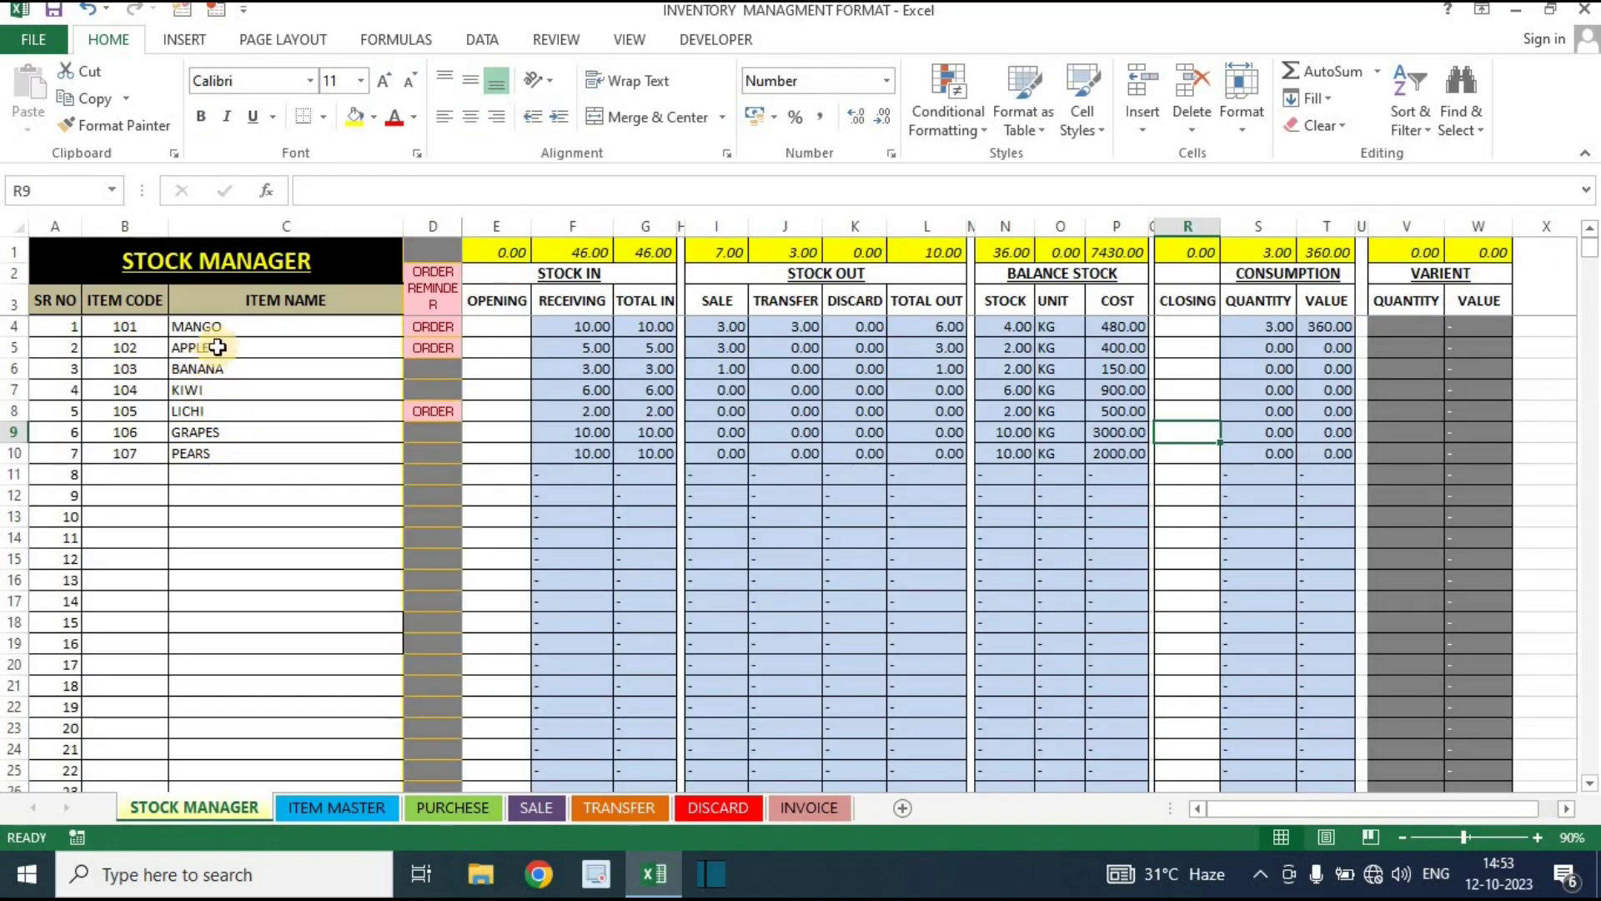
{"action": "left_click", "coordinate": [803, 326]}
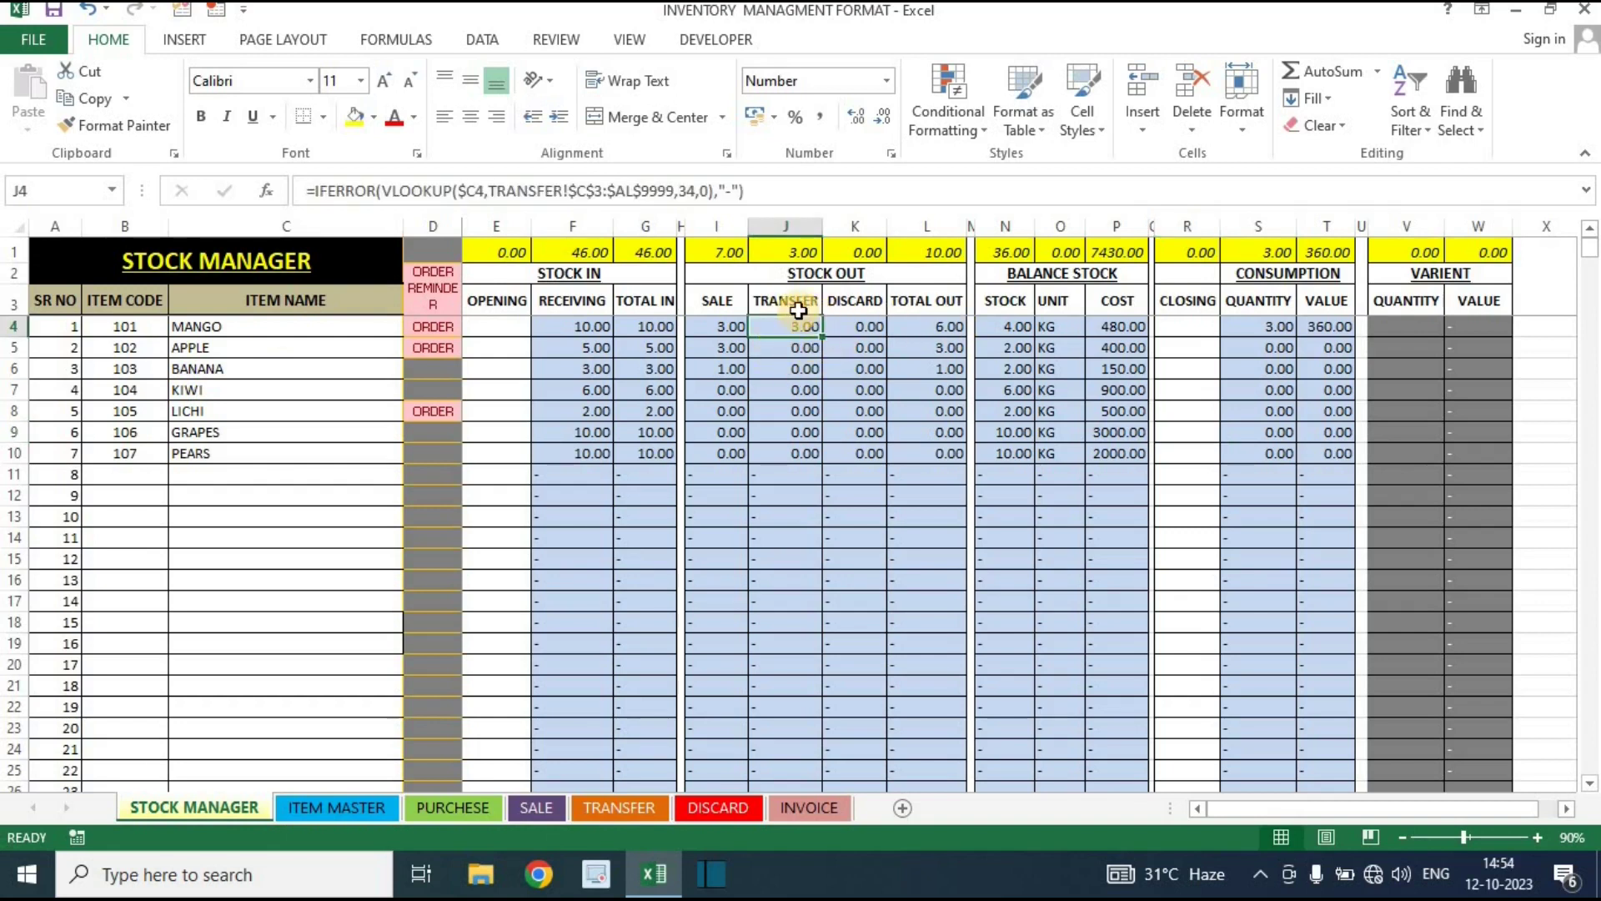
Enter 1 as the CLOSING quantity of MANGO in STOCK MANAGER
{"action": "left_click", "coordinate": [1187, 323]}
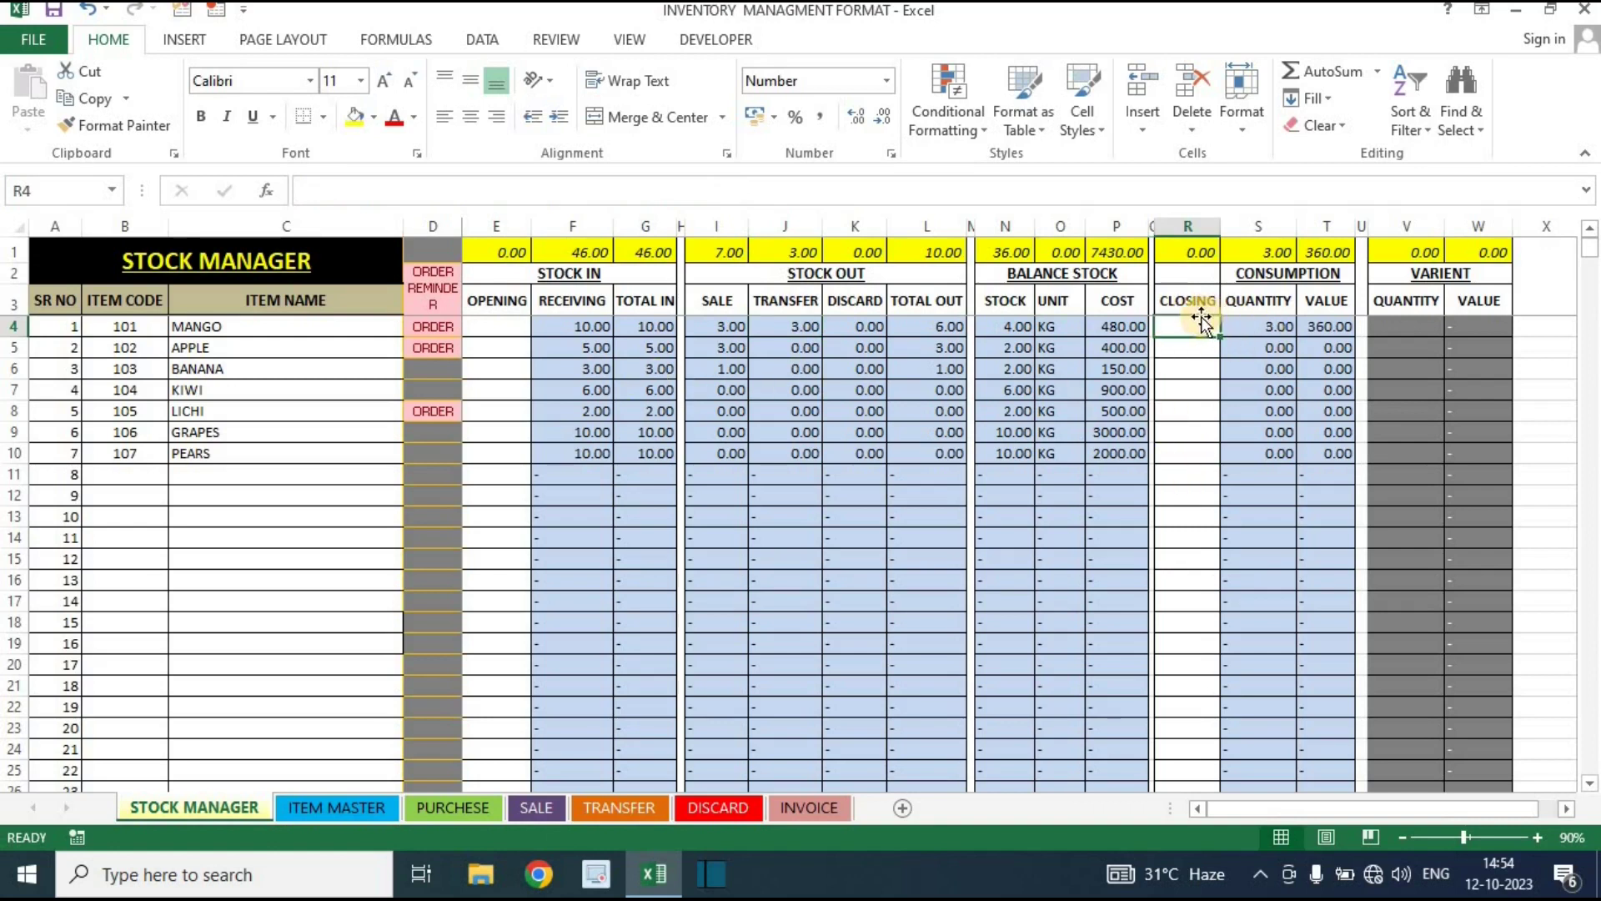
{"action": "type", "text": "1"}
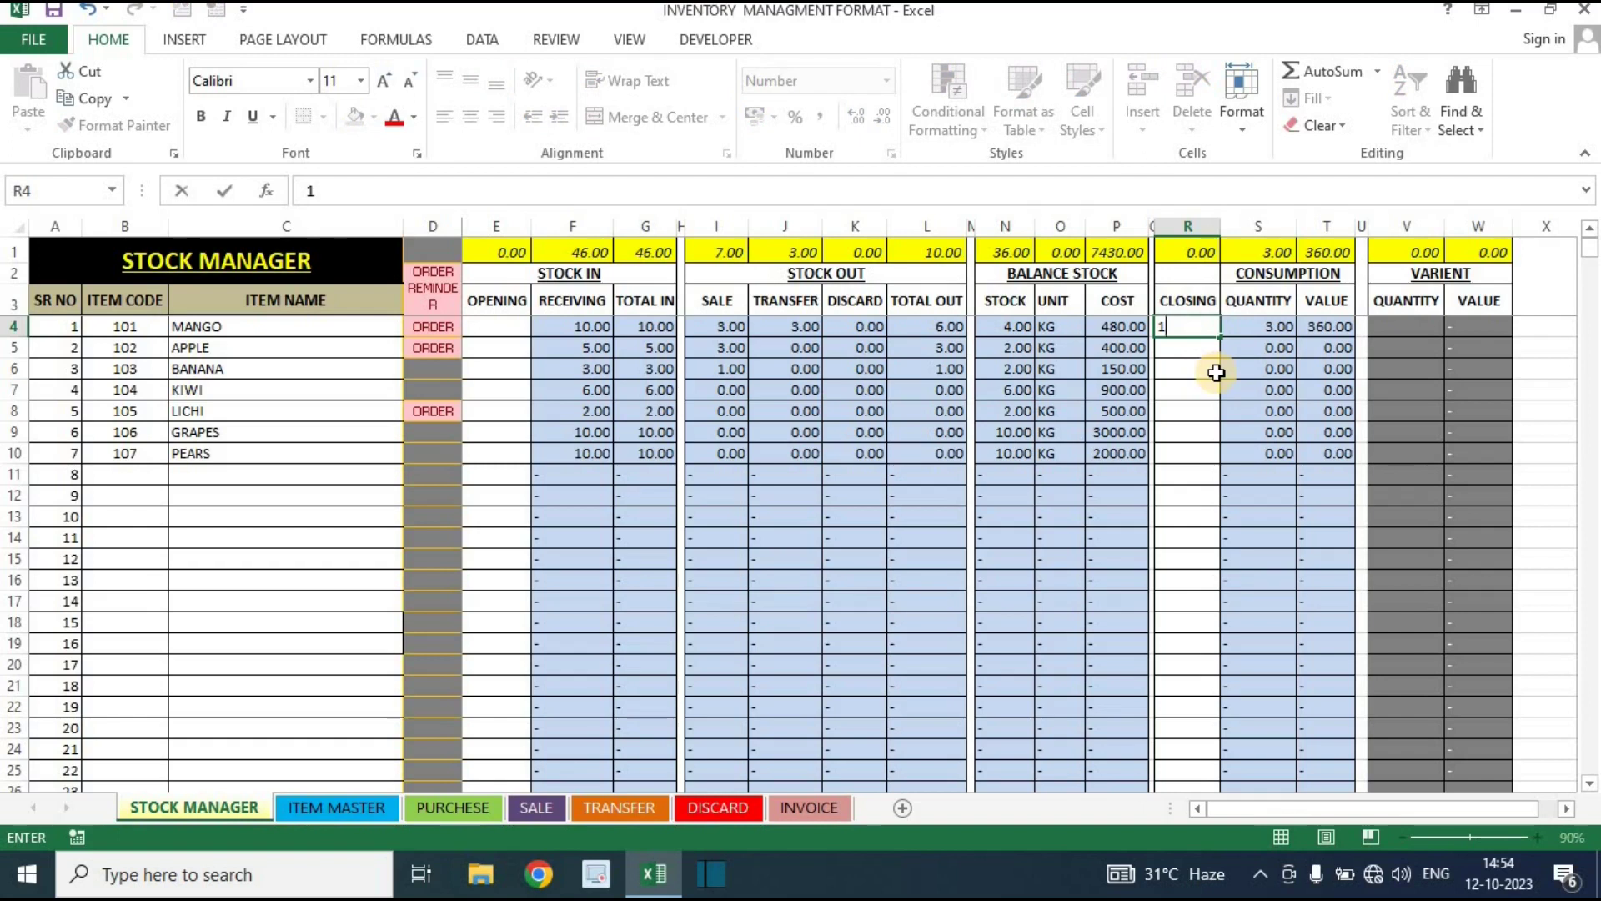
{"action": "key", "text": "Return"}
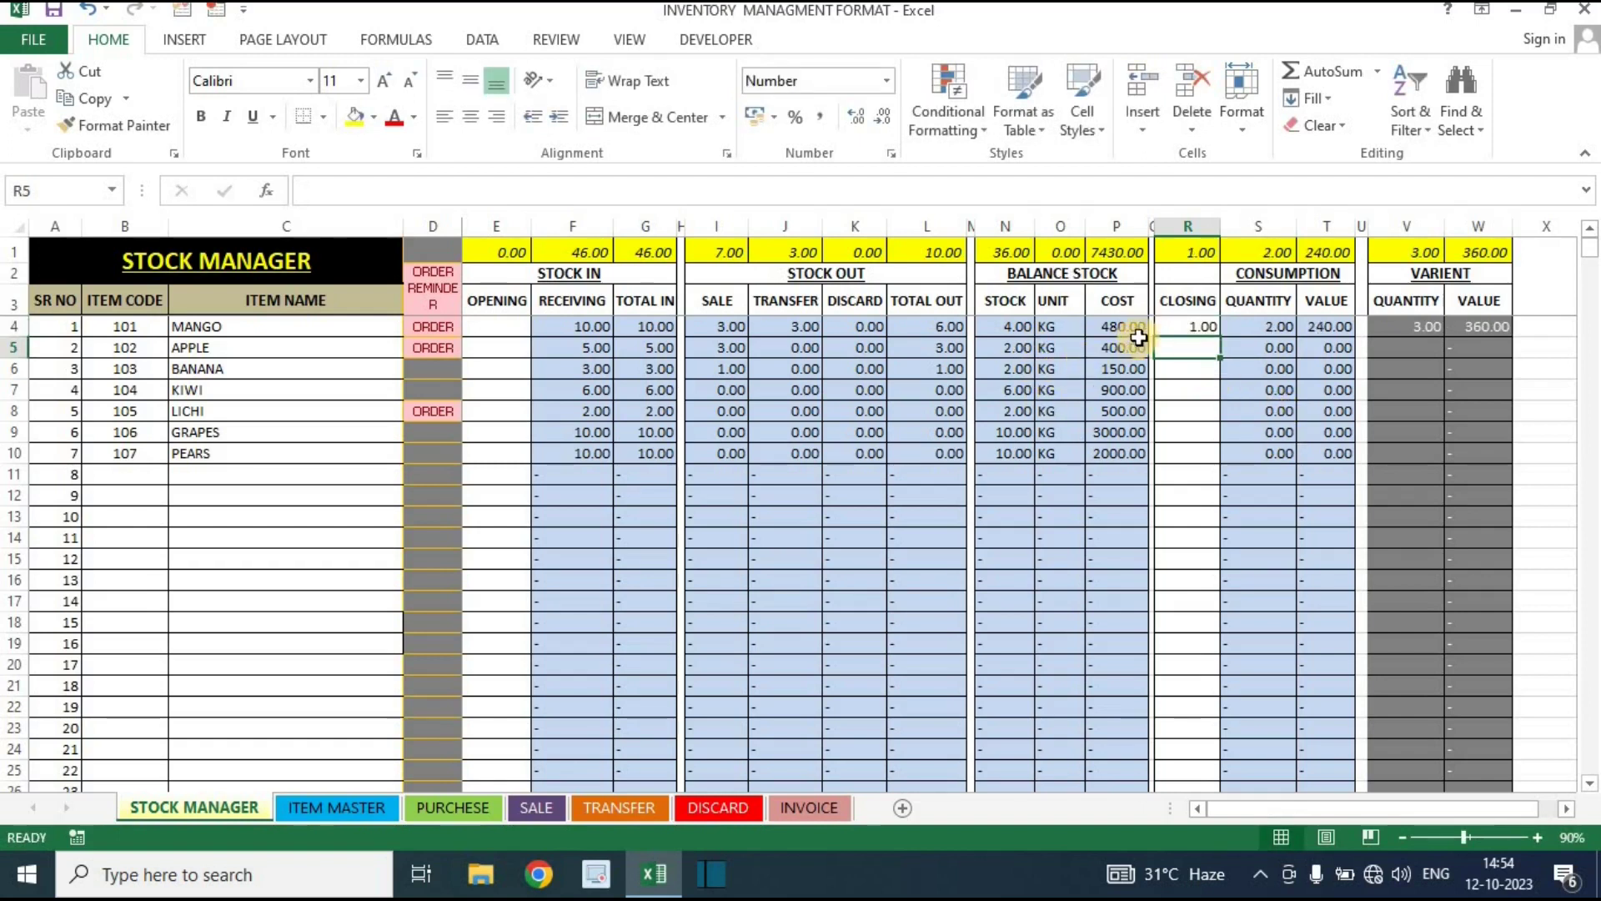
Examine how the CONSUMPTION quantity of MANGO relates to its TRANSFER and CLOSING quantities
{"action": "left_click_drag", "start_coordinate": [1190, 326], "coordinate": [1187, 447]}
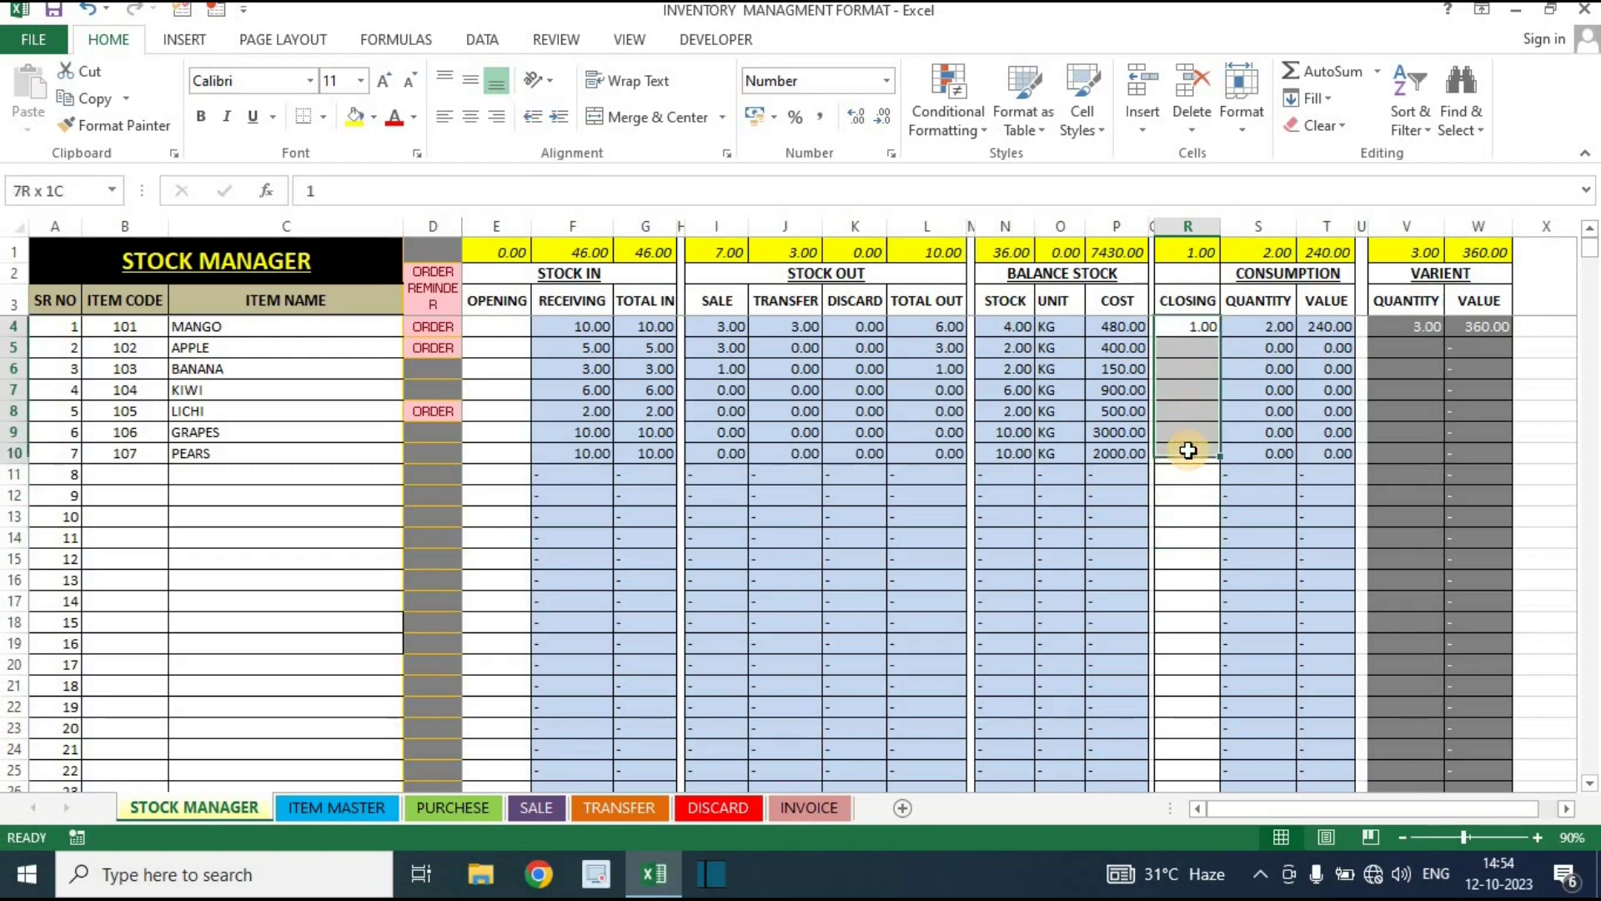
{"action": "left_click", "coordinate": [1180, 536]}
{"action": "left_click_drag", "start_coordinate": [1190, 326], "coordinate": [1176, 655]}
{"action": "left_click", "coordinate": [1188, 390]}
{"action": "left_click_drag", "start_coordinate": [1284, 318], "coordinate": [1247, 527]}
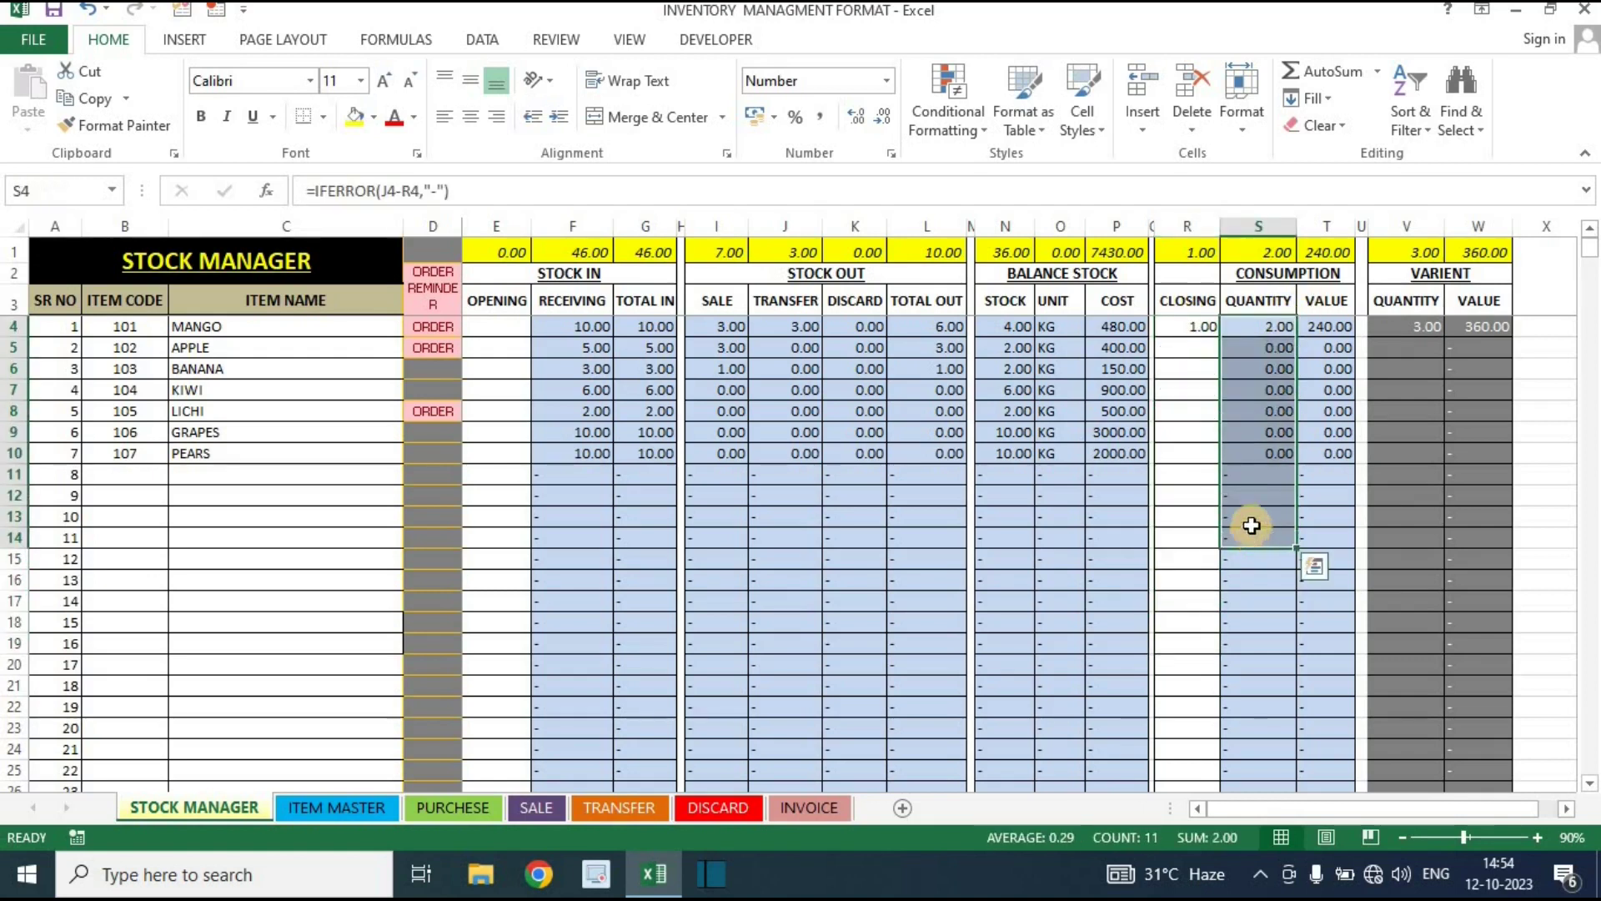
{"action": "left_click", "coordinate": [1183, 393]}
{"action": "left_click", "coordinate": [767, 332]}
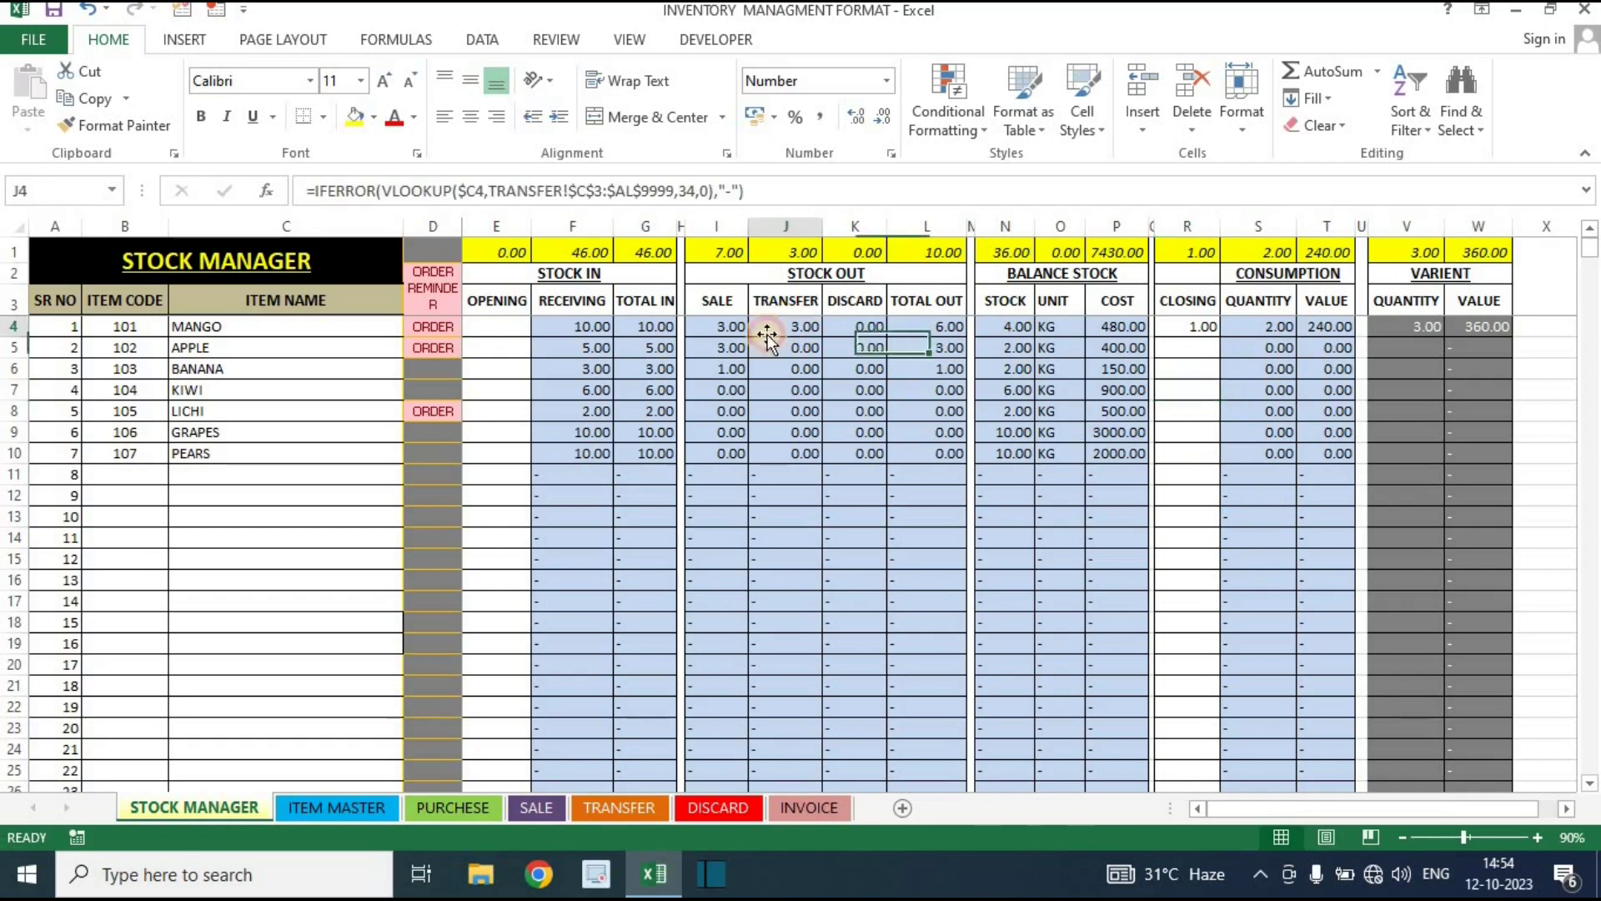
{"action": "left_click", "coordinate": [1191, 326]}
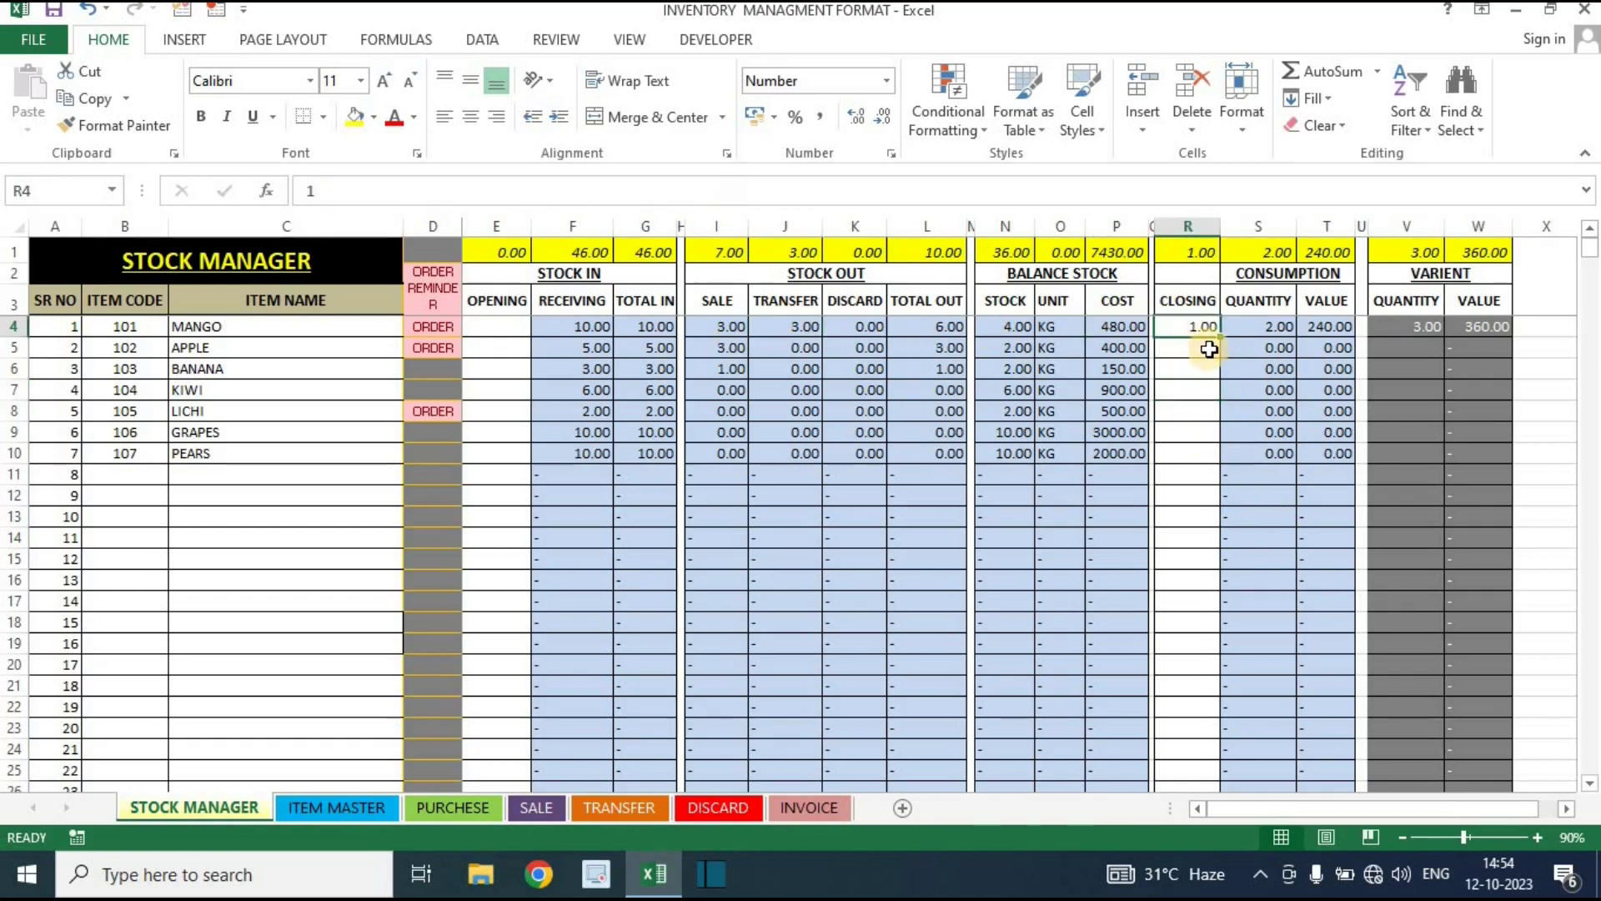
{"action": "left_click", "coordinate": [1261, 326]}
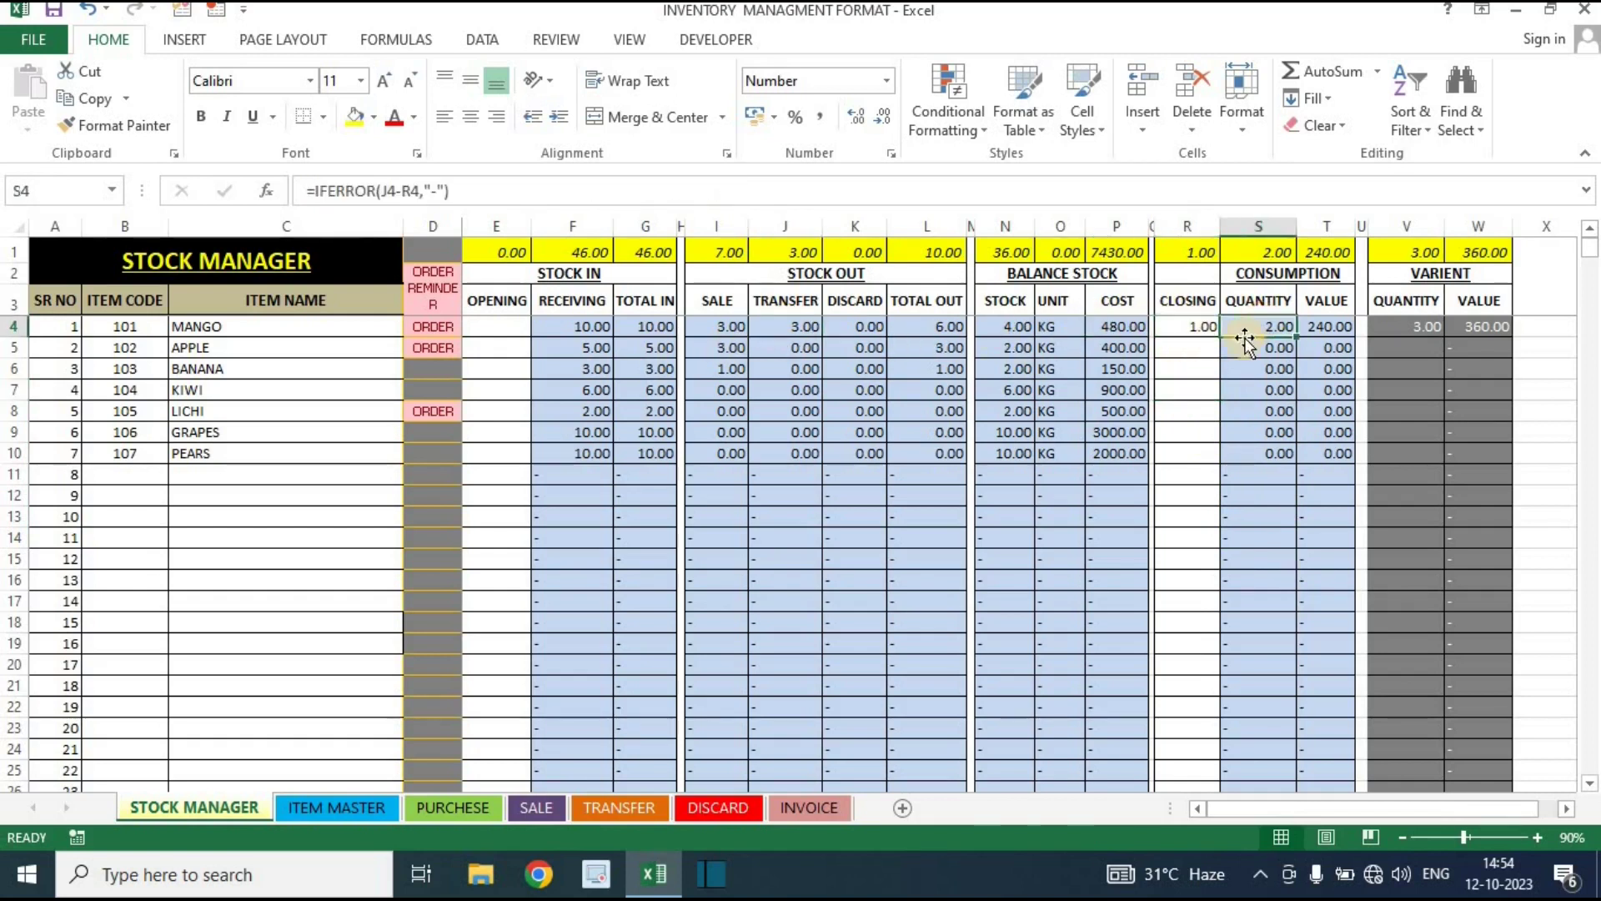
Examine the CONSUMPTION VALUE formula of MANGO and the totals above the CONSUMPTION QUANTITY and VALUE columns
{"action": "left_click", "coordinate": [1188, 373]}
{"action": "left_click", "coordinate": [1339, 325]}
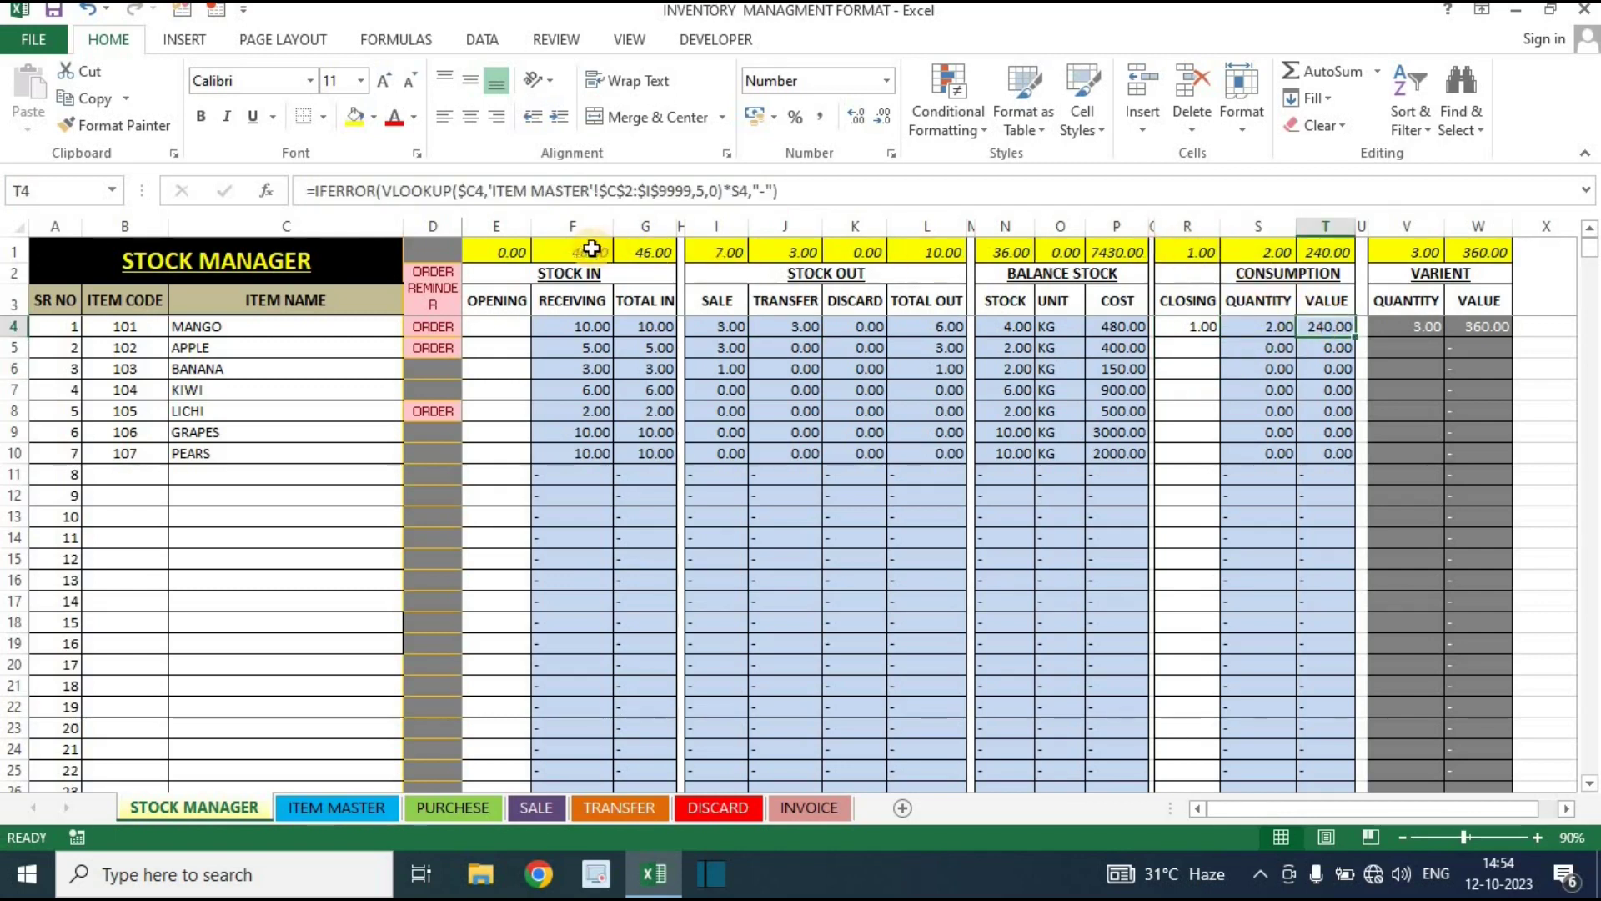
{"action": "left_click_drag", "start_coordinate": [1273, 325], "coordinate": [1276, 560]}
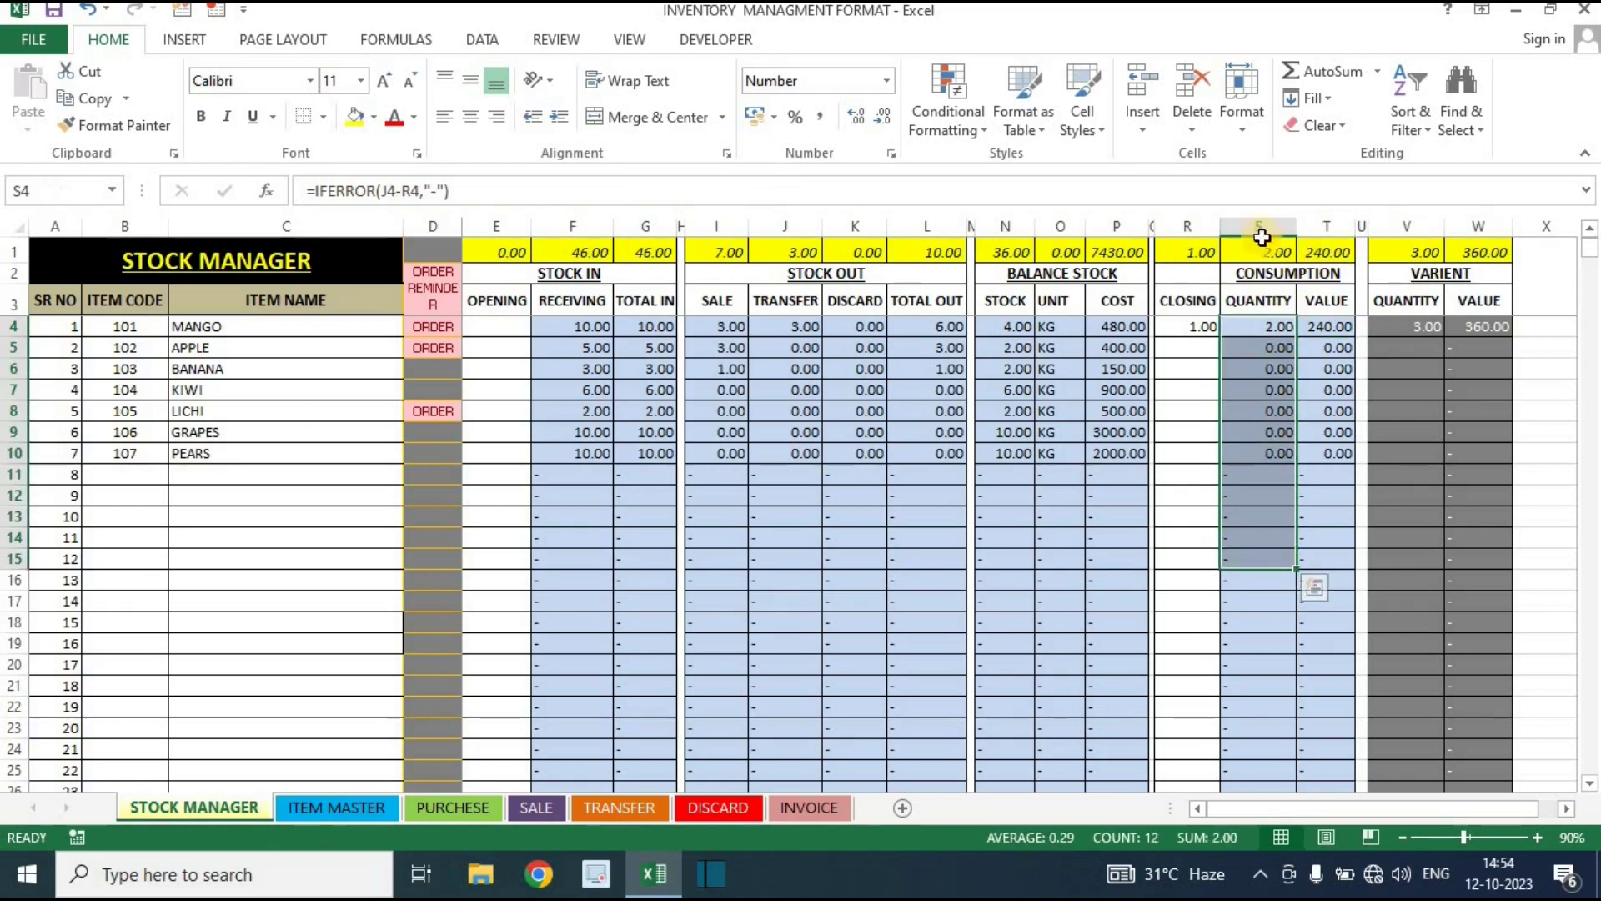
{"action": "left_click", "coordinate": [1276, 250]}
{"action": "left_click", "coordinate": [1333, 252]}
{"action": "left_click_drag", "start_coordinate": [1342, 320], "coordinate": [1324, 509]}
{"action": "left_click", "coordinate": [1323, 253]}
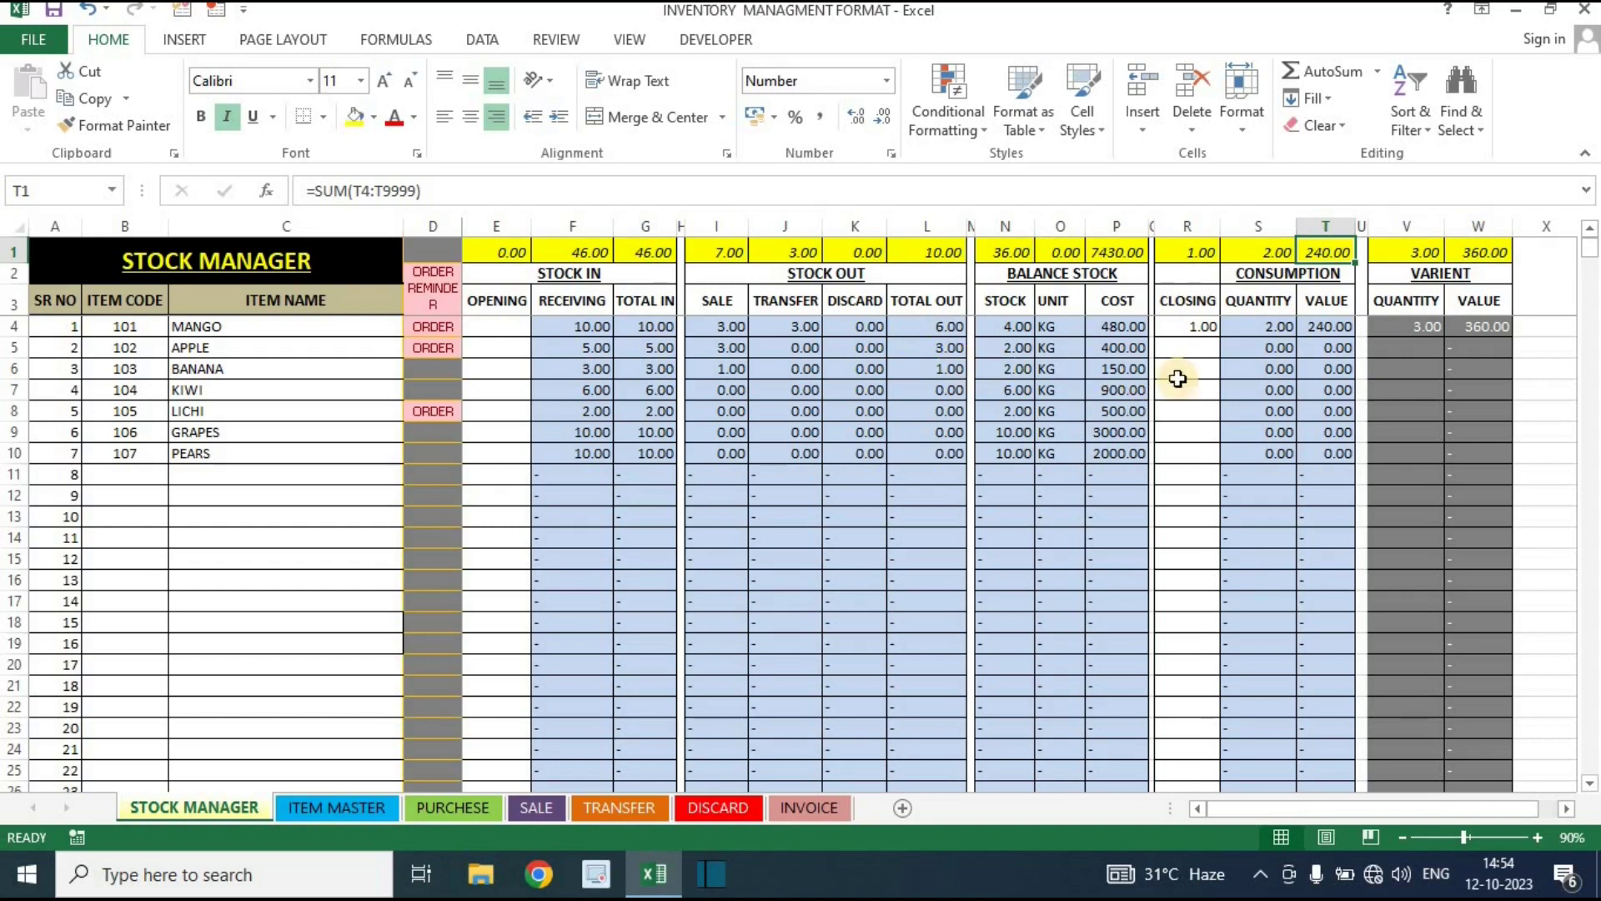
Clear the CLOSING cells from MANGO through LICHI in STOCK MANAGER
{"action": "left_click_drag", "start_coordinate": [1188, 326], "coordinate": [1190, 414]}
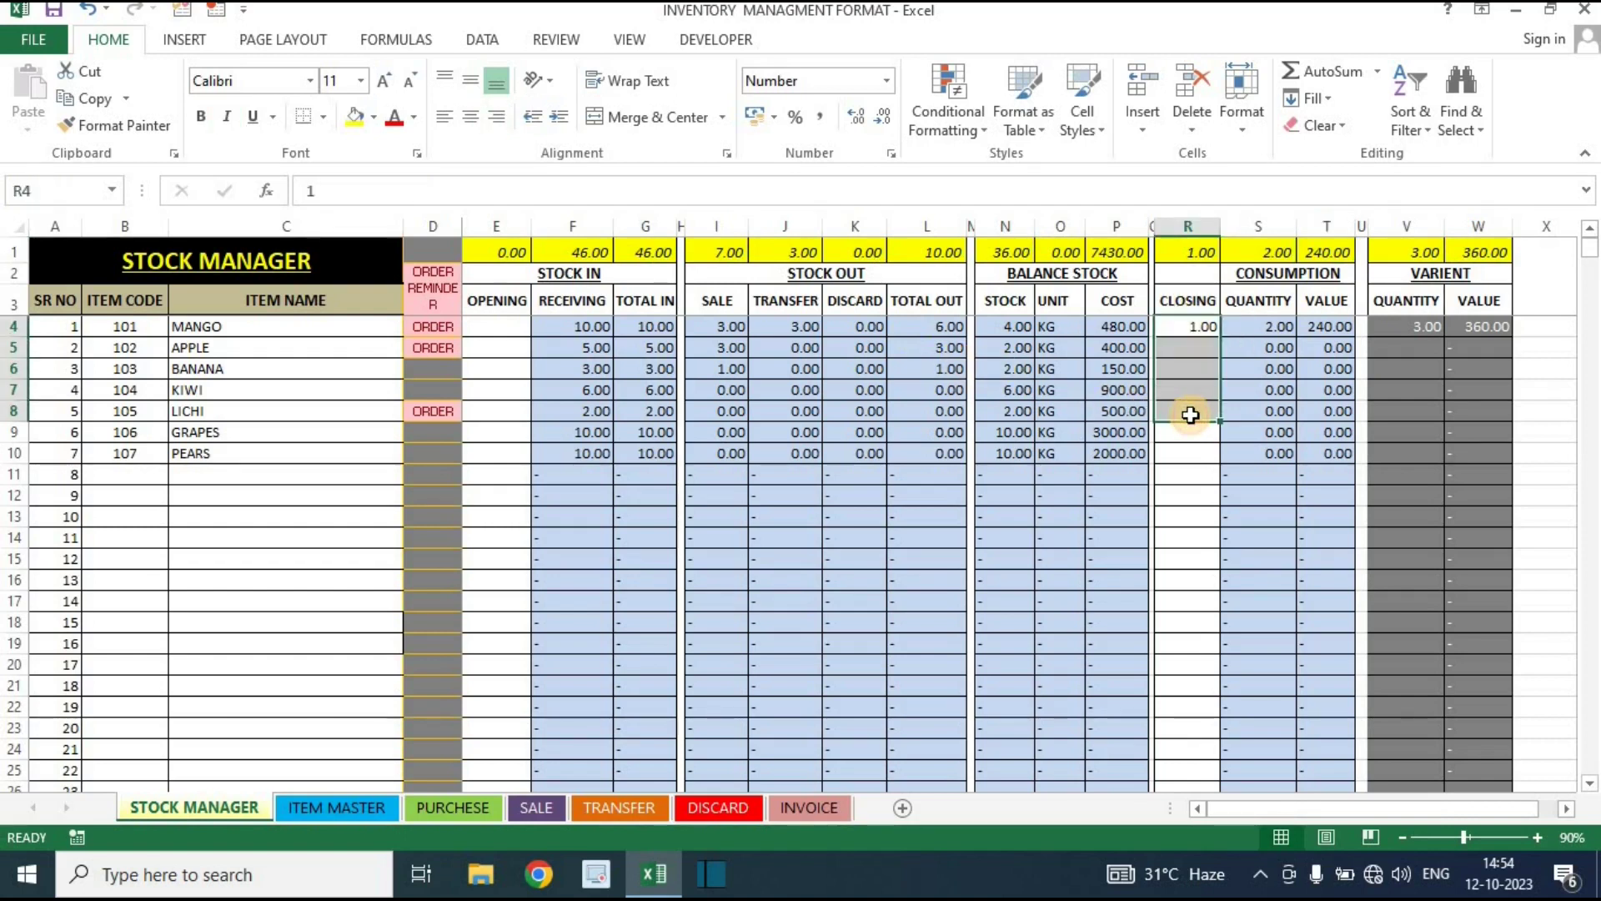
{"action": "key", "text": "Delete"}
{"action": "left_click", "coordinate": [1185, 428]}
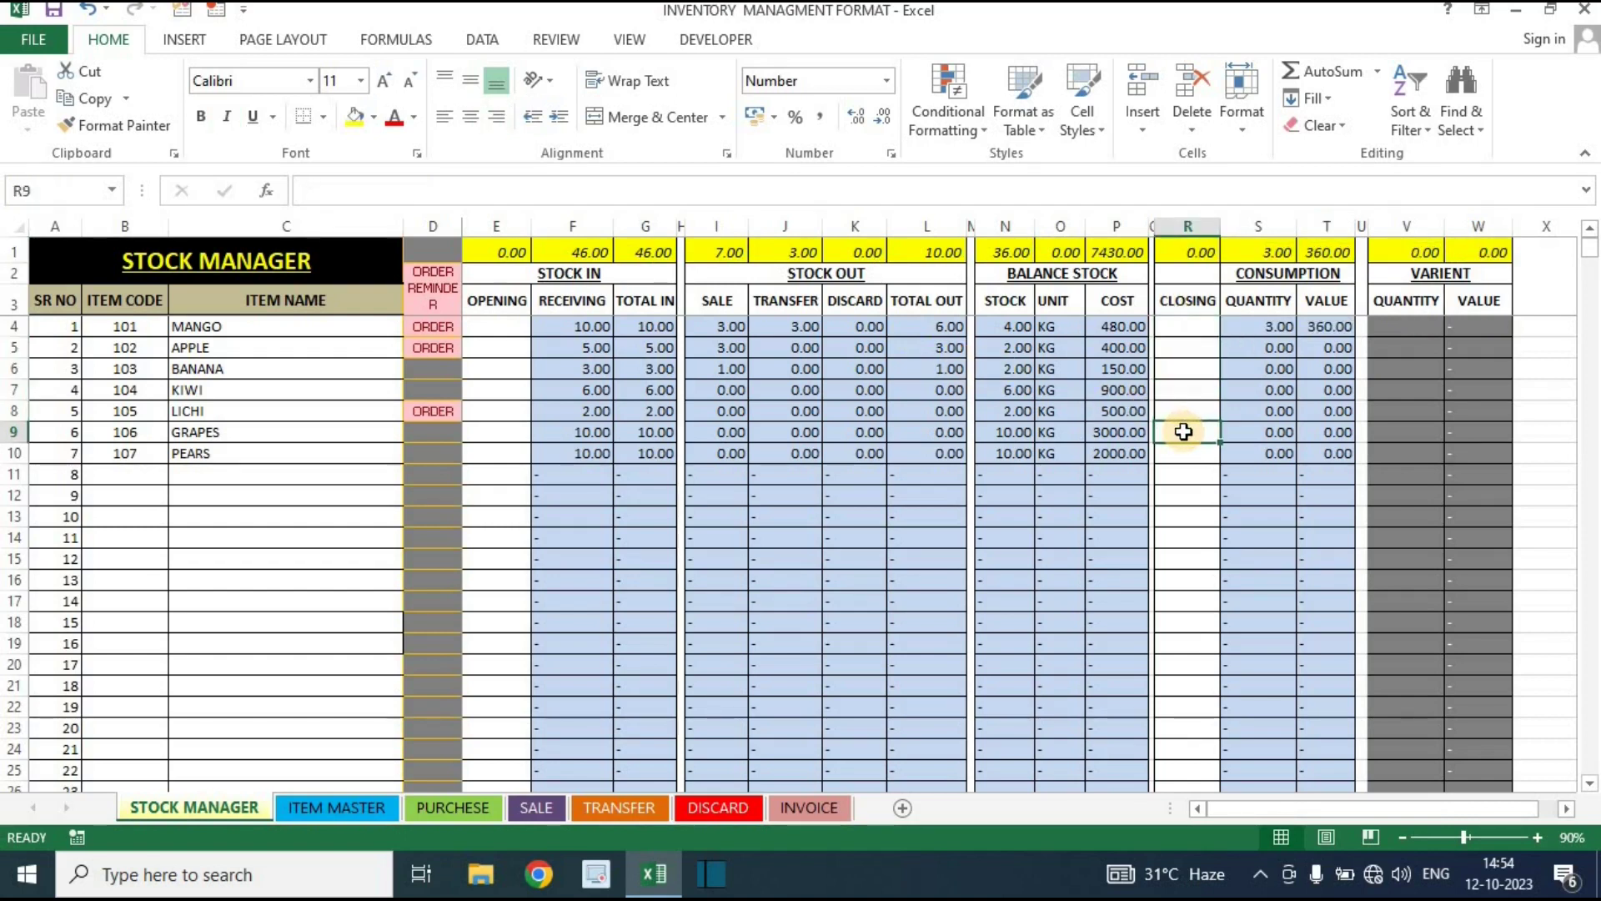
{"action": "left_click", "coordinate": [1188, 475]}
Review the VARIENT section, the item names, and the DISCARD and SALE figures of MANGO
{"action": "left_click_drag", "start_coordinate": [1428, 279], "coordinate": [1466, 458]}
{"action": "left_click", "coordinate": [1182, 327]}
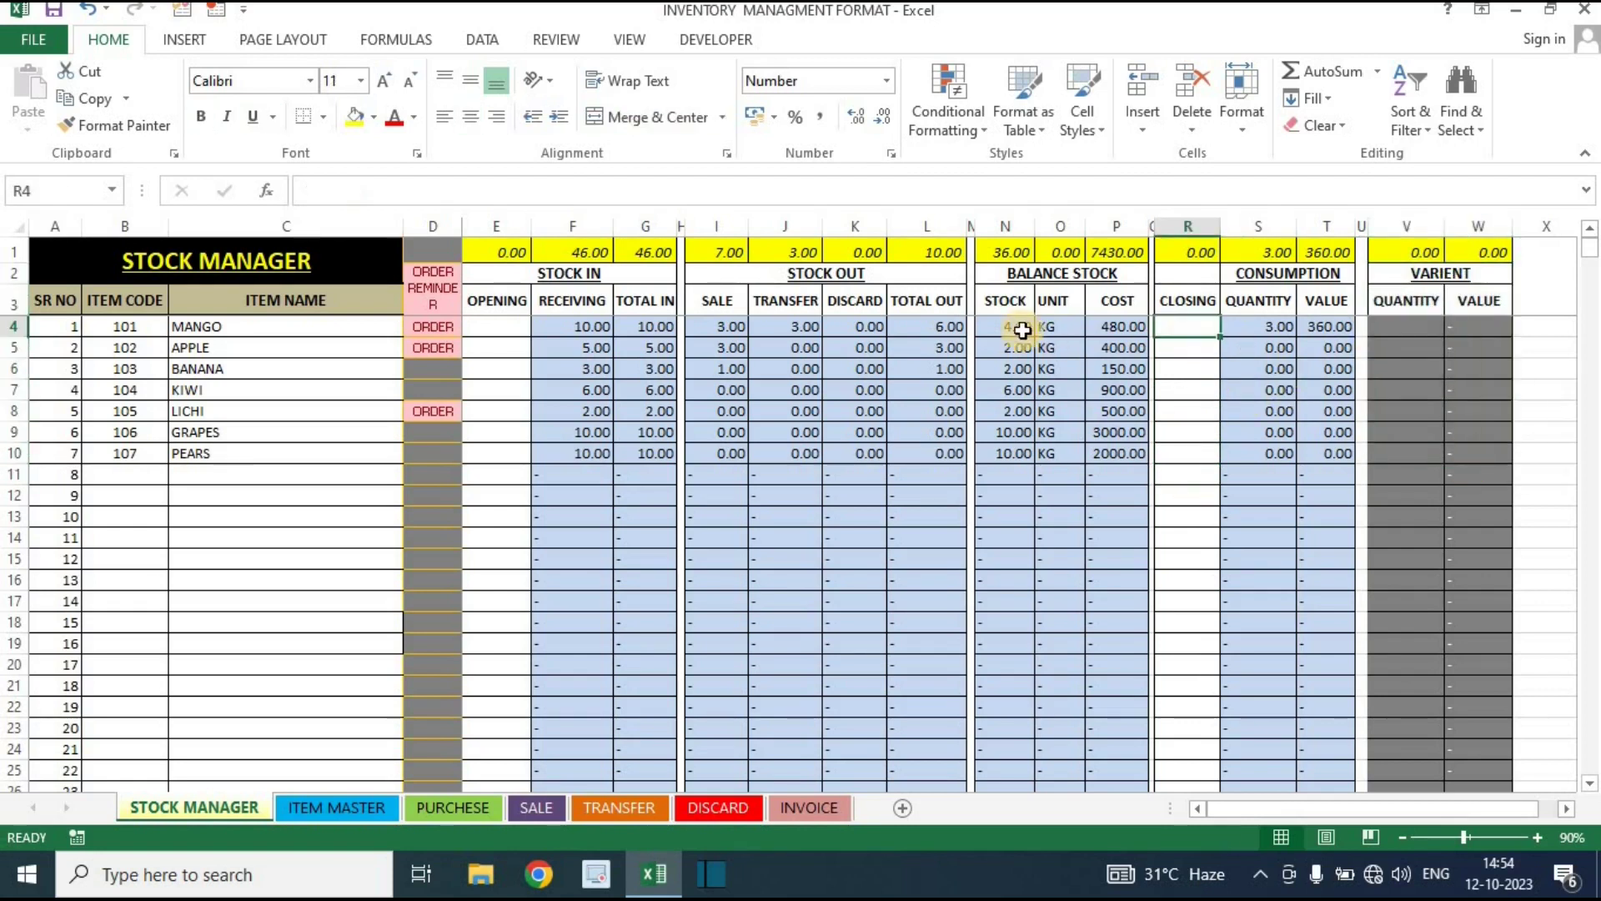
{"action": "left_click", "coordinate": [870, 326]}
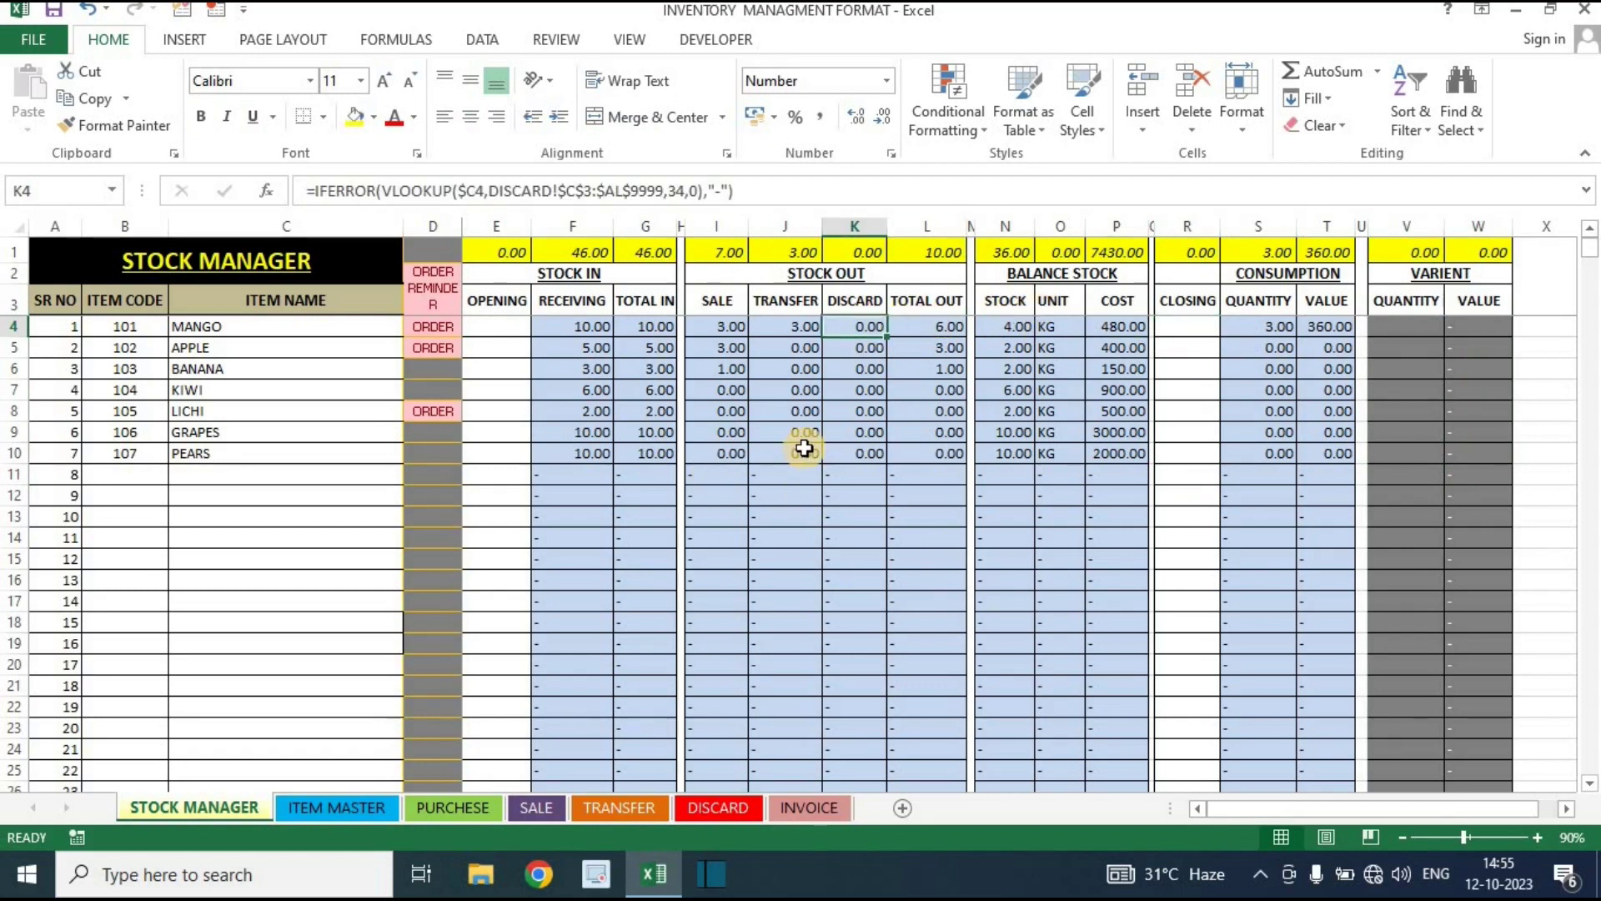
{"action": "left_click_drag", "start_coordinate": [311, 325], "coordinate": [311, 497]}
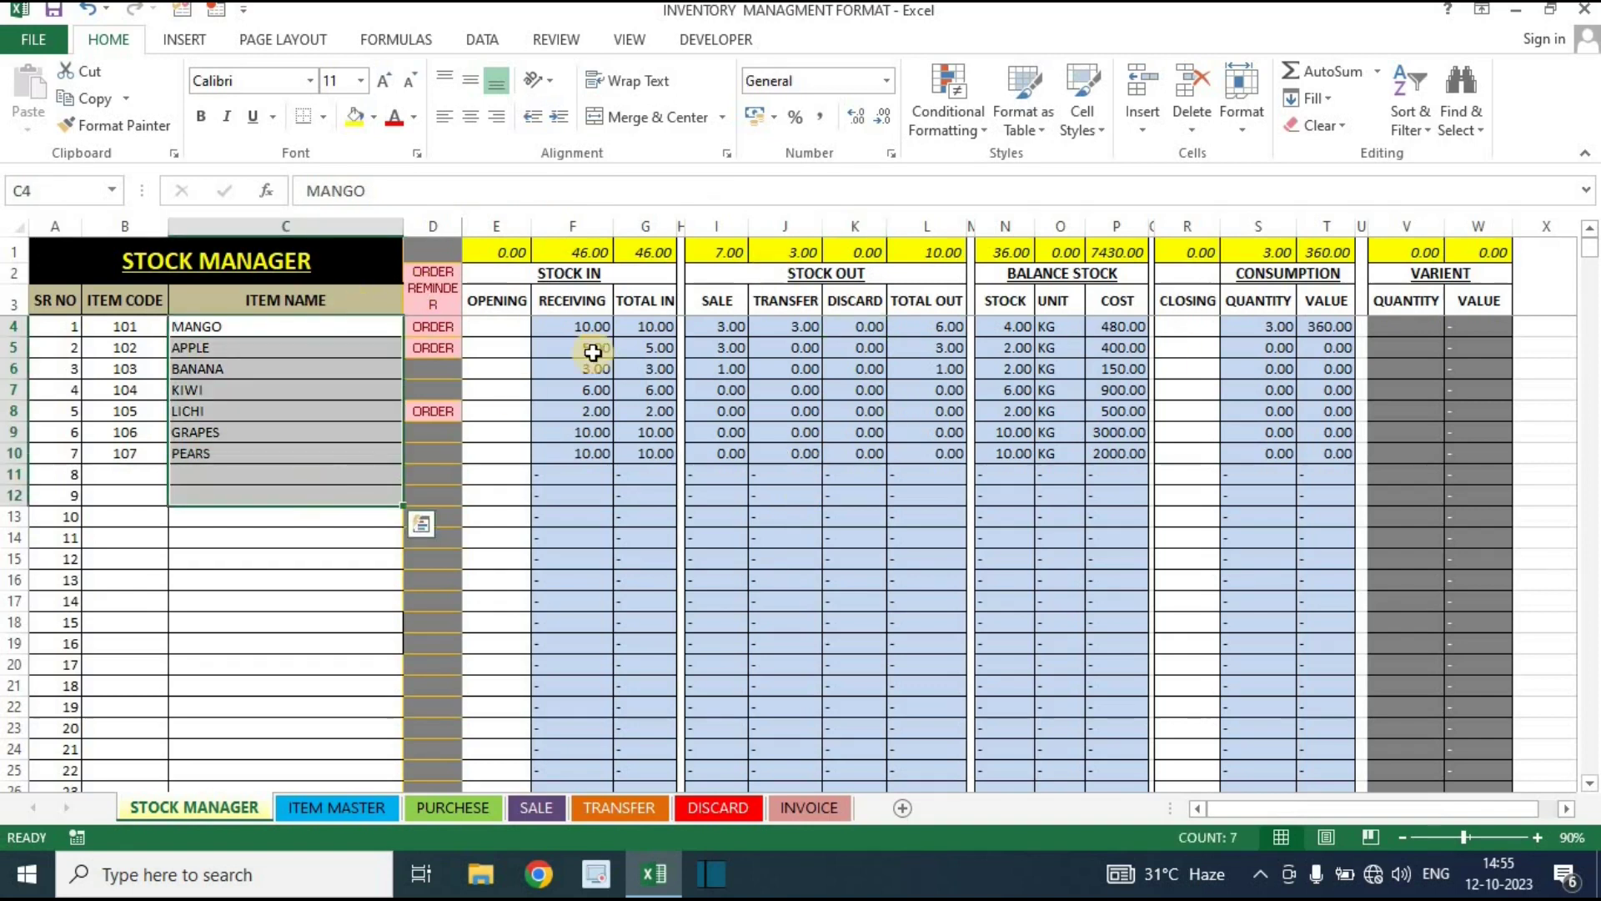
{"action": "left_click", "coordinate": [716, 325]}
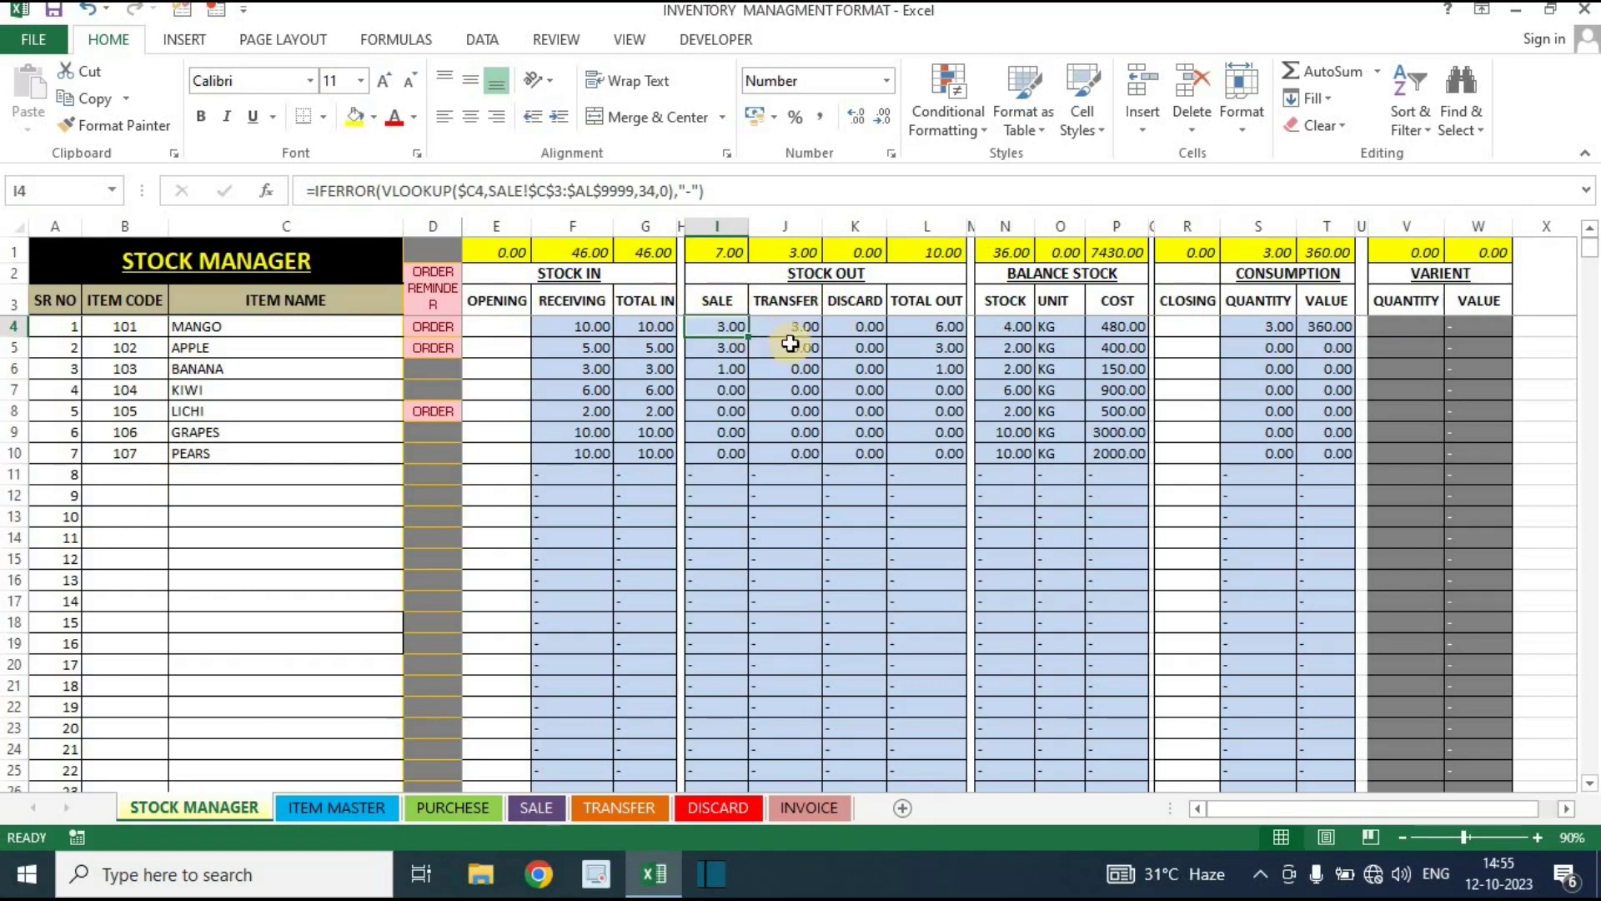
Enter CLOSING quantities of 6 for MANGO and 1 for APPLE in STOCK MANAGER
{"action": "left_click", "coordinate": [1195, 334]}
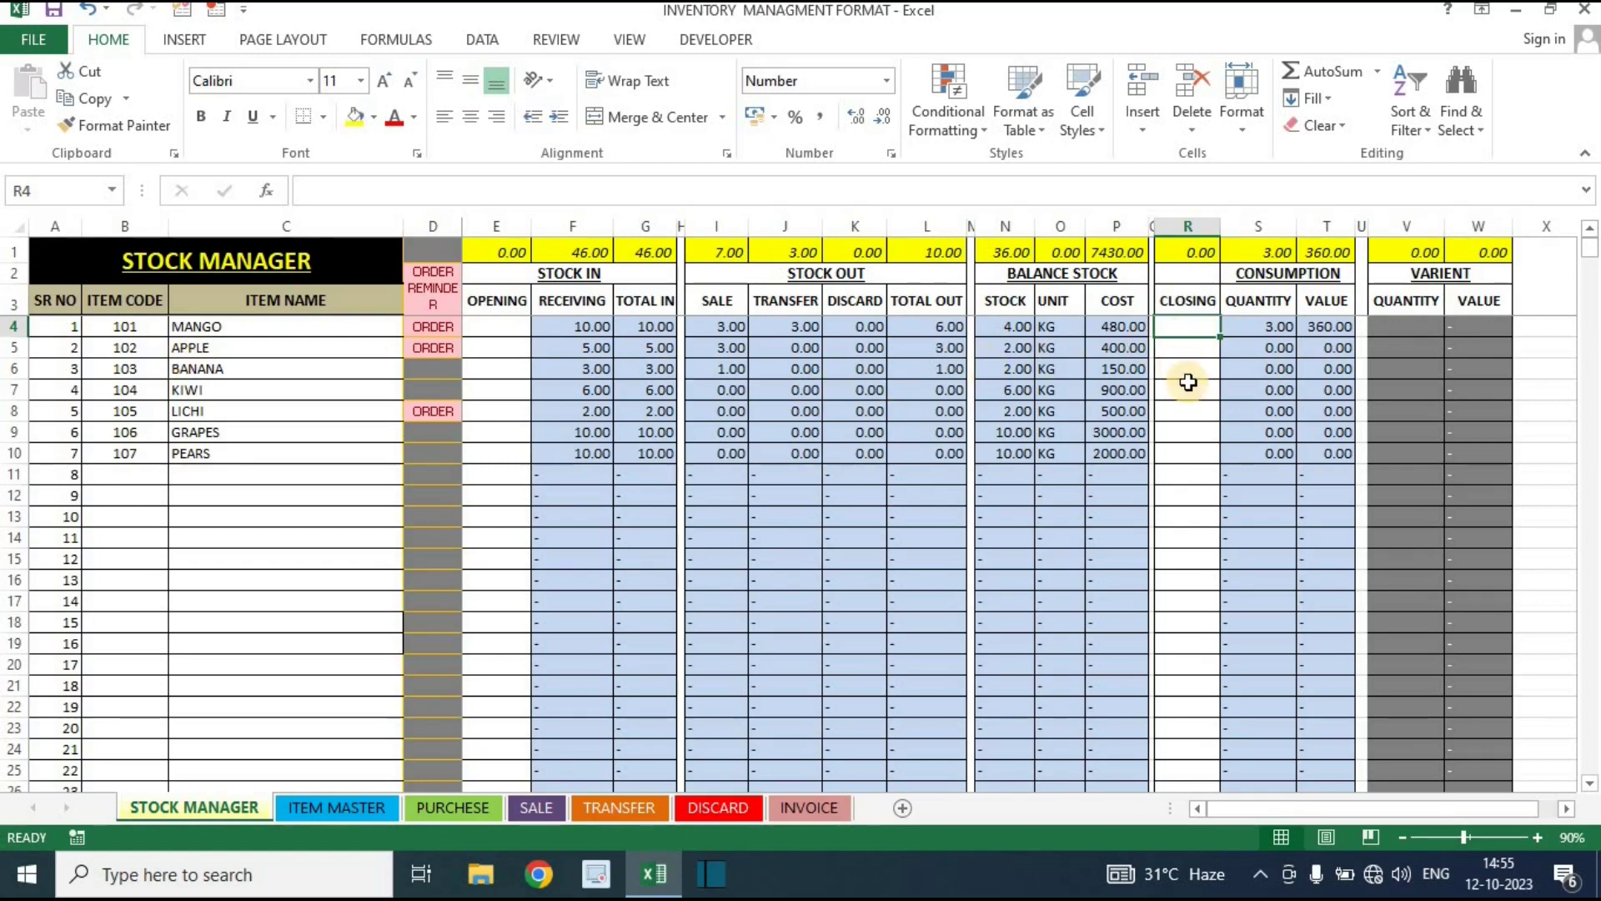
{"action": "type", "text": "6"}
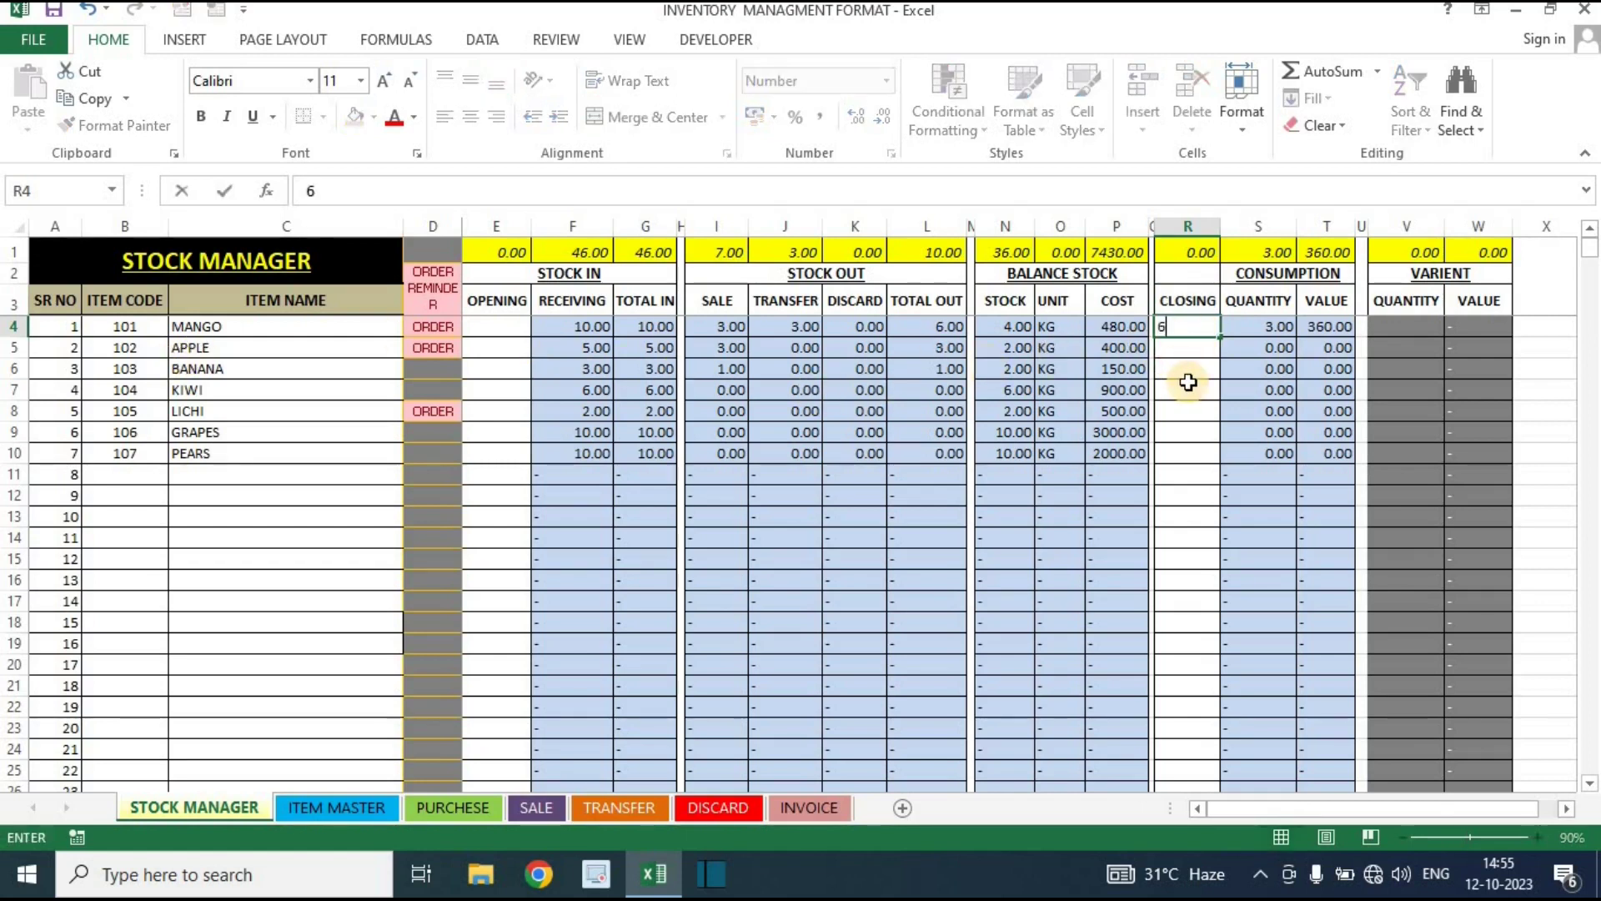
{"action": "key", "text": "Return"}
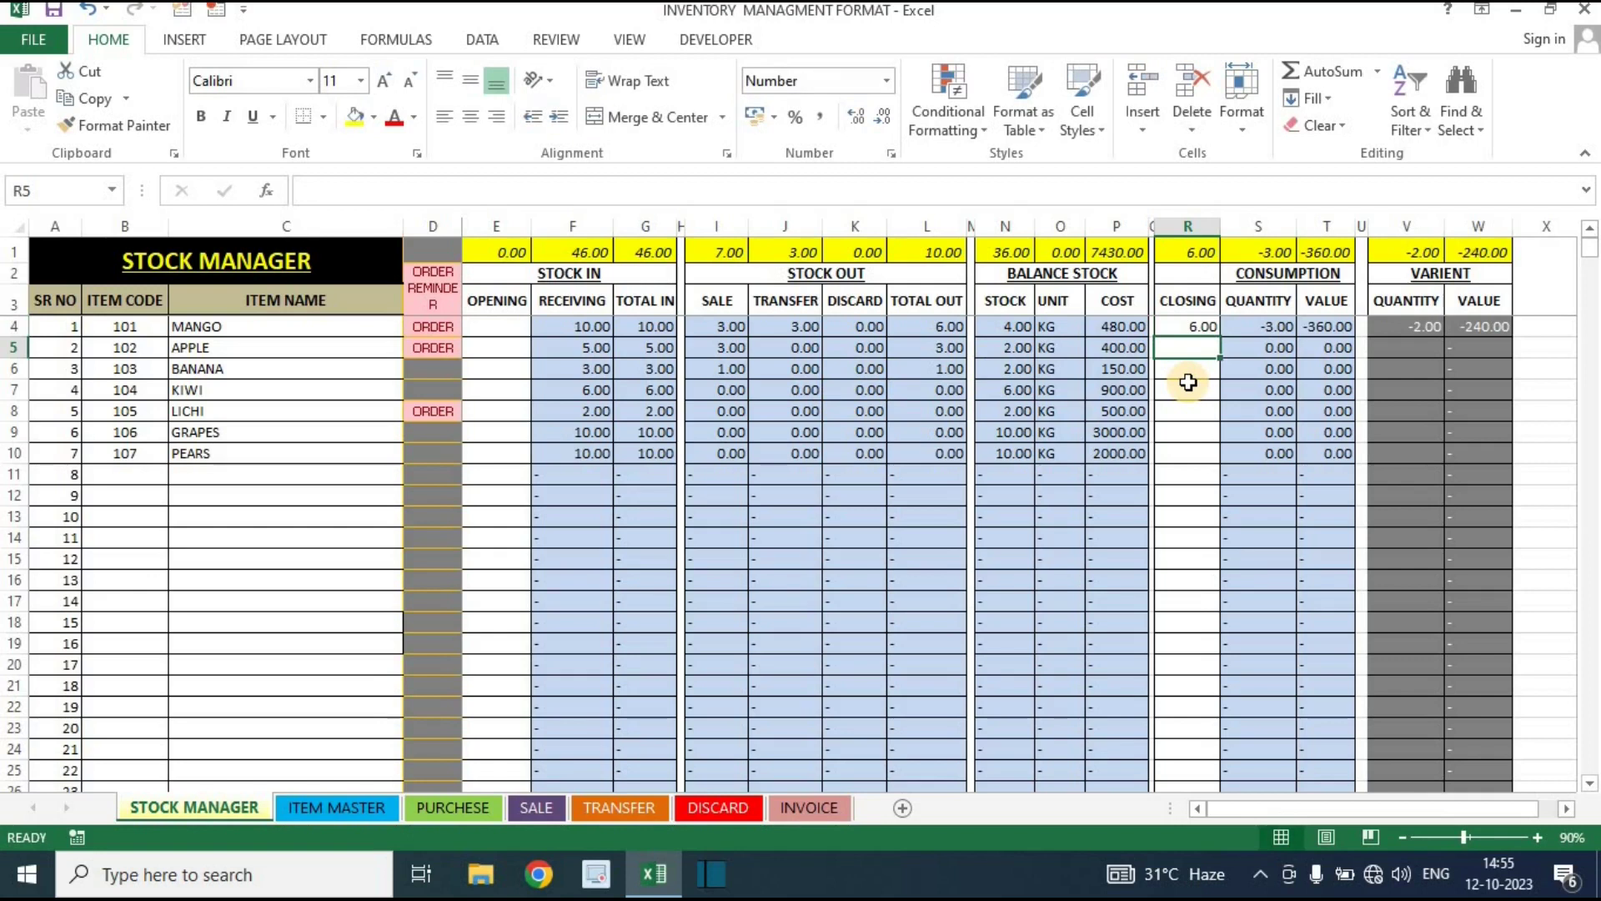
{"action": "type", "text": "1"}
{"action": "key", "text": "Return"}
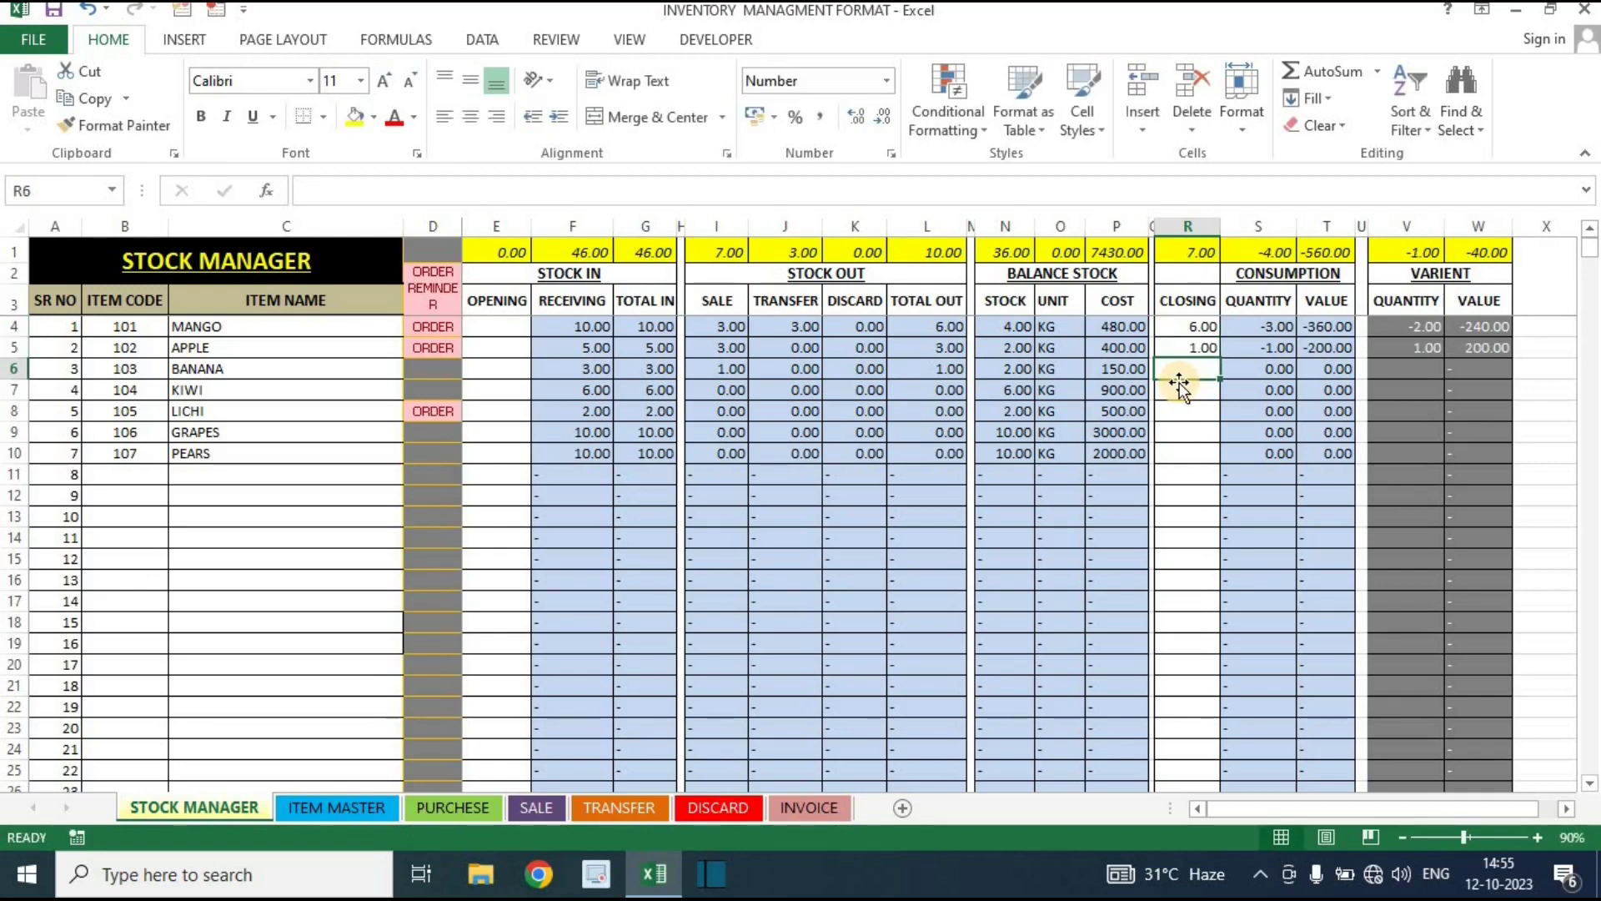
{"action": "left_click", "coordinate": [1193, 406]}
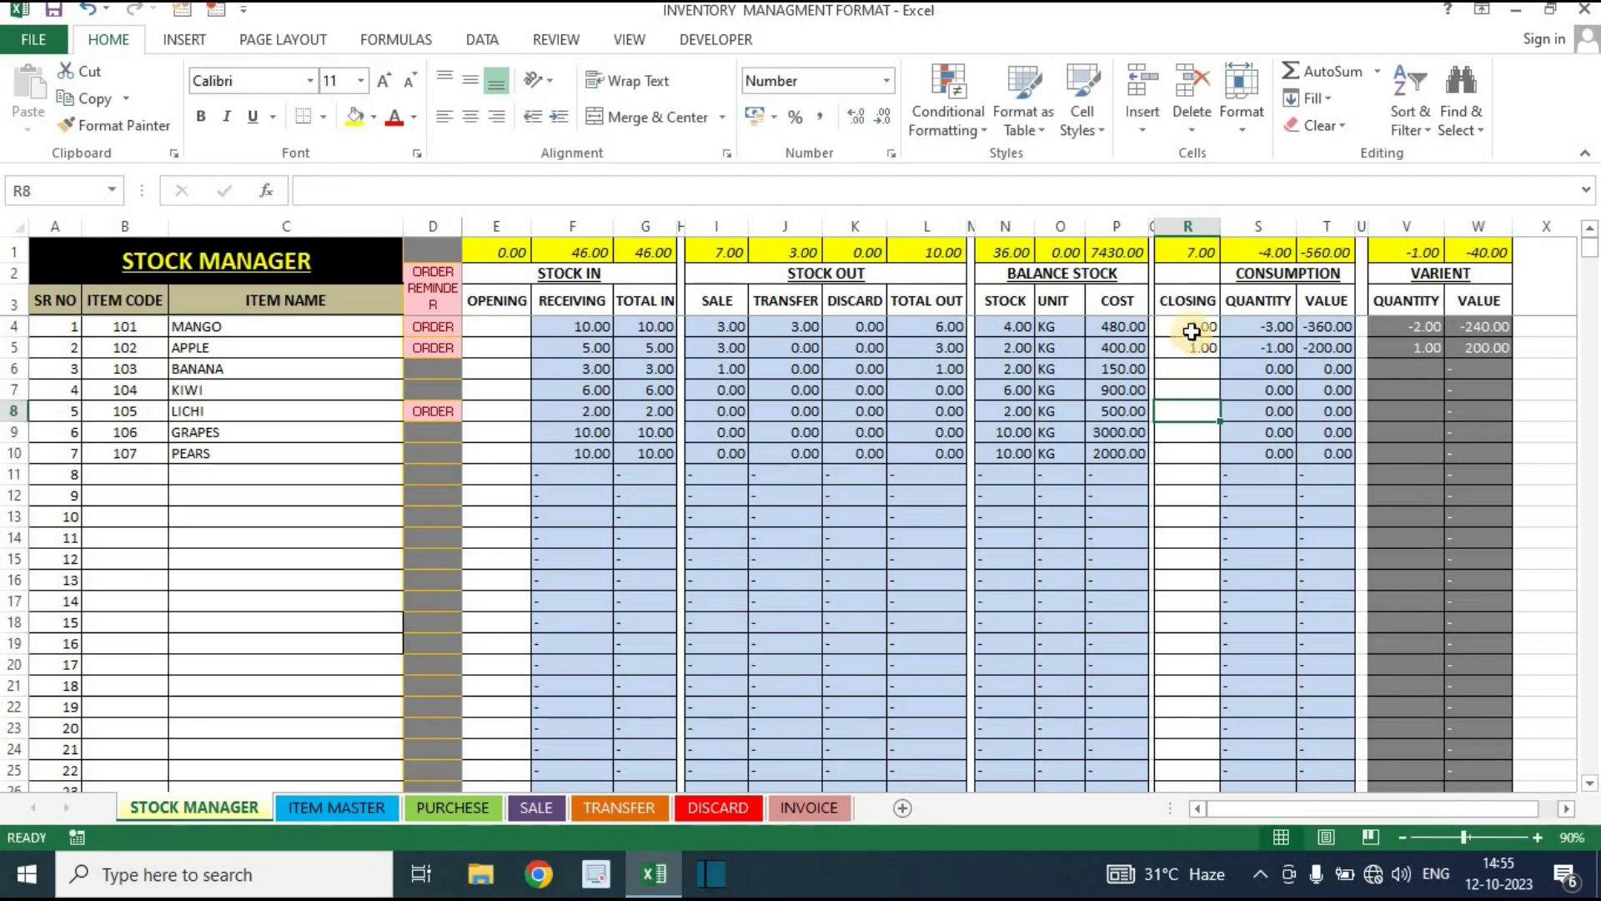
Compare the balance STOCK of MANGO and APPLE with their CLOSING quantities and check MANGO's VARIENT quantity formula
{"action": "left_click", "coordinate": [1002, 326]}
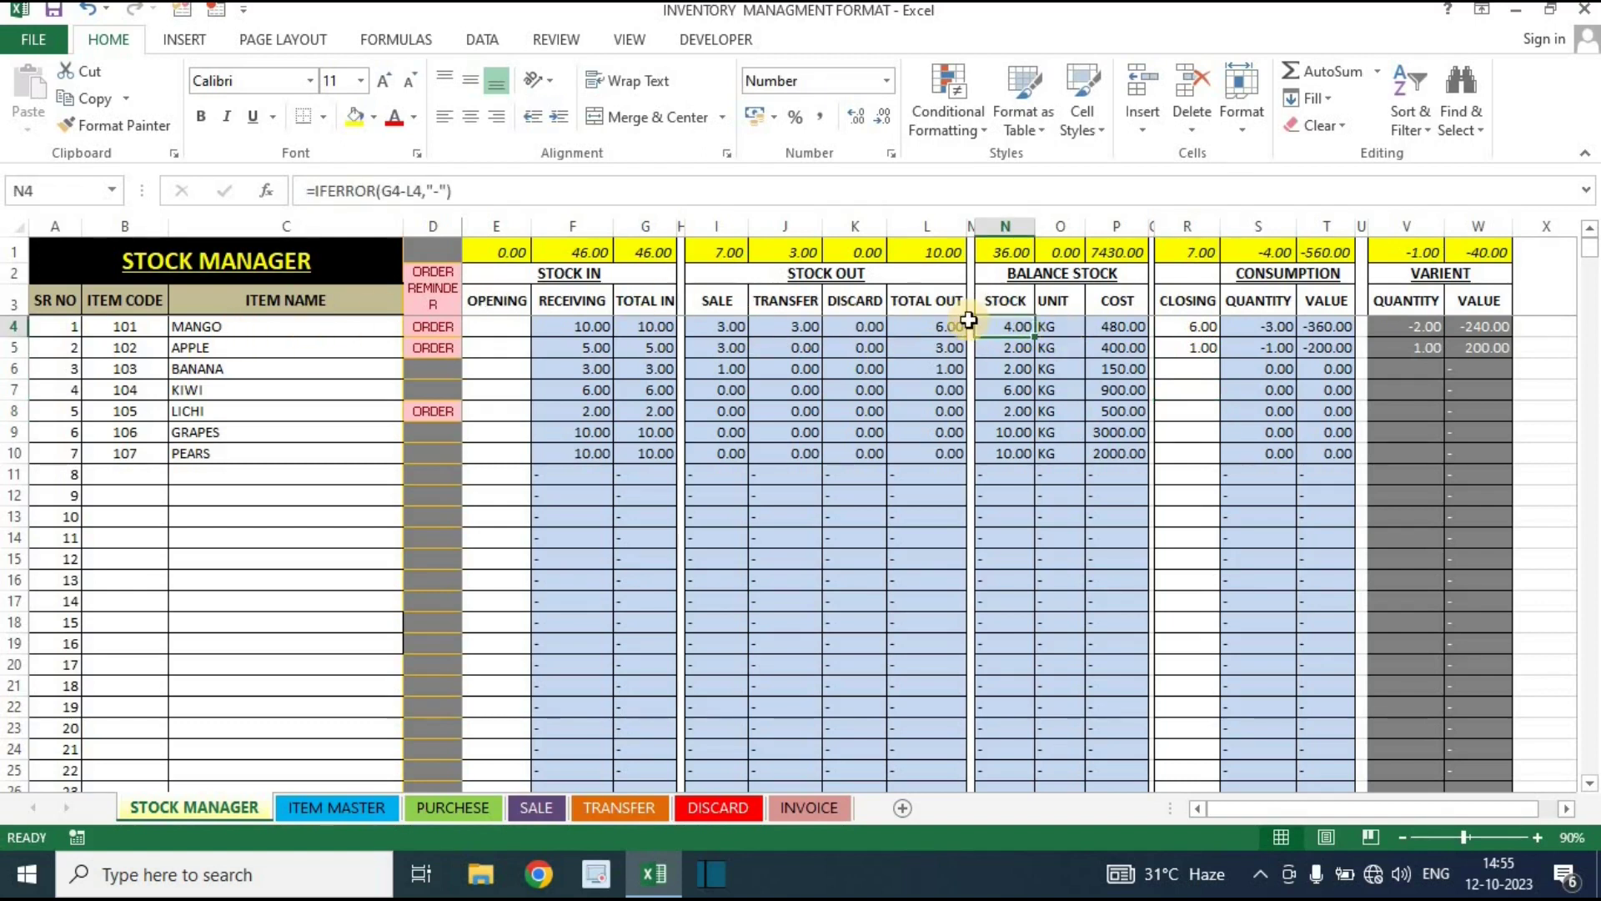
{"action": "left_click", "coordinate": [1184, 327]}
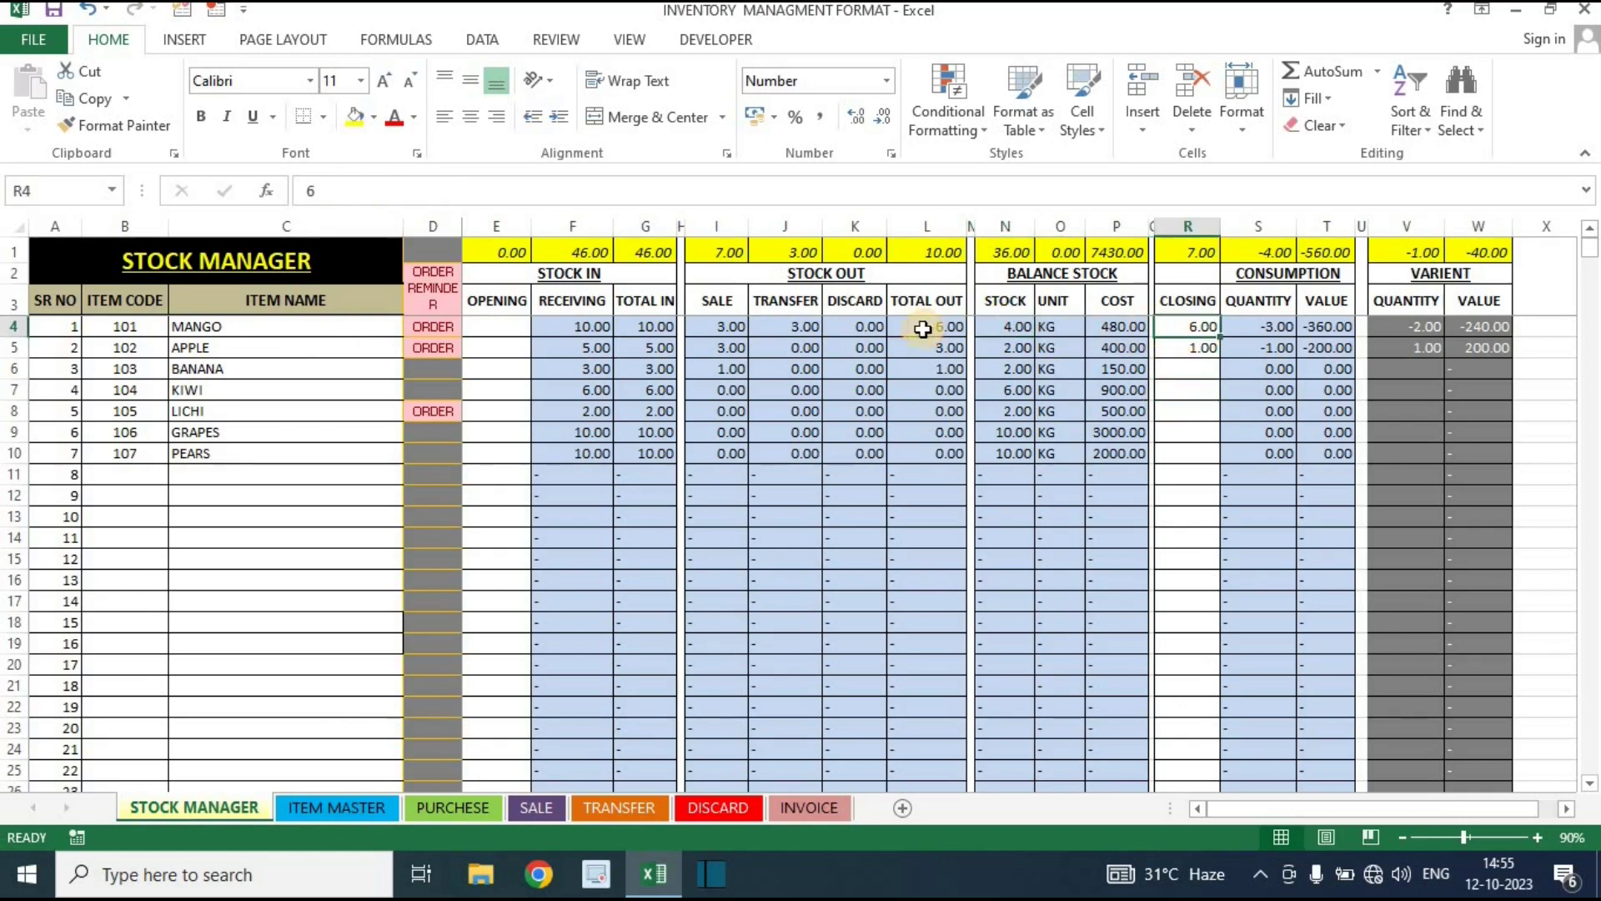
{"action": "left_click", "coordinate": [1011, 326]}
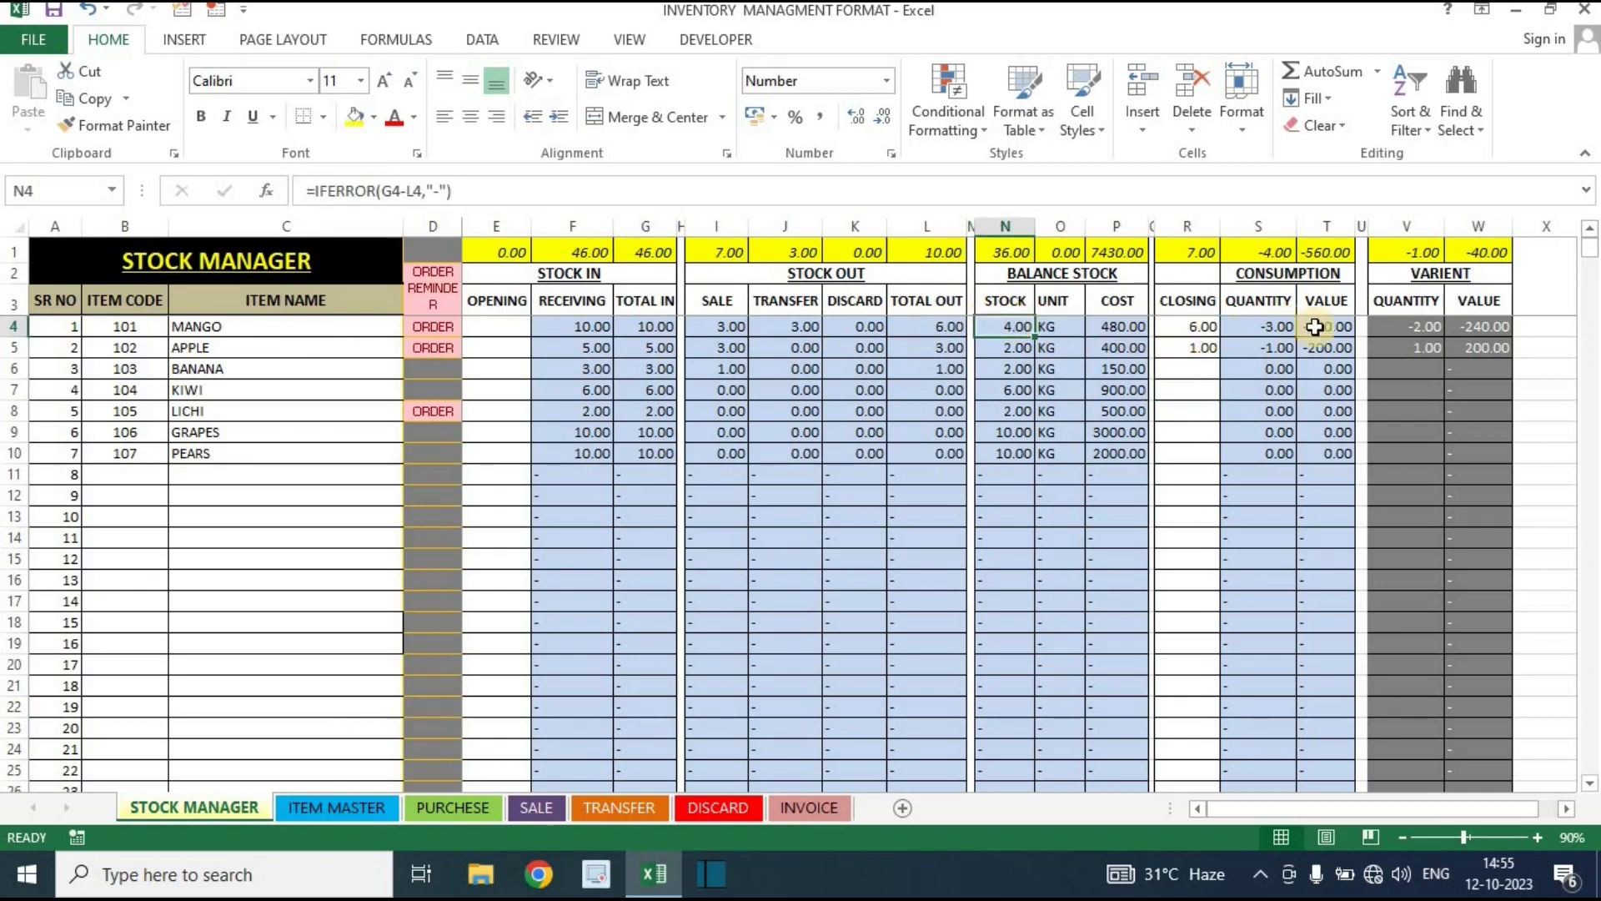
{"action": "left_click", "coordinate": [1389, 325]}
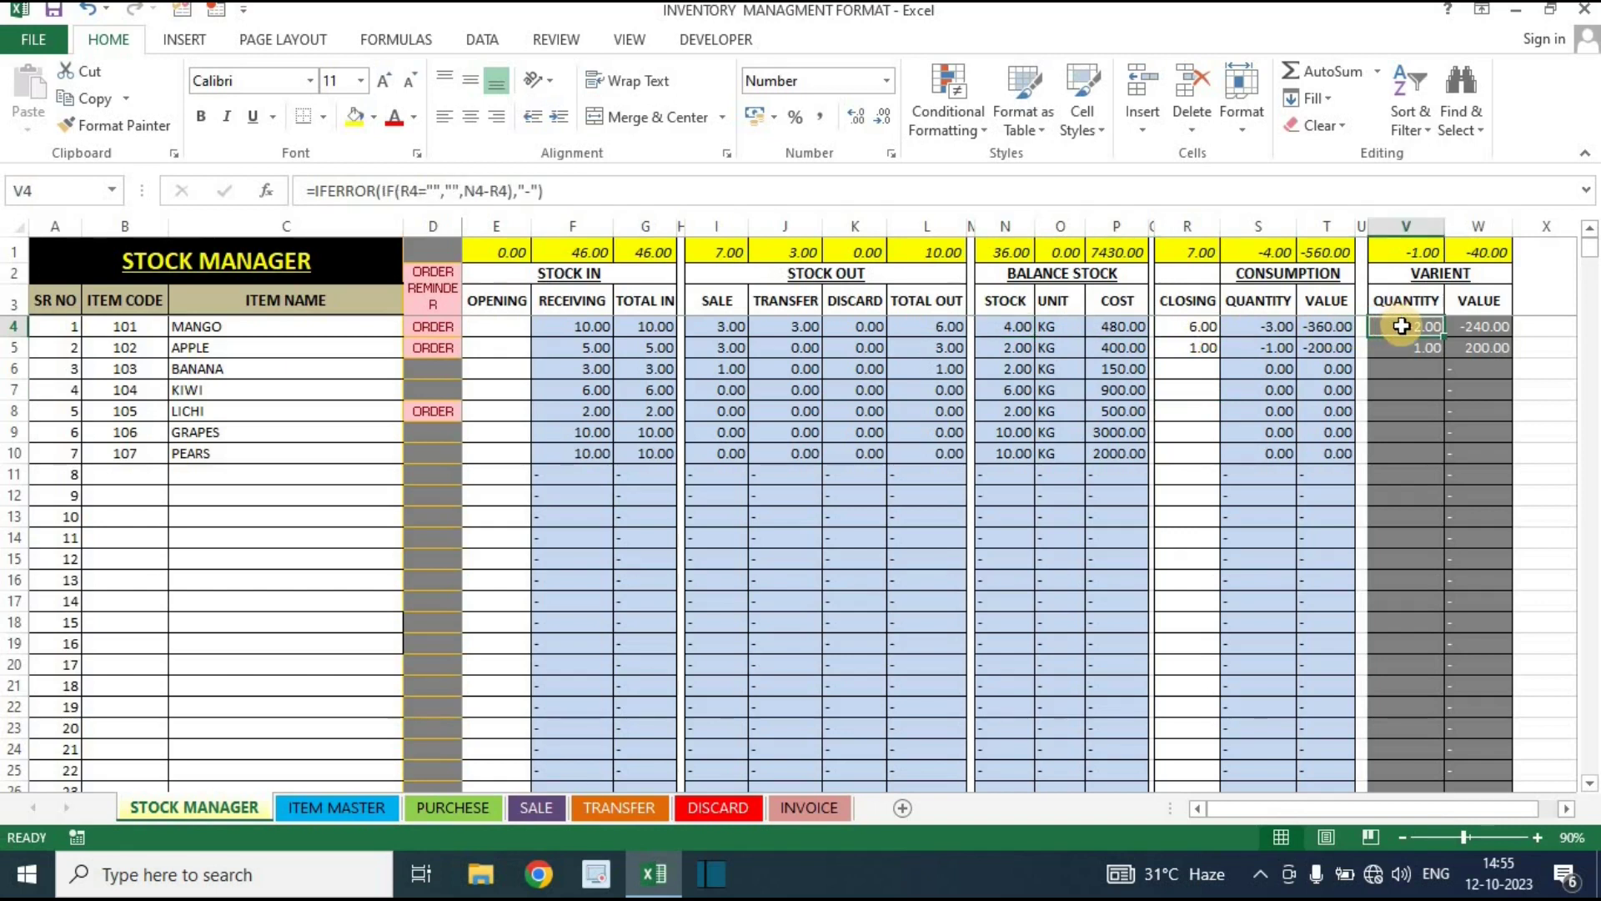
{"action": "left_click", "coordinate": [1194, 392]}
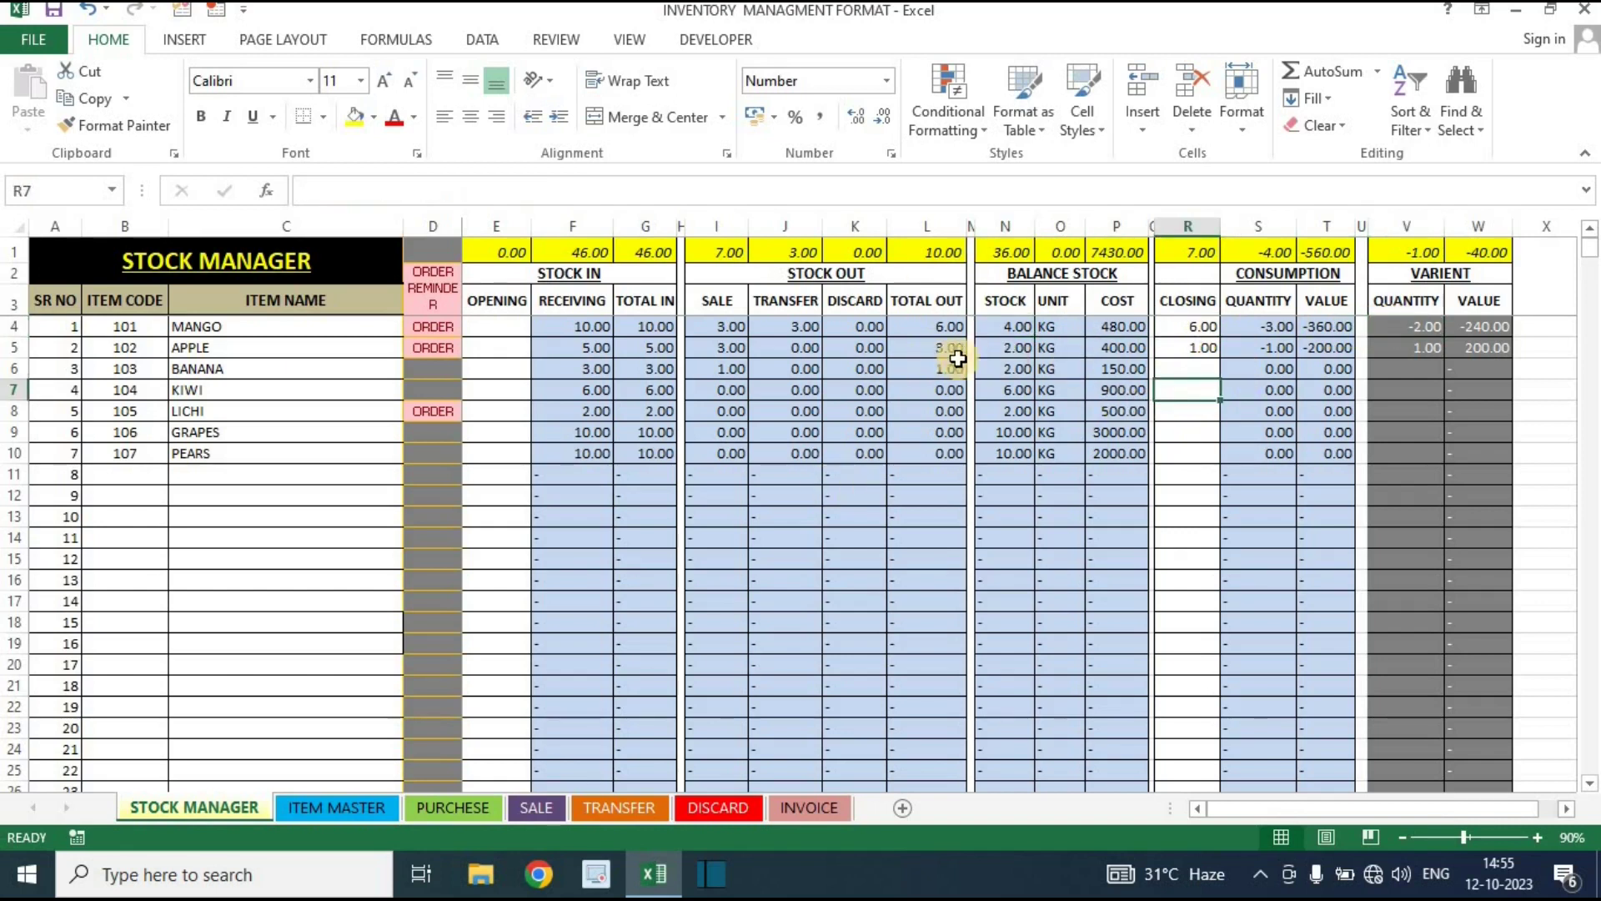
{"action": "left_click", "coordinate": [1008, 348]}
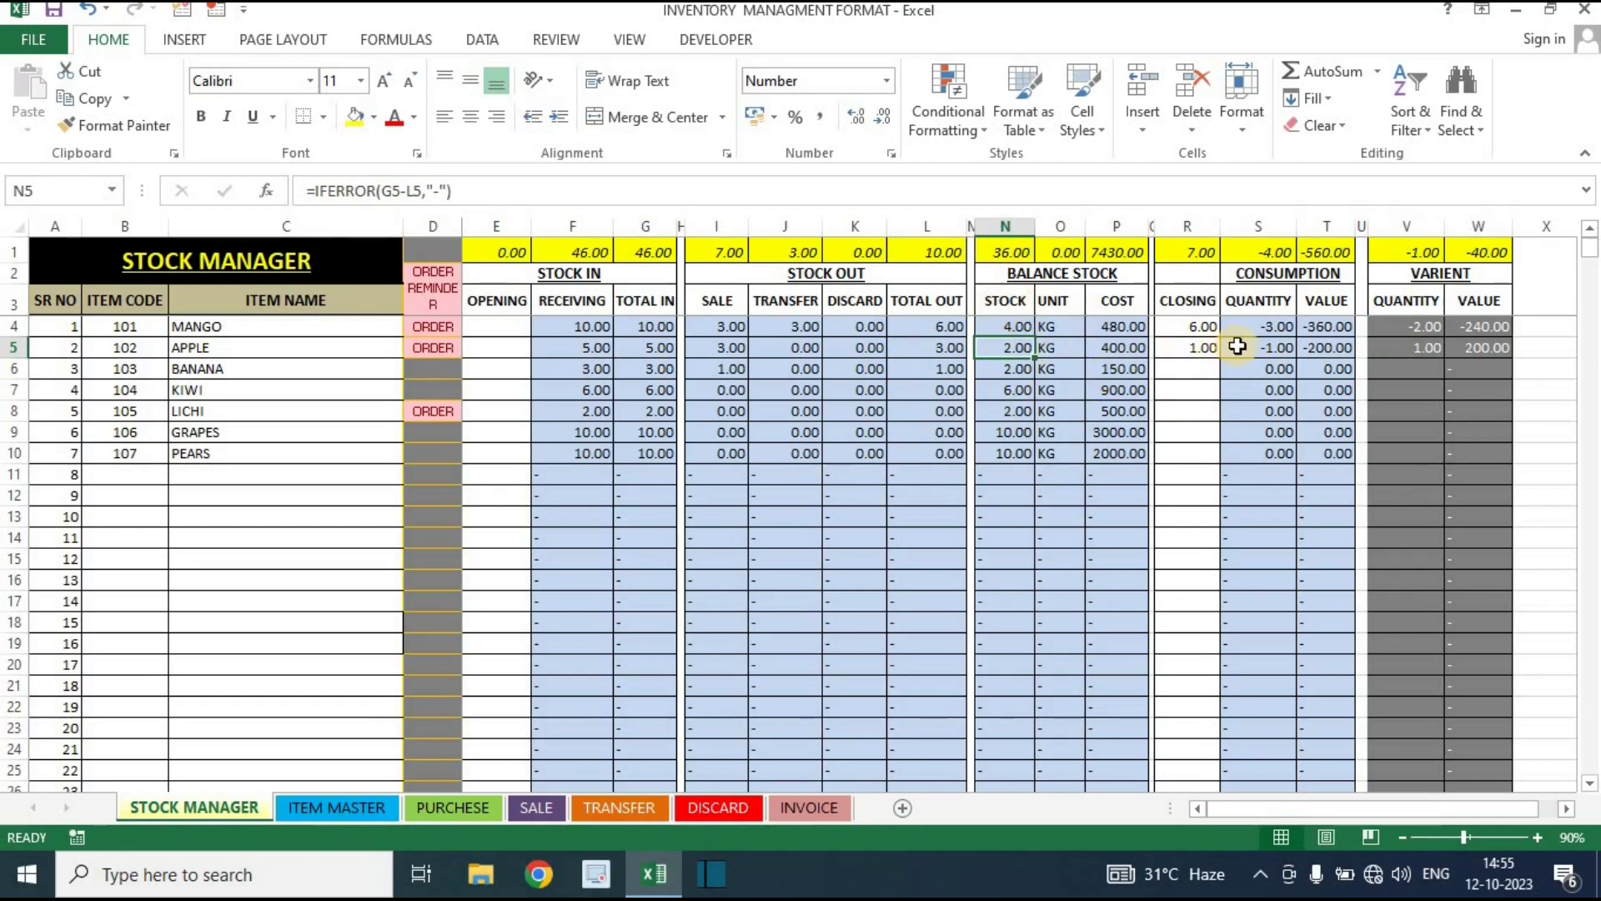
Examine the VARIENT QUANTITY column and the VARIENT VALUE formula of MANGO
{"action": "left_click_drag", "start_coordinate": [1388, 327], "coordinate": [1440, 622]}
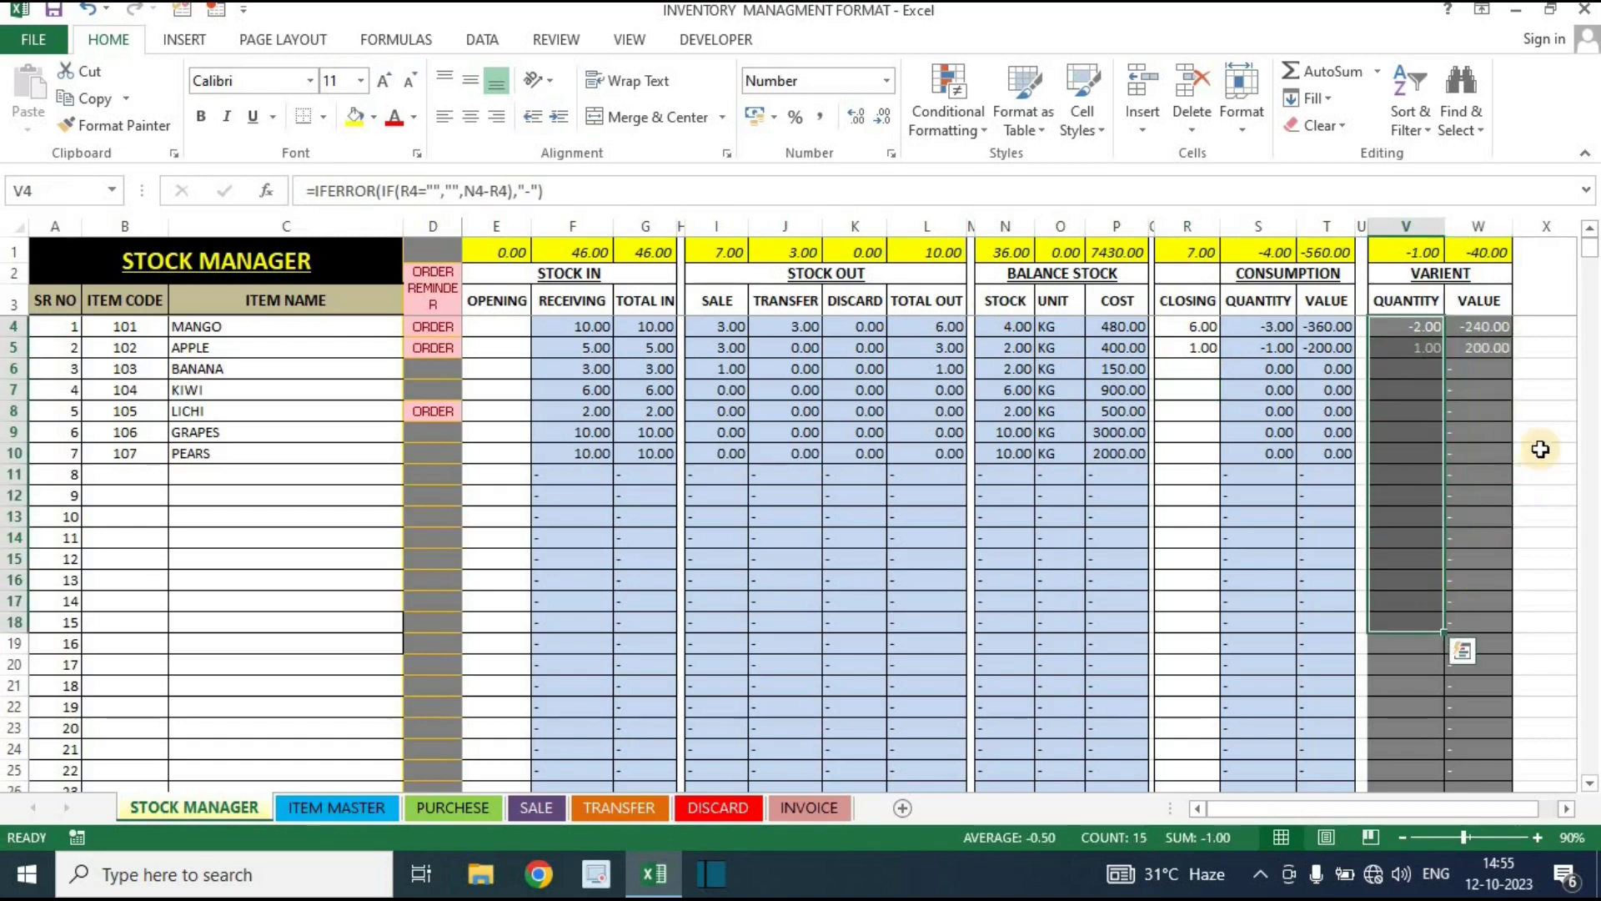
{"action": "left_click", "coordinate": [1543, 432]}
{"action": "left_click", "coordinate": [1416, 326]}
{"action": "left_click", "coordinate": [1472, 327]}
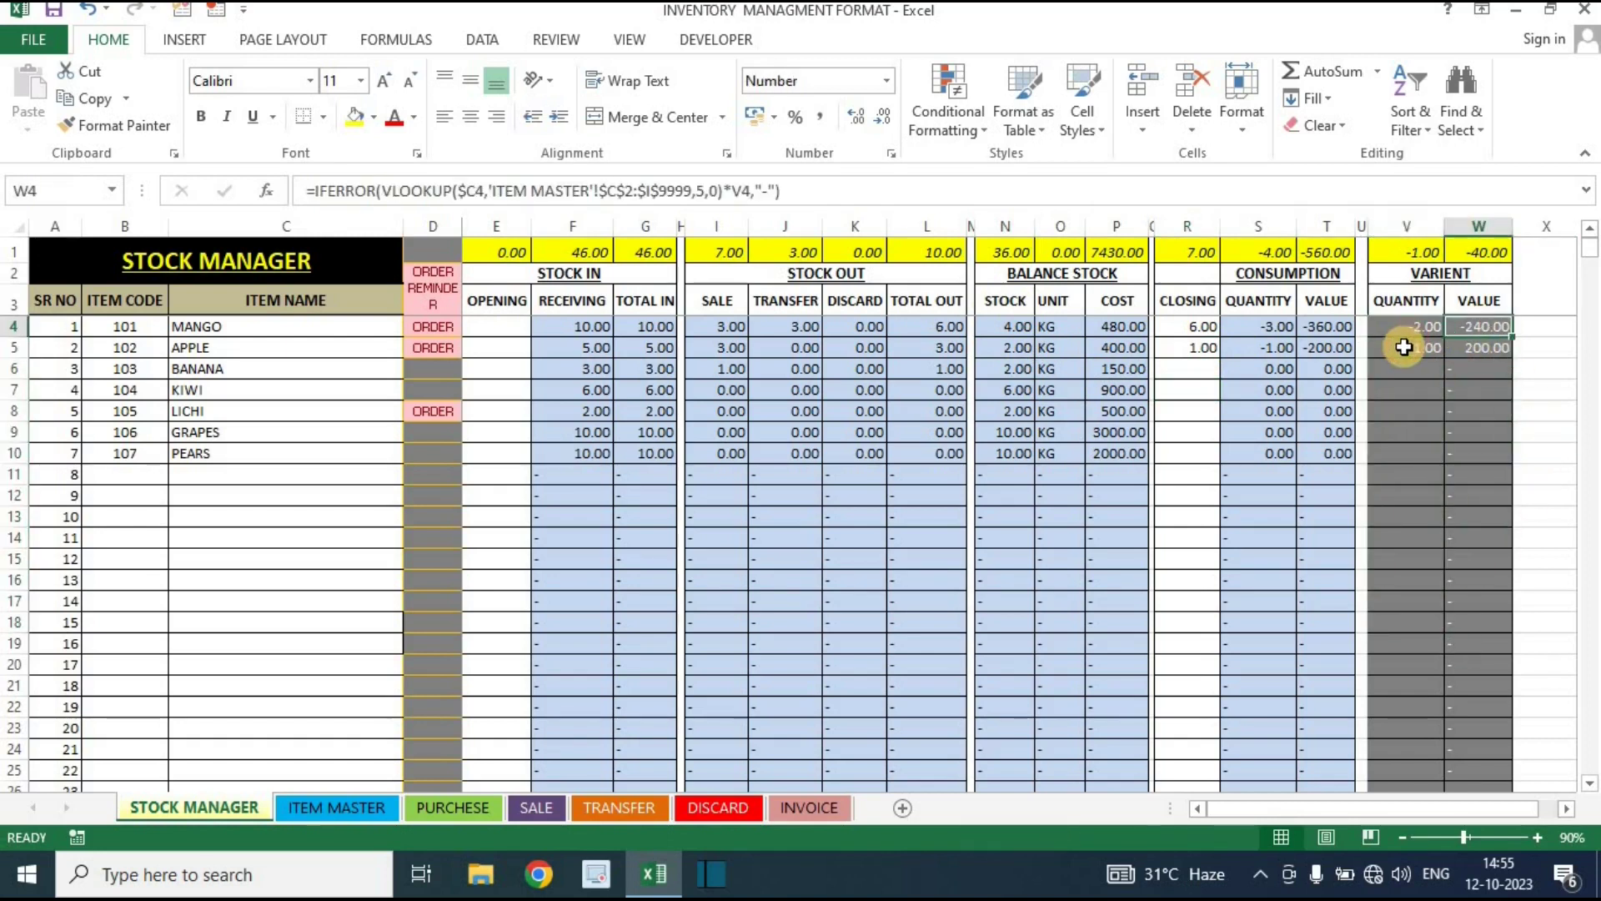
Clear the CLOSING quantities of MANGO and APPLE in STOCK MANAGER
{"action": "left_click", "coordinate": [1406, 347]}
{"action": "key", "text": "Right"}
{"action": "left_click_drag", "start_coordinate": [1193, 327], "coordinate": [1186, 421]}
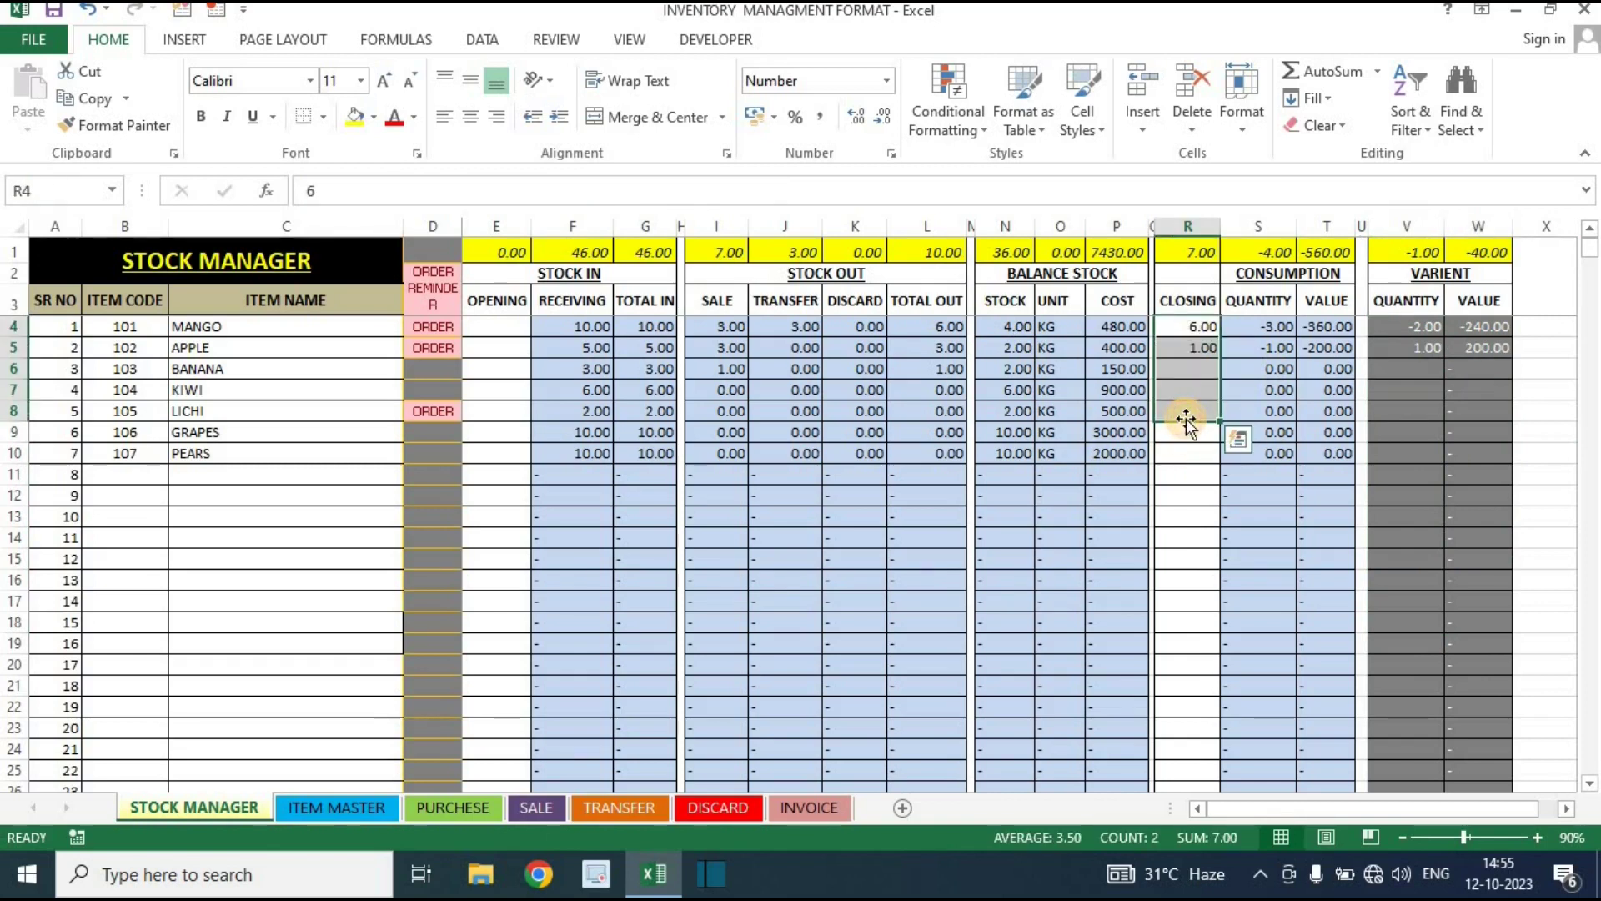
{"action": "key", "text": "Delete"}
{"action": "left_click", "coordinate": [855, 580]}
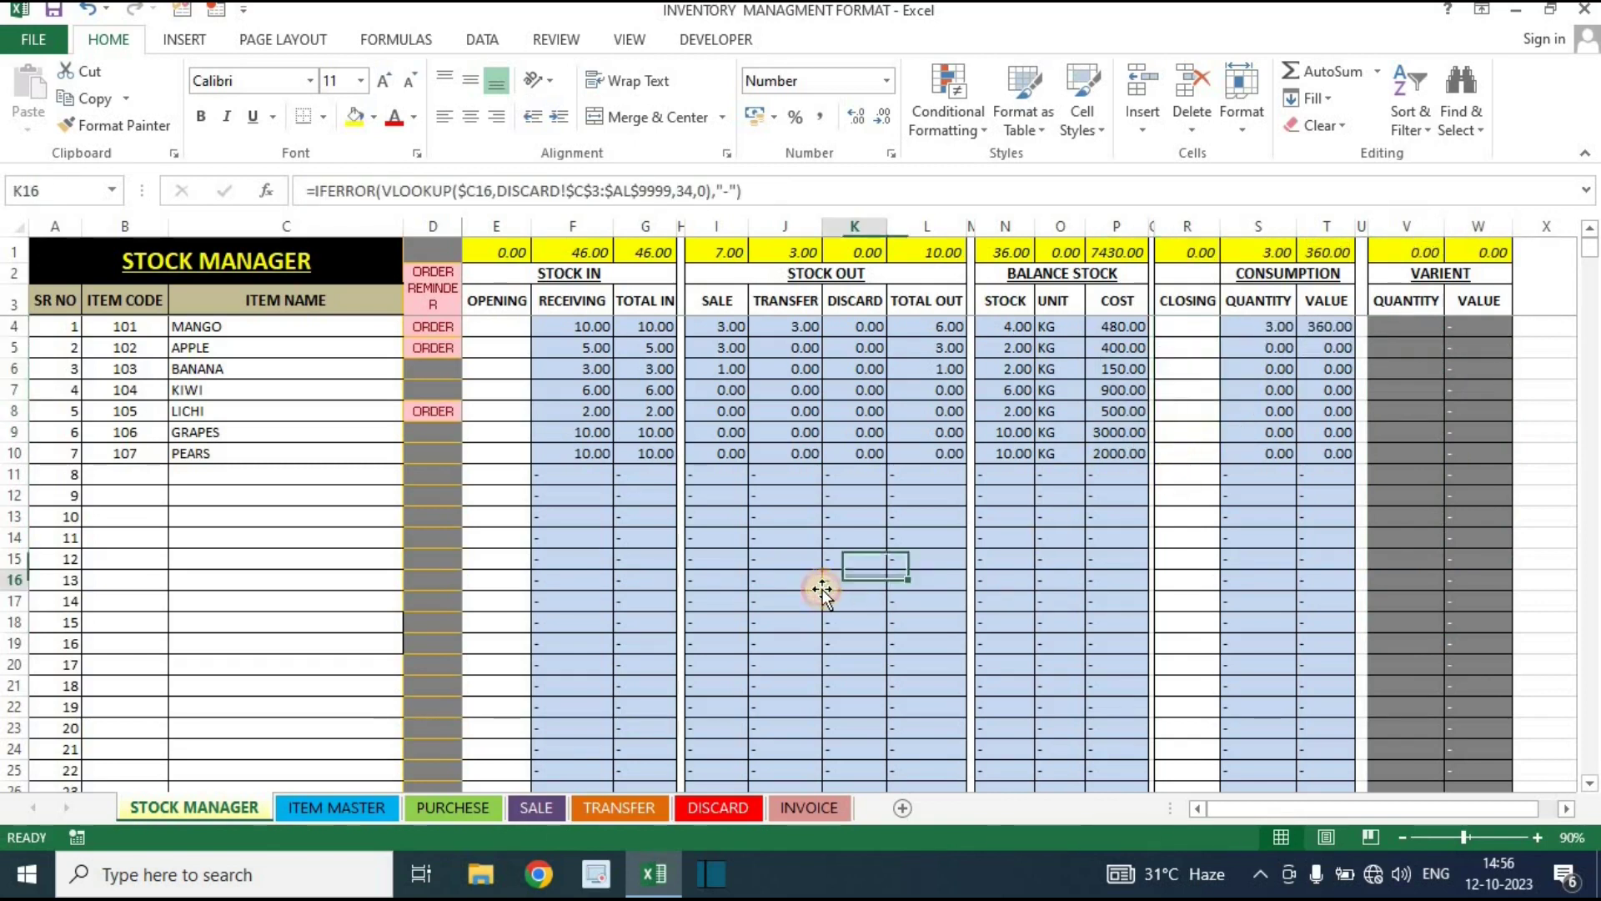
Review the INVOICE sheet's header: title, company name, contact details, logo, Date formula, Invoice No and GST No fields
{"action": "left_click", "coordinate": [809, 808]}
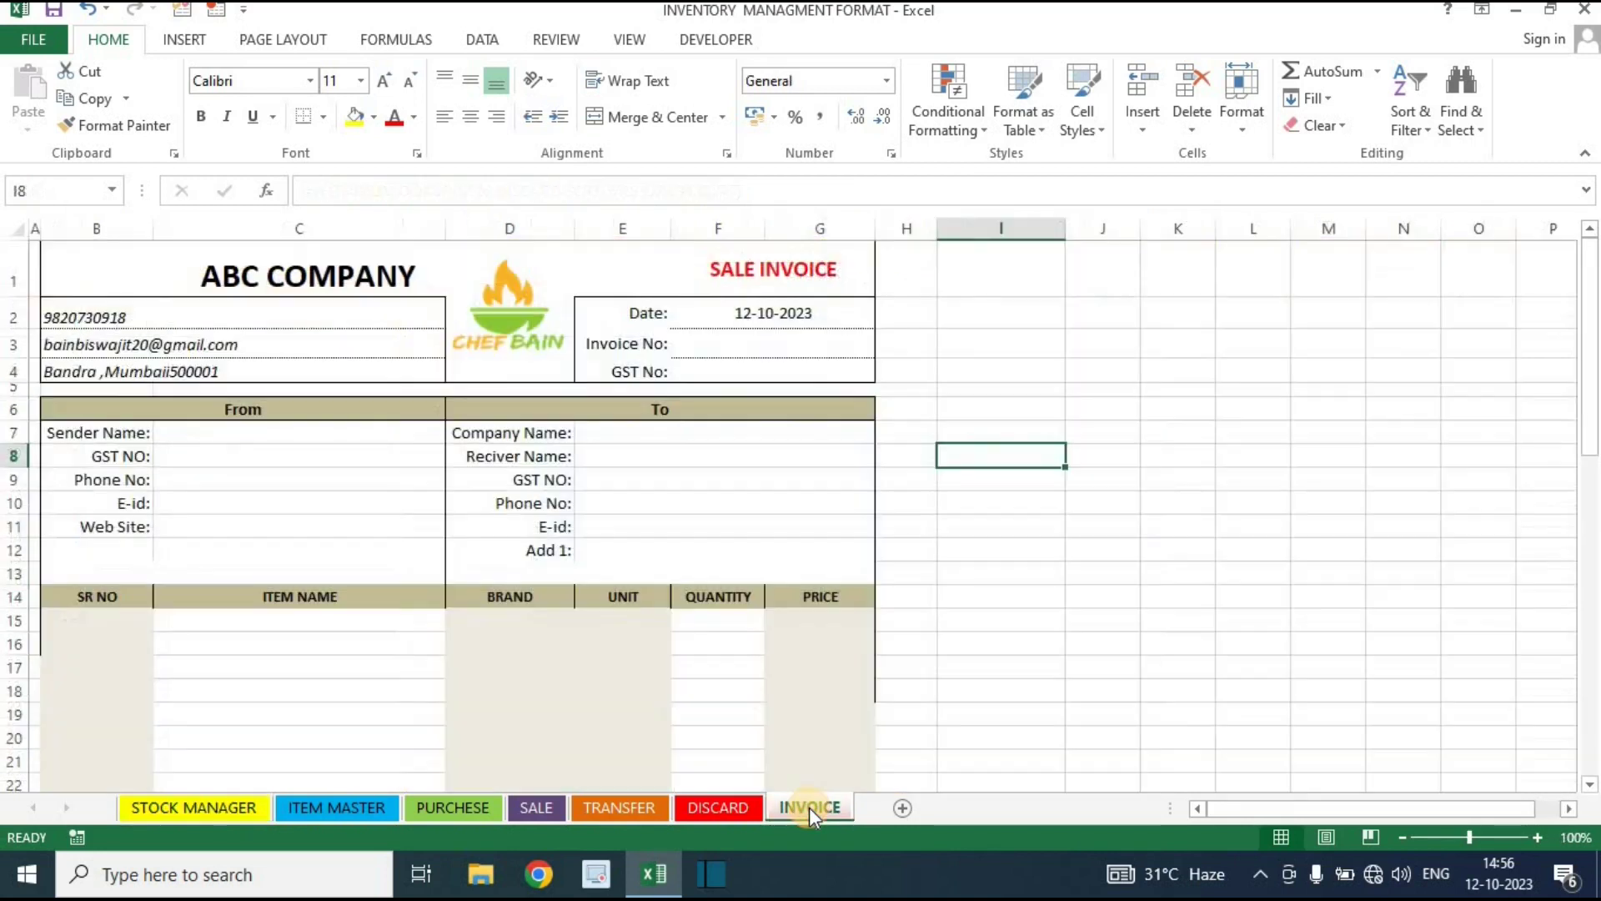
{"action": "left_click", "coordinate": [1168, 686]}
{"action": "left_click", "coordinate": [807, 255]}
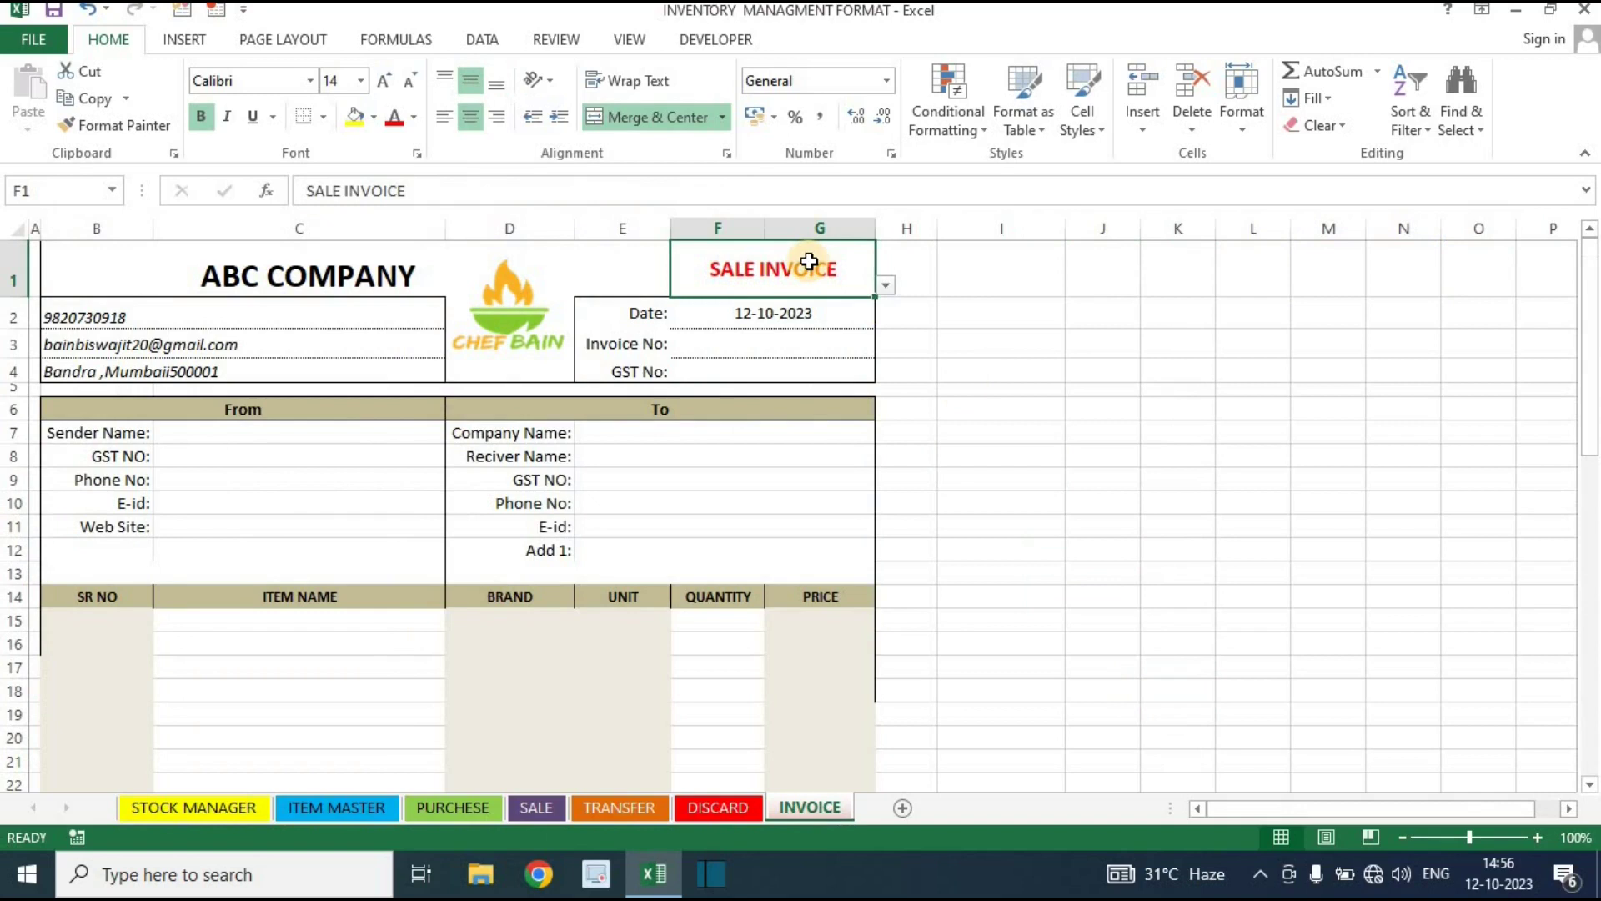
{"action": "left_click", "coordinate": [337, 275]}
{"action": "left_click", "coordinate": [330, 316]}
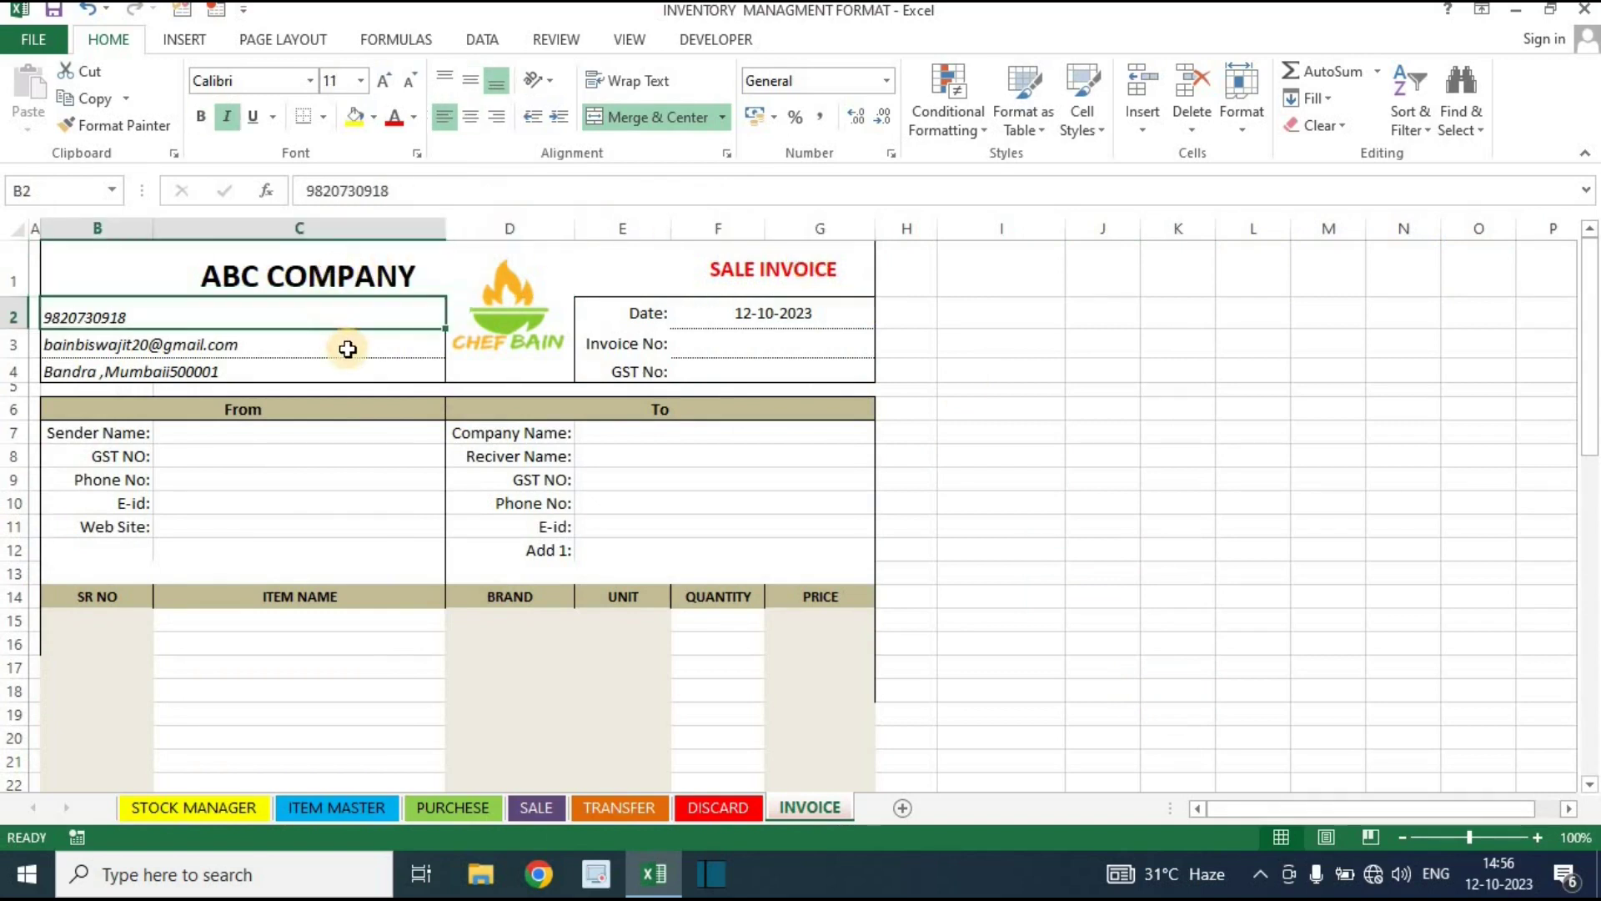
{"action": "left_click", "coordinate": [348, 349]}
{"action": "left_click", "coordinate": [350, 368]}
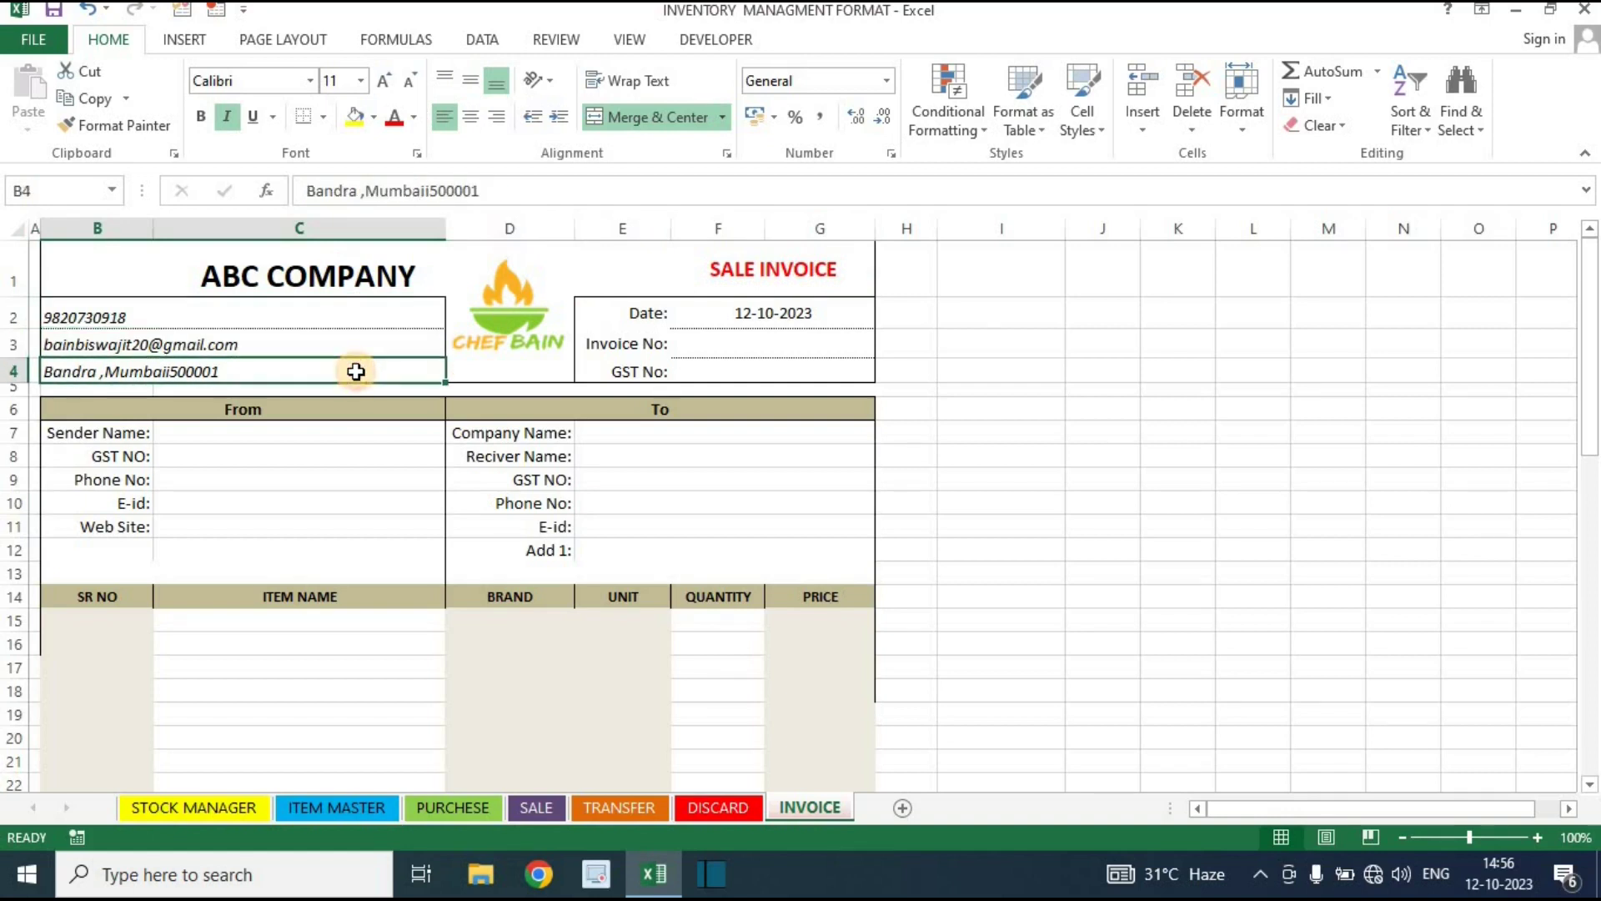
{"action": "left_click", "coordinate": [515, 325]}
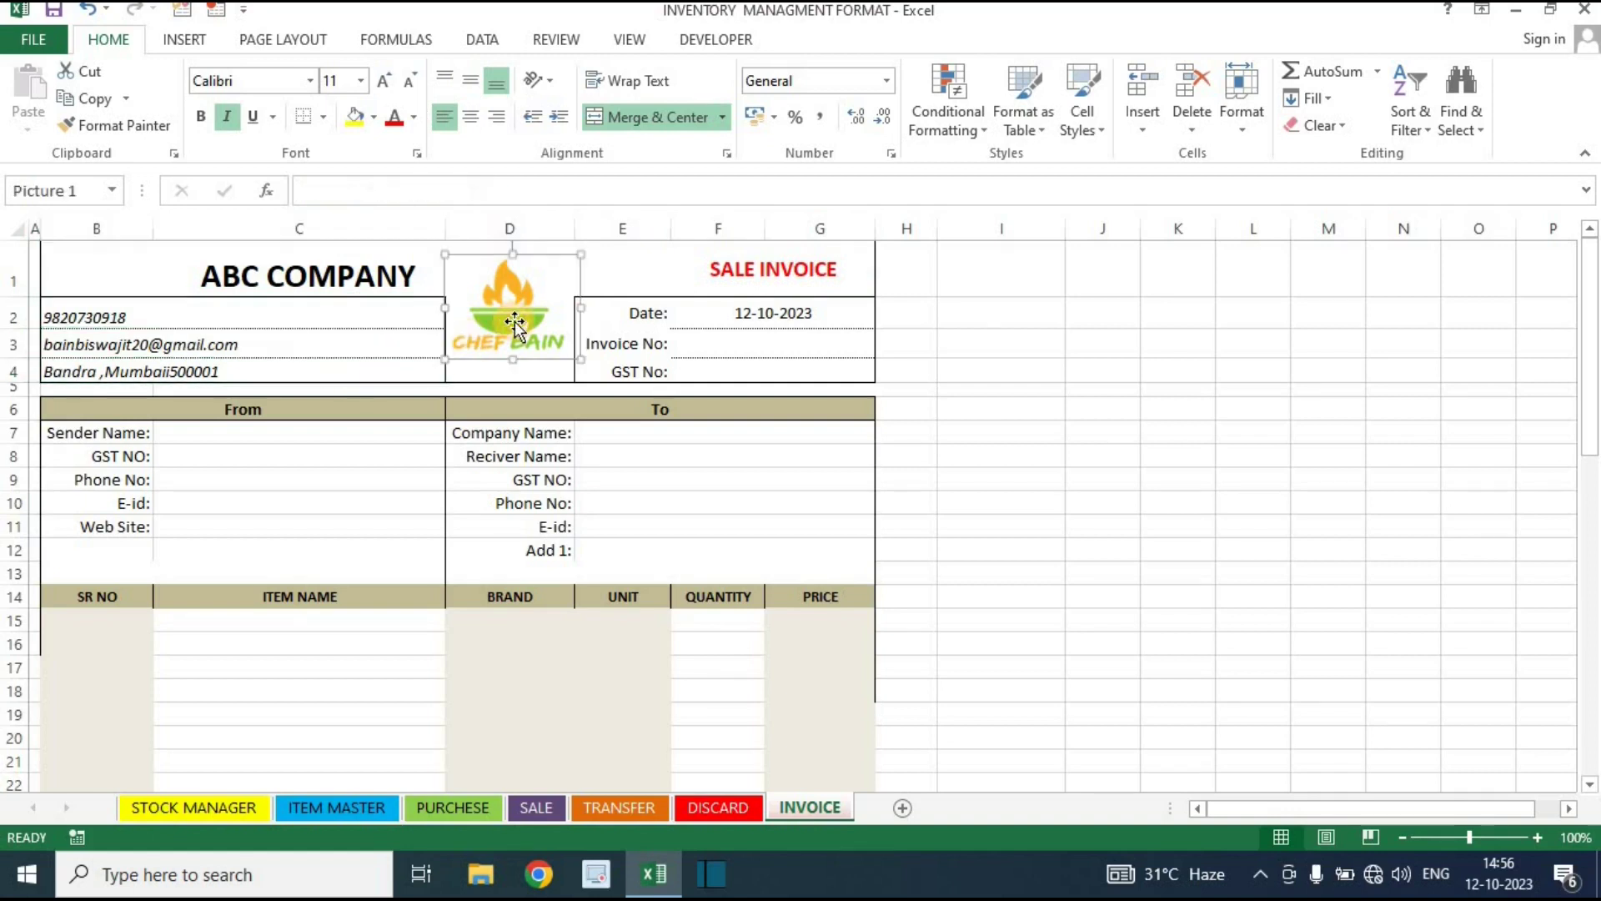
{"action": "left_click", "coordinate": [816, 310]}
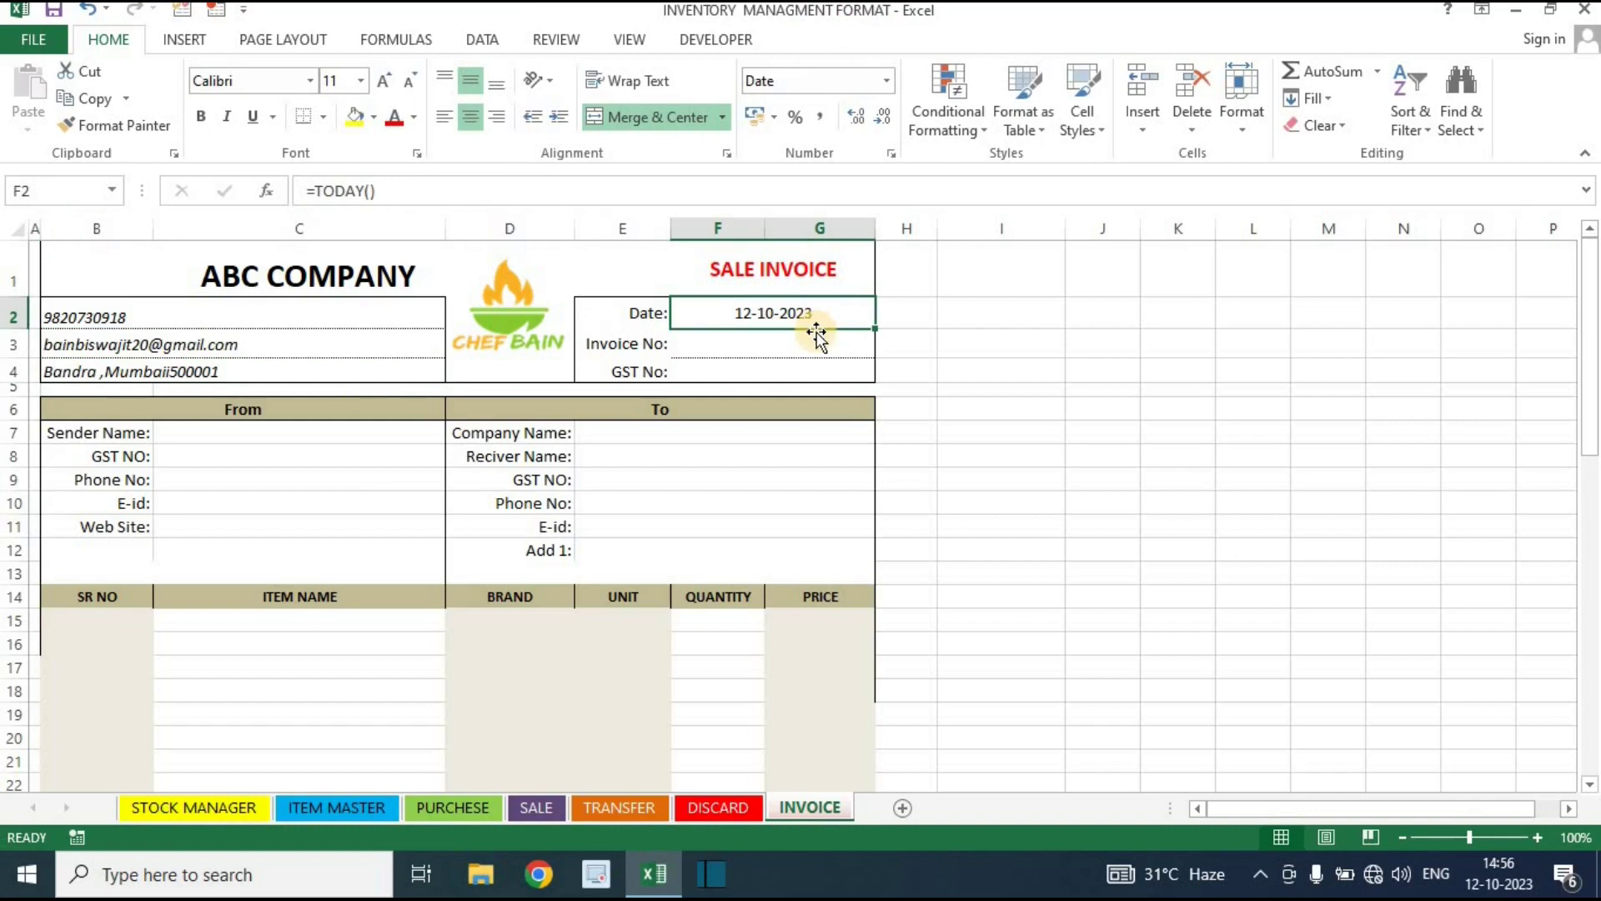
{"action": "left_click", "coordinate": [813, 344]}
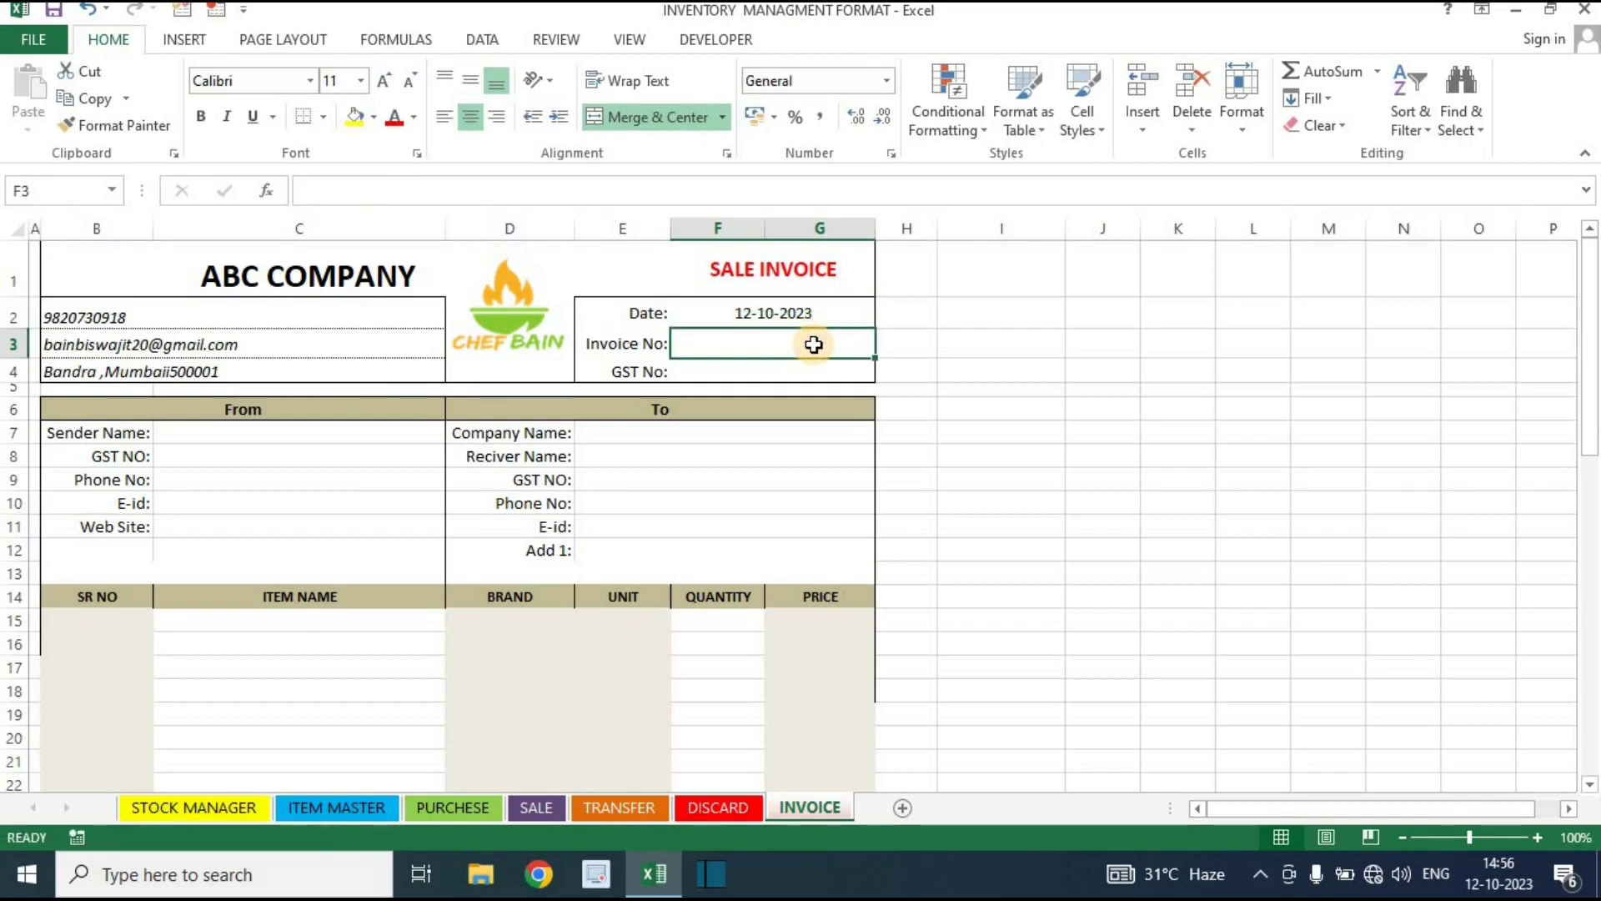
{"action": "left_click", "coordinate": [791, 370]}
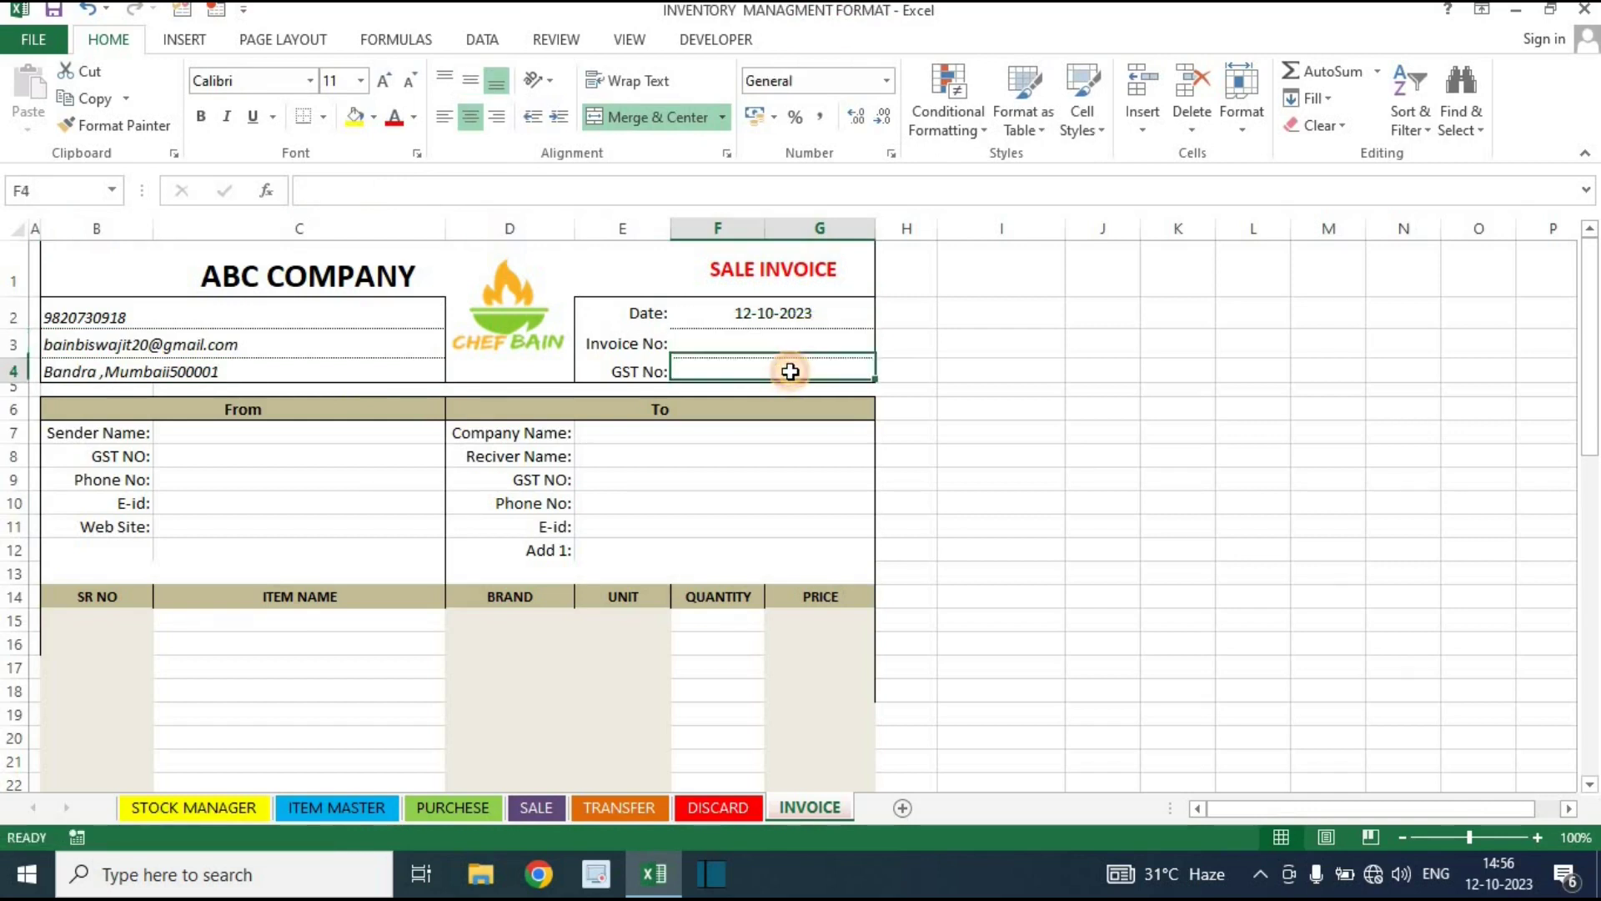
{"action": "left_click", "coordinate": [909, 306]}
Try the CHALLAN and PURCHESE INVOICE types in the invoice title, and set it back to SALE INVOICE
{"action": "left_click", "coordinate": [840, 268]}
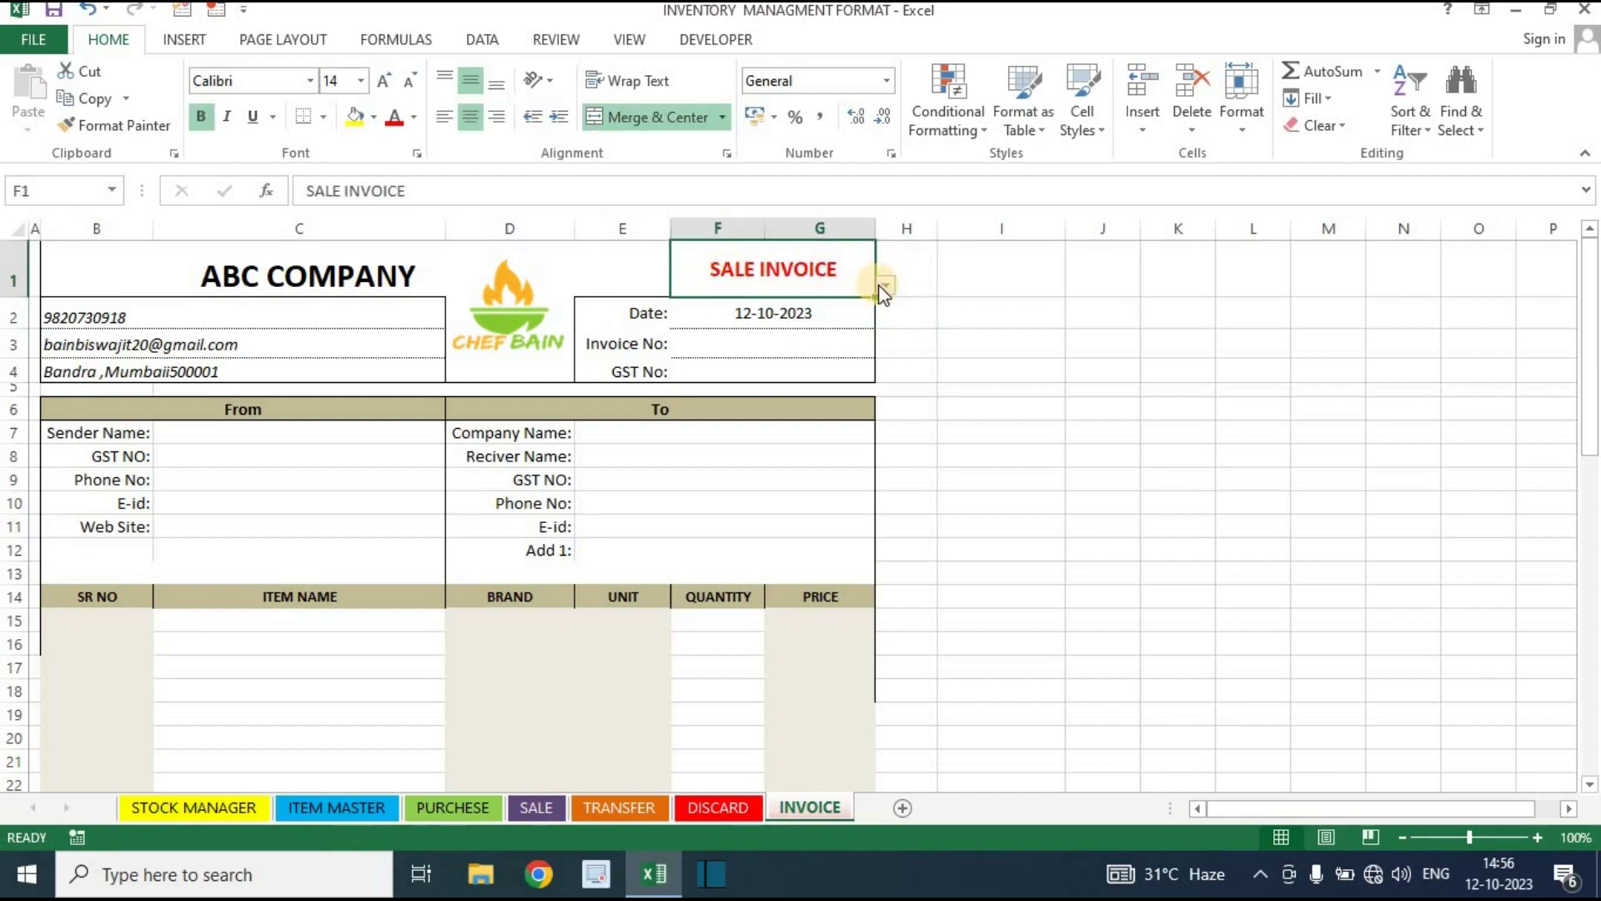
{"action": "left_click", "coordinate": [887, 287]}
{"action": "left_click", "coordinate": [874, 307]}
{"action": "left_click", "coordinate": [886, 285]}
{"action": "left_click", "coordinate": [858, 338]}
{"action": "left_click", "coordinate": [907, 315]}
{"action": "left_click", "coordinate": [887, 287]}
{"action": "left_click", "coordinate": [886, 285]}
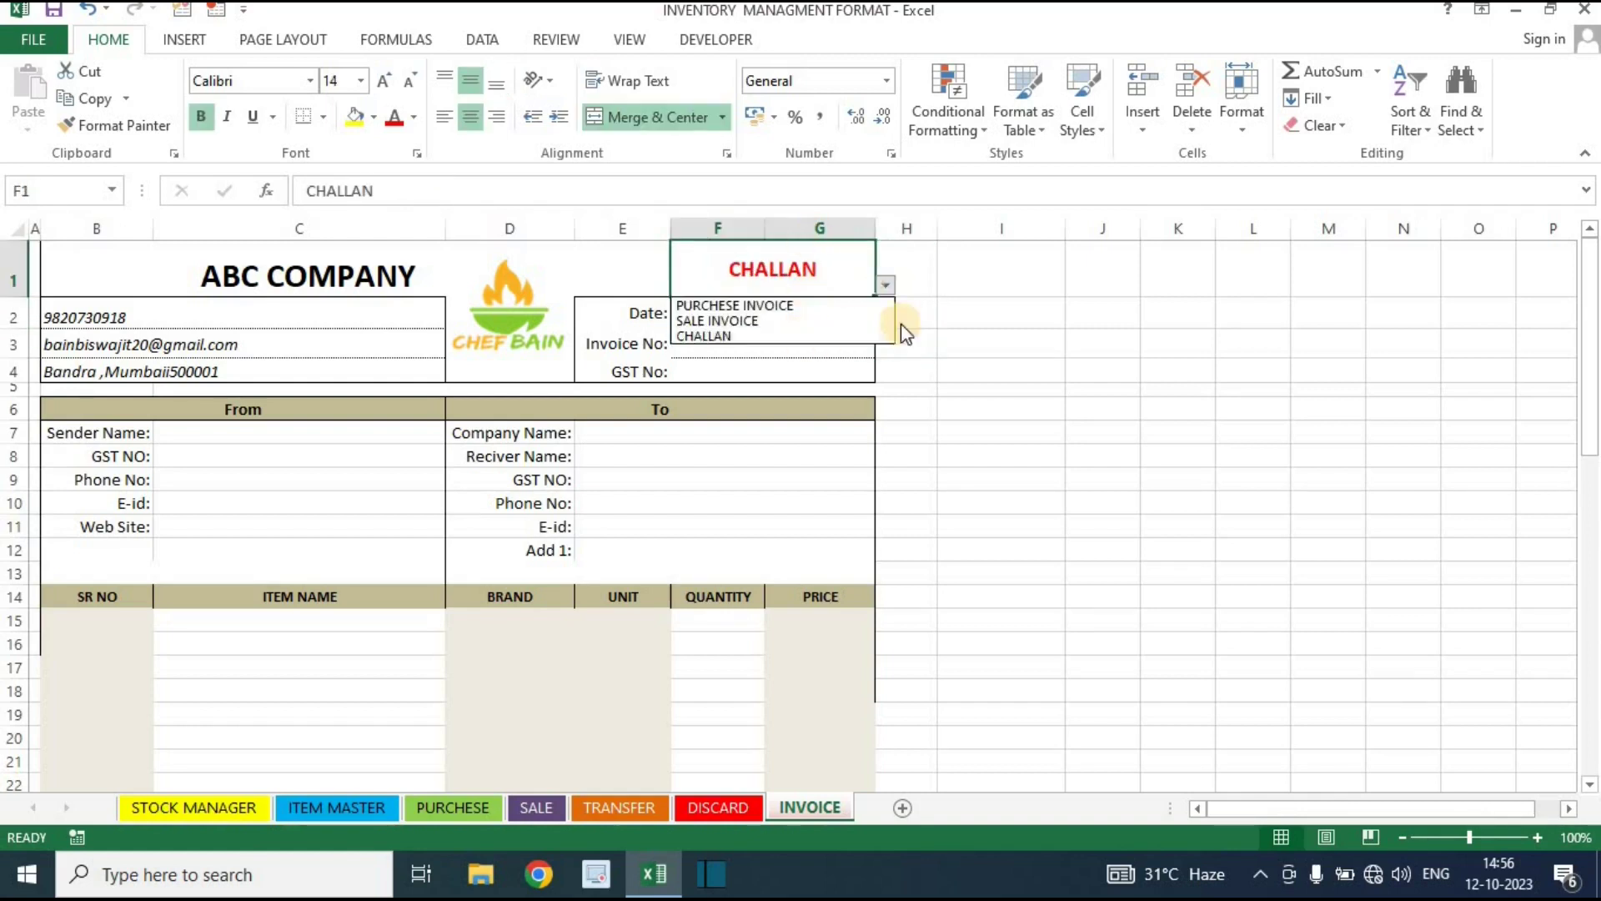
{"action": "left_click", "coordinate": [846, 307]}
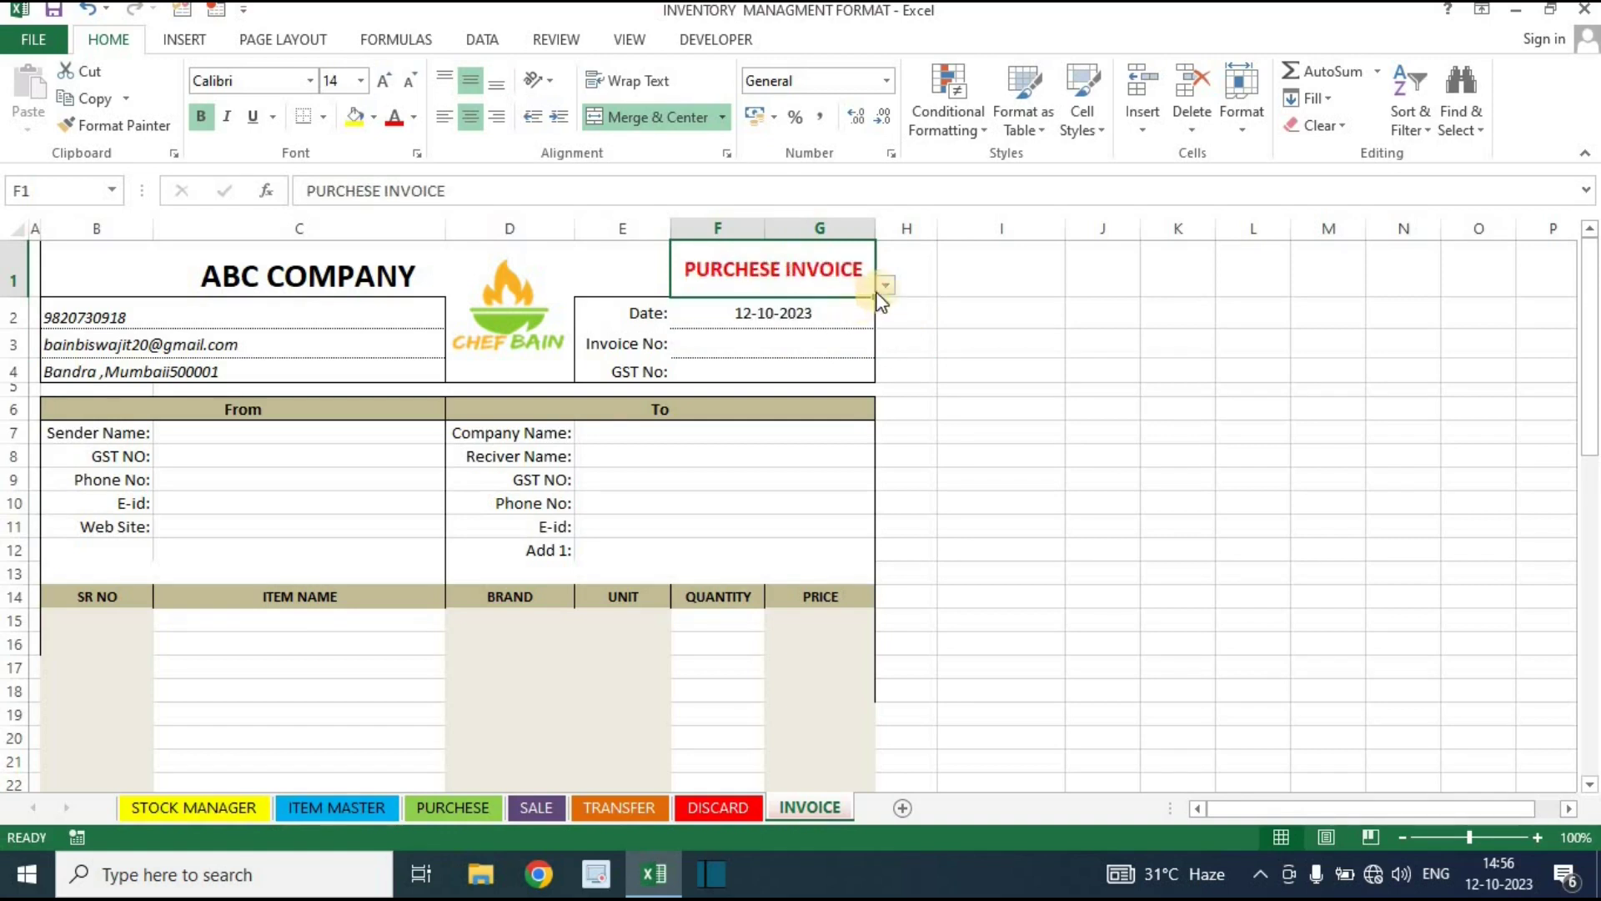
{"action": "left_click", "coordinate": [886, 285]}
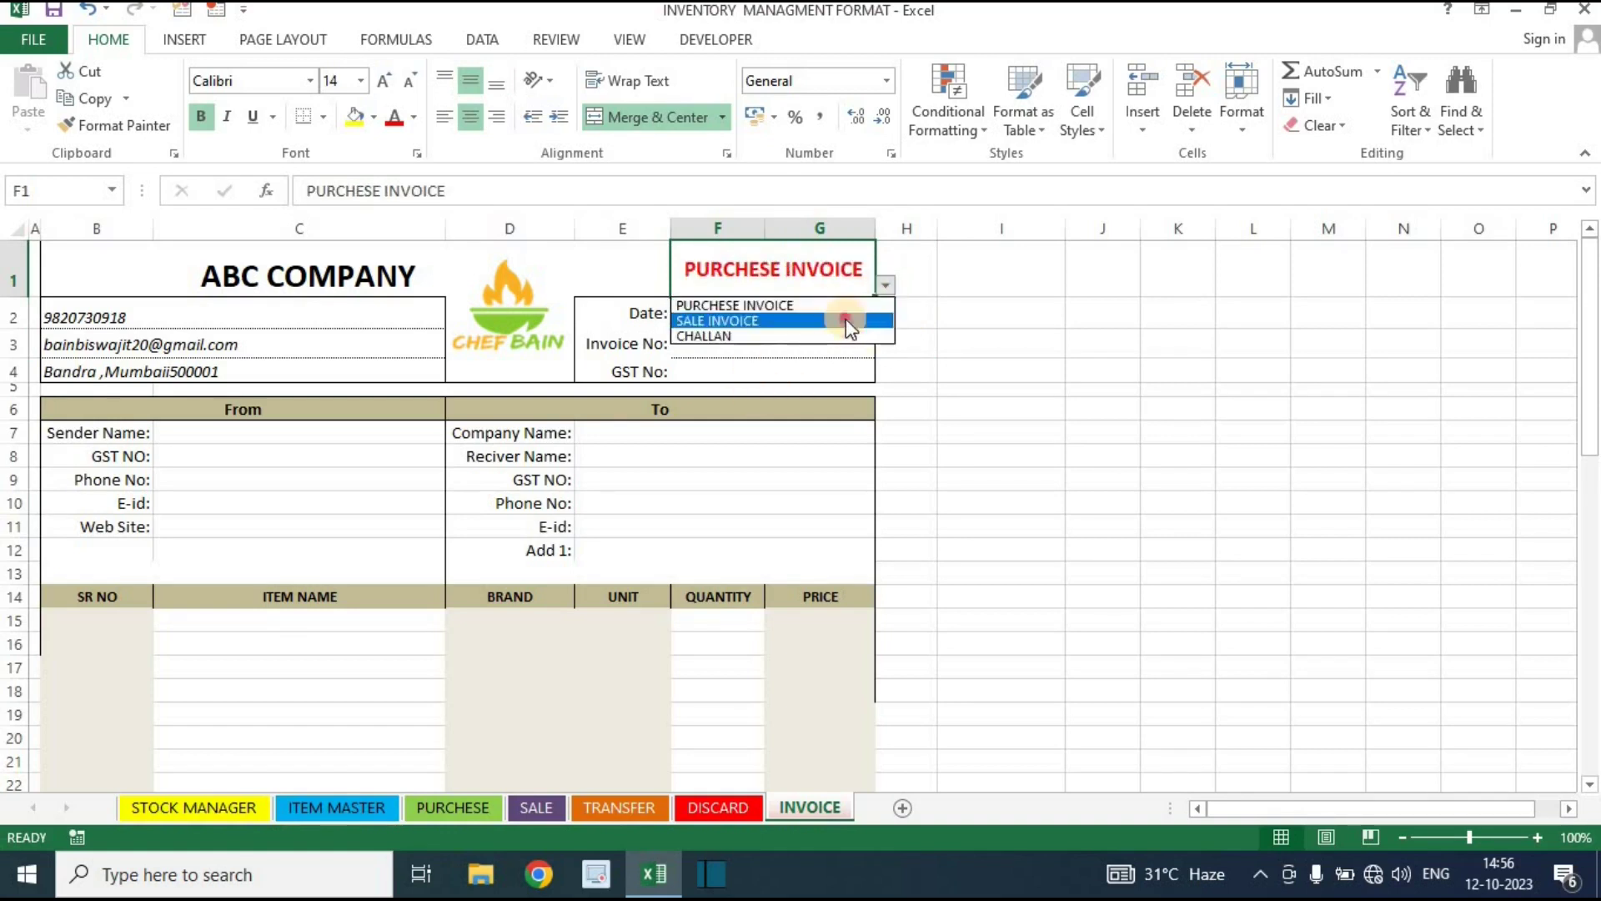
{"action": "left_click", "coordinate": [847, 318]}
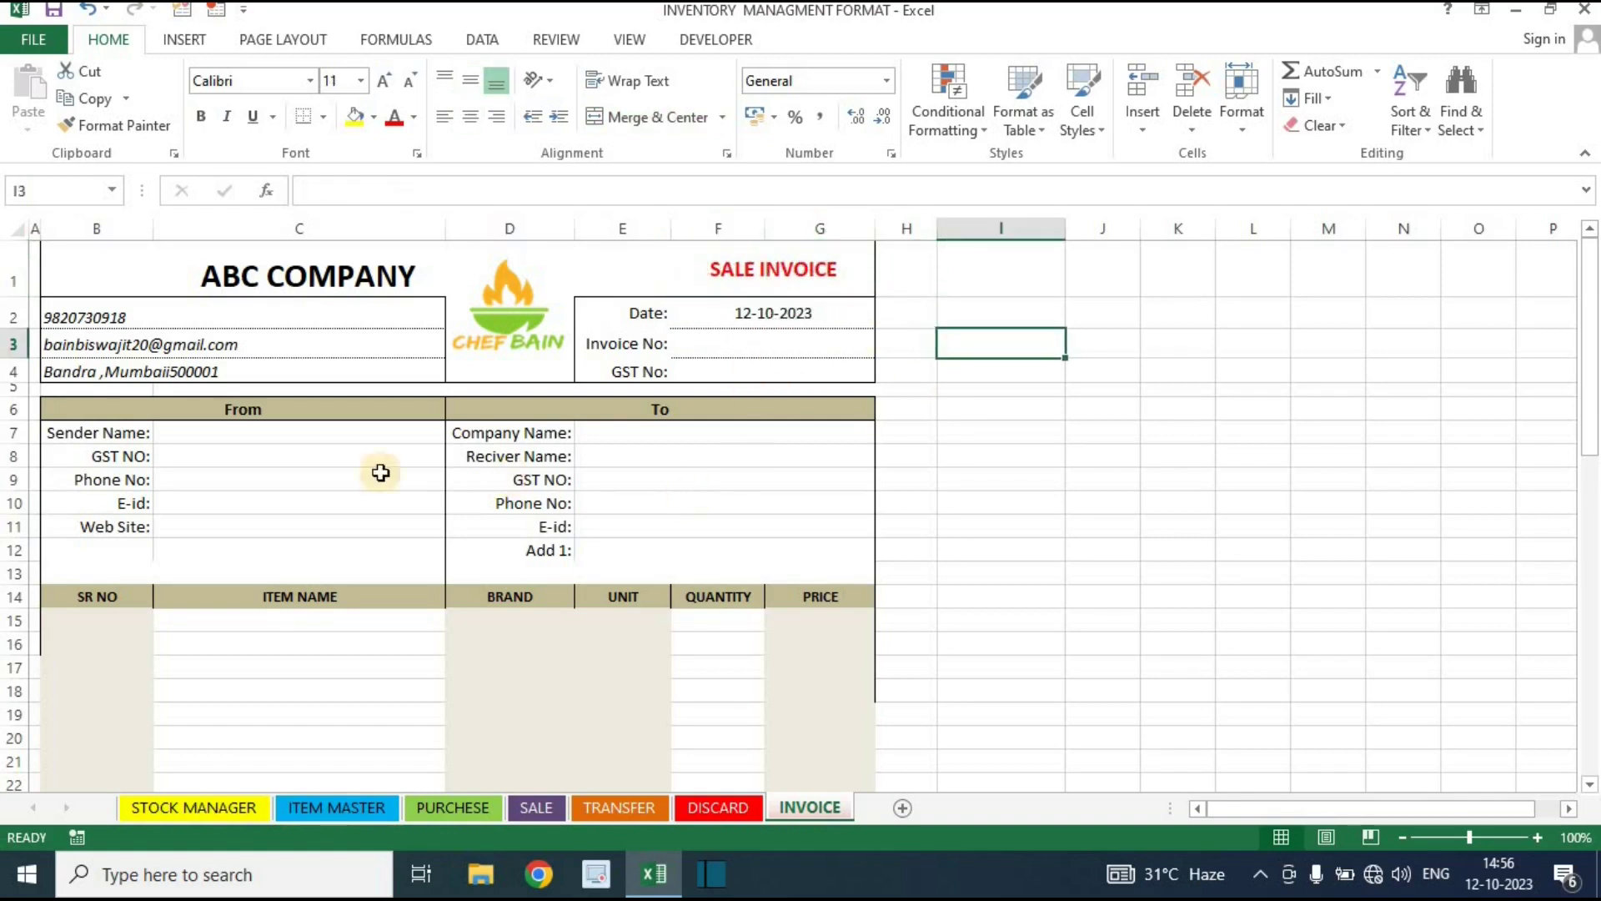
Review the invoice's From and To sections and the SR NO, BRAND, UNIT and PRICE columns of the item table
{"action": "left_click_drag", "start_coordinate": [100, 411], "coordinate": [304, 544]}
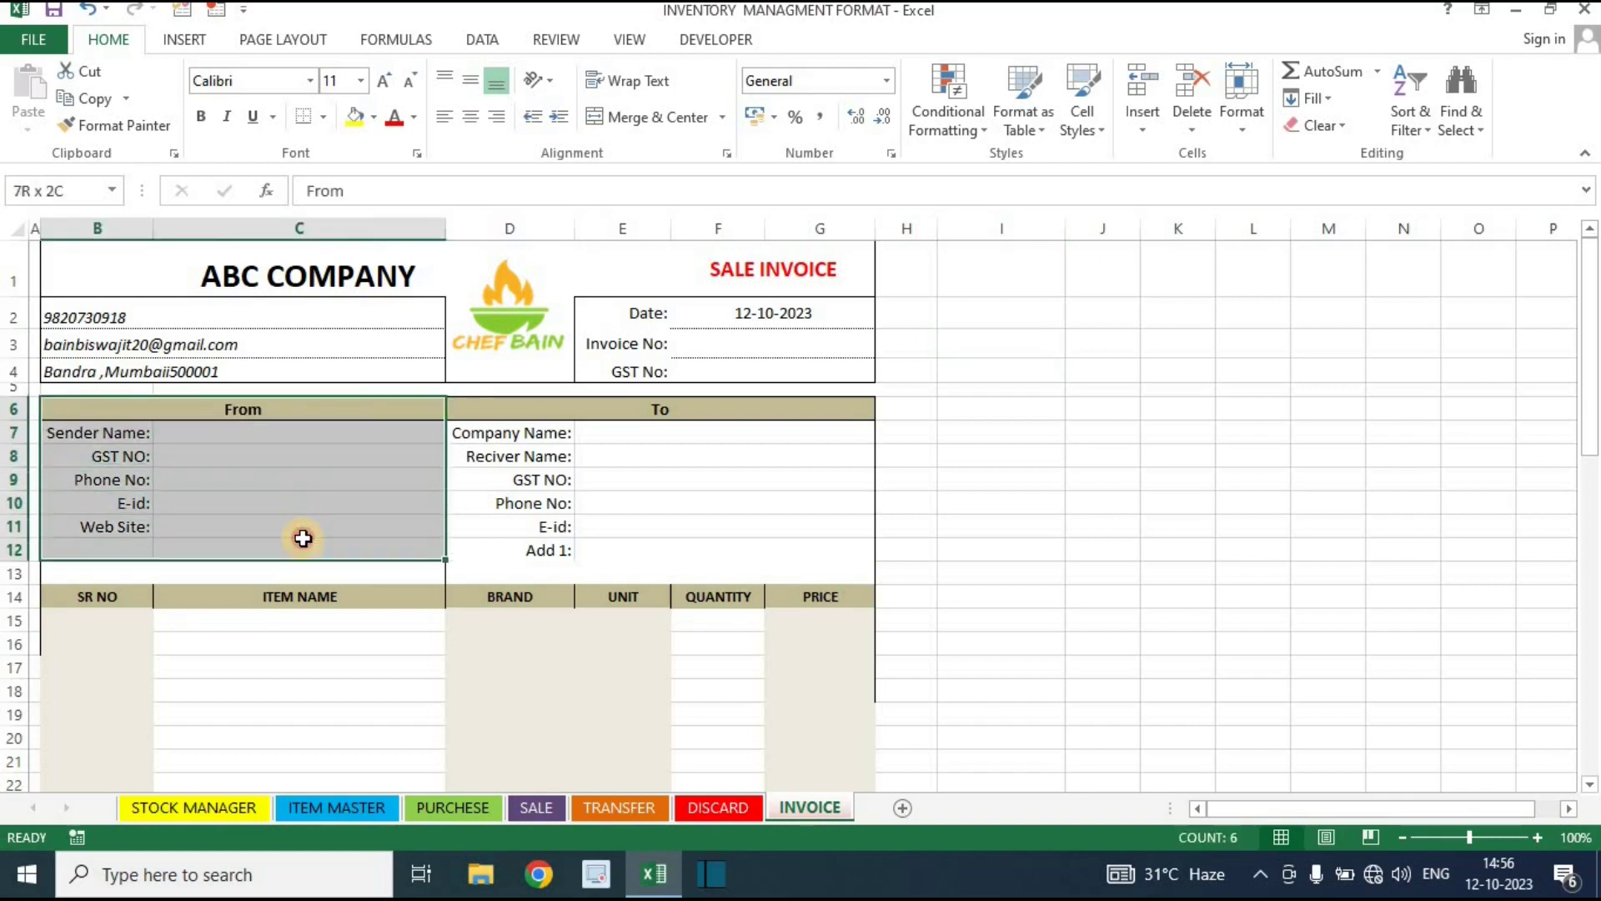
{"action": "left_click_drag", "start_coordinate": [563, 408], "coordinate": [722, 552]}
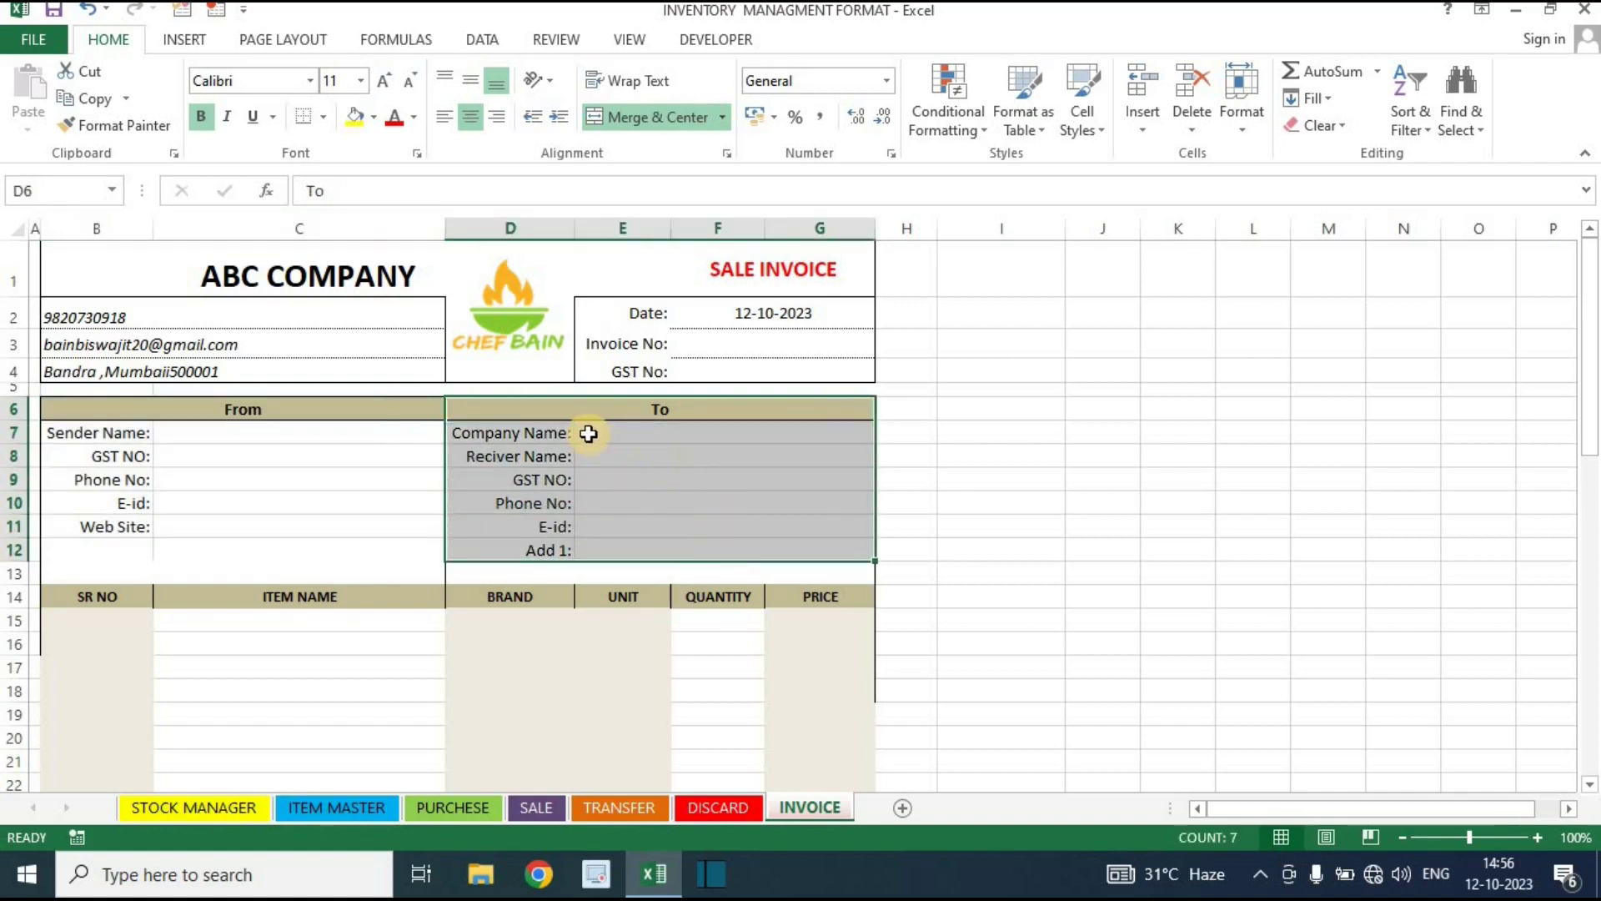
{"action": "left_click", "coordinate": [1055, 547]}
{"action": "scroll", "coordinate": [333, 584], "scroll_direction": "down", "scroll_amount": 3}
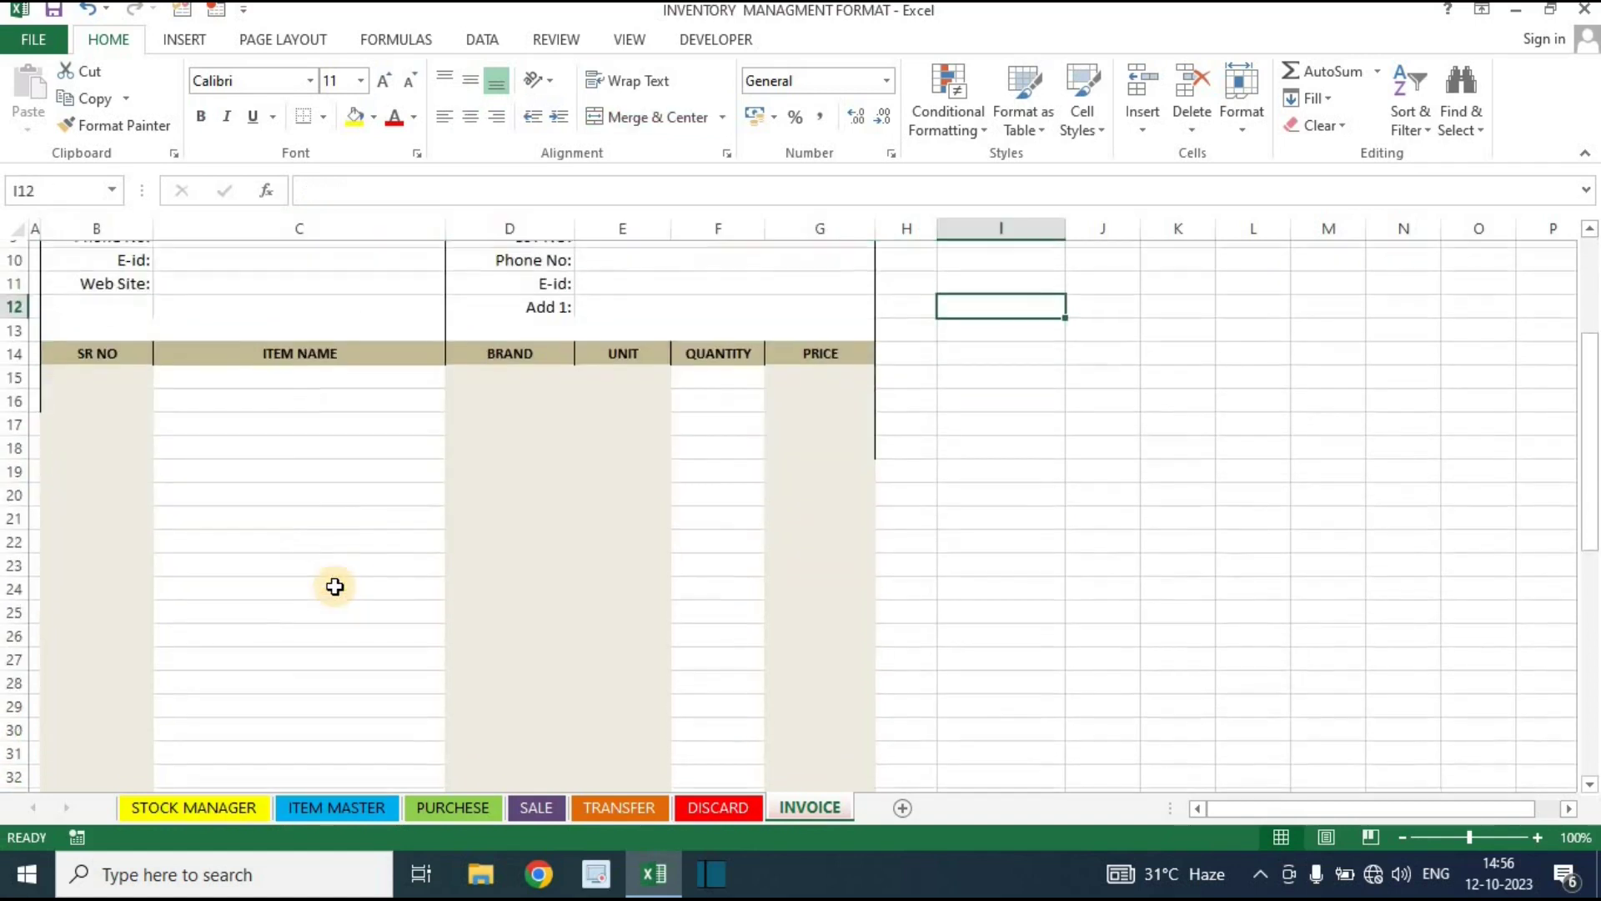
{"action": "scroll", "coordinate": [335, 587], "scroll_direction": "down", "scroll_amount": 1}
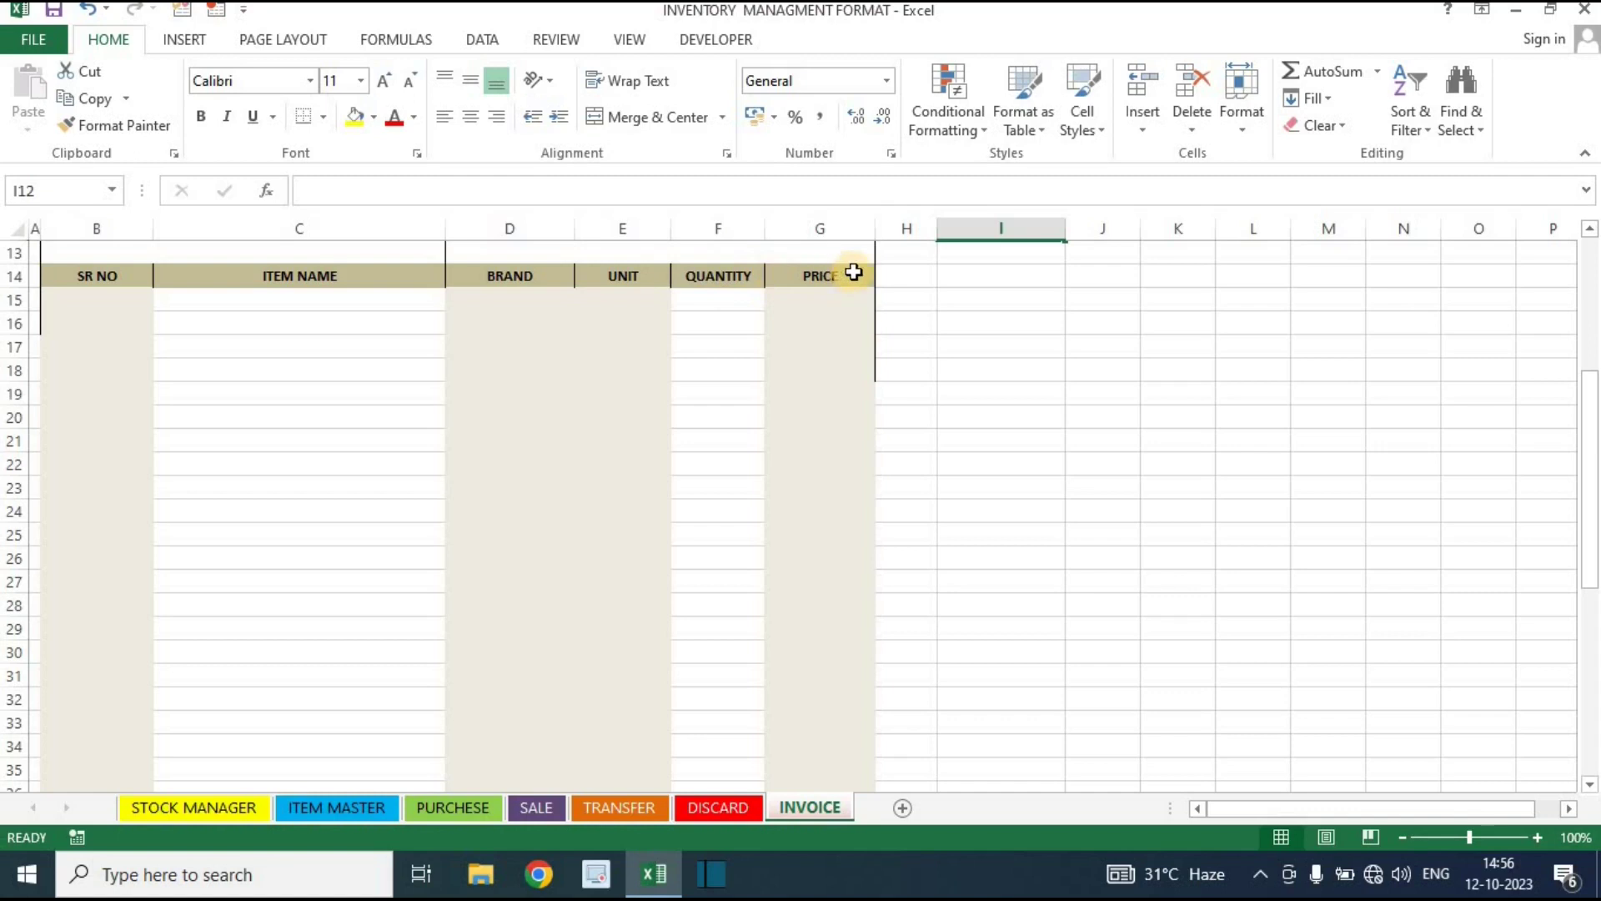
{"action": "left_click_drag", "start_coordinate": [102, 297], "coordinate": [102, 572]}
{"action": "left_click_drag", "start_coordinate": [529, 278], "coordinate": [578, 564]}
{"action": "left_click_drag", "start_coordinate": [801, 298], "coordinate": [793, 499]}
Choose MANGO, APPLE and KIWI as the first three invoice items and check their automatically filled details
{"action": "left_click", "coordinate": [251, 423]}
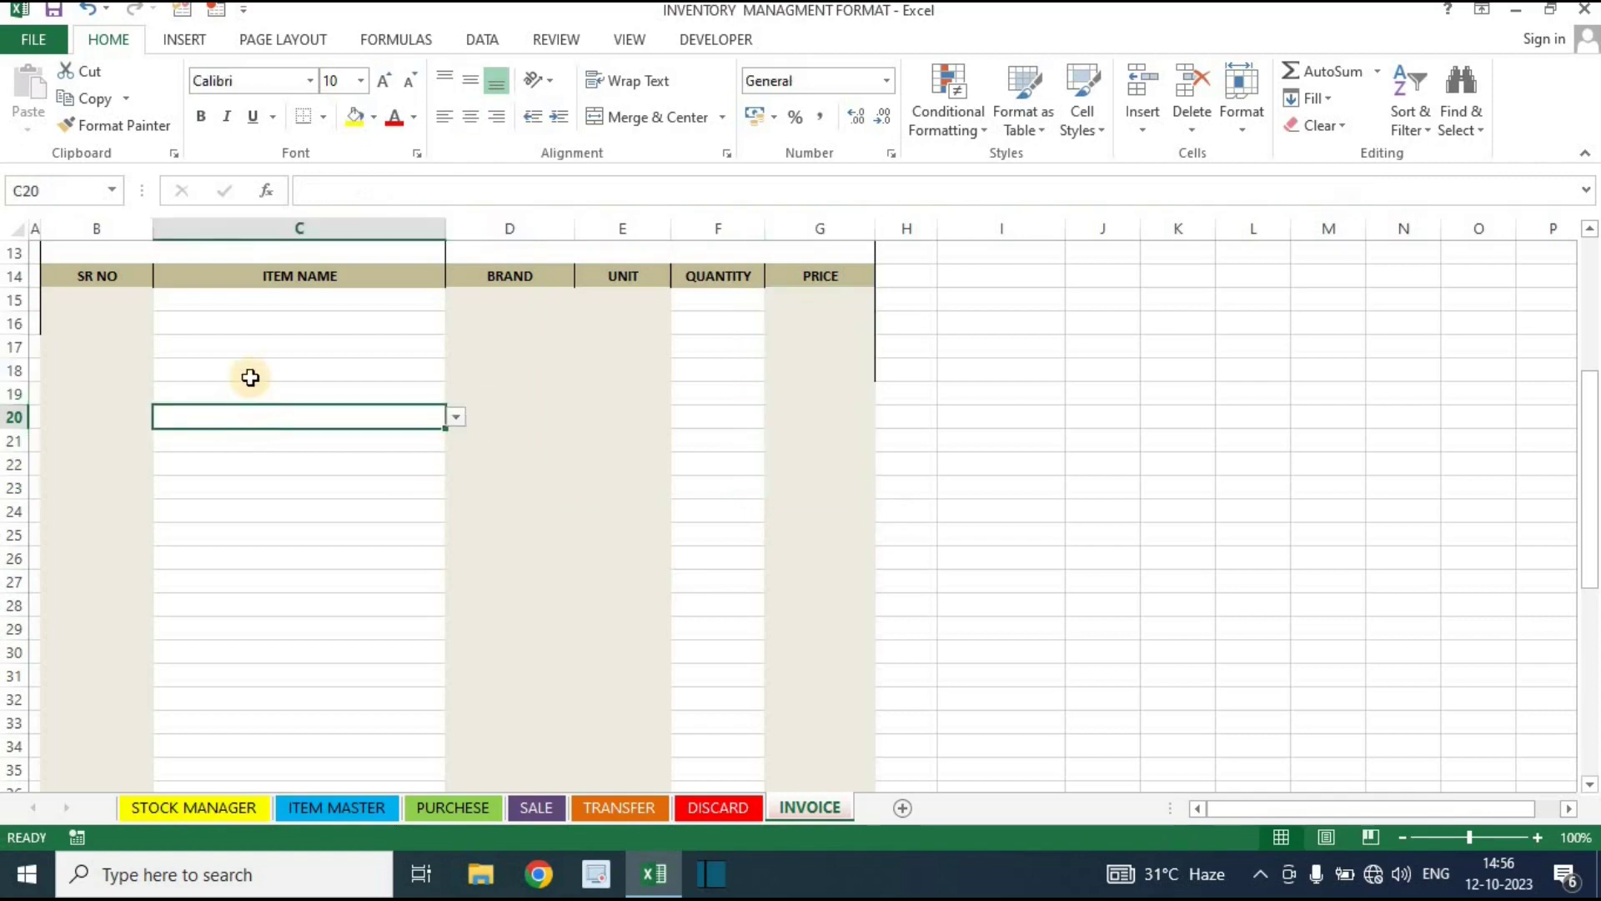
{"action": "left_click", "coordinate": [394, 292]}
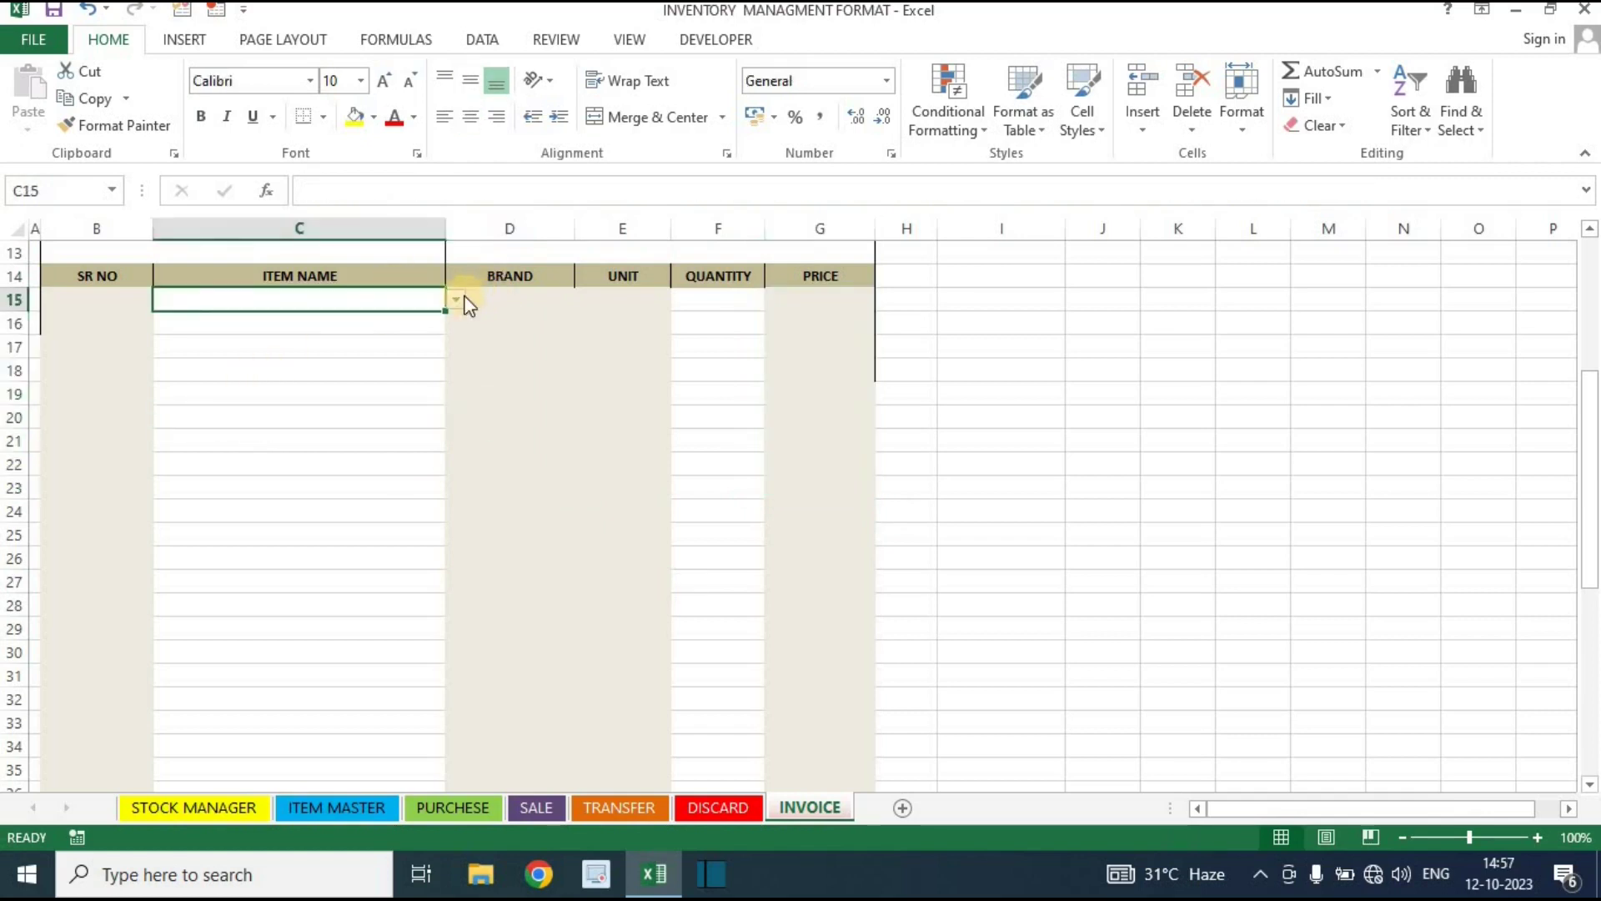
{"action": "left_click", "coordinate": [457, 302]}
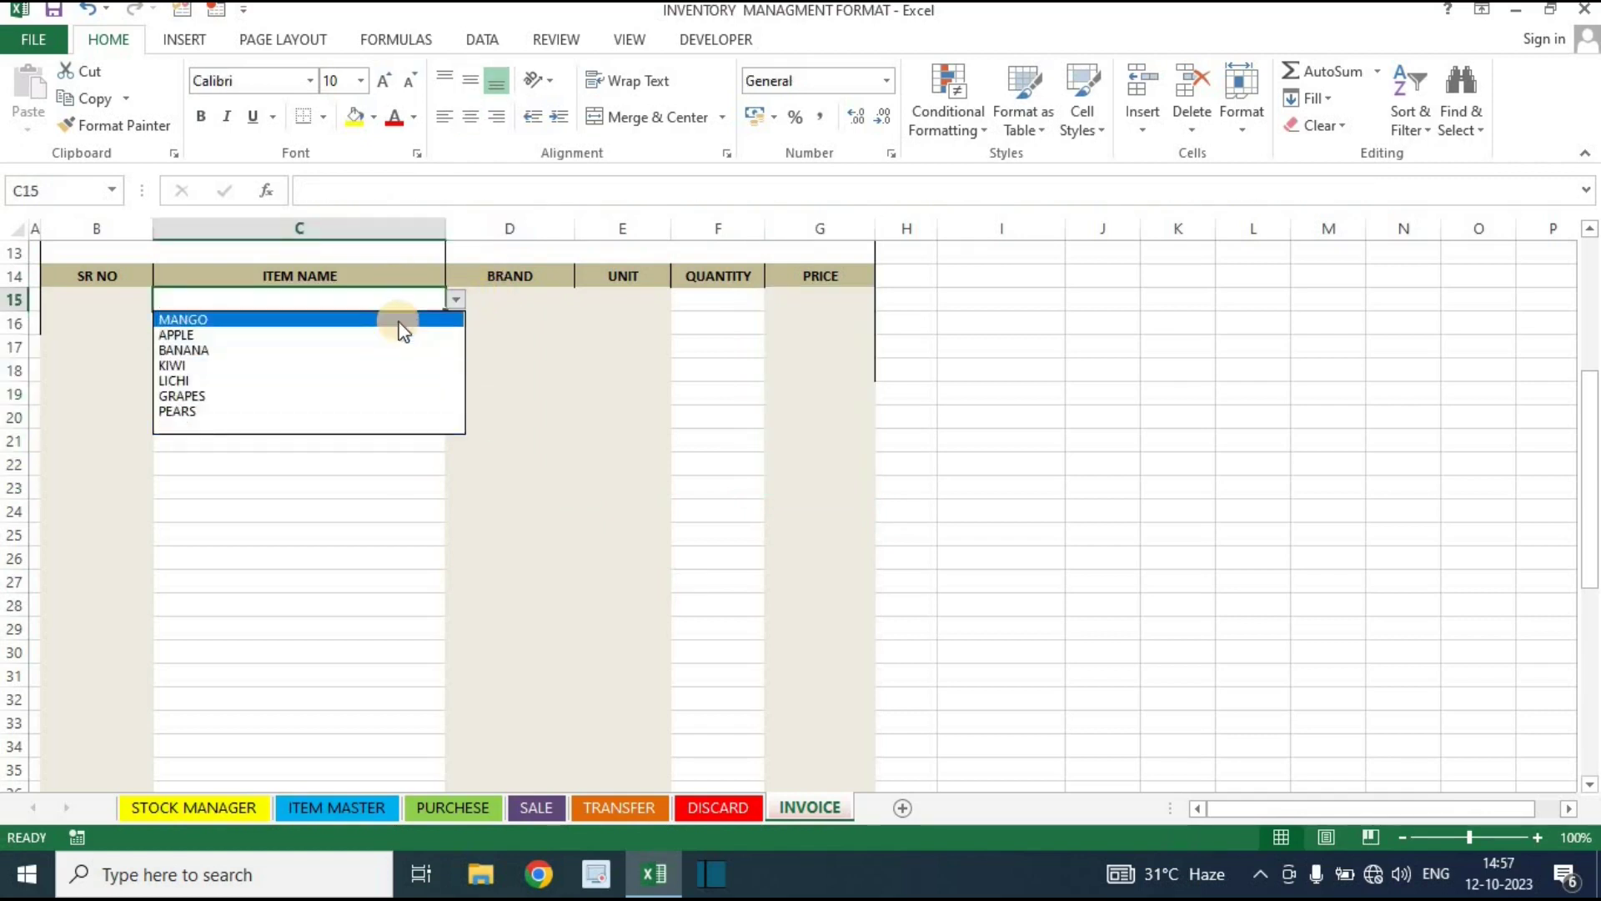
{"action": "left_click", "coordinate": [401, 322]}
{"action": "left_click", "coordinate": [403, 324]}
{"action": "left_click", "coordinate": [457, 324]}
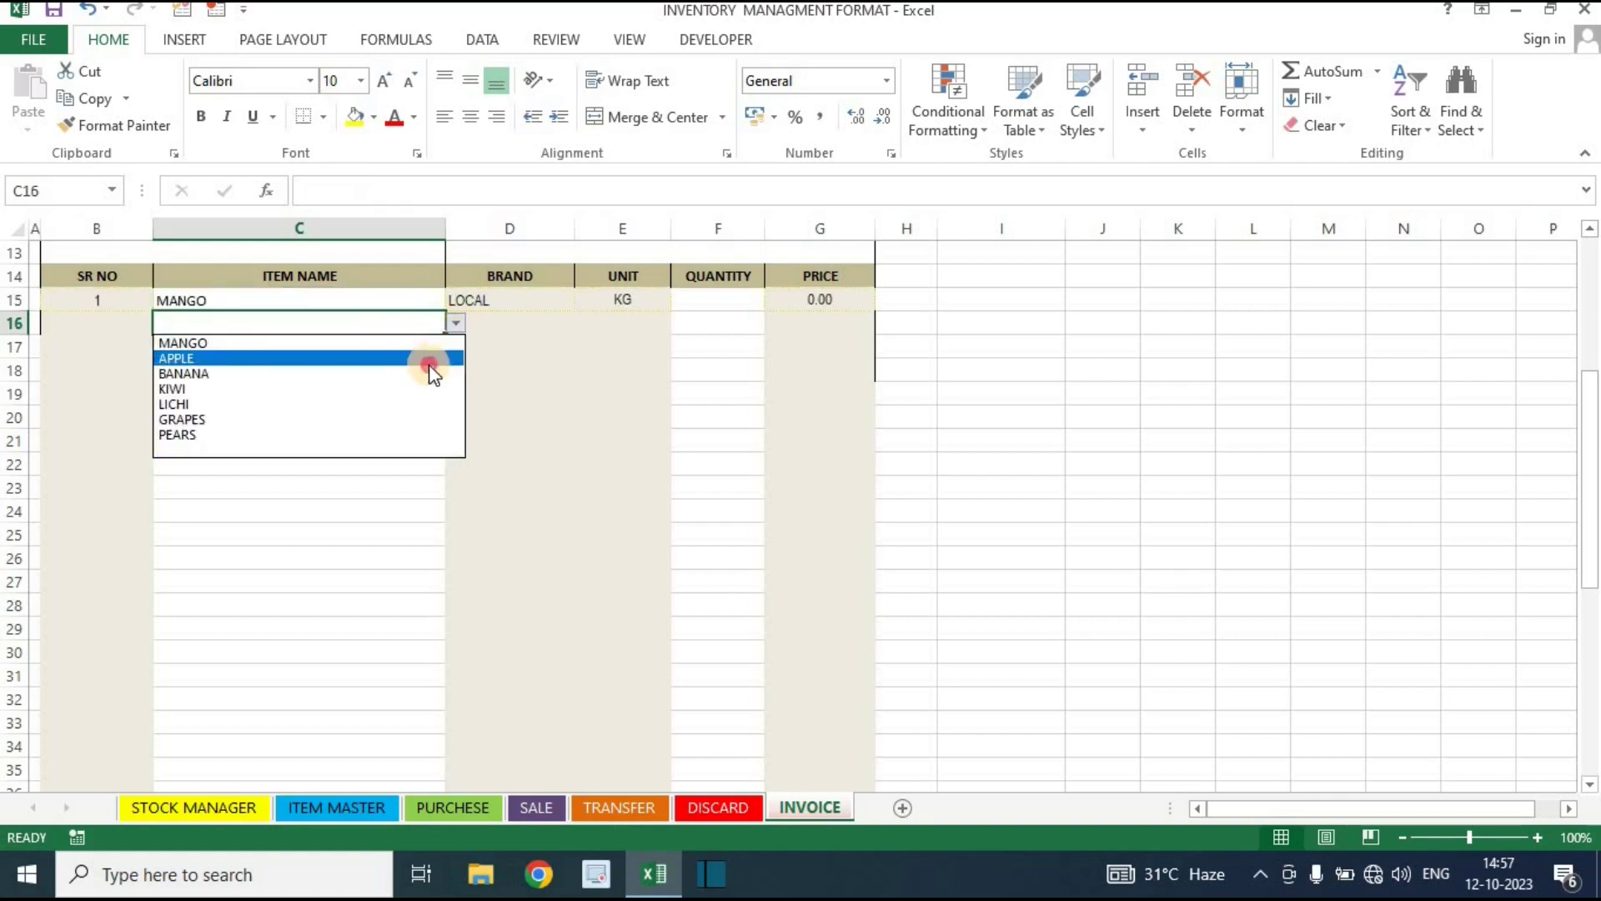
{"action": "left_click", "coordinate": [426, 355]}
{"action": "left_click", "coordinate": [424, 347]}
{"action": "left_click", "coordinate": [456, 347]}
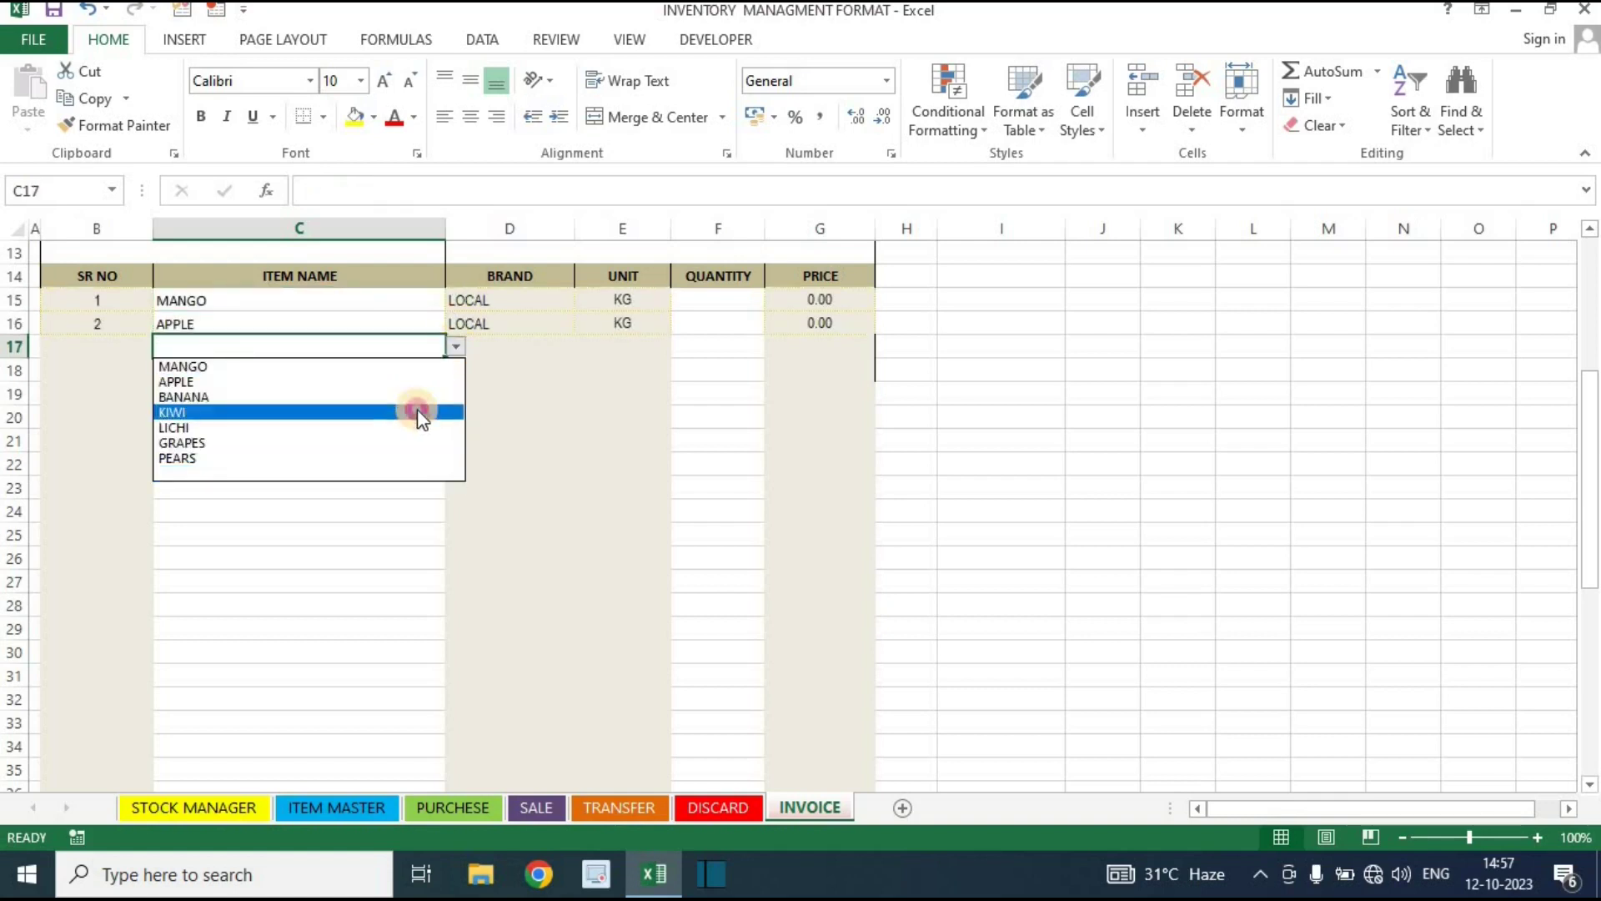
{"action": "left_click", "coordinate": [417, 409]}
{"action": "left_click", "coordinate": [420, 411]}
{"action": "left_click_drag", "start_coordinate": [464, 297], "coordinate": [708, 452]}
Enter invoice quantities of 2 for MANGO, 3 for APPLE and 1 for KIWI
{"action": "left_click", "coordinate": [729, 299]}
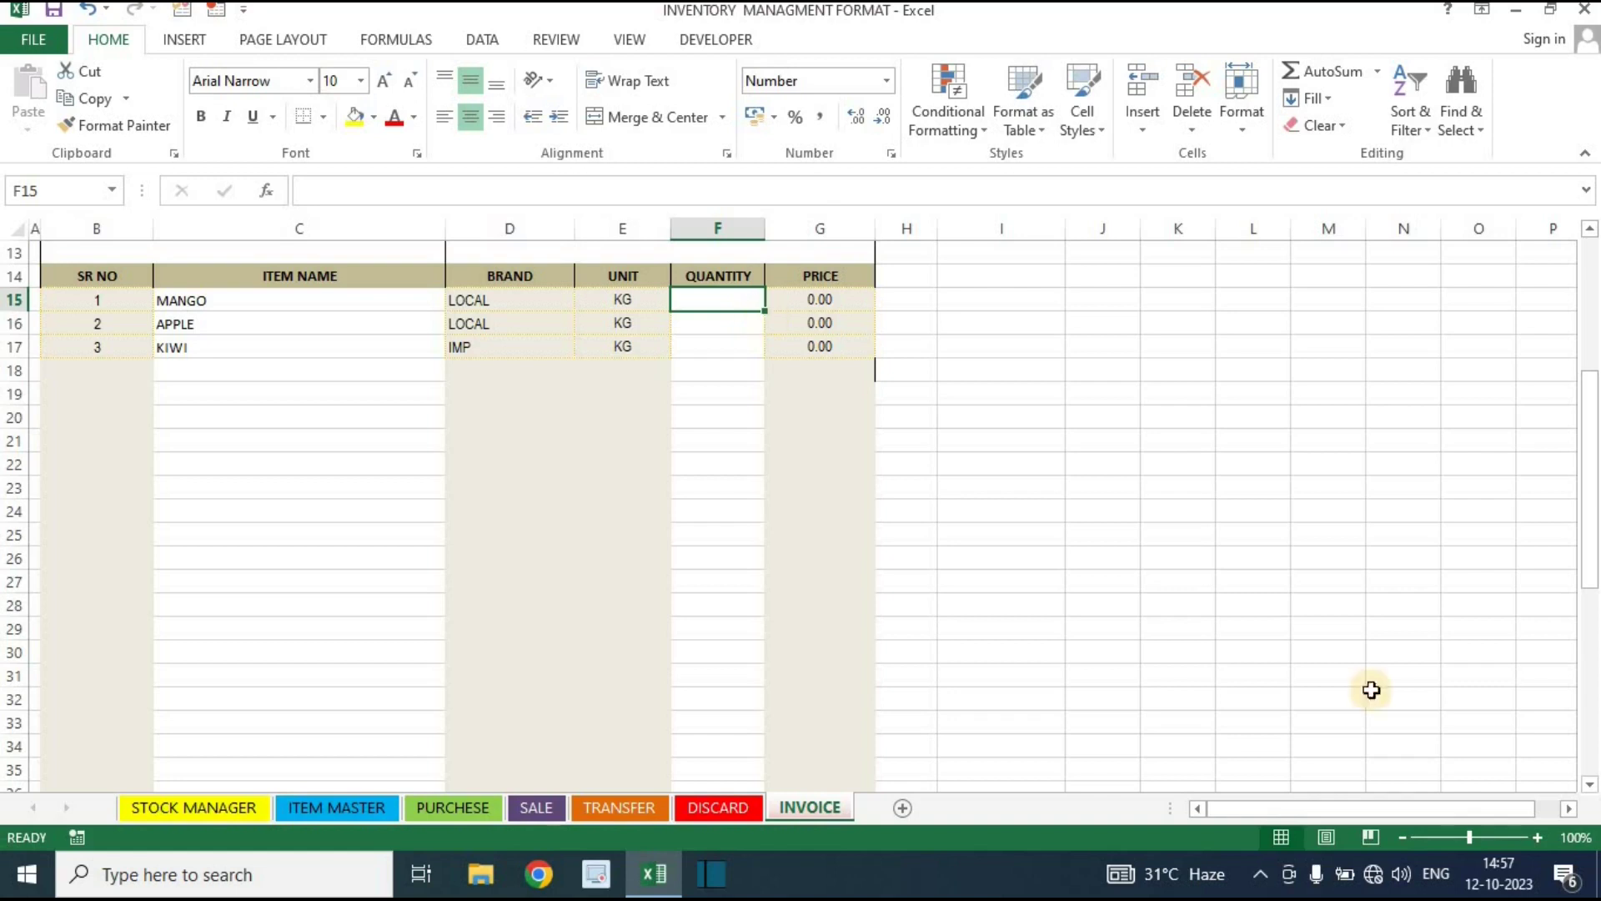
{"action": "scroll", "coordinate": [1134, 604], "scroll_direction": "up", "scroll_amount": 4}
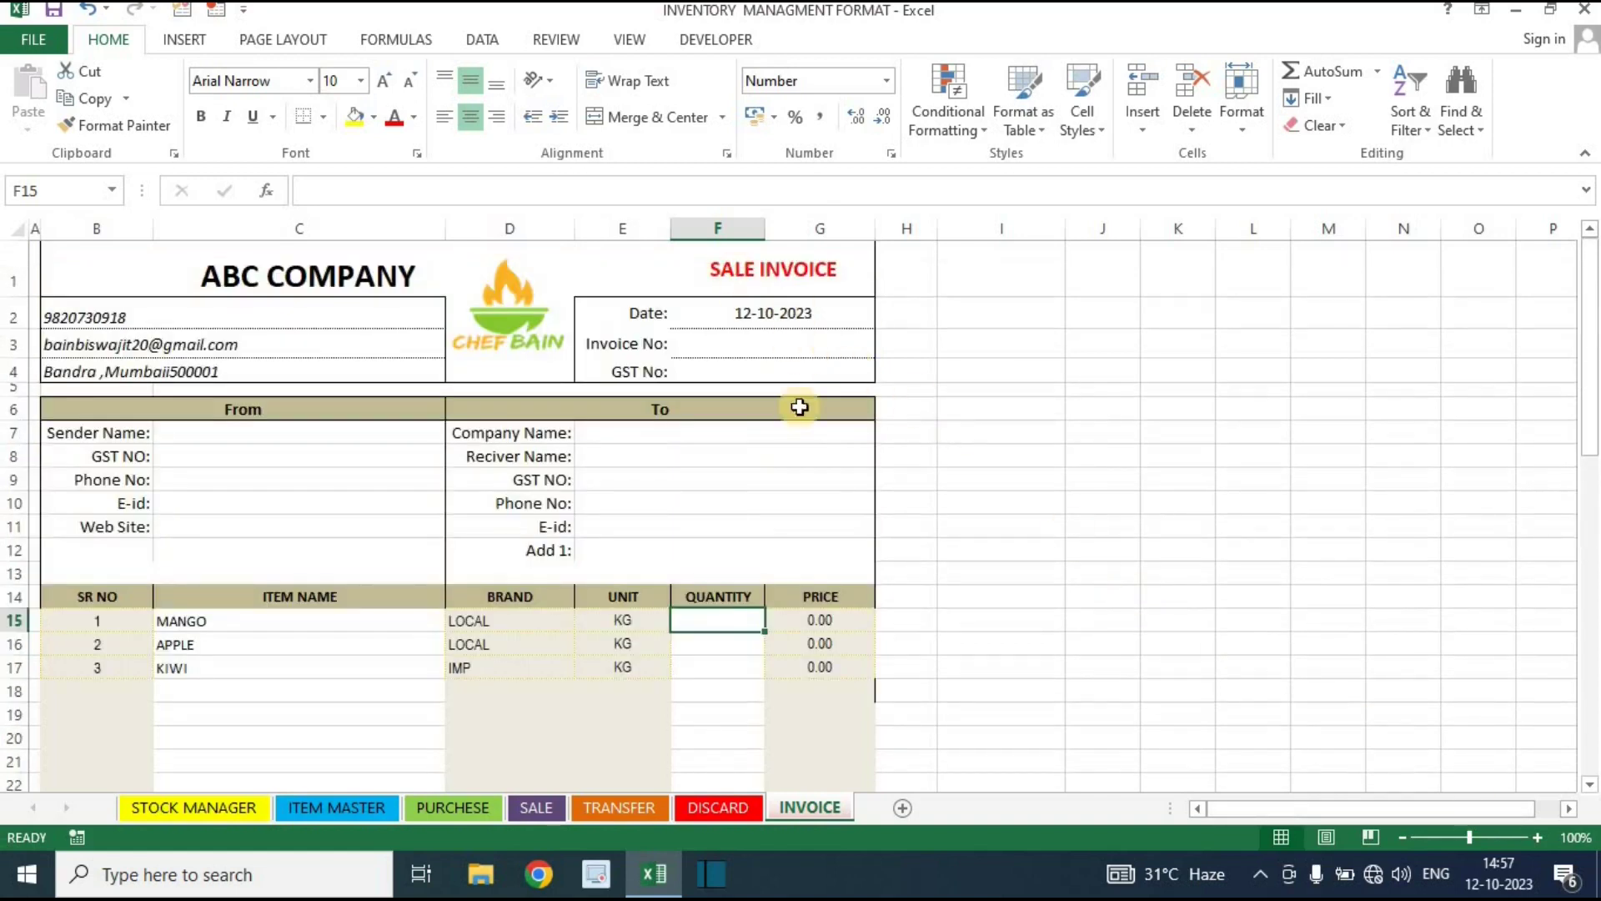
{"action": "scroll", "coordinate": [784, 517], "scroll_direction": "down", "scroll_amount": 3}
{"action": "type", "text": "2"}
{"action": "key", "text": "Return"}
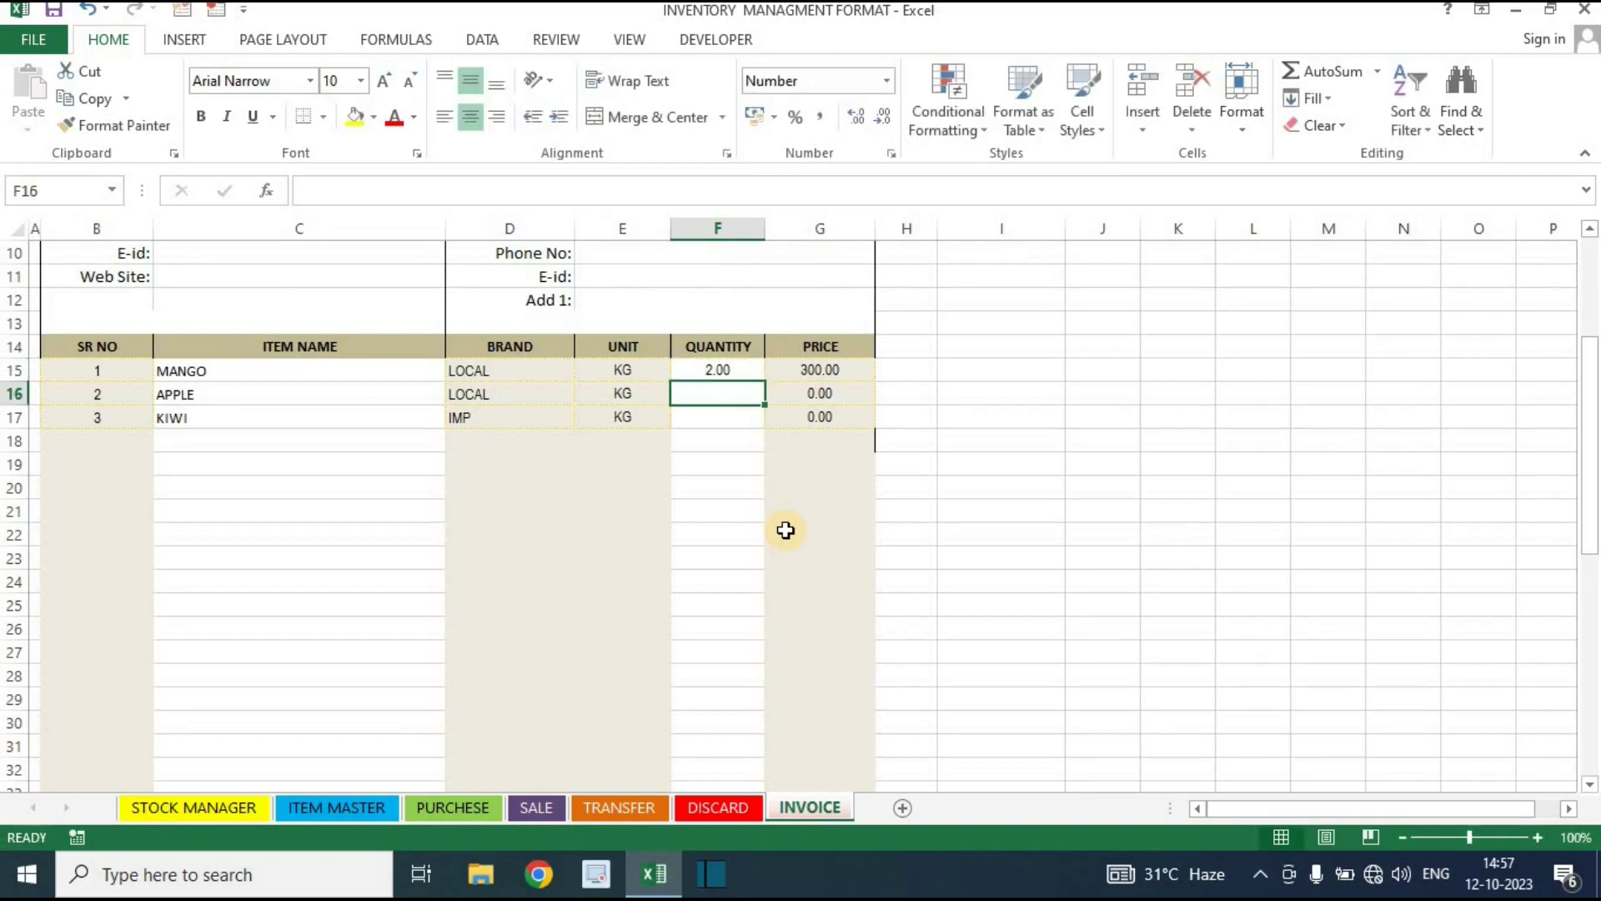
{"action": "type", "text": "3"}
{"action": "key", "text": "Return"}
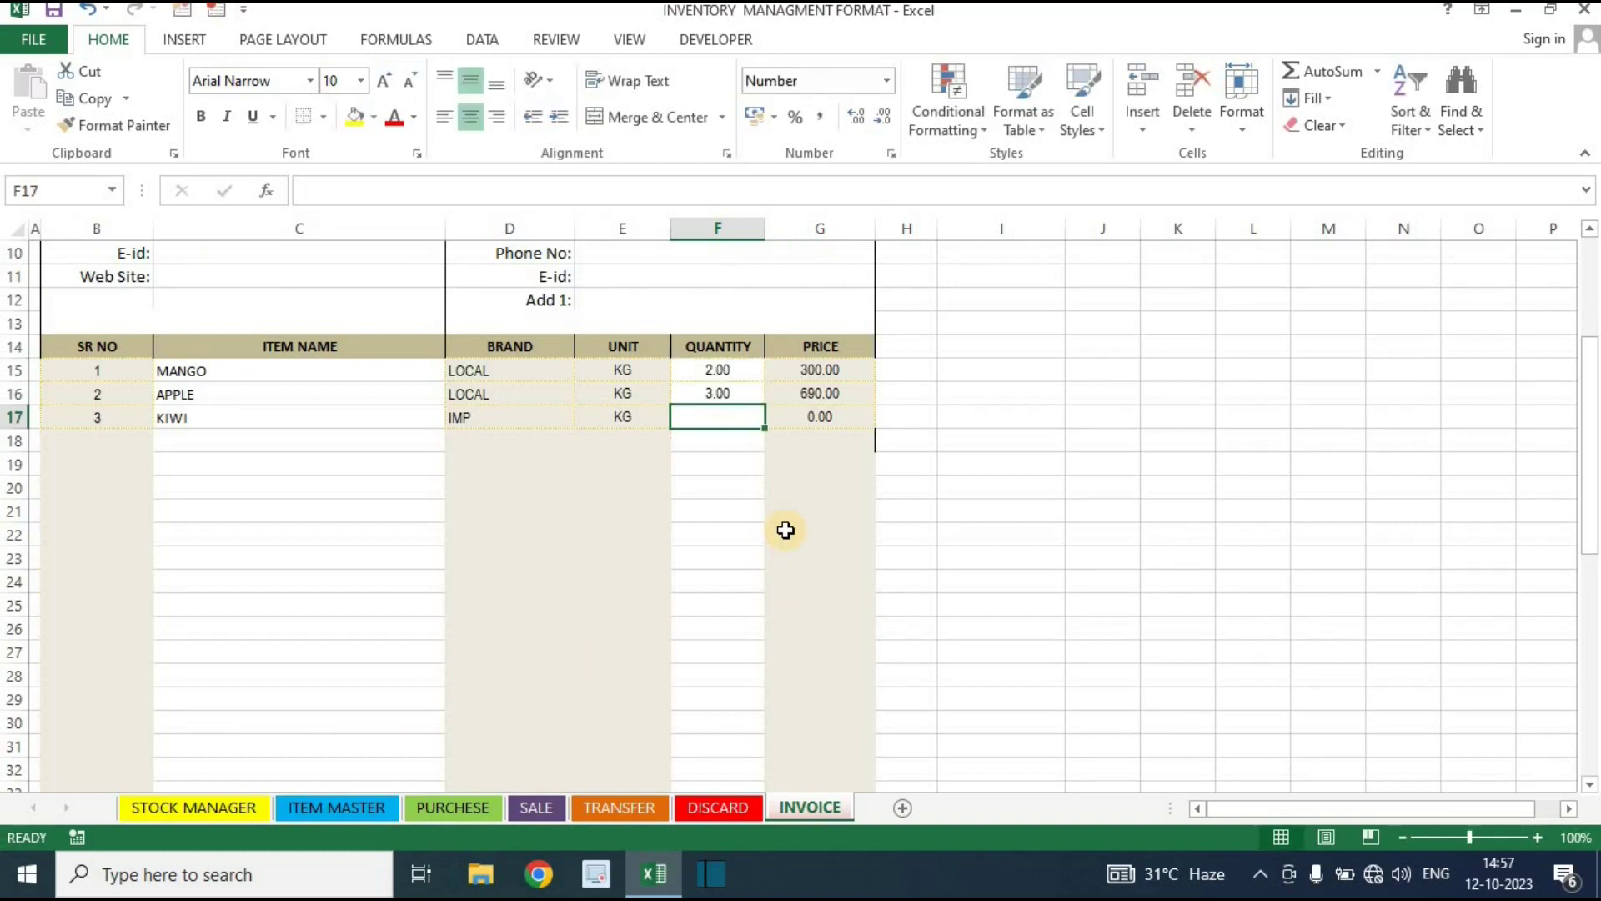
{"action": "type", "text": "1"}
{"action": "key", "text": "Return"}
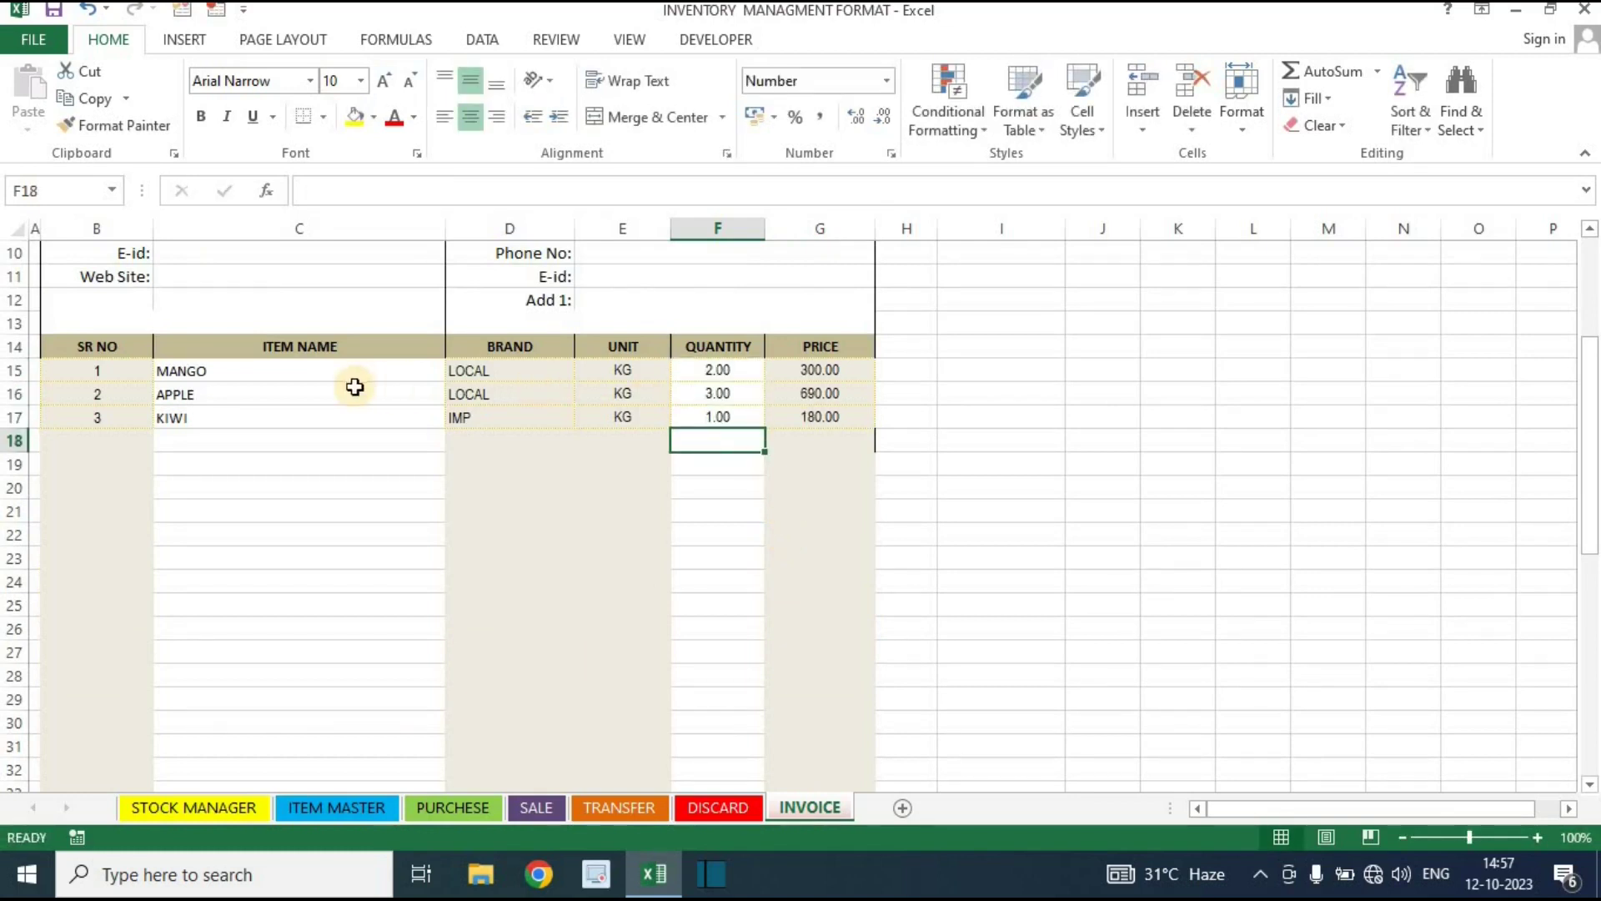
Review the filled MANGO, APPLE and KIWI rows of the invoice and look briefly at the SALE sheet
{"action": "left_click_drag", "start_coordinate": [75, 365], "coordinate": [599, 506]}
{"action": "left_click_drag", "start_coordinate": [723, 547], "coordinate": [818, 559]}
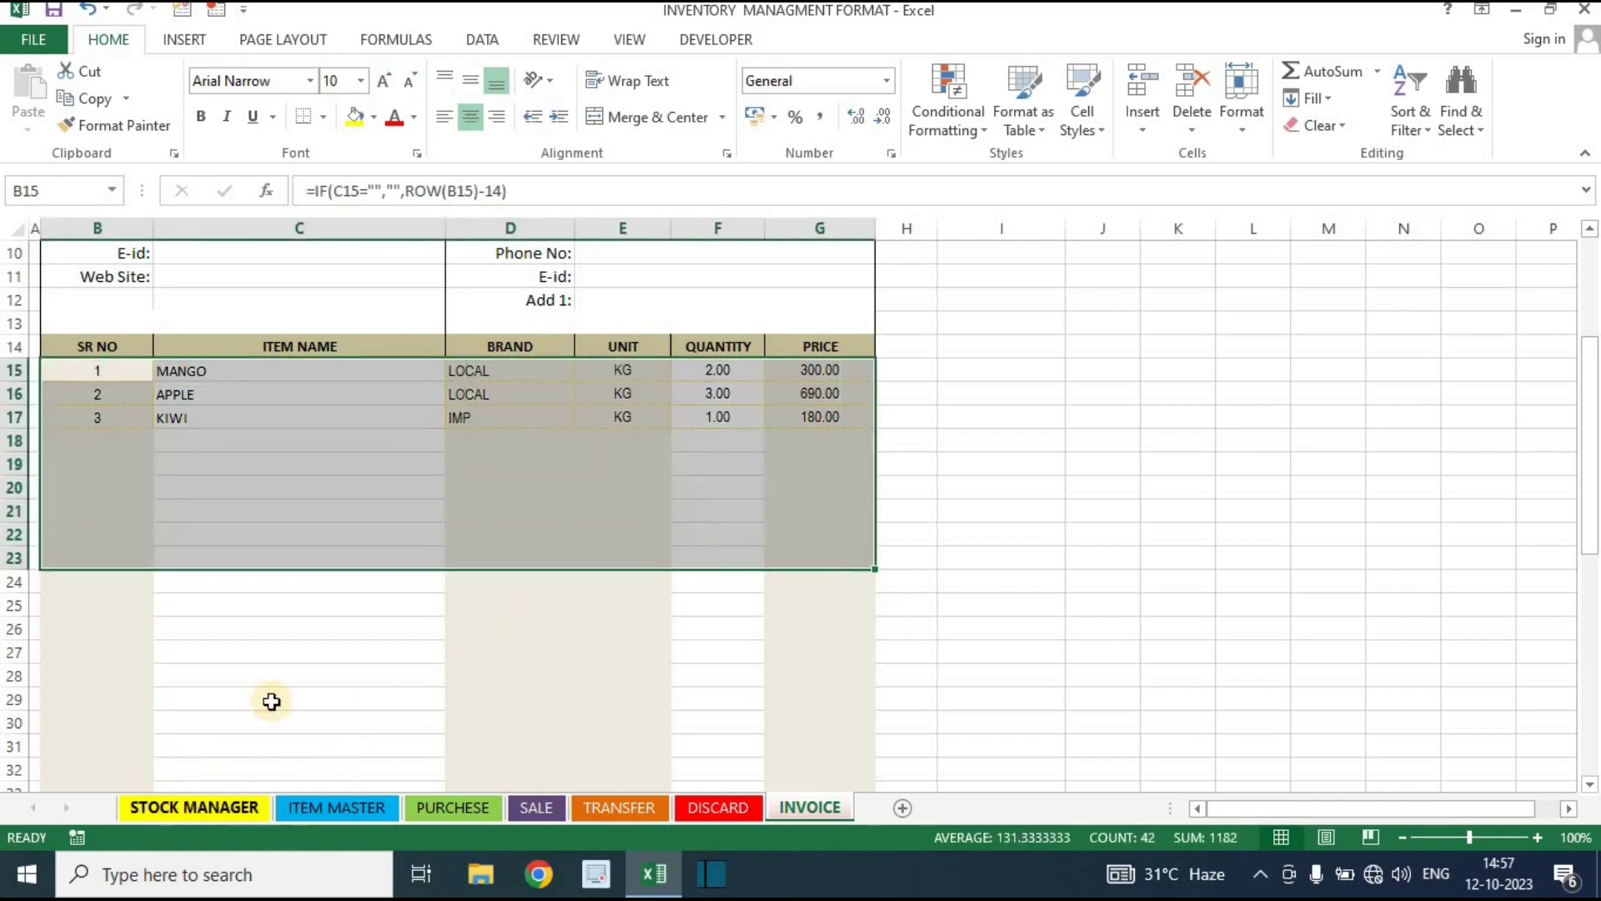
{"action": "left_click", "coordinate": [1106, 506]}
{"action": "left_click_drag", "start_coordinate": [209, 394], "coordinate": [598, 465]}
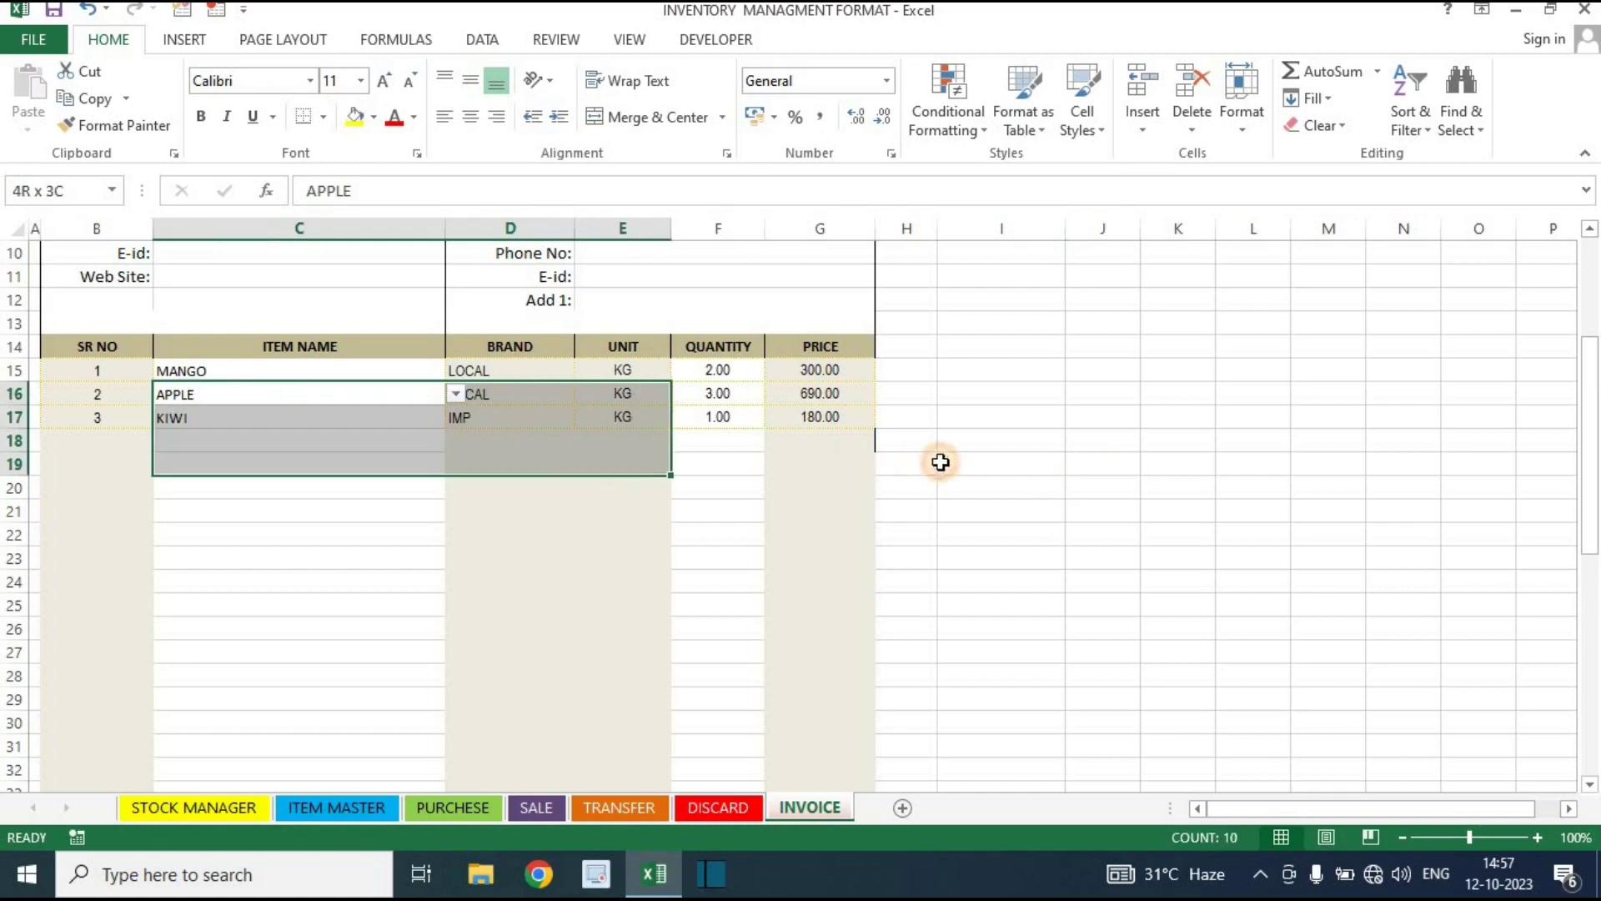
{"action": "left_click", "coordinate": [942, 463]}
{"action": "left_click", "coordinate": [551, 808]}
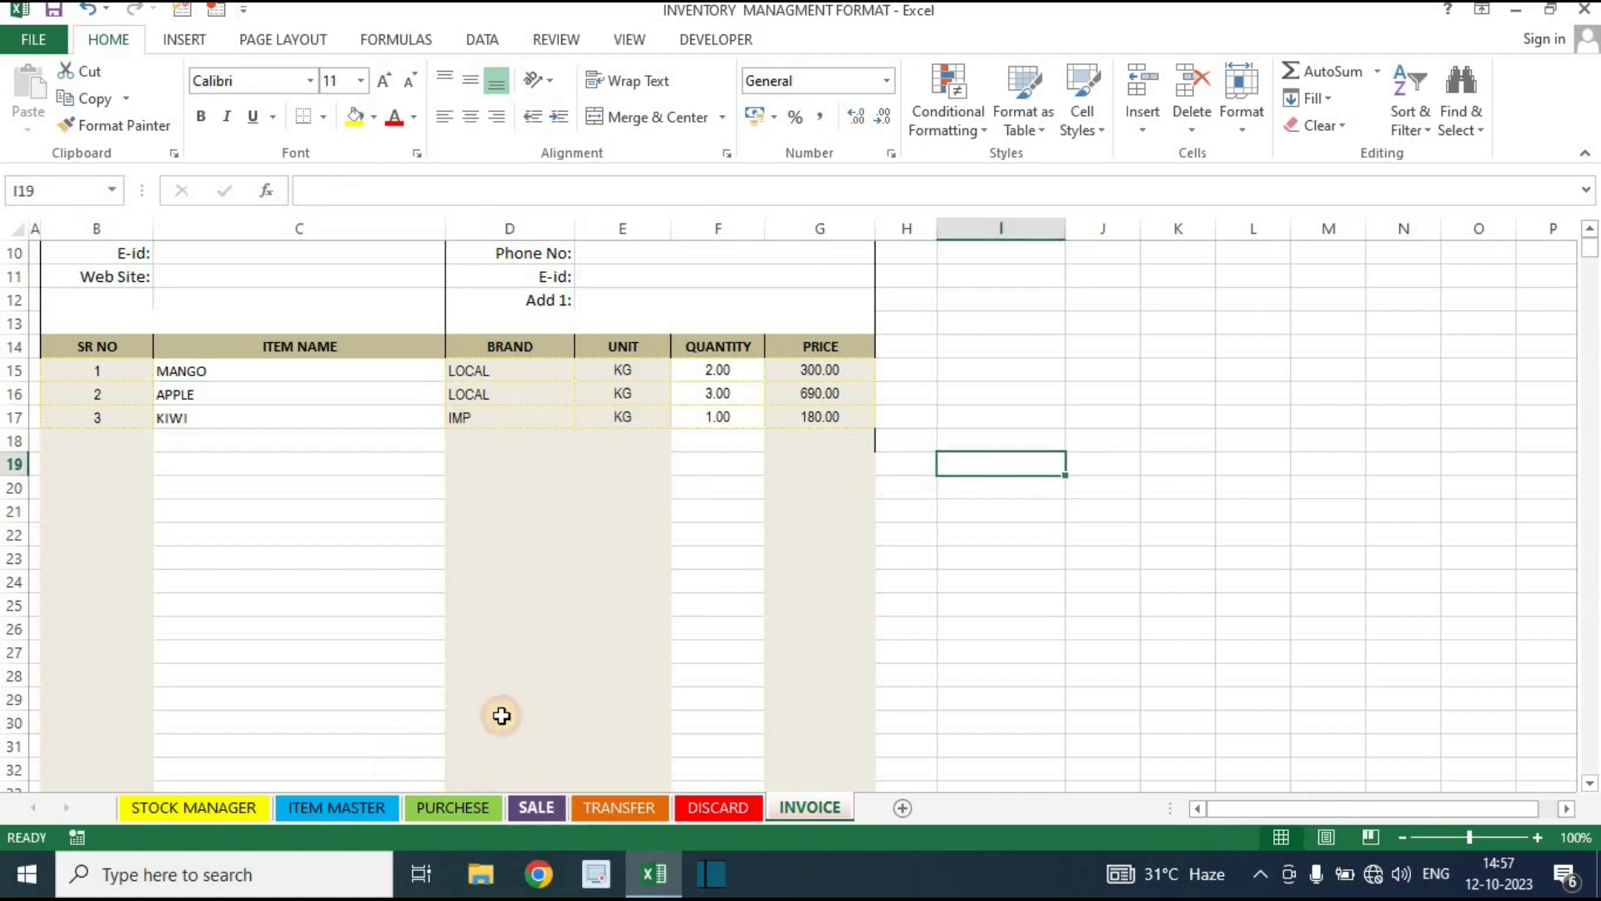
{"action": "left_click", "coordinate": [802, 808]}
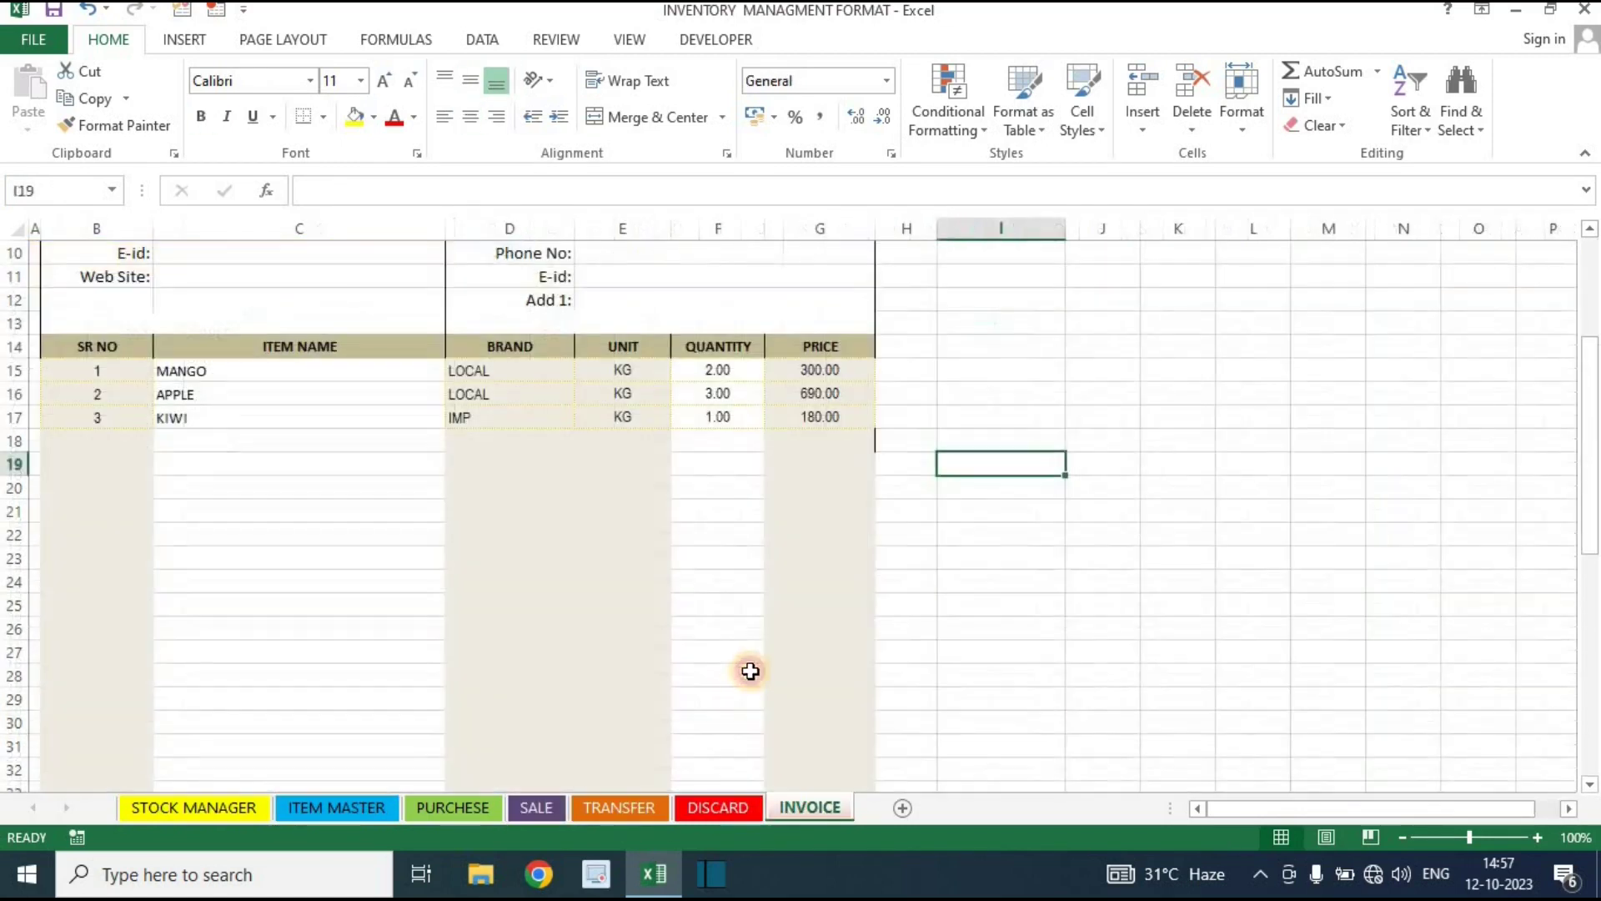
{"action": "left_click", "coordinate": [747, 673]}
Check the Subtotal quantity, Subtotal amount and GST row at the end of the invoice
{"action": "left_click", "coordinate": [1121, 441]}
{"action": "scroll", "coordinate": [989, 449], "scroll_direction": "down", "scroll_amount": 7}
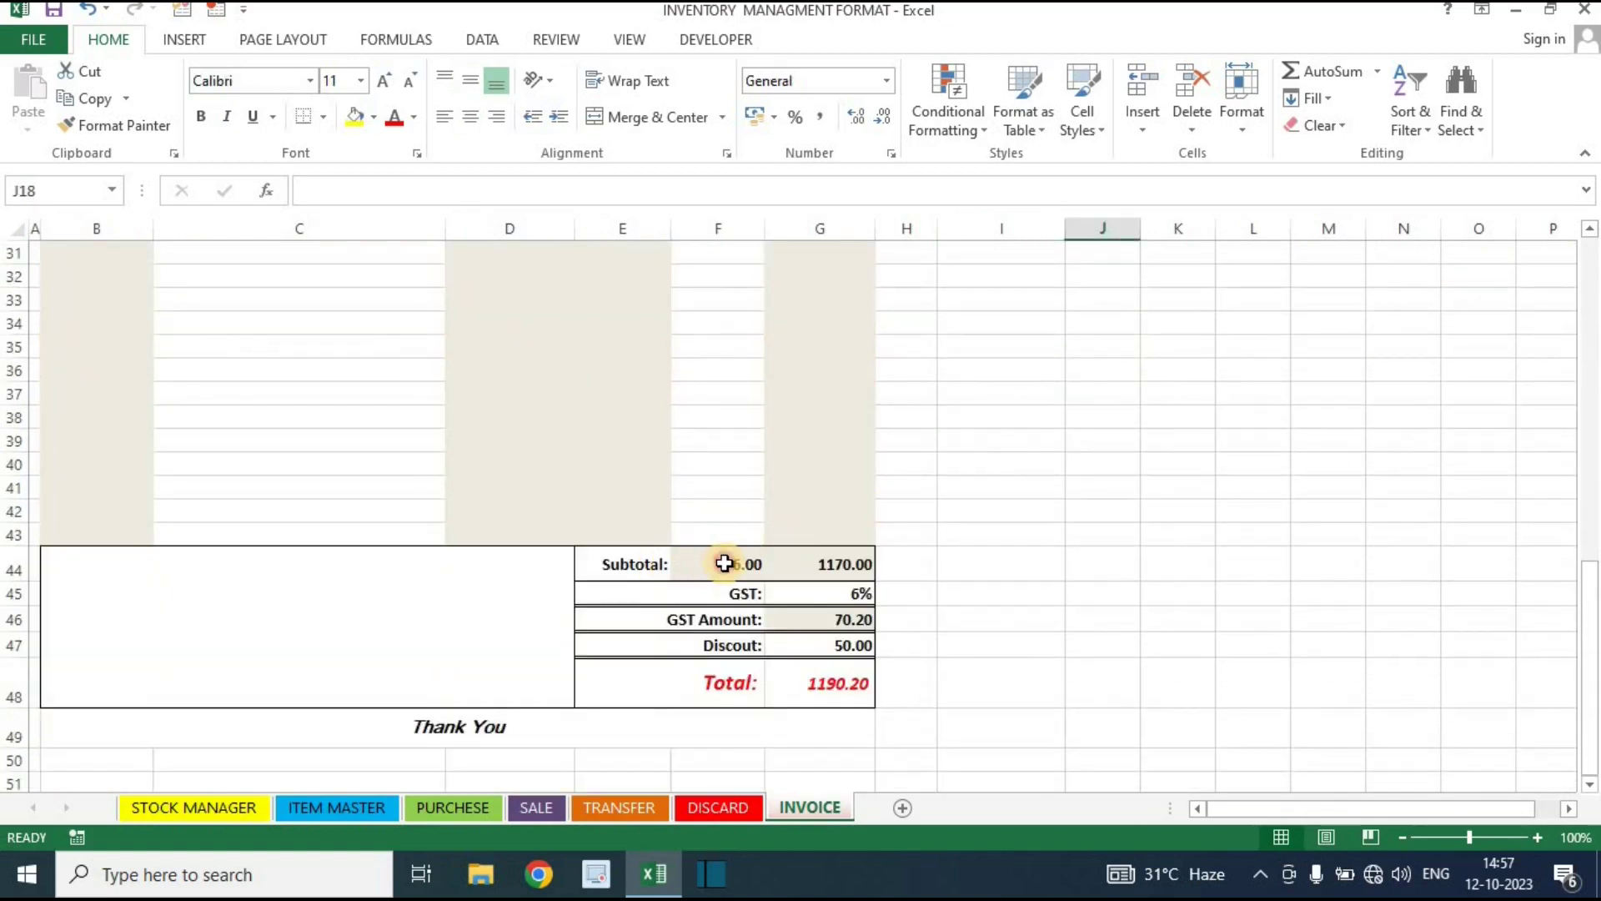
{"action": "left_click", "coordinate": [734, 565]}
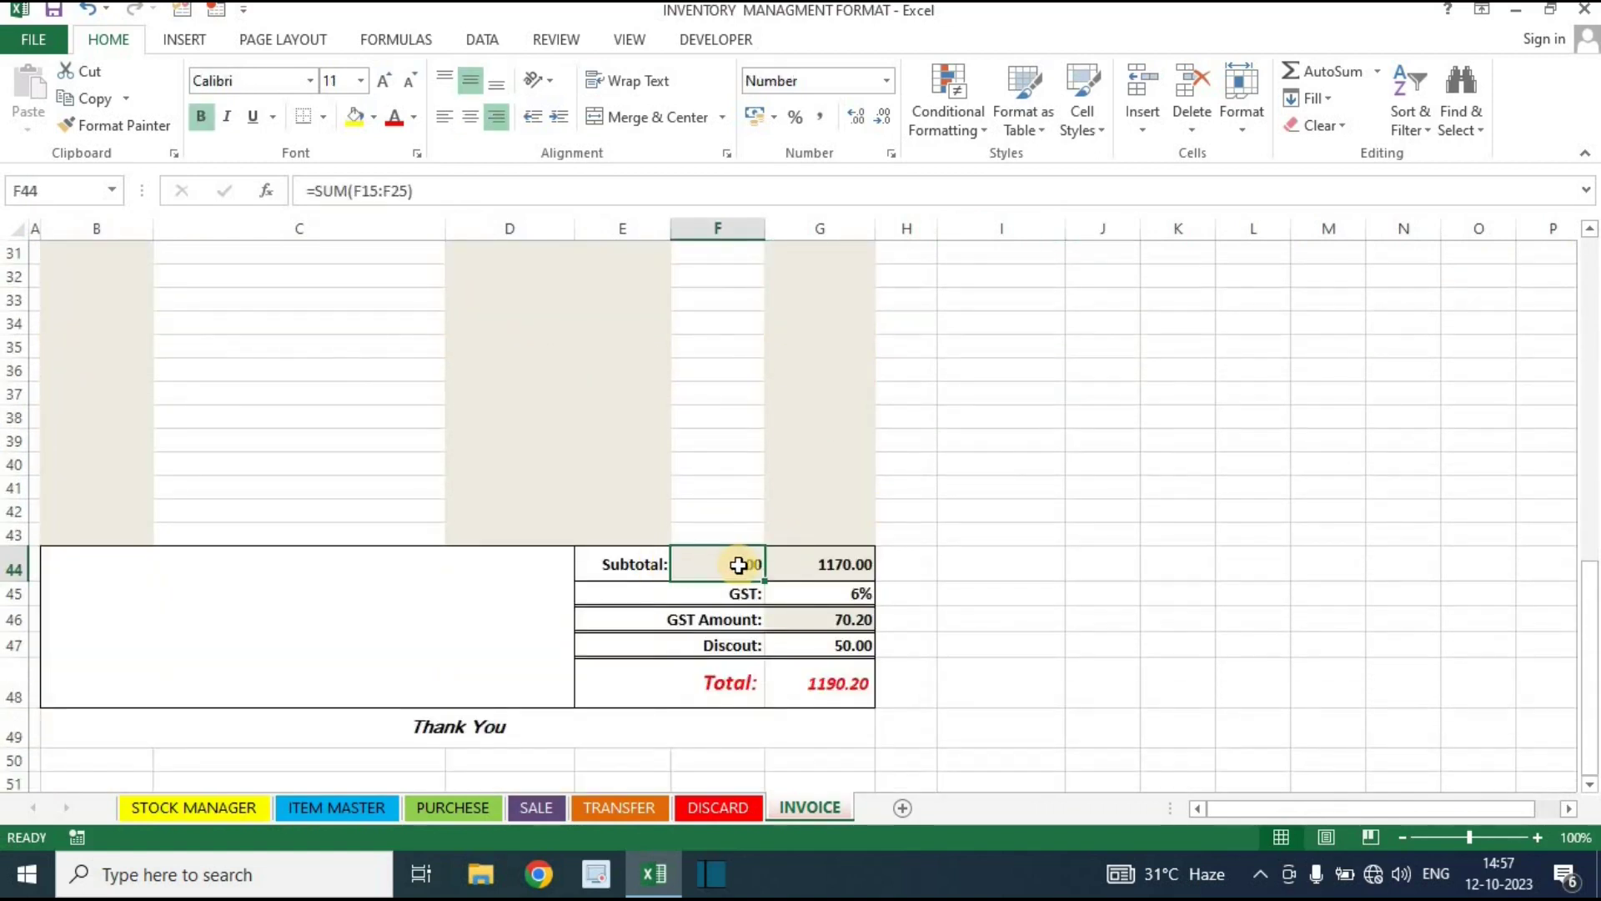
{"action": "left_click", "coordinate": [849, 564]}
{"action": "left_click", "coordinate": [719, 594]}
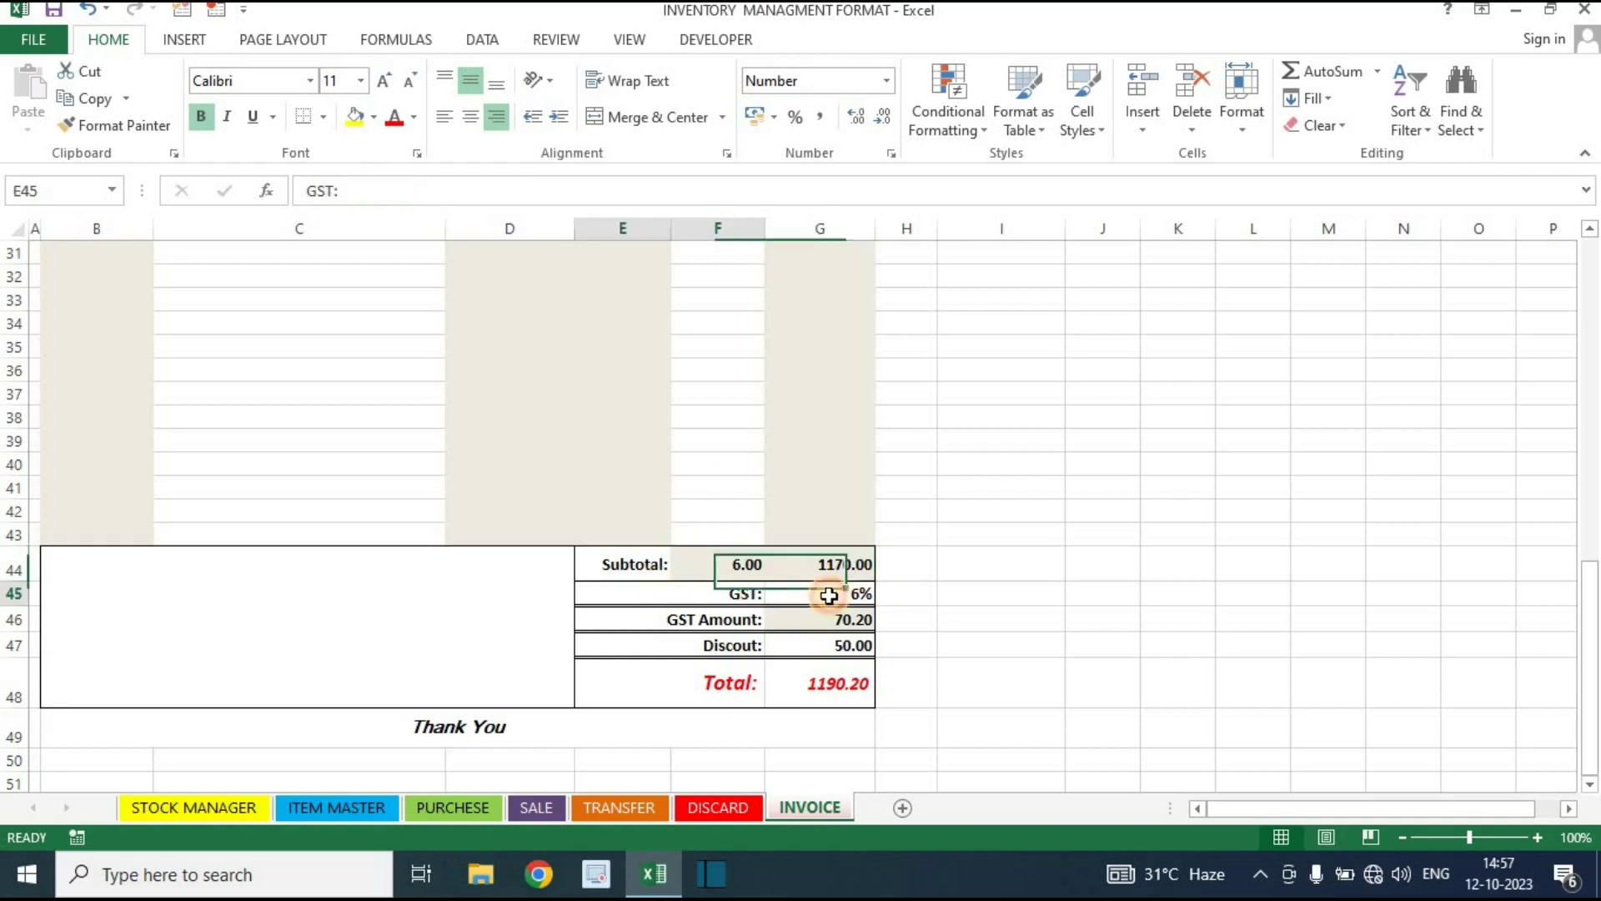
Set the invoice's GST rate to 0% and its discount to 0
{"action": "left_click", "coordinate": [826, 594]}
{"action": "left_click", "coordinate": [904, 582]}
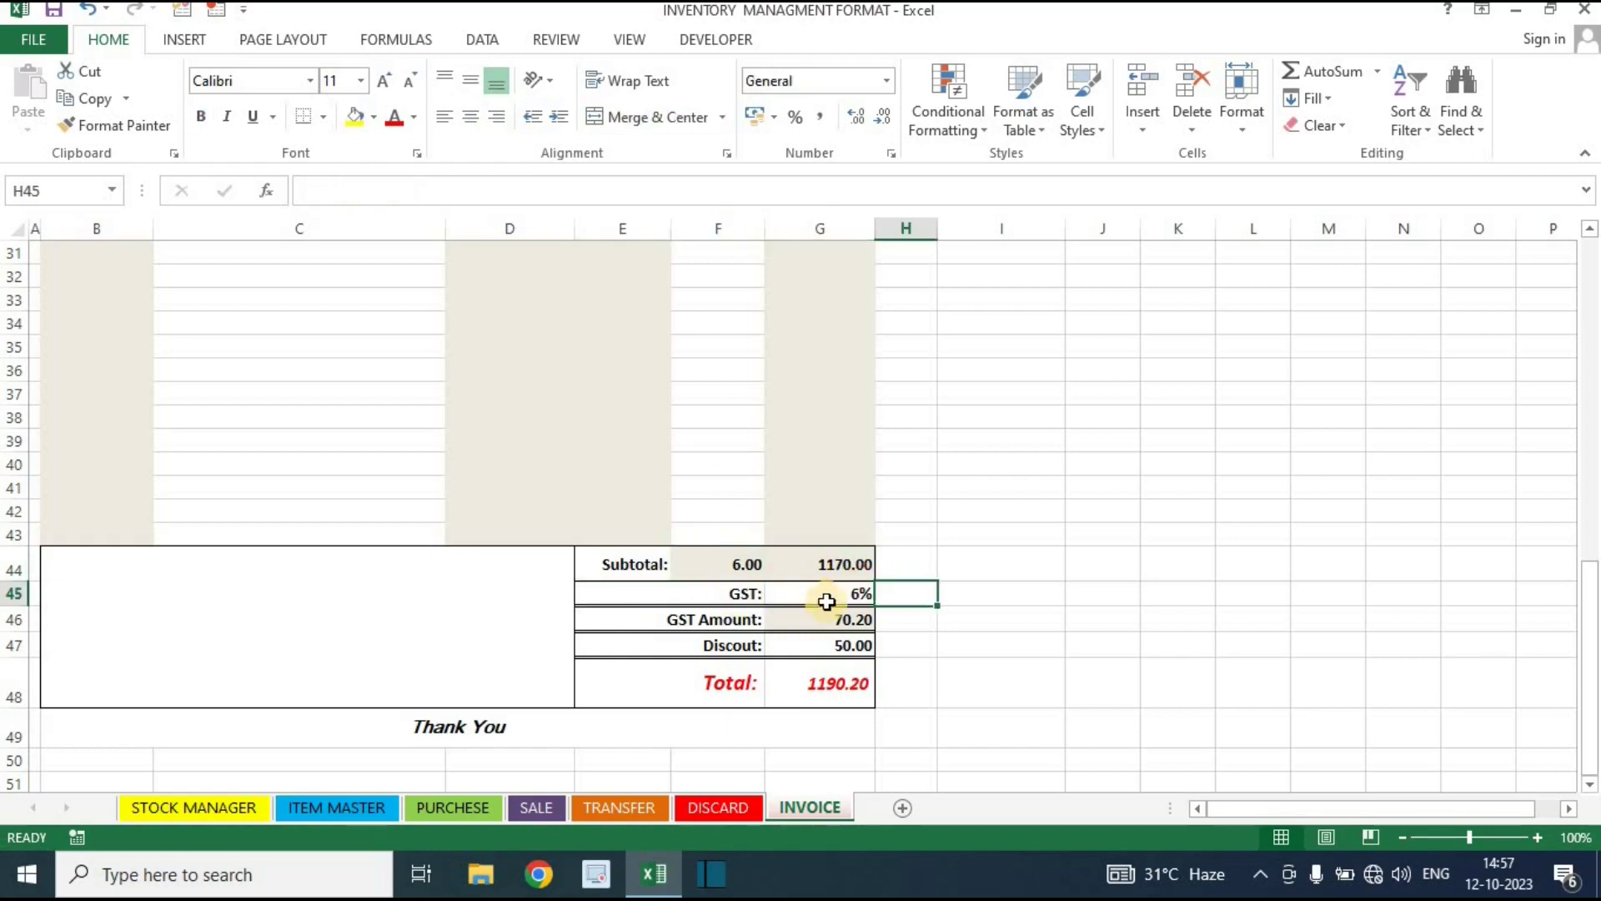
{"action": "key", "text": "Left"}
{"action": "type", "text": "0"}
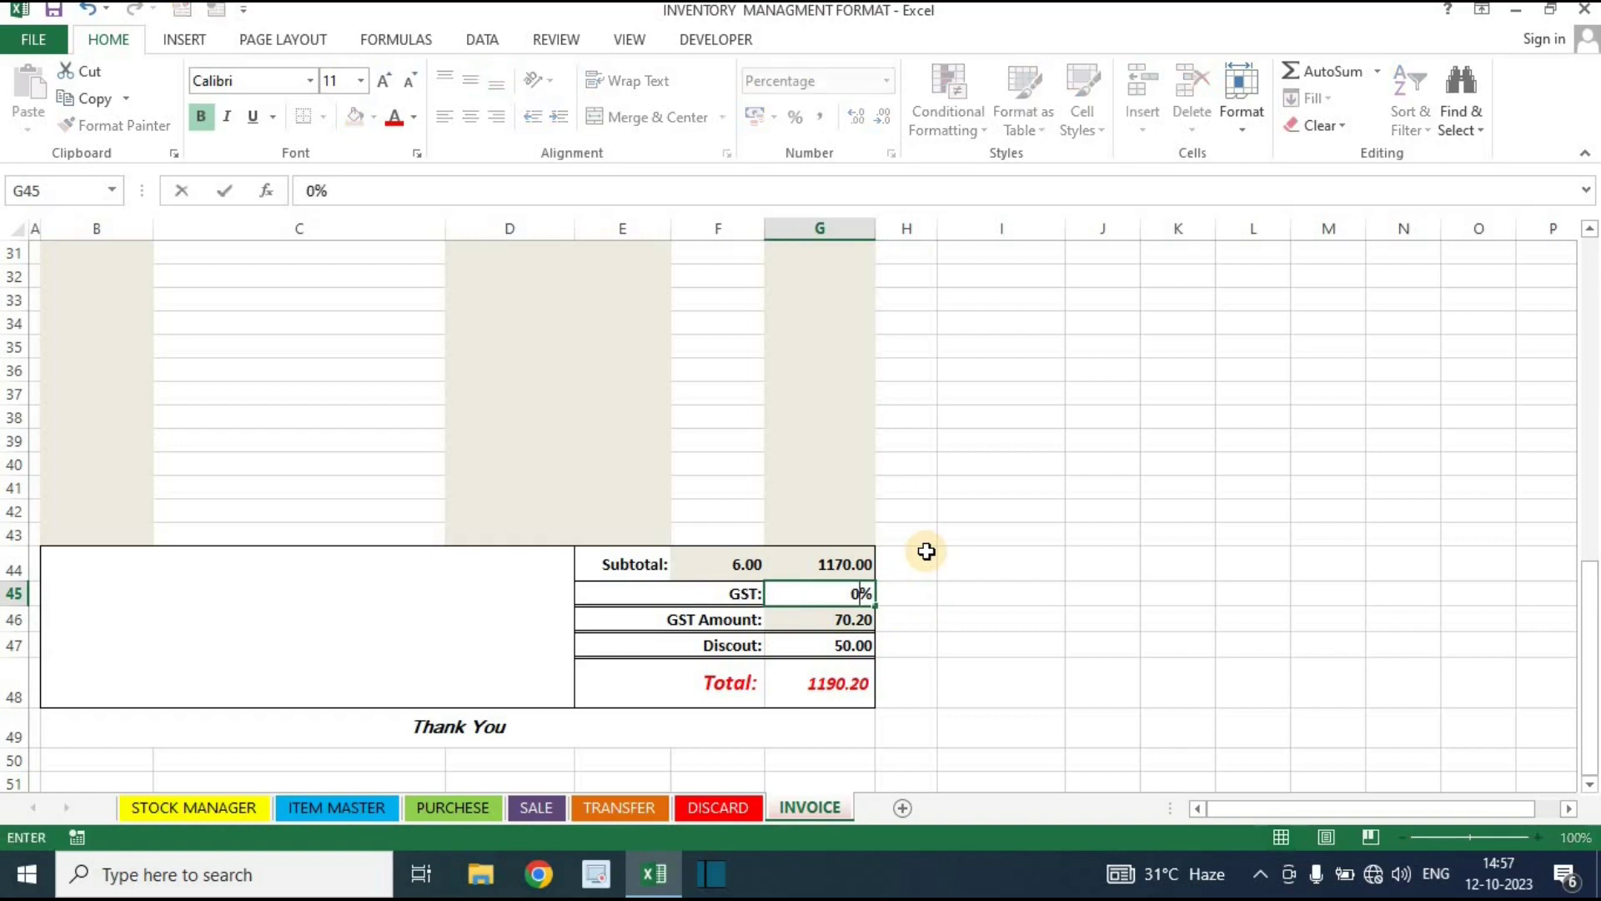
{"action": "key", "text": "Return"}
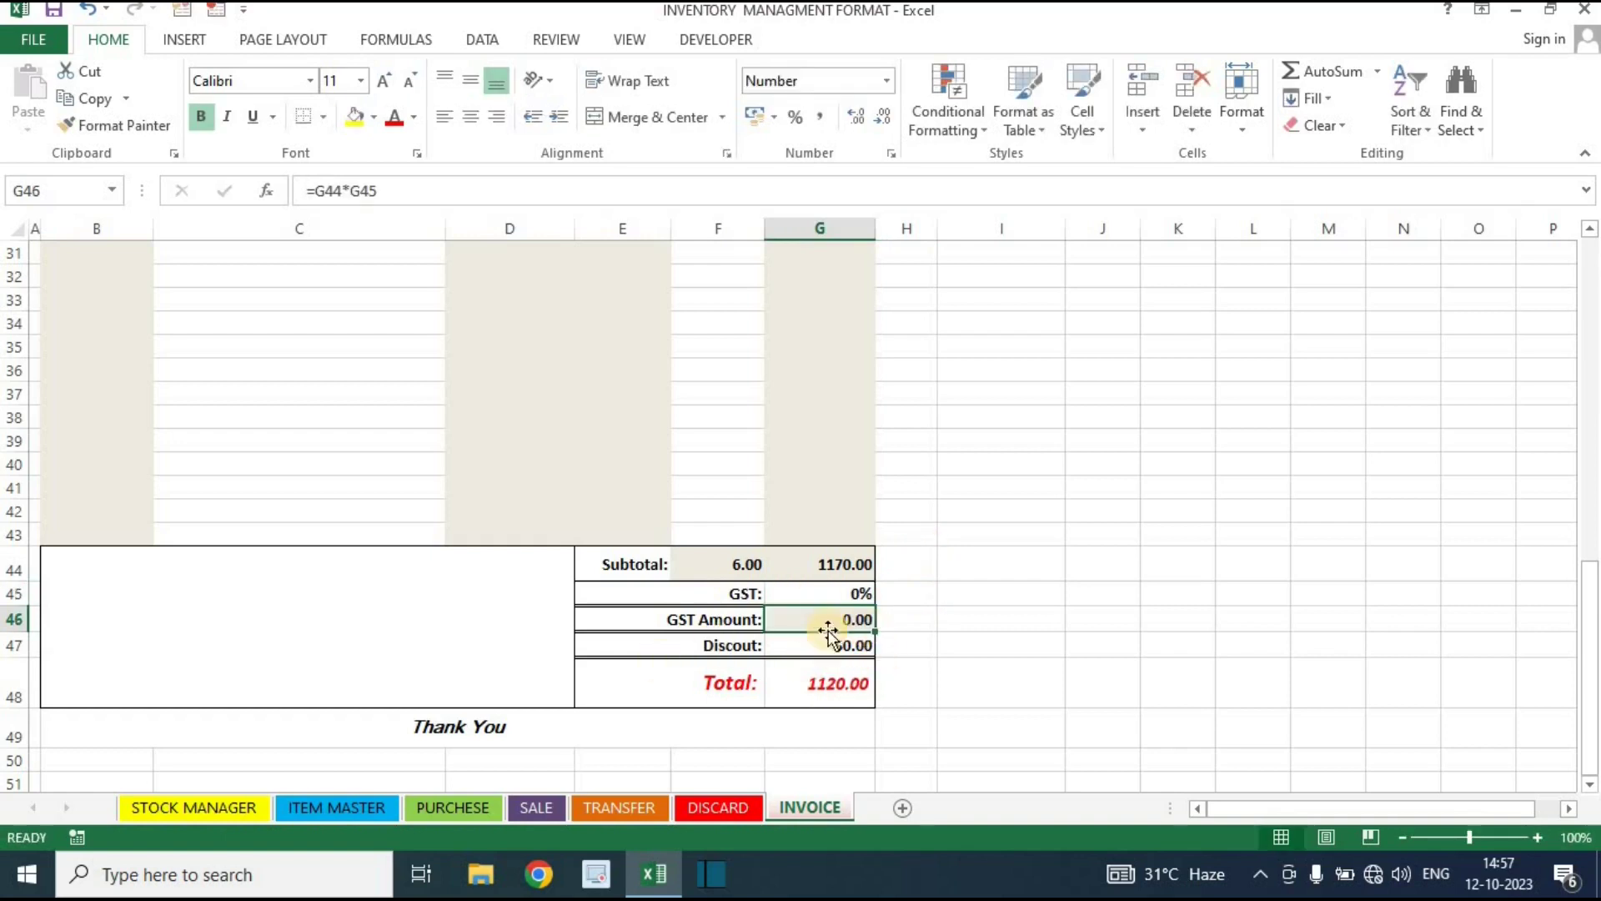
{"action": "left_click", "coordinate": [804, 647]}
{"action": "type", "text": "0"}
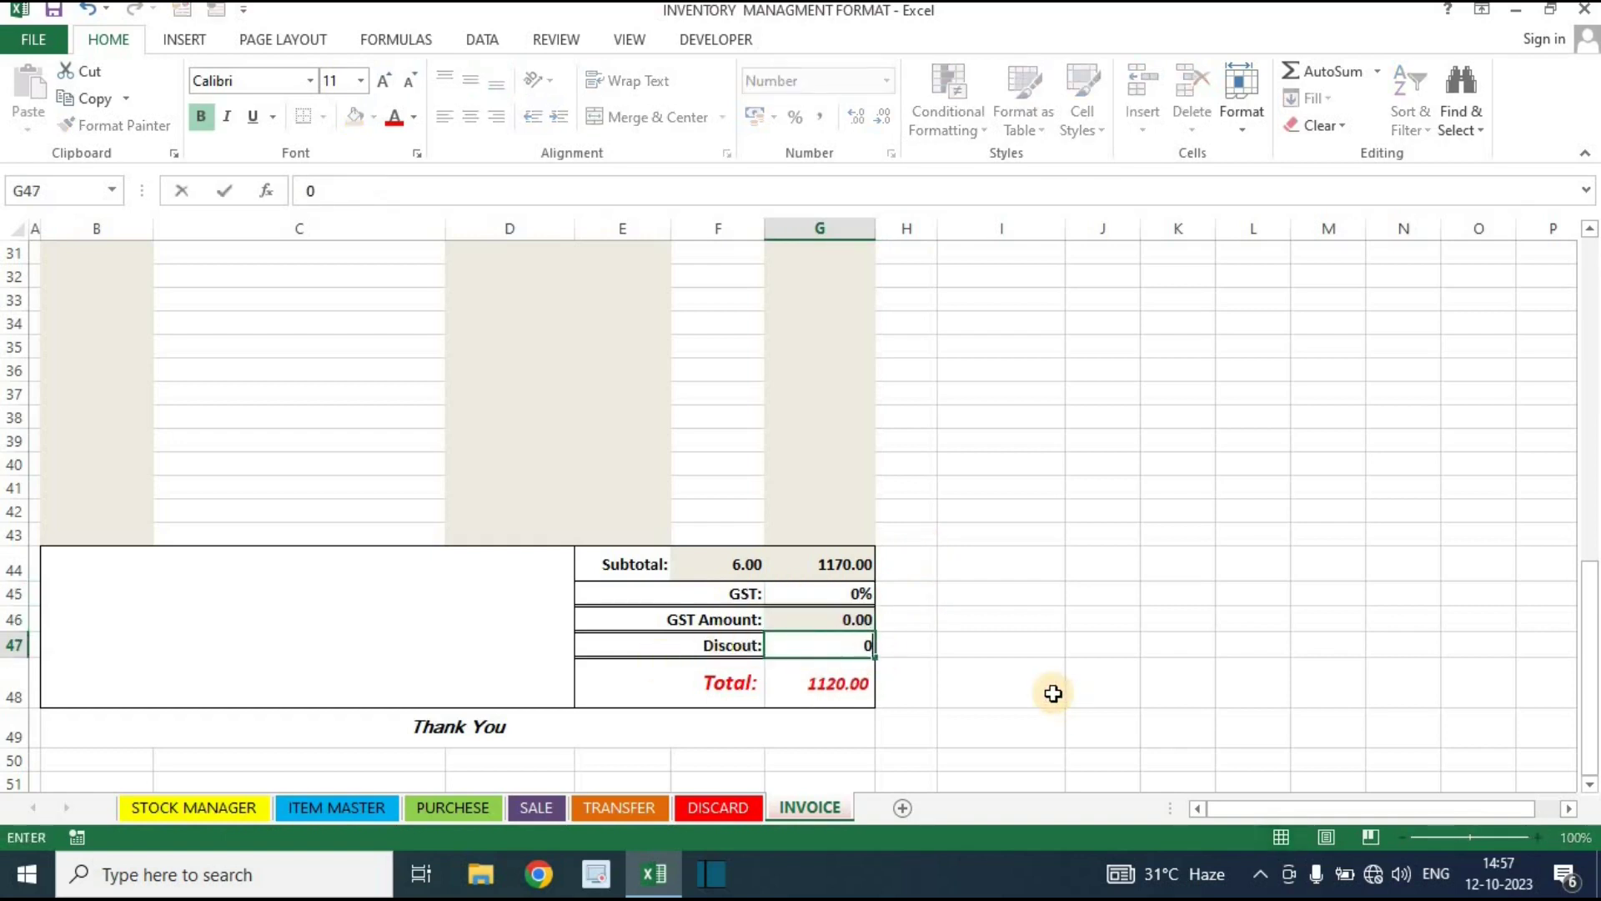
{"action": "key", "text": "Return"}
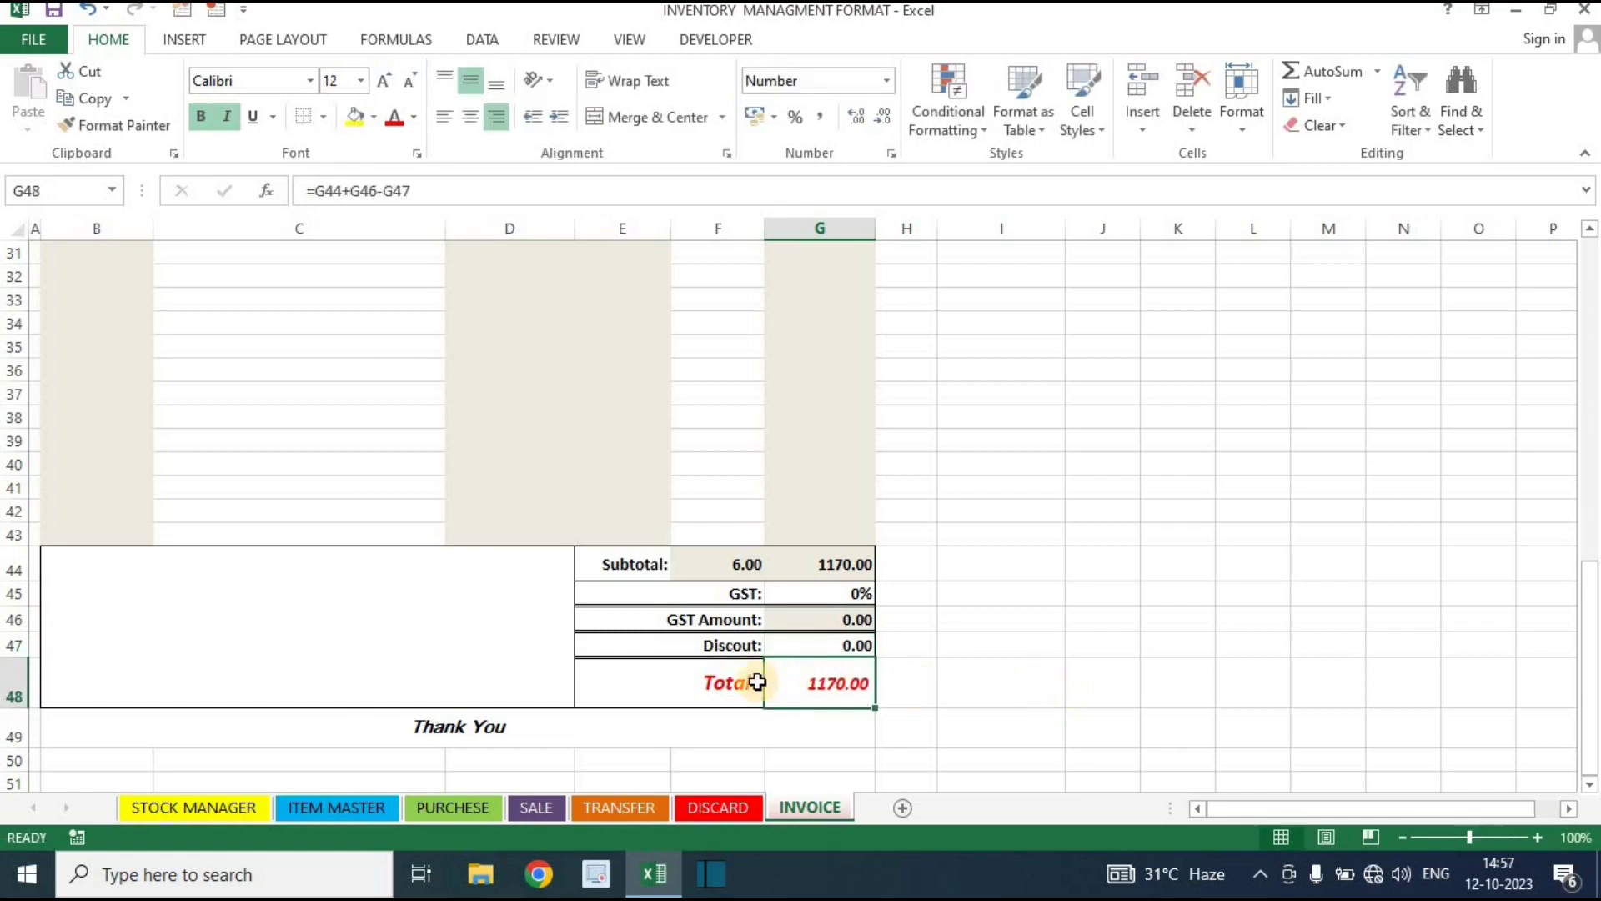
Preview the printed invoice from its header down to the subtotal, then return to the sheet without printing
{"action": "left_click", "coordinate": [1330, 587]}
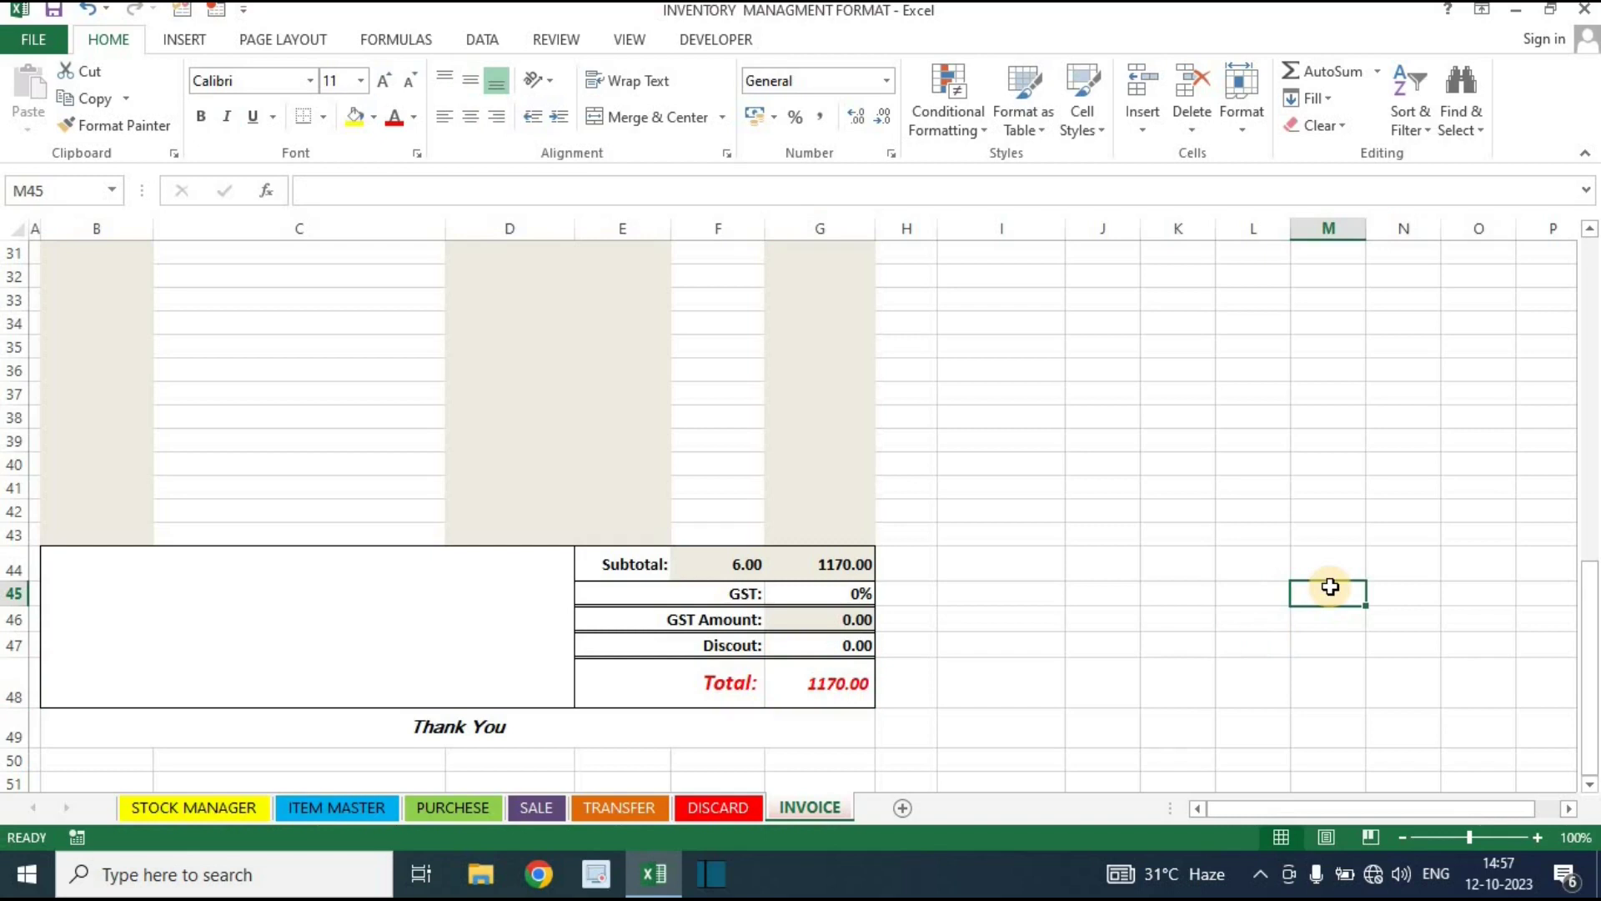
{"action": "key", "text": "ctrl+p"}
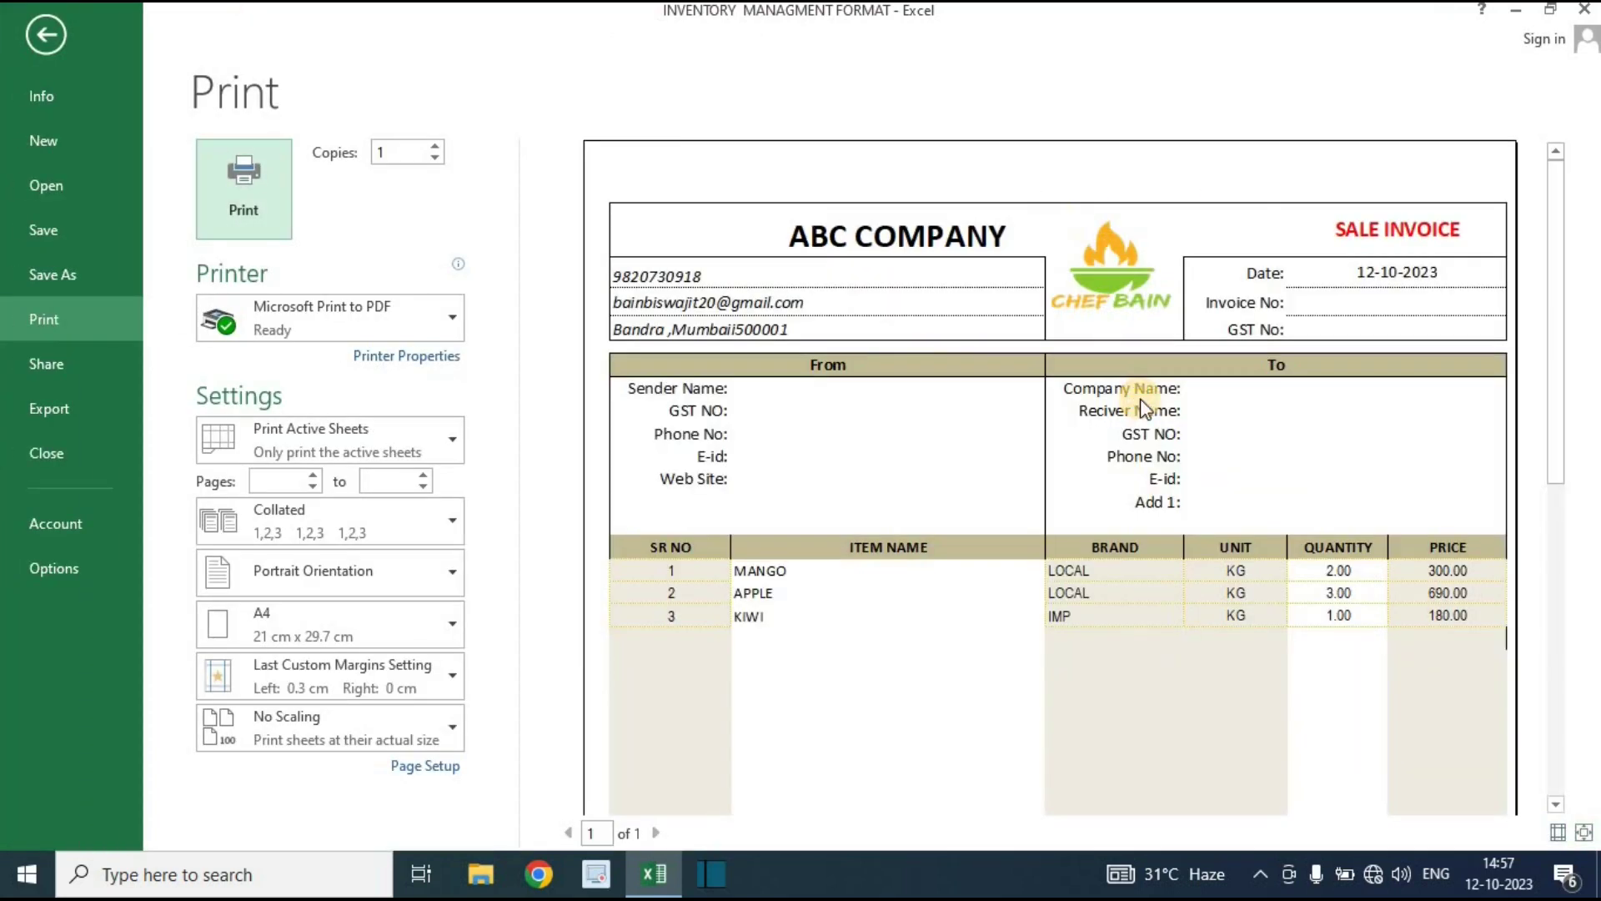
{"action": "scroll", "coordinate": [1143, 407], "scroll_direction": "down", "scroll_amount": 5}
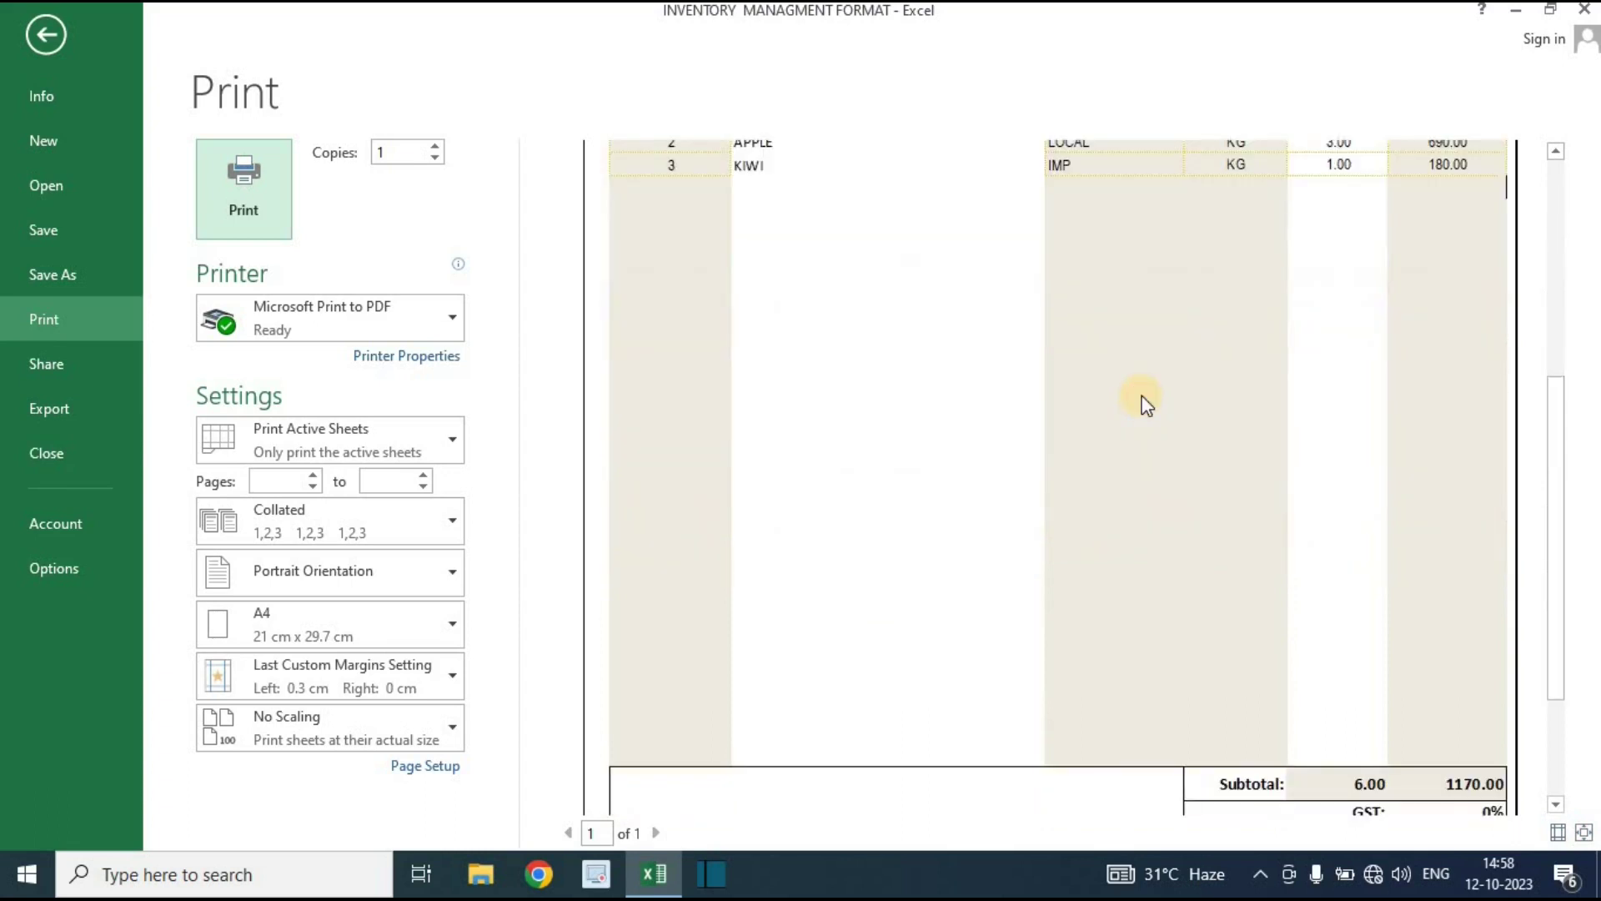
{"action": "key", "text": "Escape"}
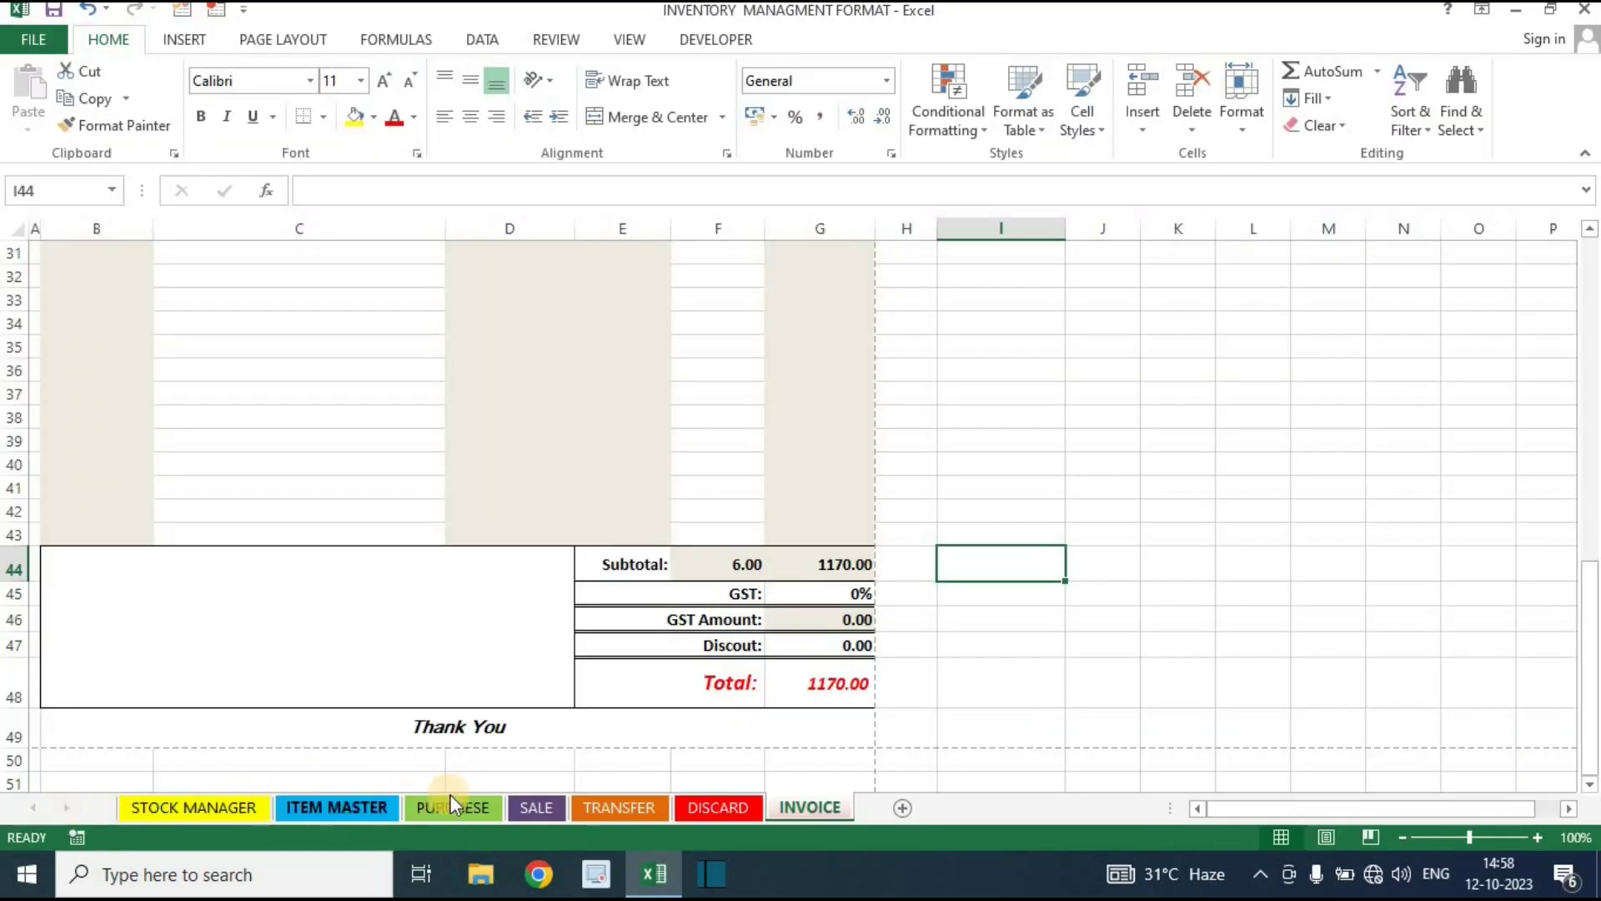
Review the STOCK MANAGER sheet, including its item list and the SALE column under STOCK OUT
{"action": "left_click", "coordinate": [222, 814]}
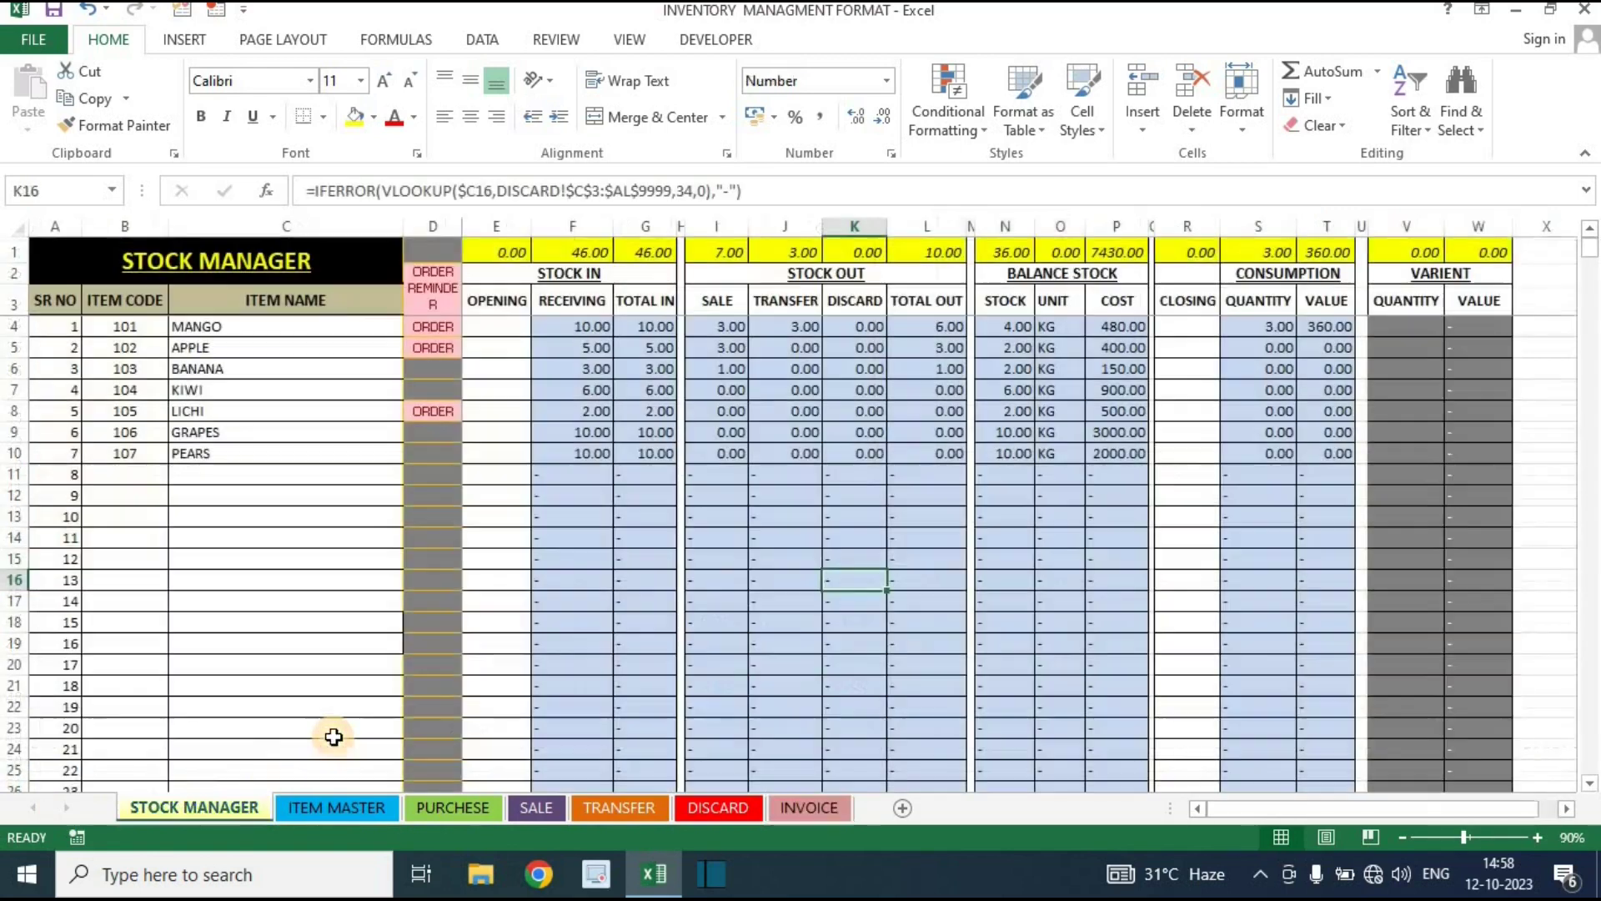
{"action": "left_click", "coordinate": [287, 652]}
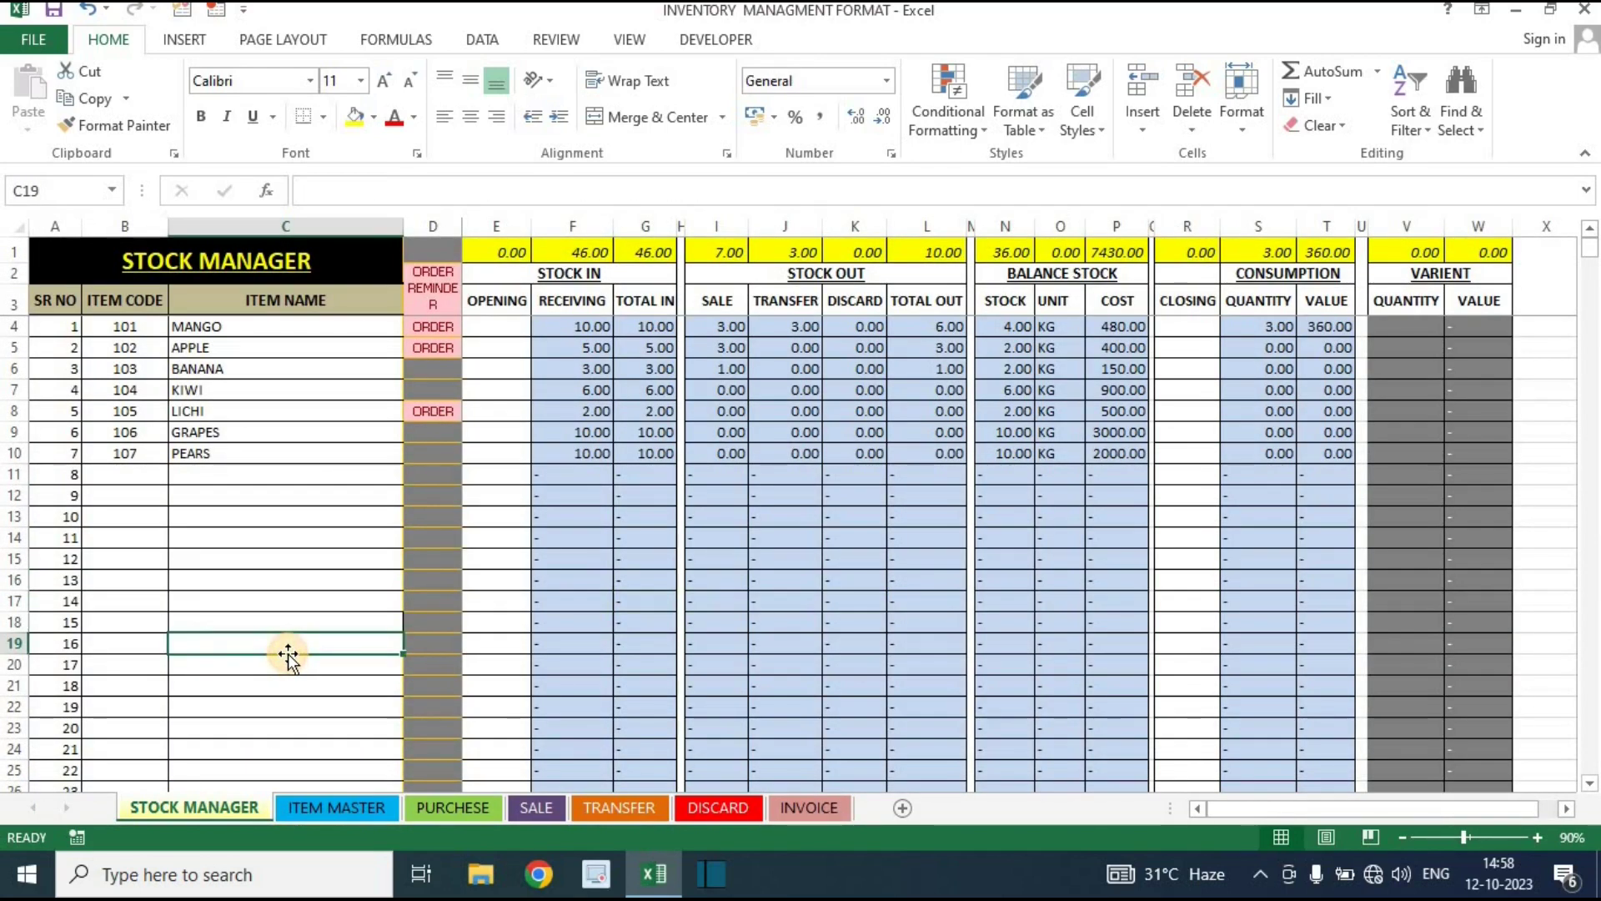
{"action": "left_click", "coordinate": [517, 520]}
{"action": "left_click", "coordinate": [722, 214]}
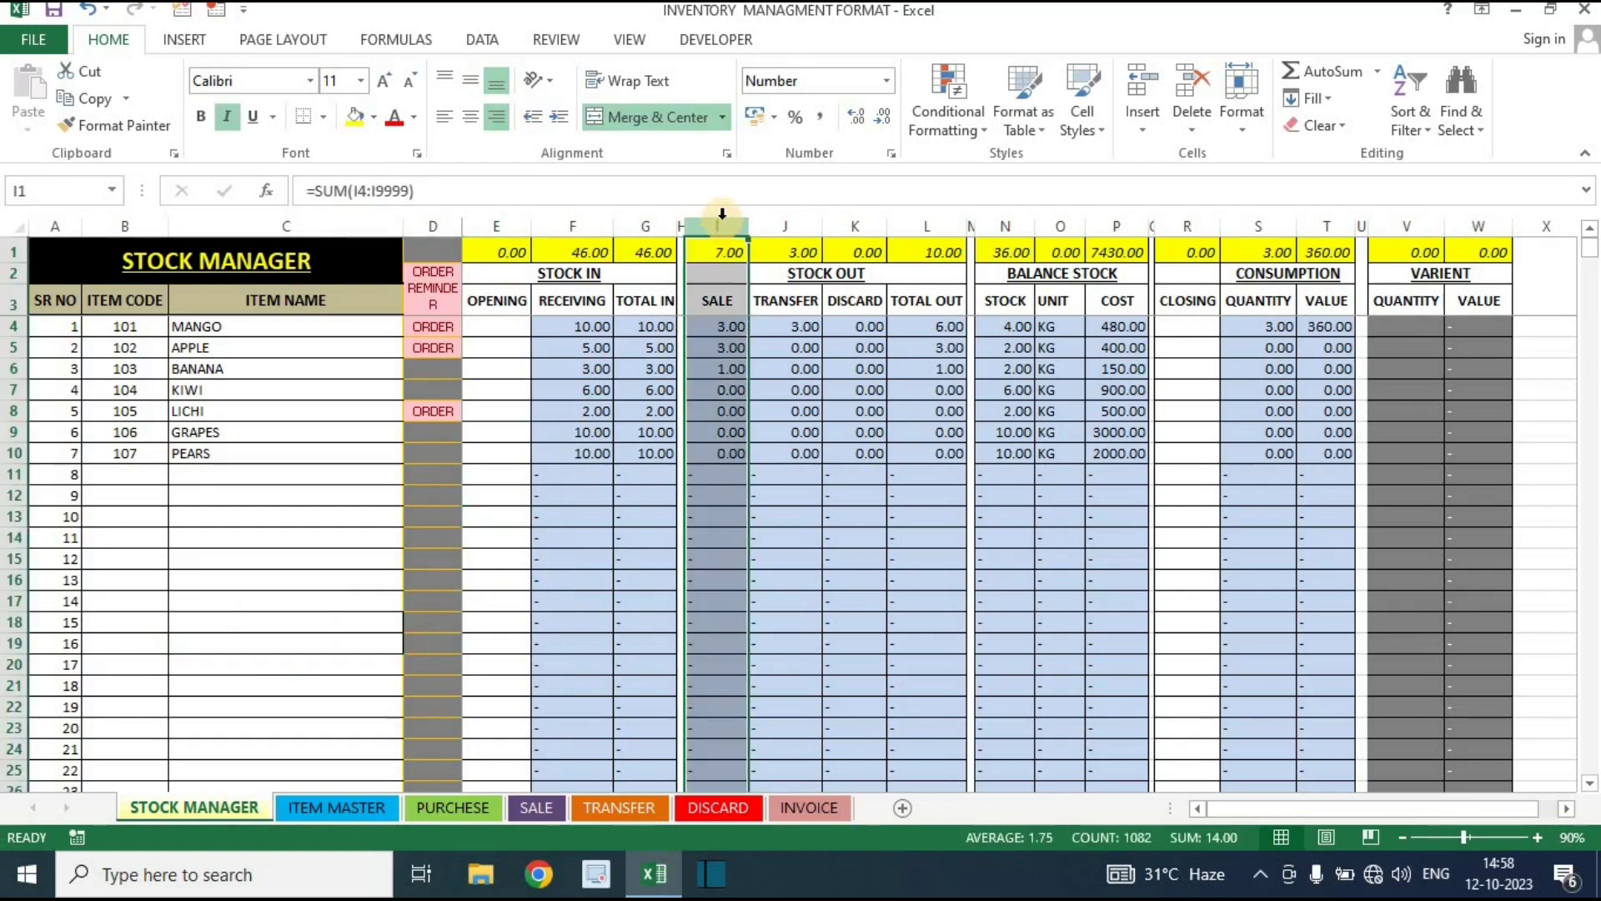
{"action": "left_click", "coordinate": [263, 484]}
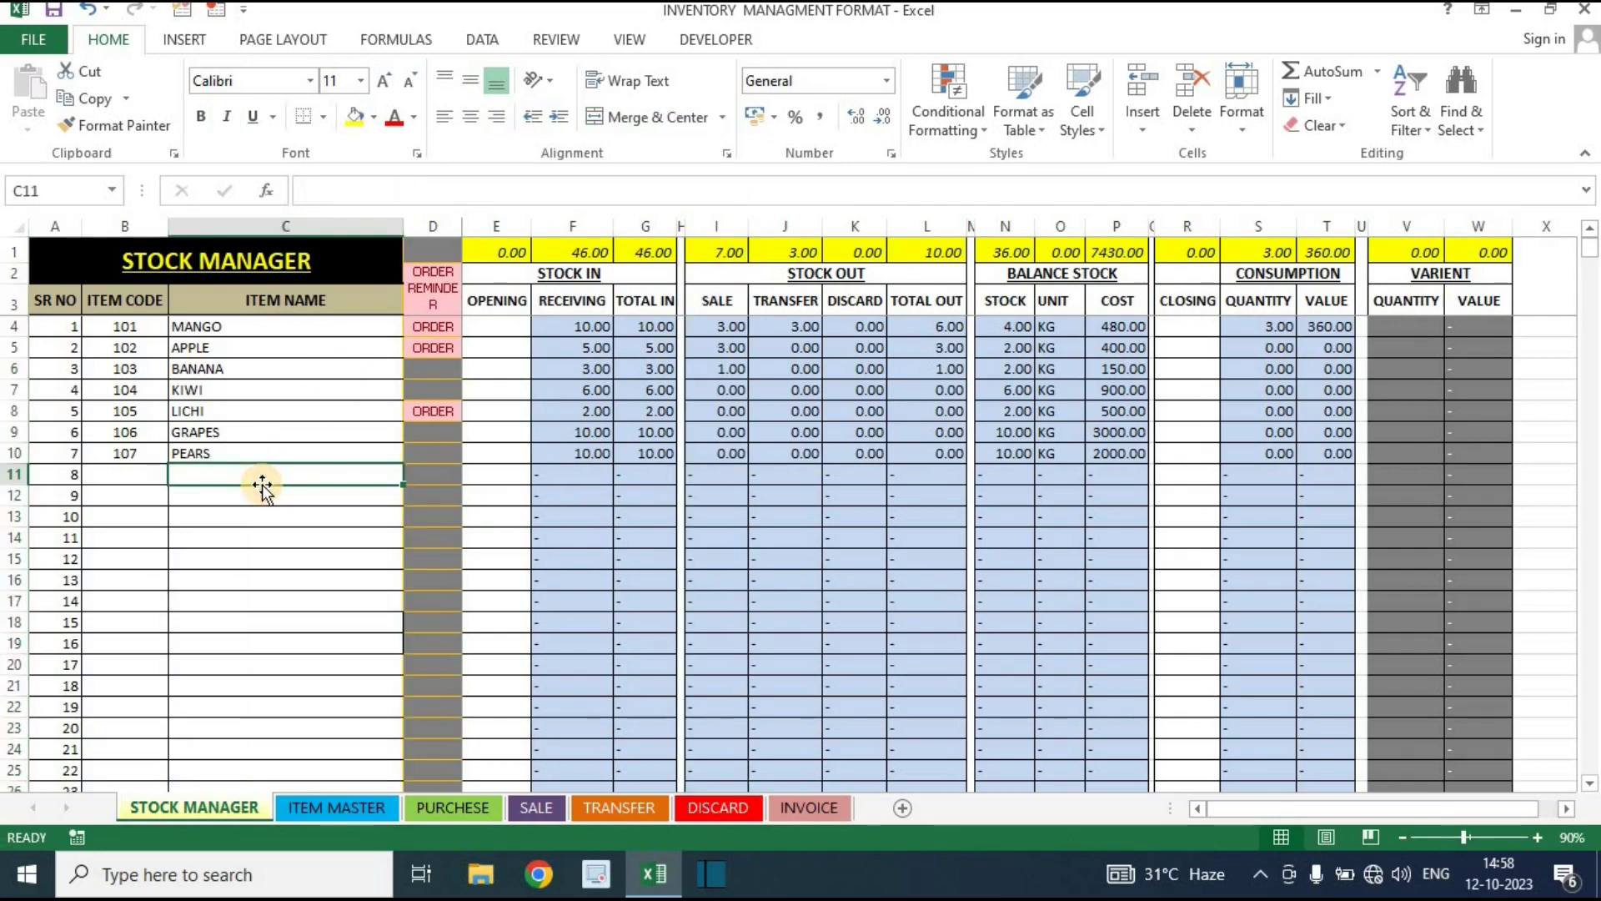